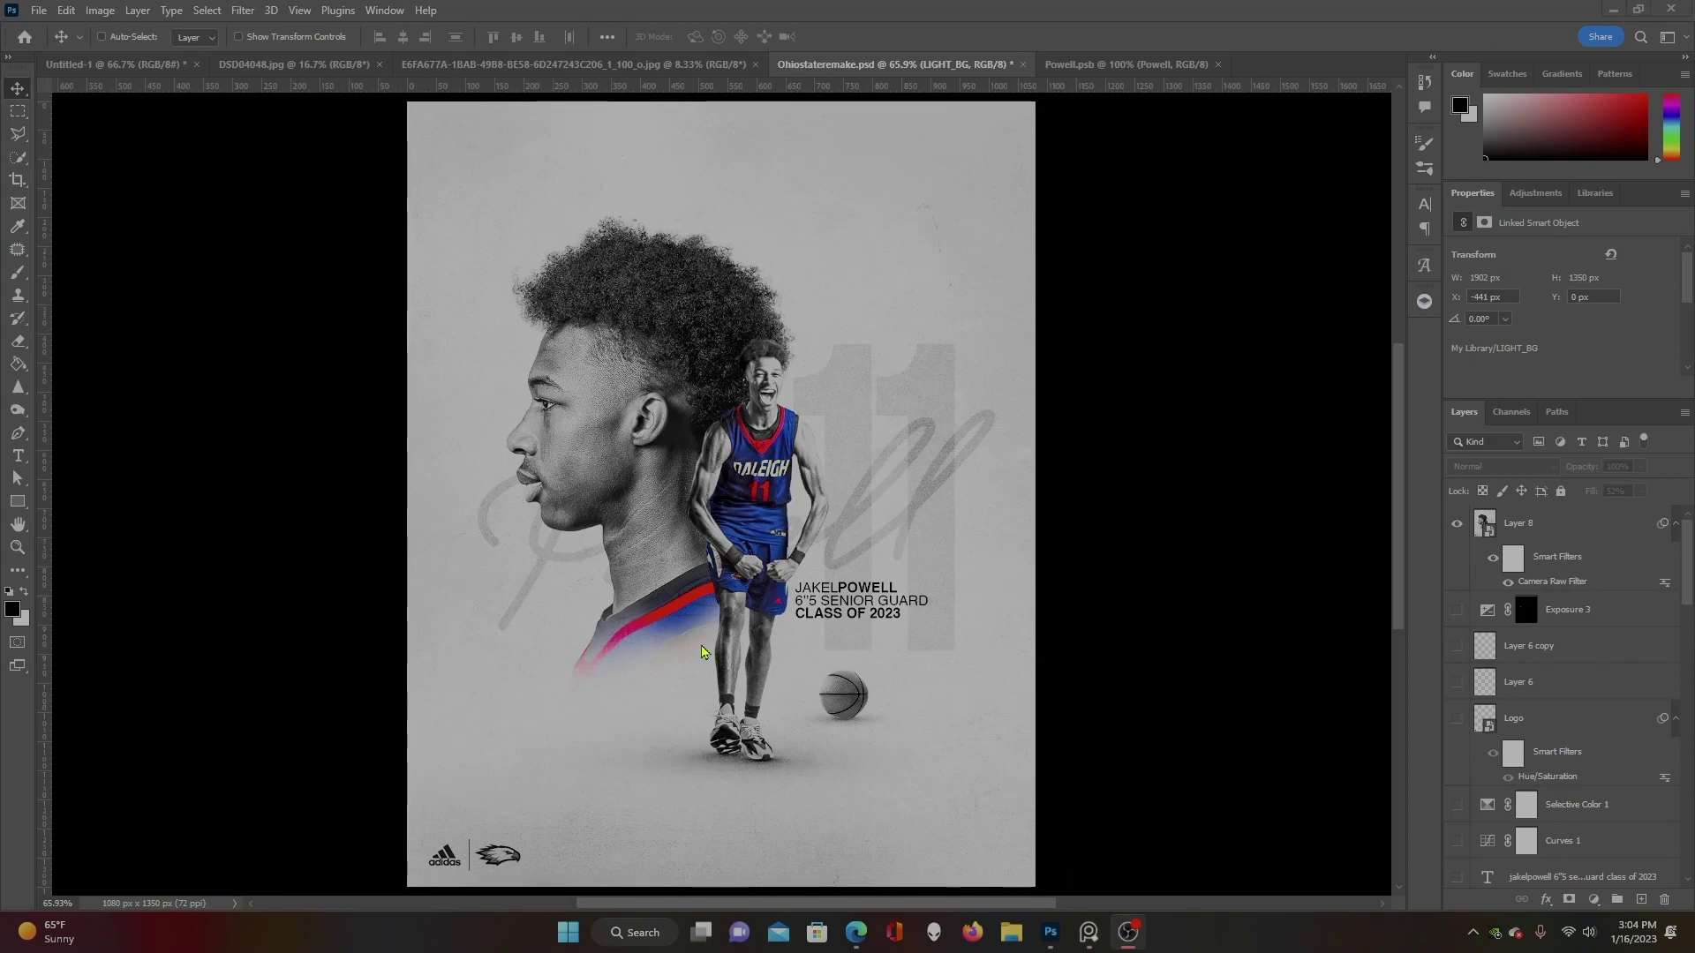
Hide Layer 8, select the background Layer 0 and show the black Layer 10 overlay.
scroll(703, 652, down, 1)
scroll(703, 652, up, 1)
click(1459, 526)
scroll(1563, 707, down, 10)
click(1603, 867)
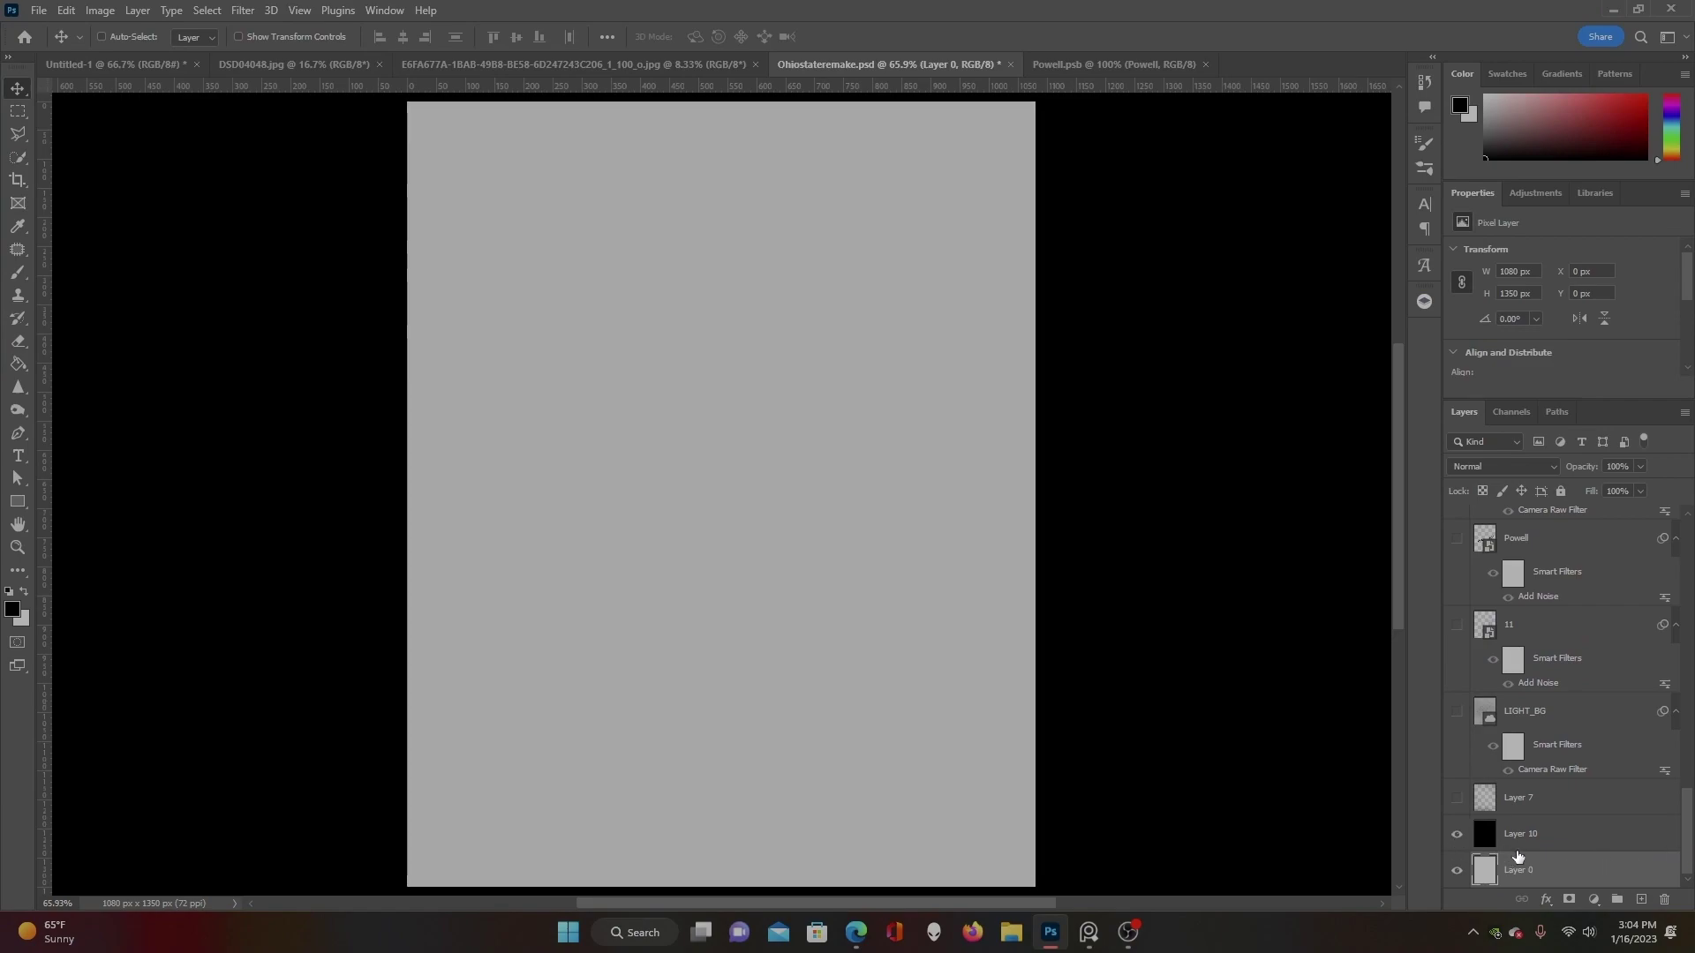
click(1492, 836)
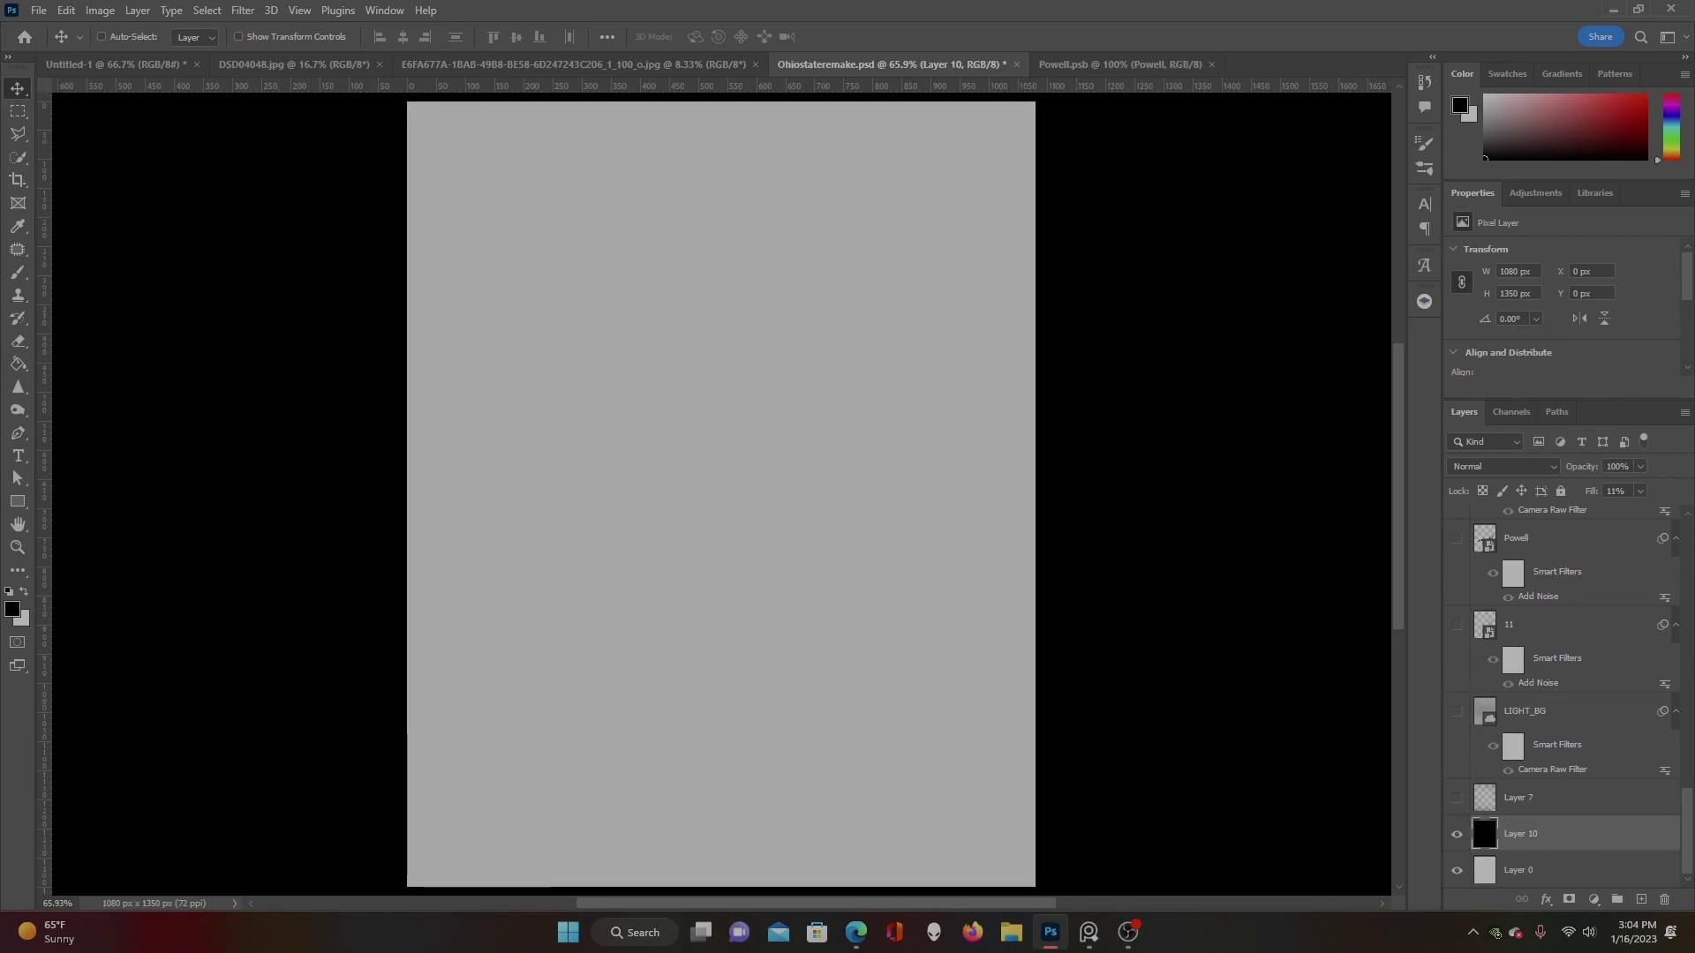
Set Layer 10's Fill to 11%.
key(g)
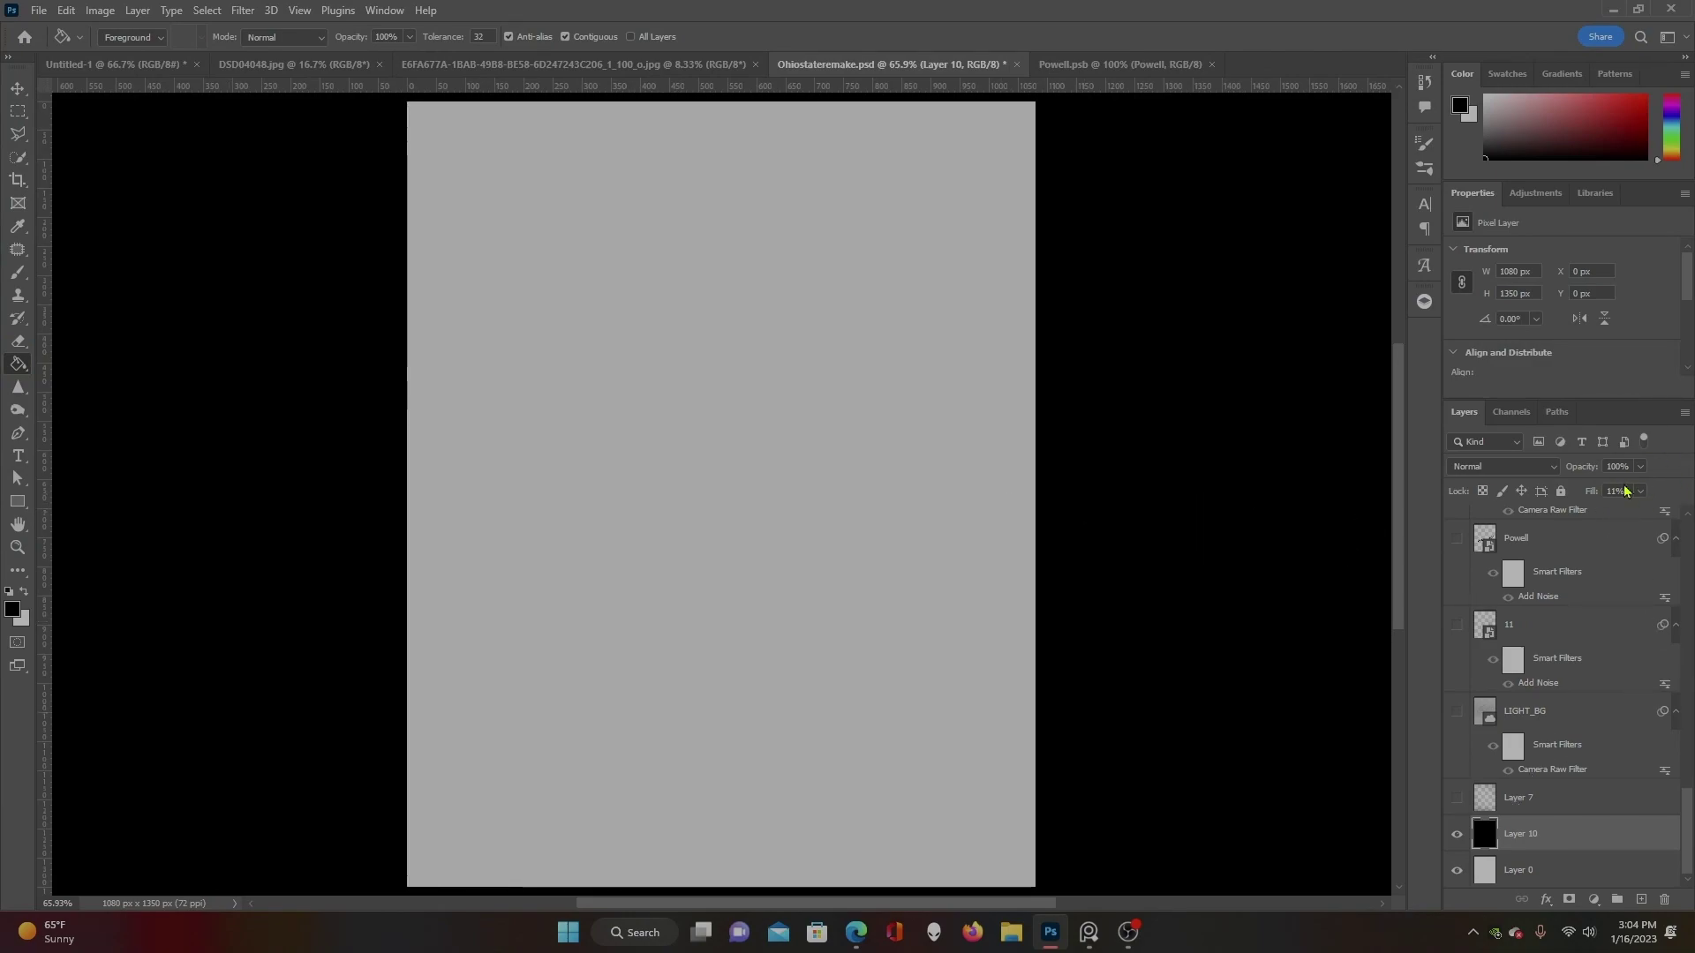
click(1680, 512)
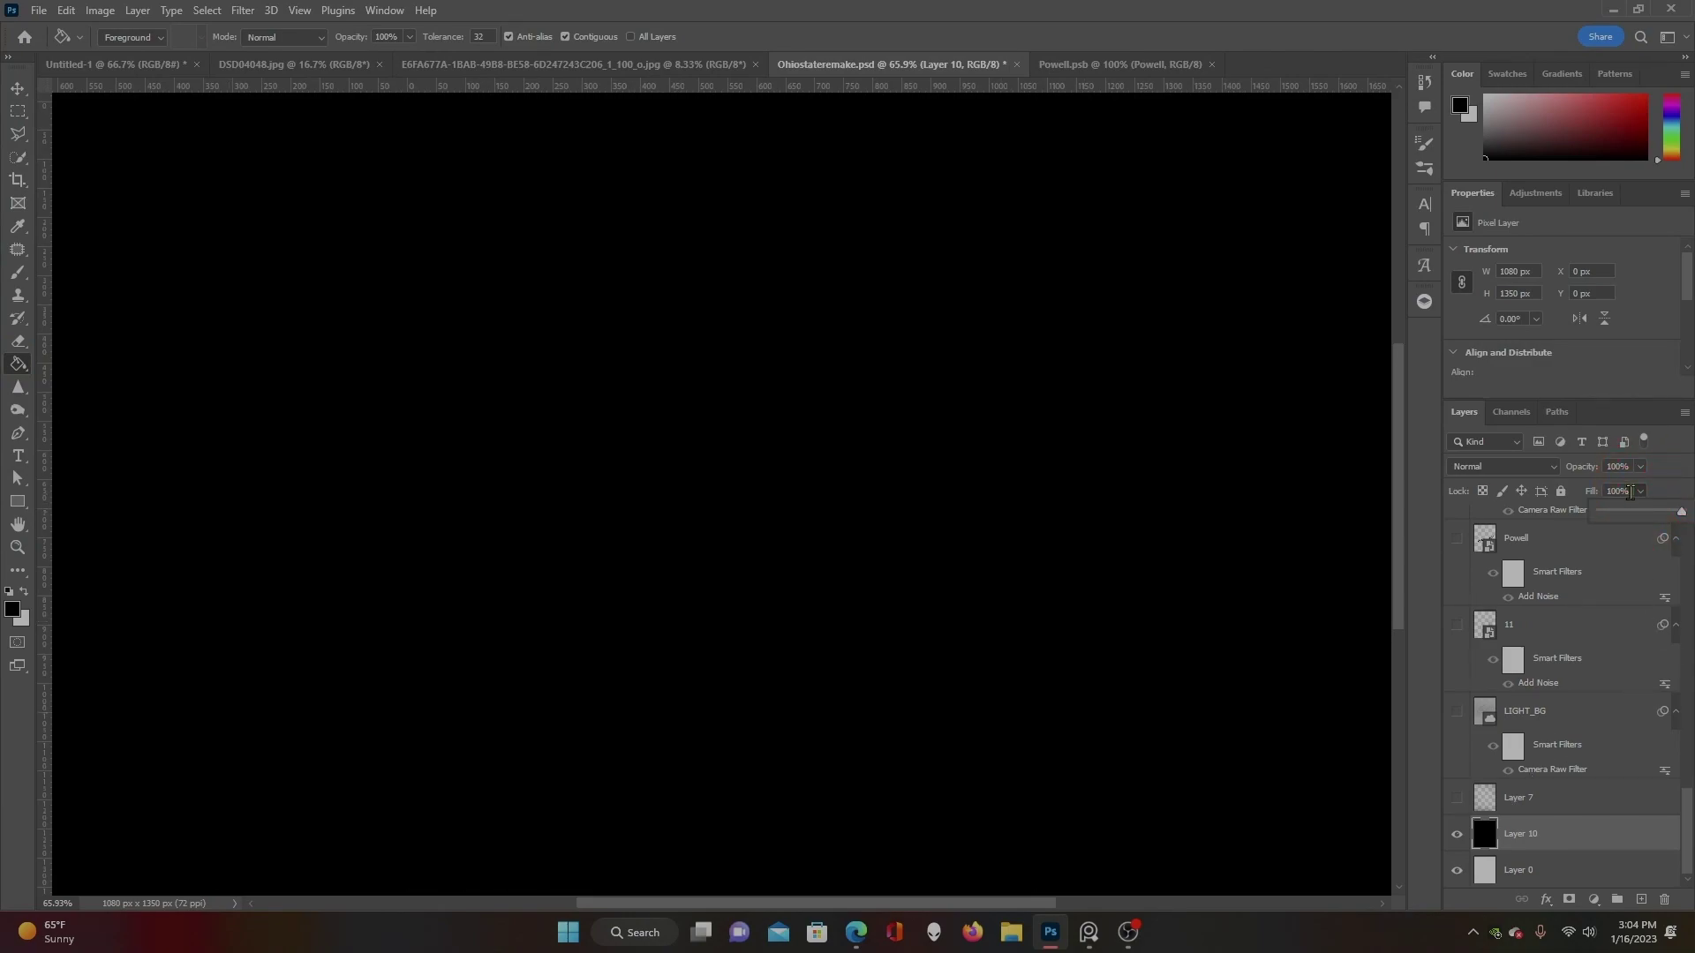
text(11)
key(Return)
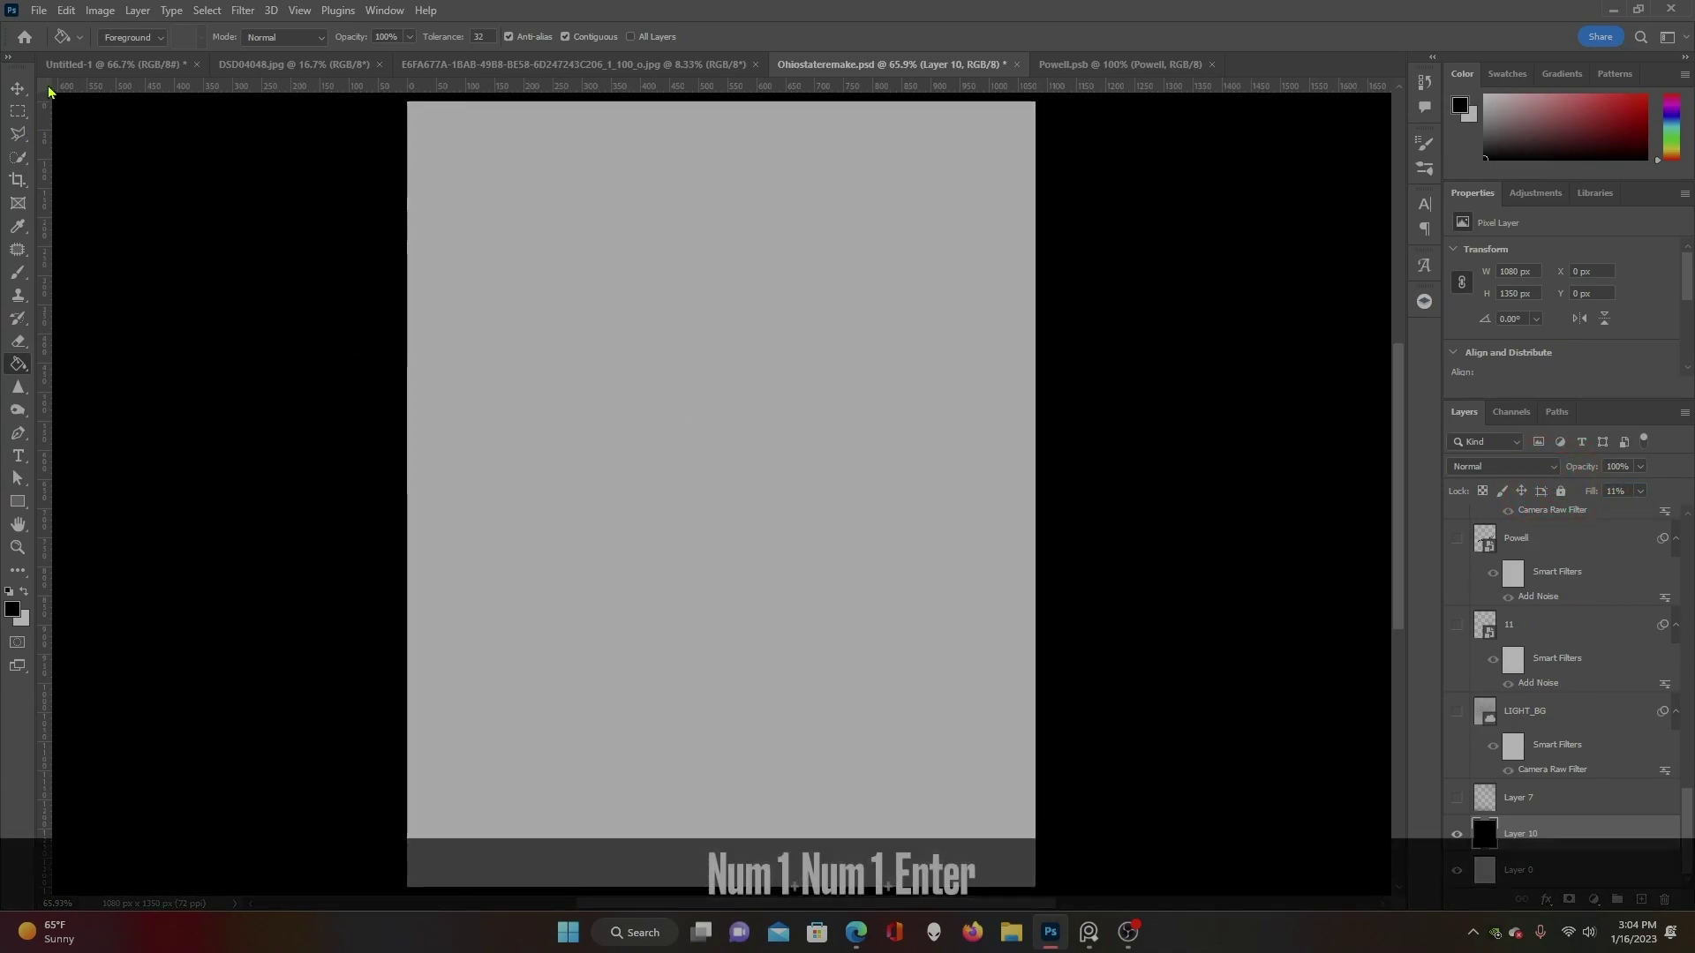
click(18, 87)
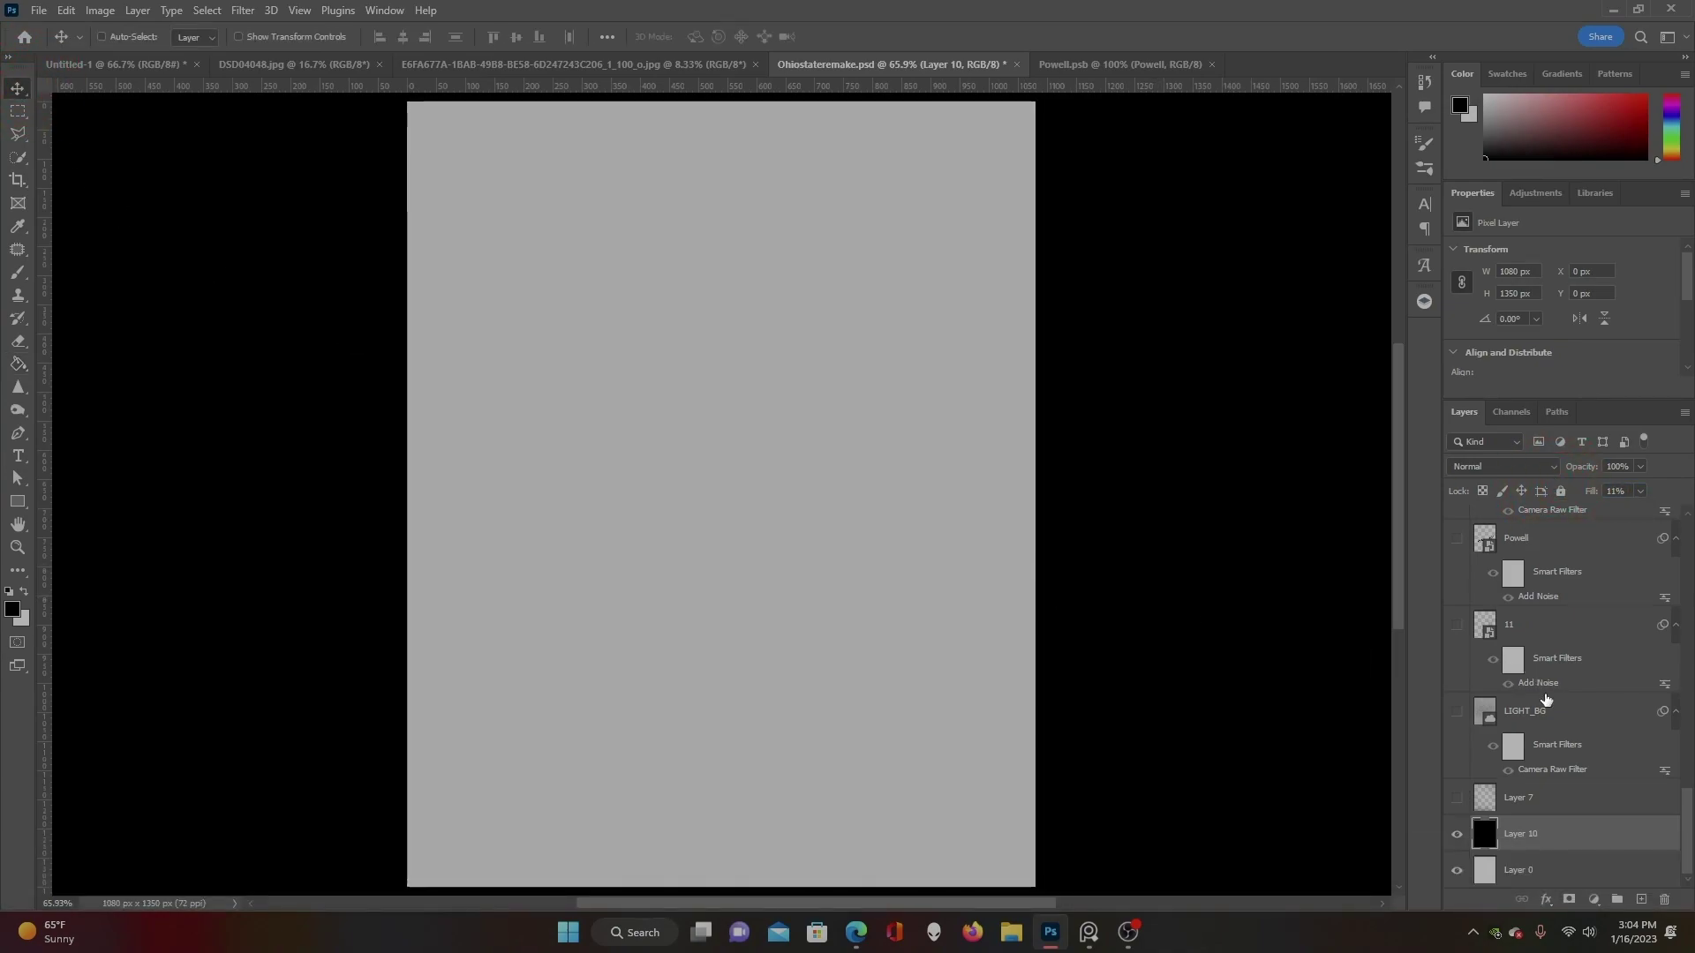
Show the old head profile (Layer 1) and player cutout (Layer 2), and drag a layer in the stack.
scroll(1537, 821, up, 5)
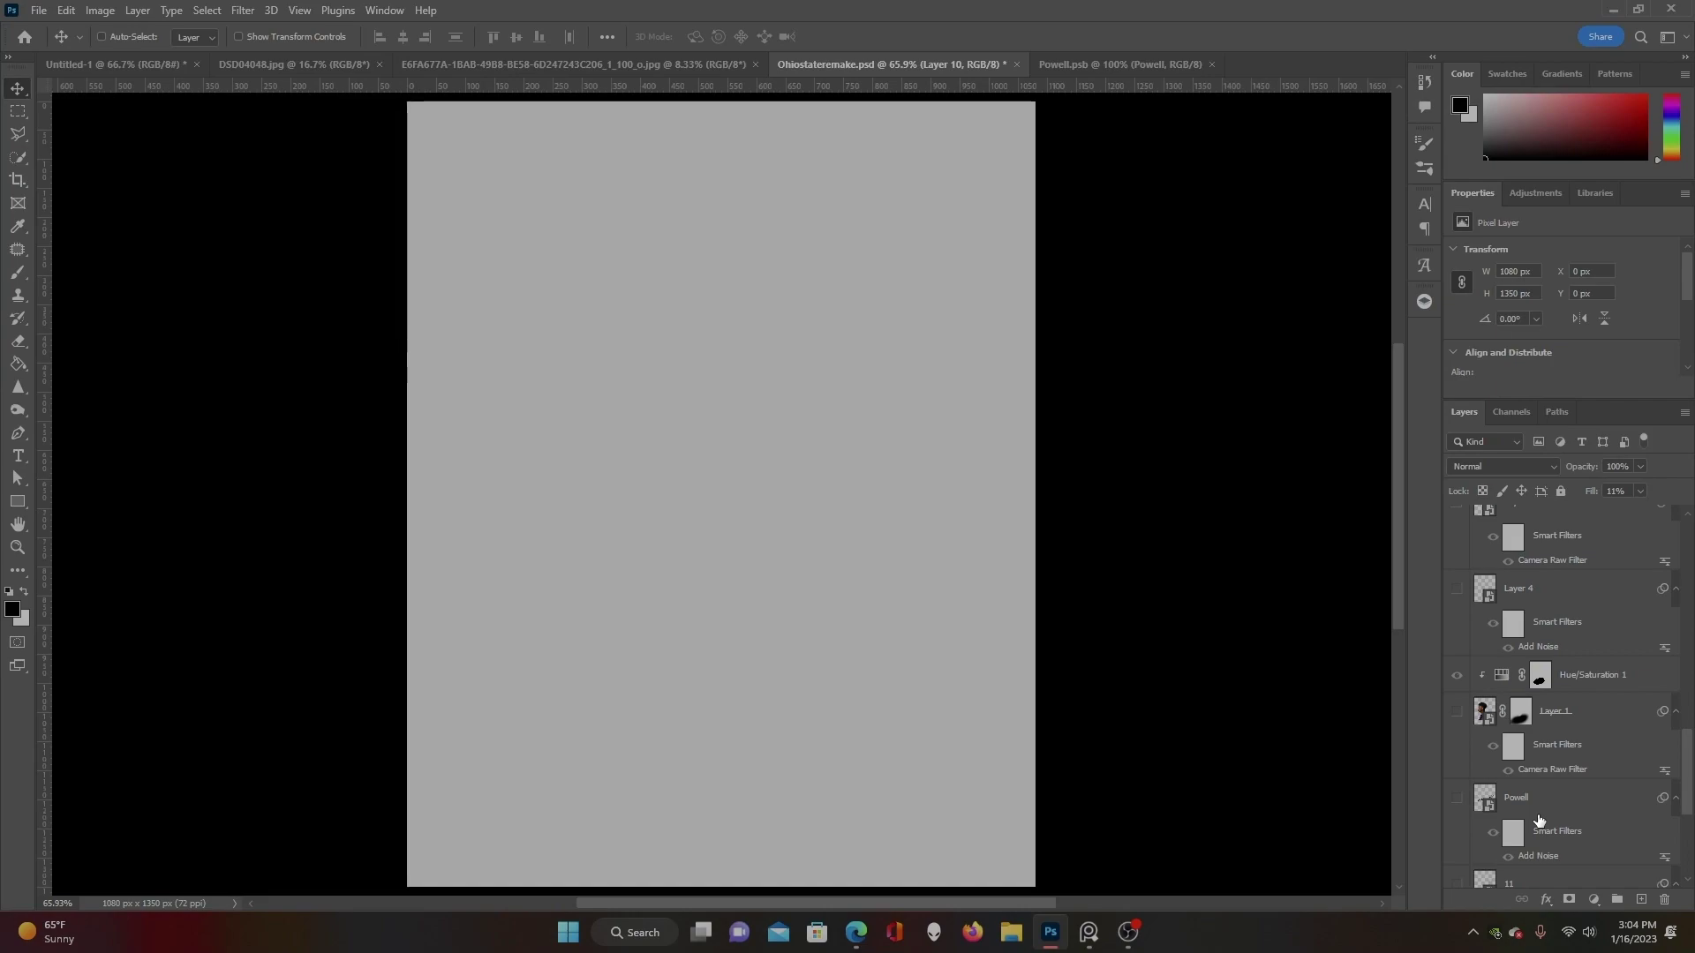
click(1458, 711)
scroll(1458, 706, up, 4)
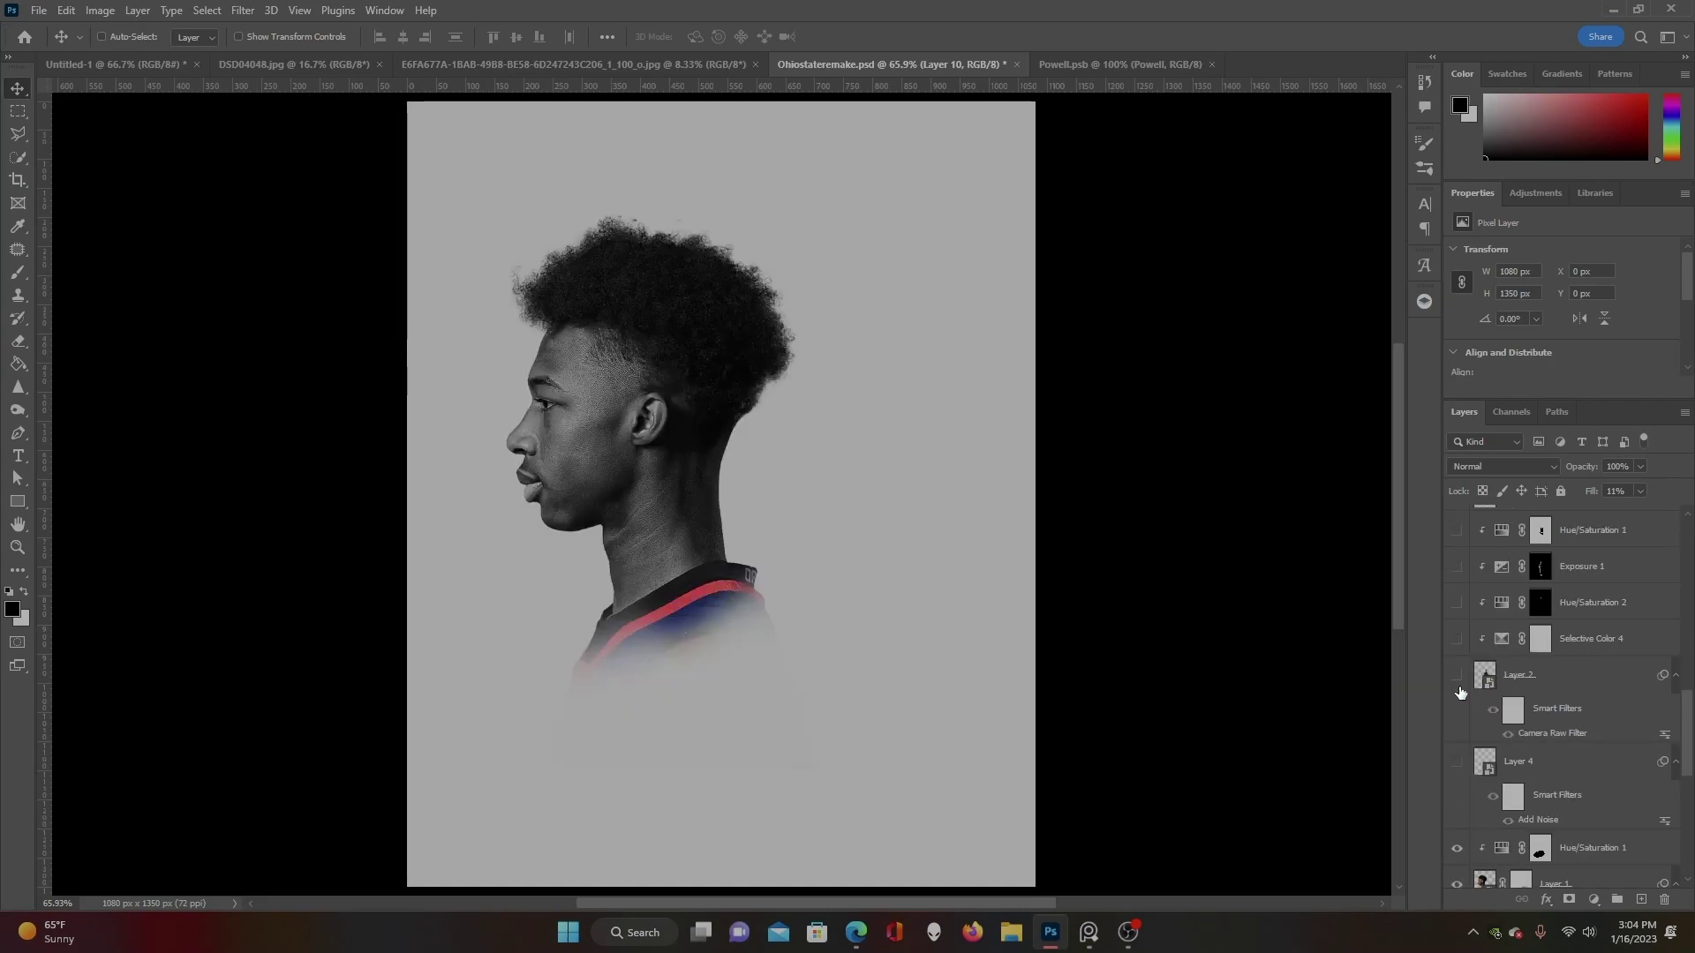
click(1456, 677)
scroll(1324, 737, down, 1)
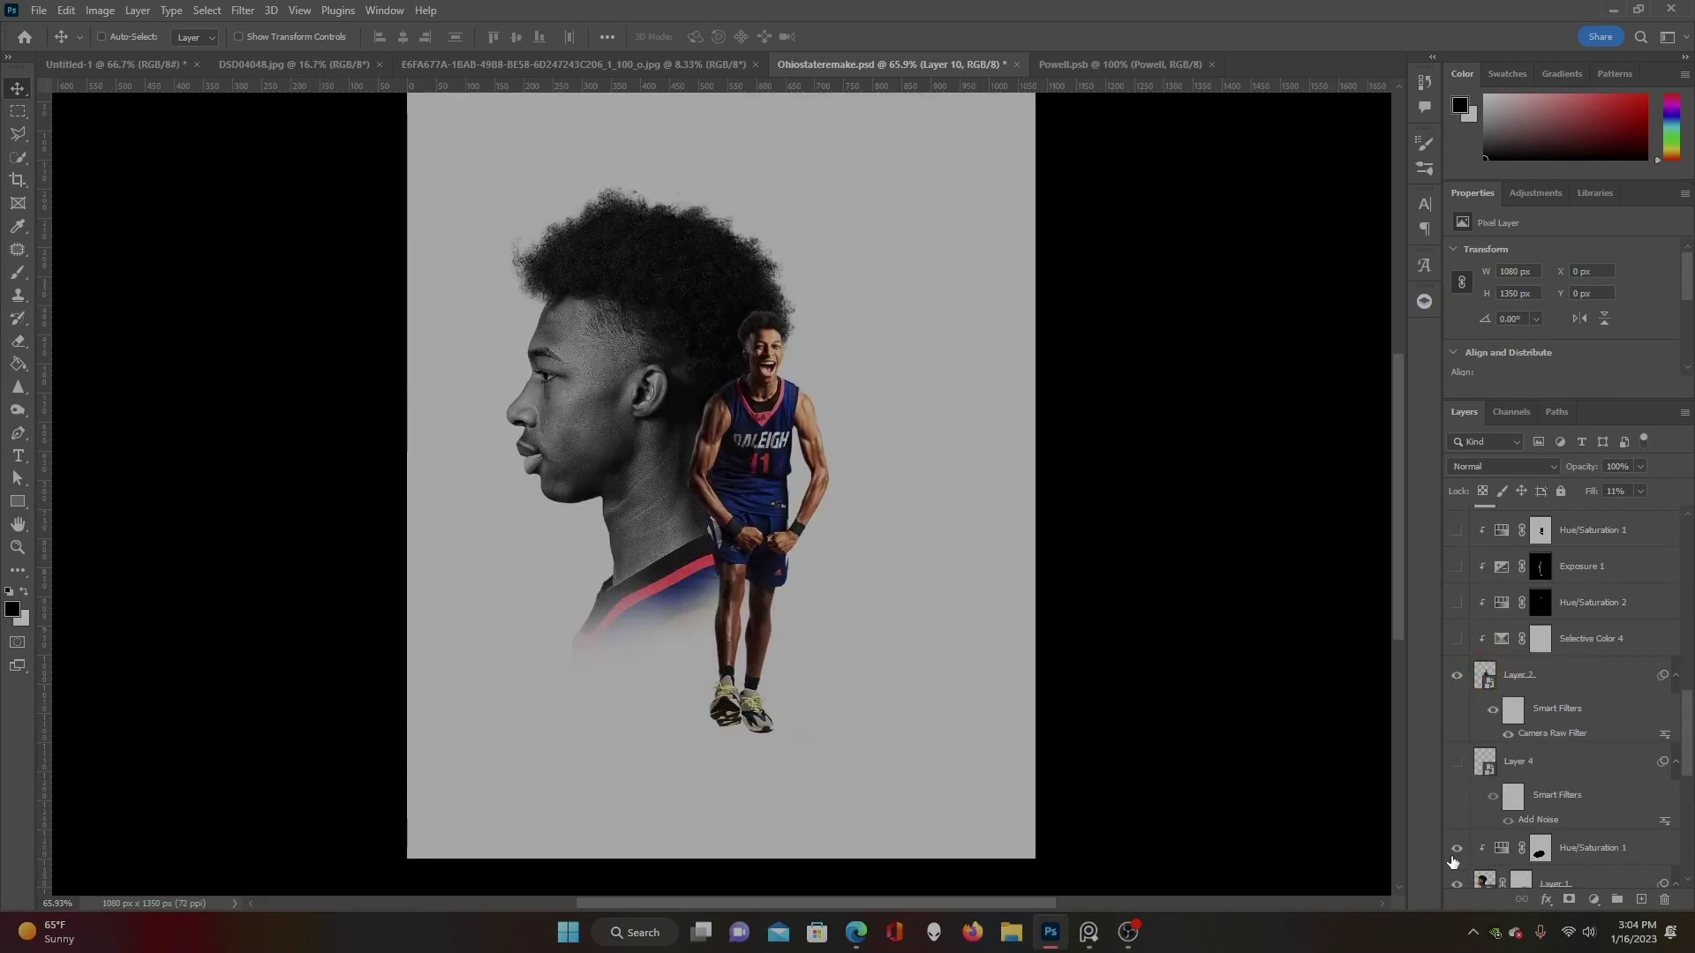
scroll(863, 481, down, 1)
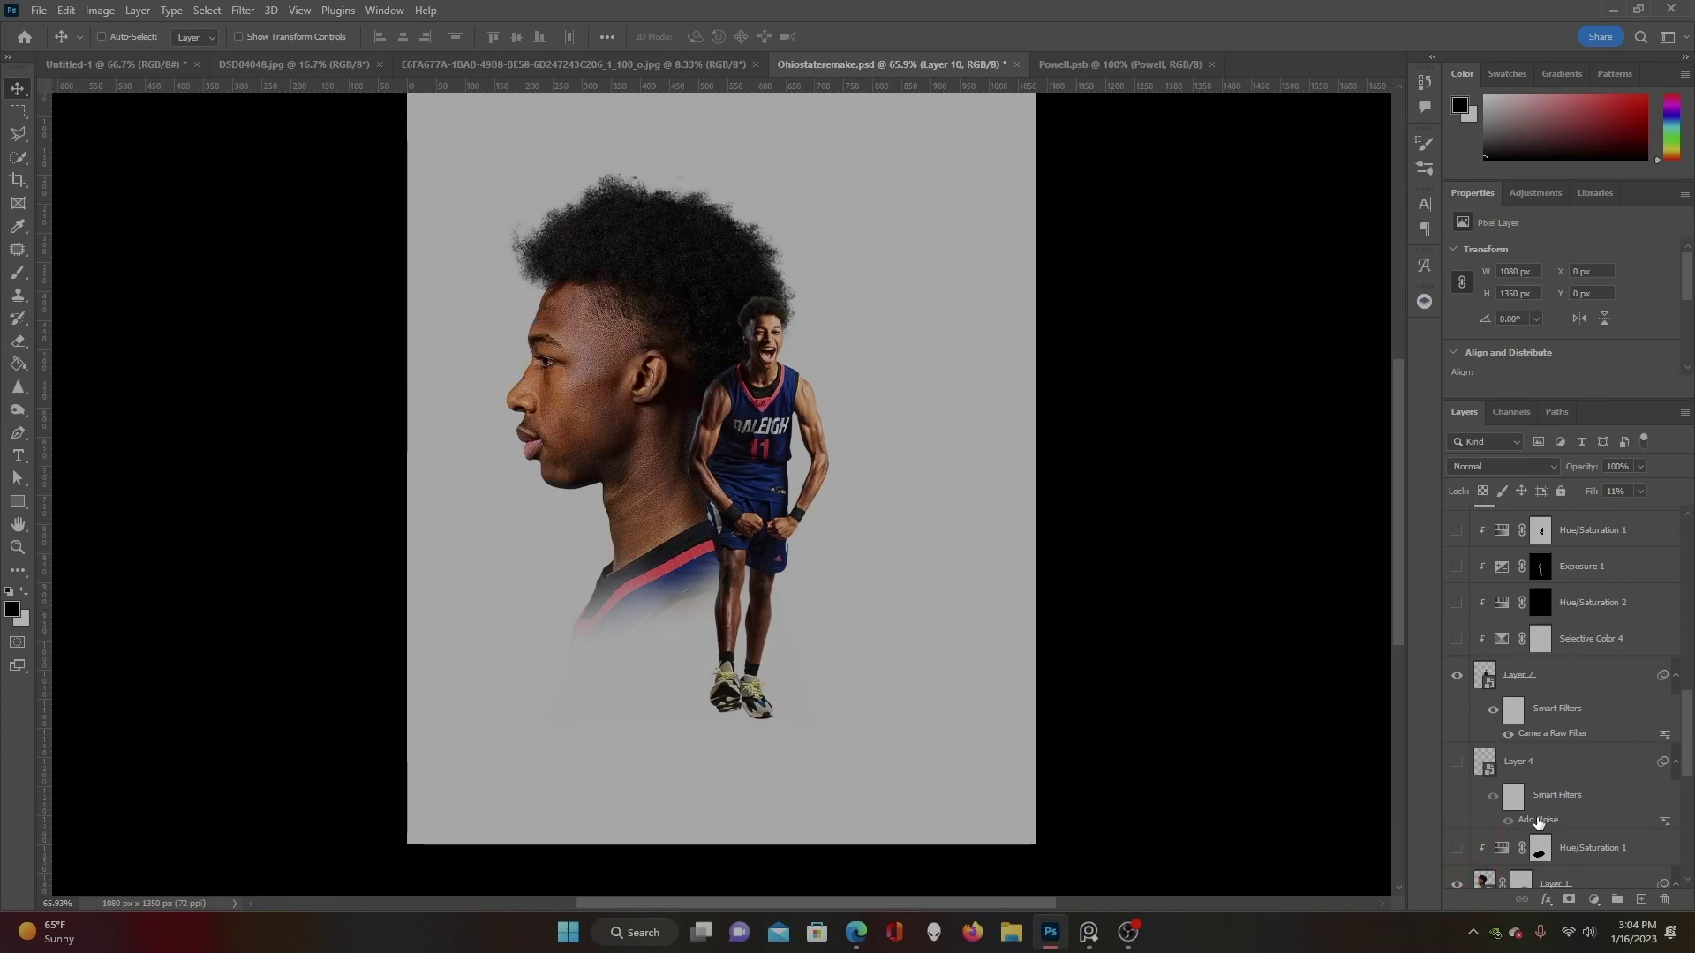
scroll(1538, 821, down, 1)
drag(1461, 753, 1456, 590)
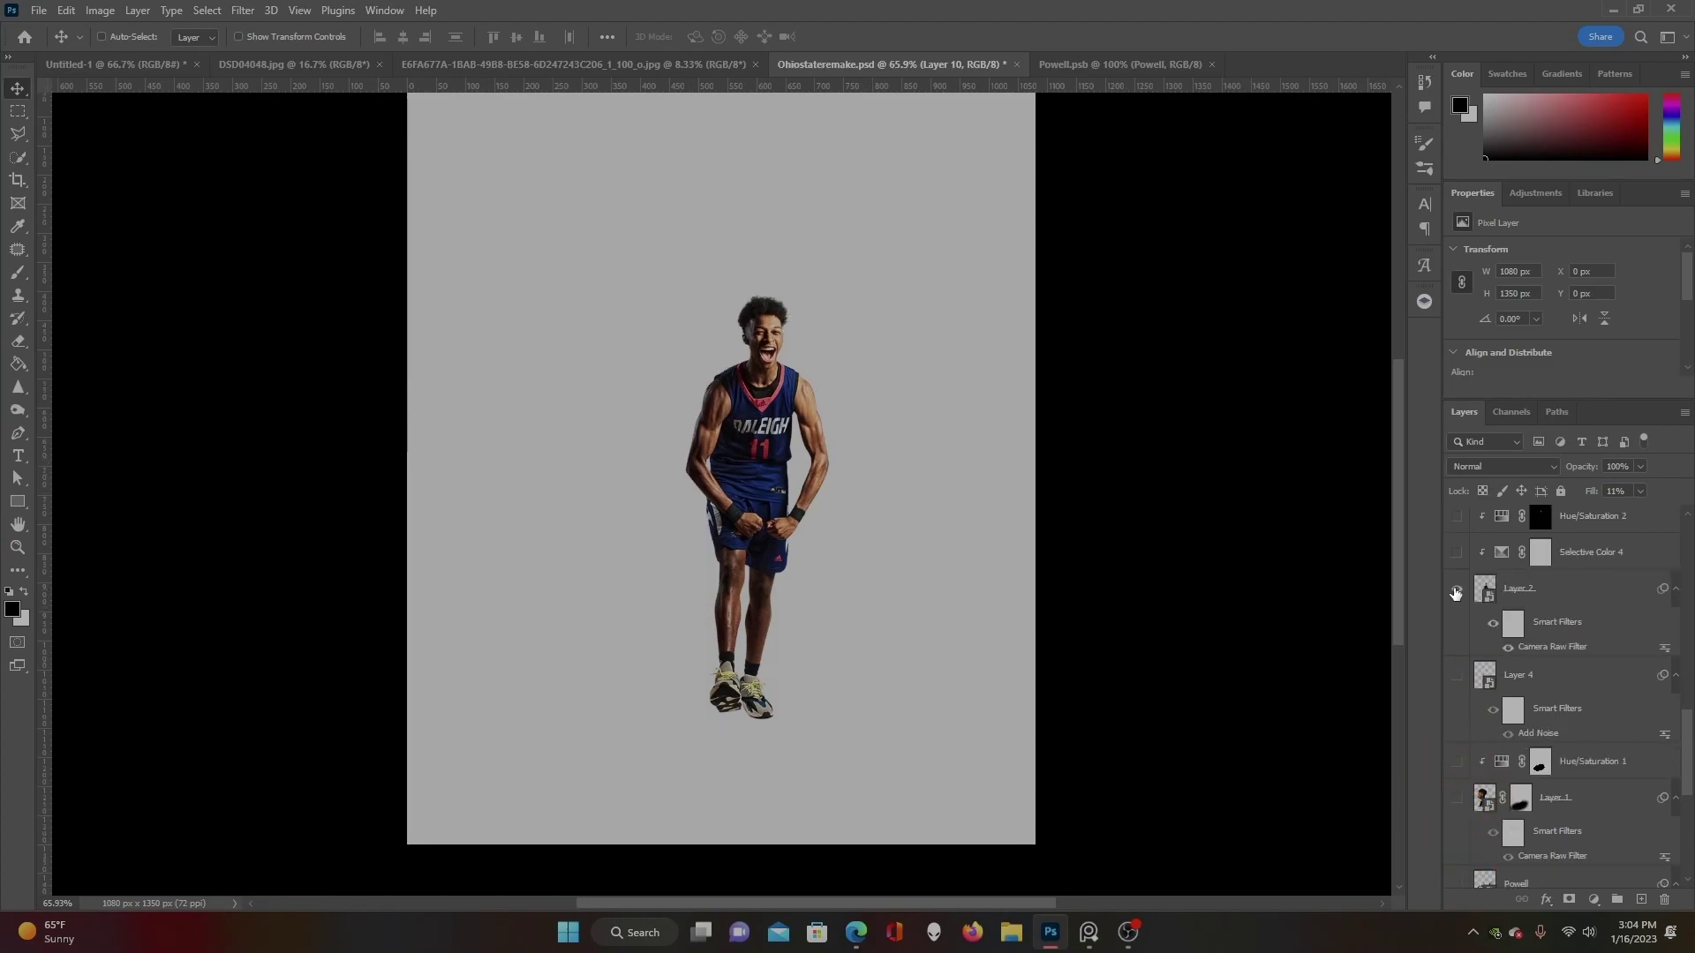
scroll(1639, 831, down, 1)
Bring the DSD04048.jpg dribbling photo into the Ohiostateremake poster as Layer 11.
click(1545, 803)
click(296, 64)
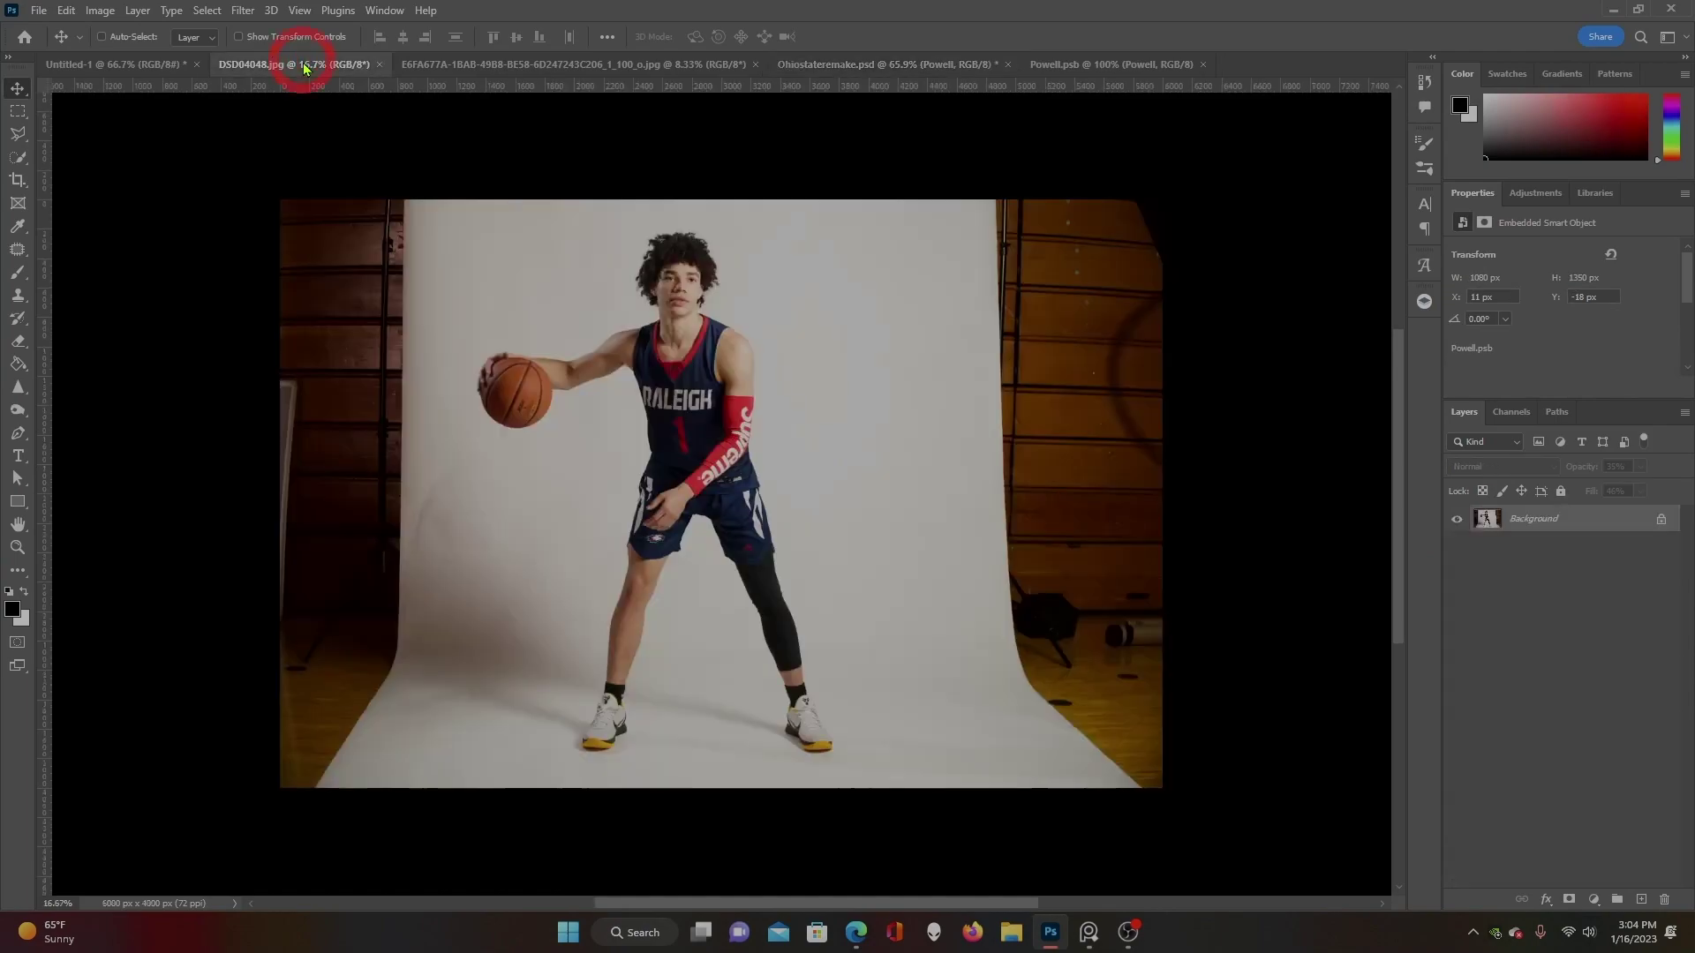
click(519, 65)
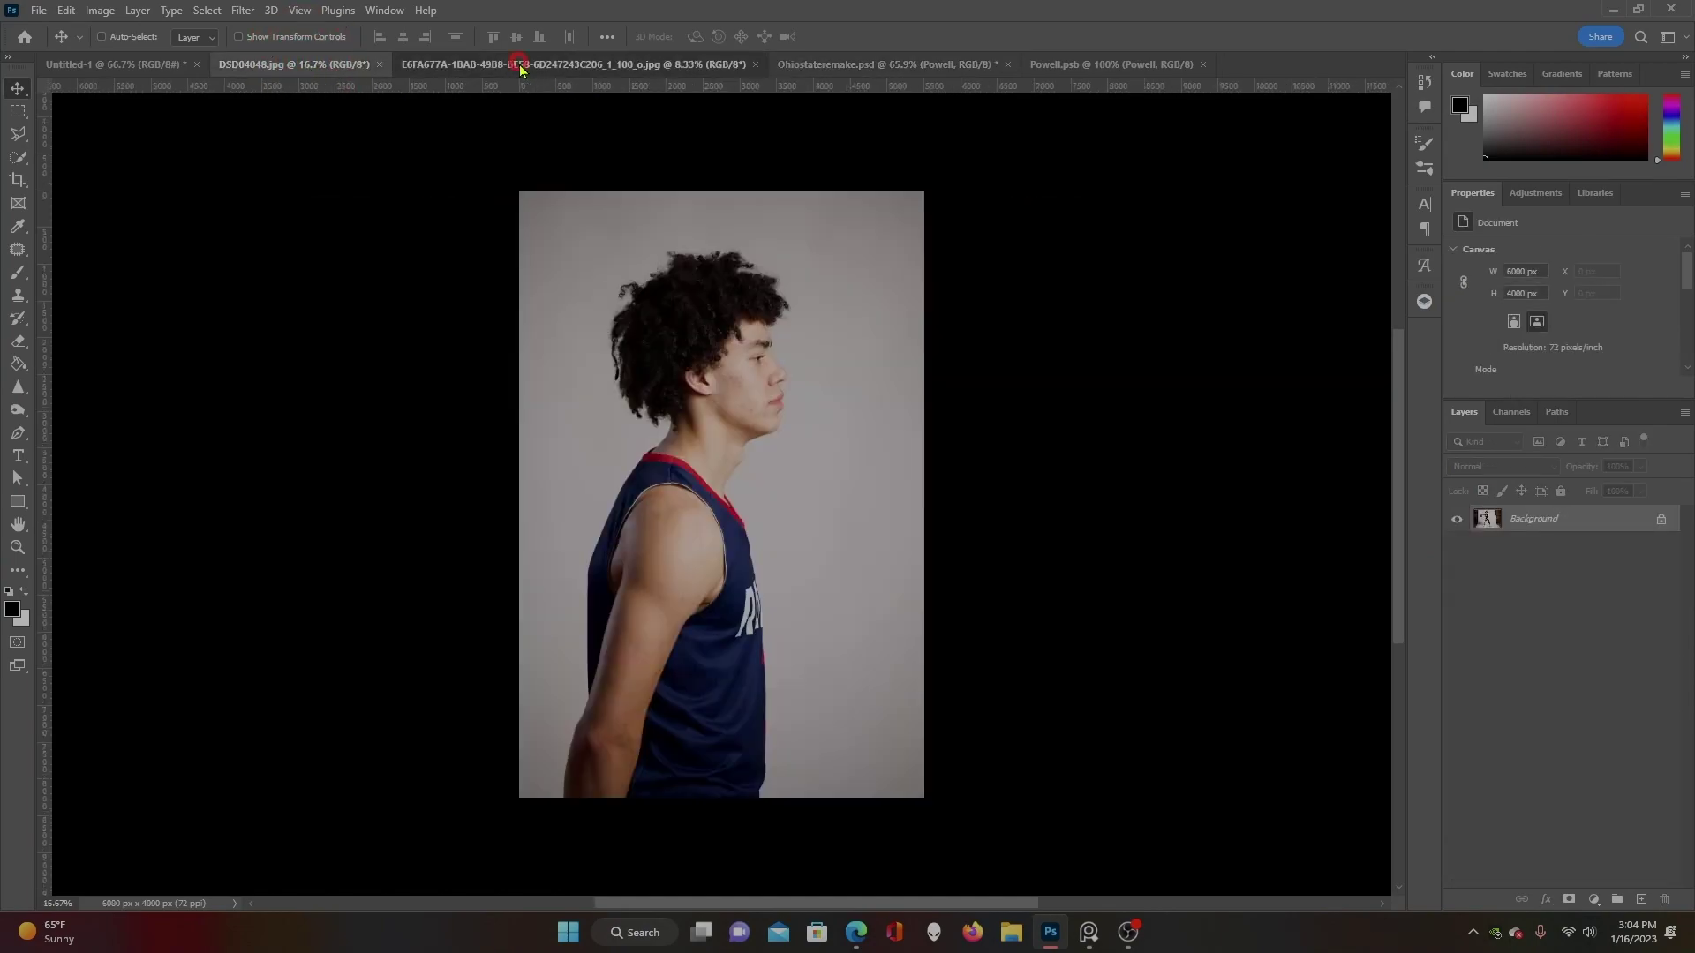
click(340, 67)
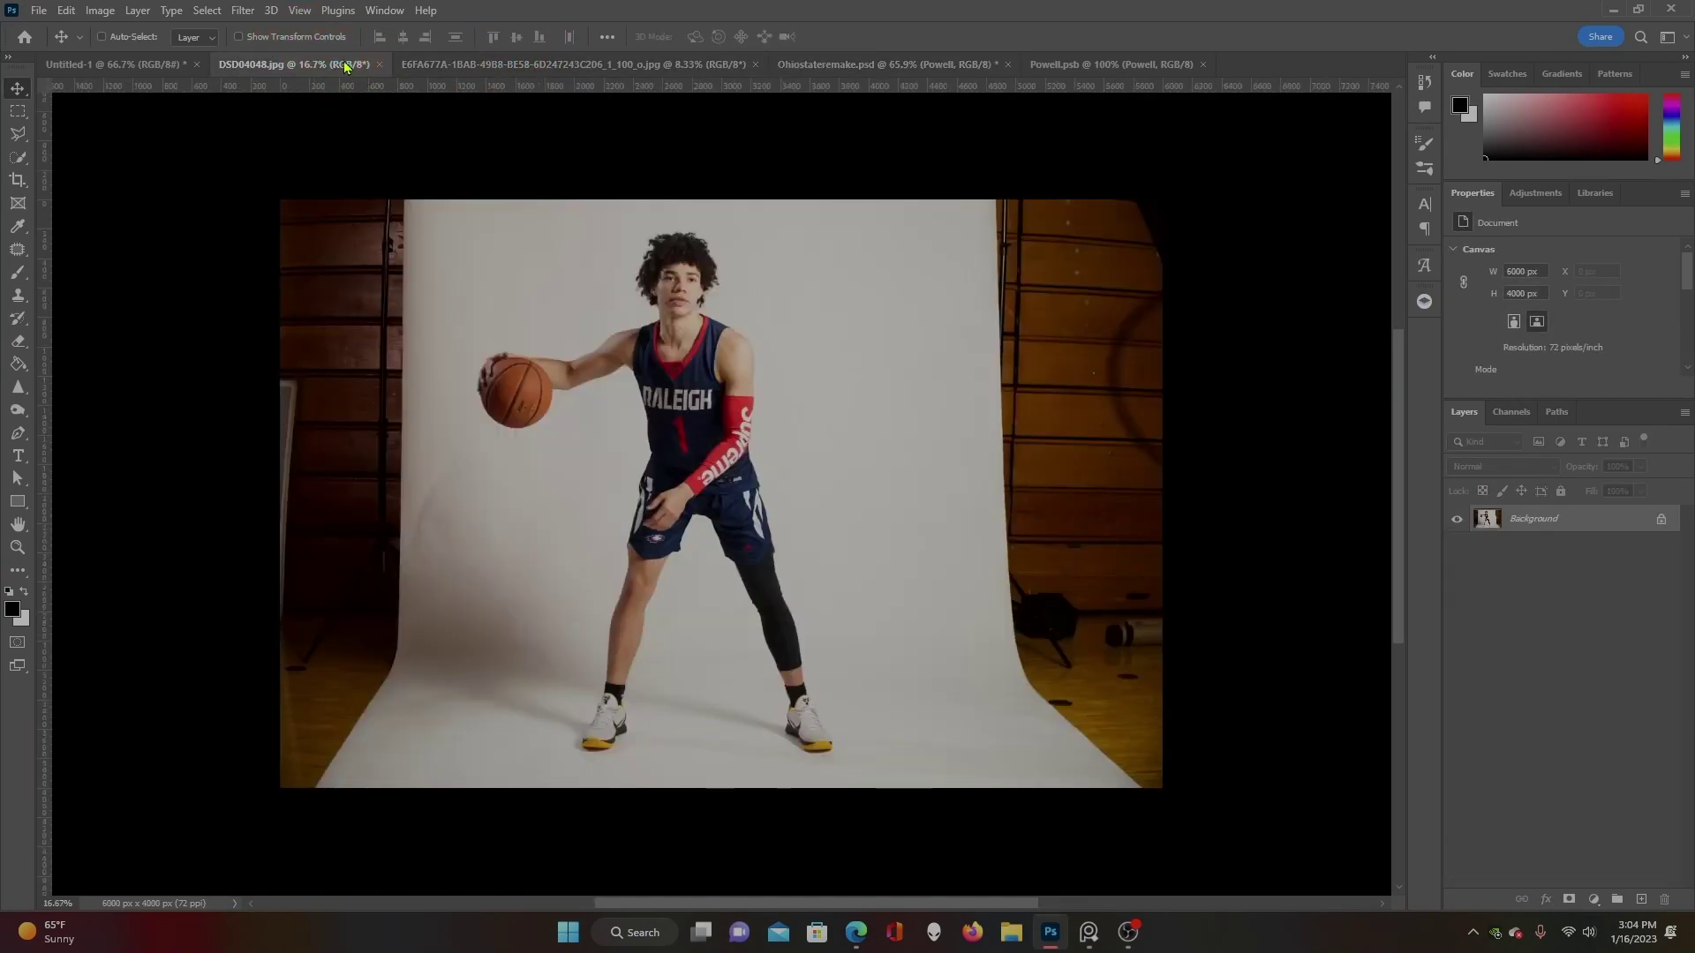
drag(344, 67, 252, 534)
click(918, 66)
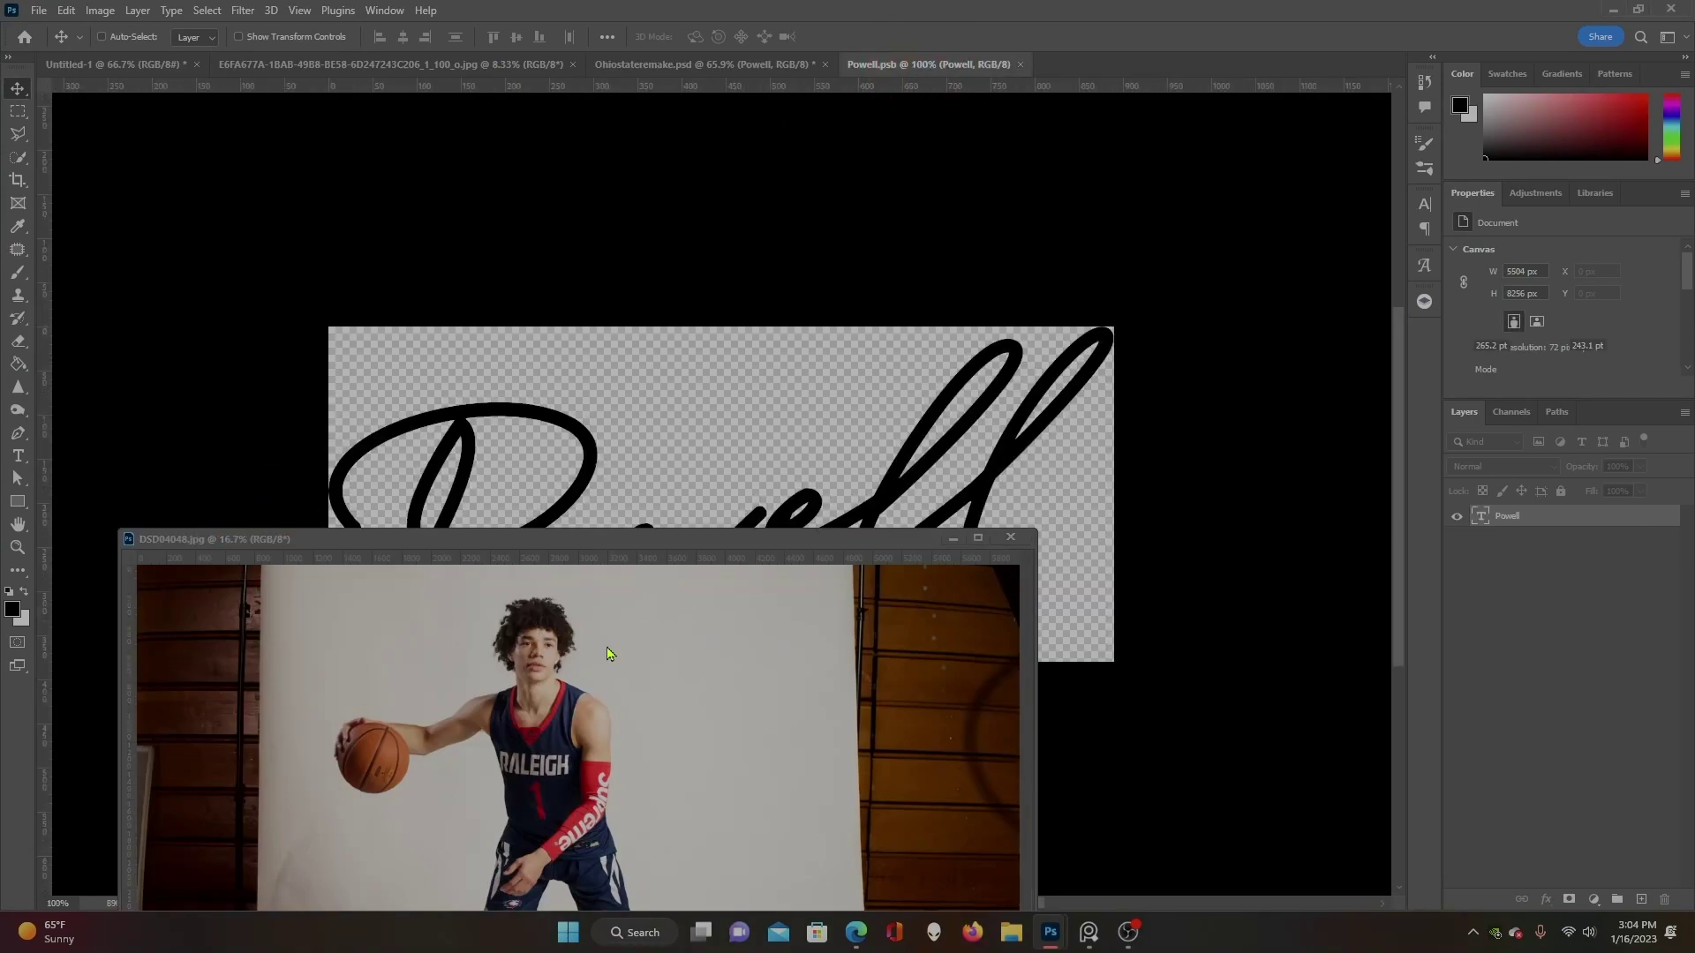
click(643, 65)
click(388, 65)
click(643, 65)
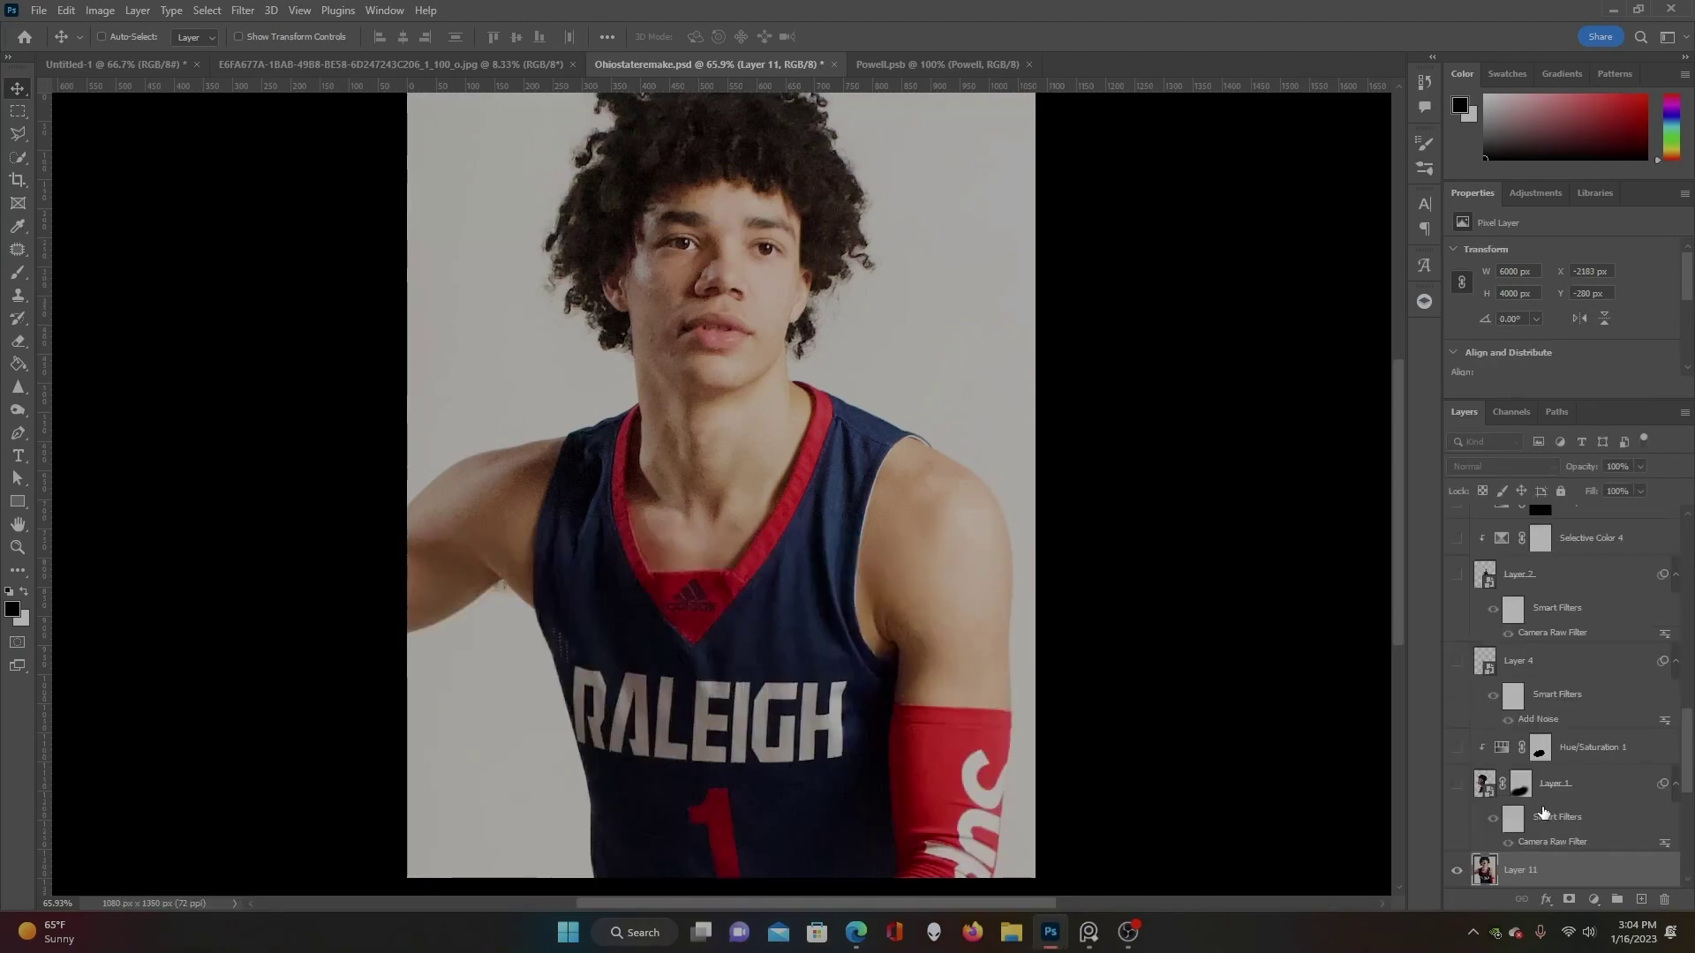
Convert Layer 11 to a smart object and scale it to about 22% at the poster's left edge.
scroll(1554, 804, down, 3)
right_click(1536, 699)
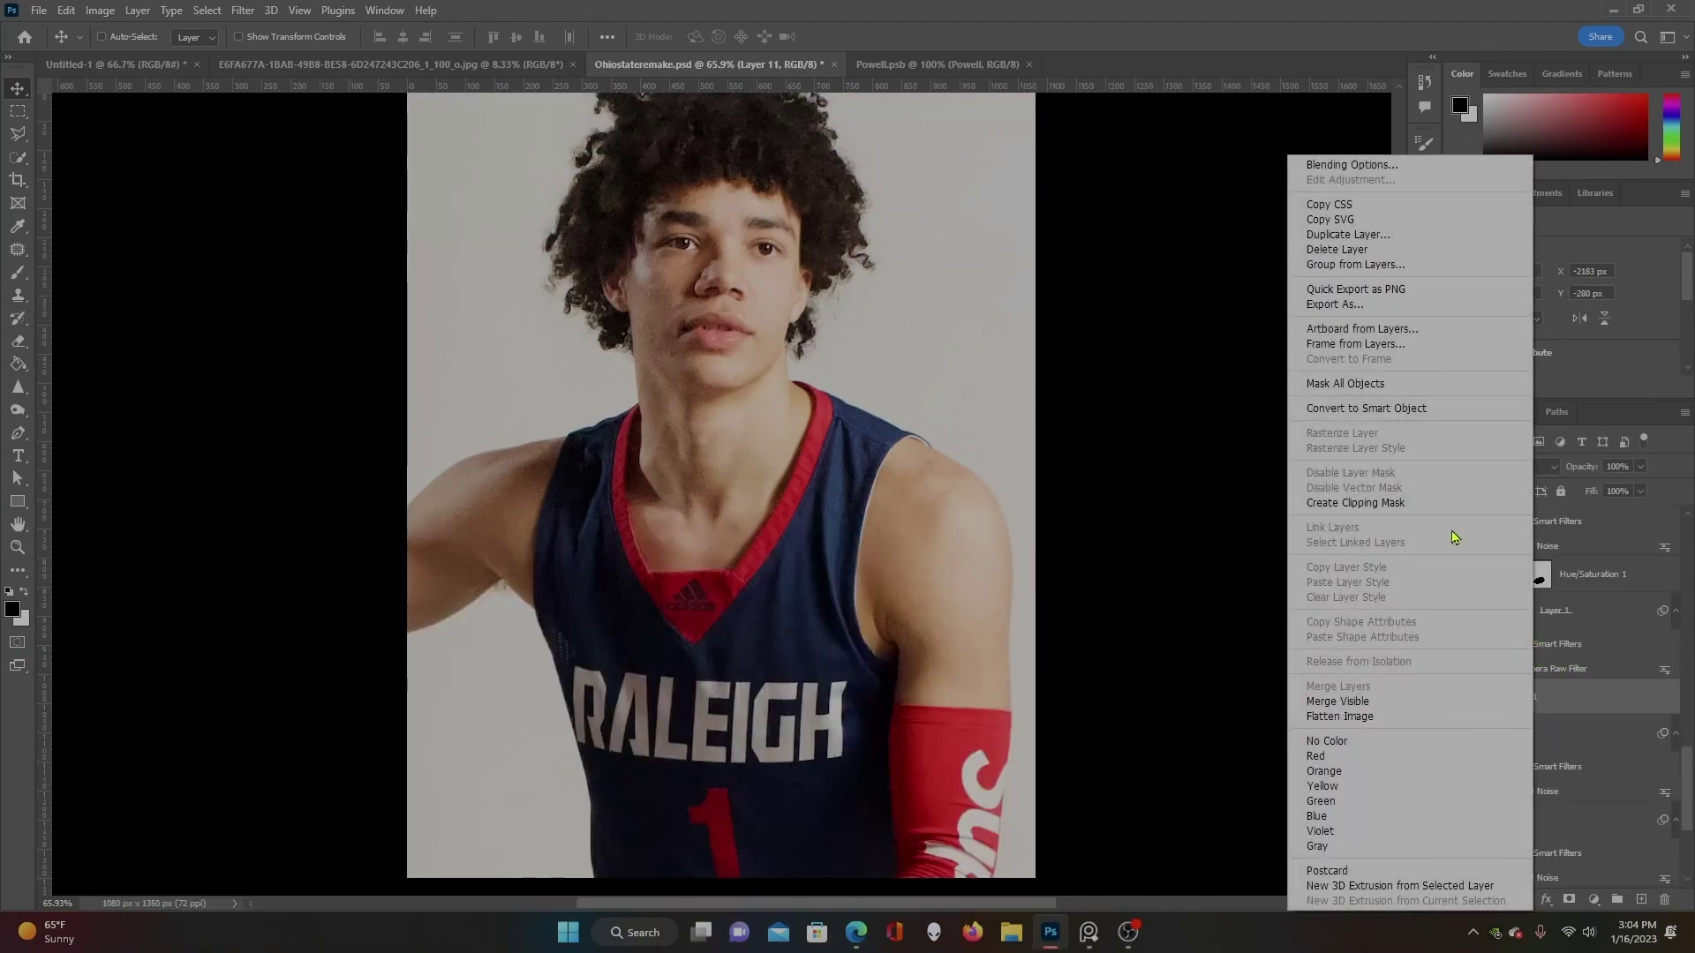
click(1354, 403)
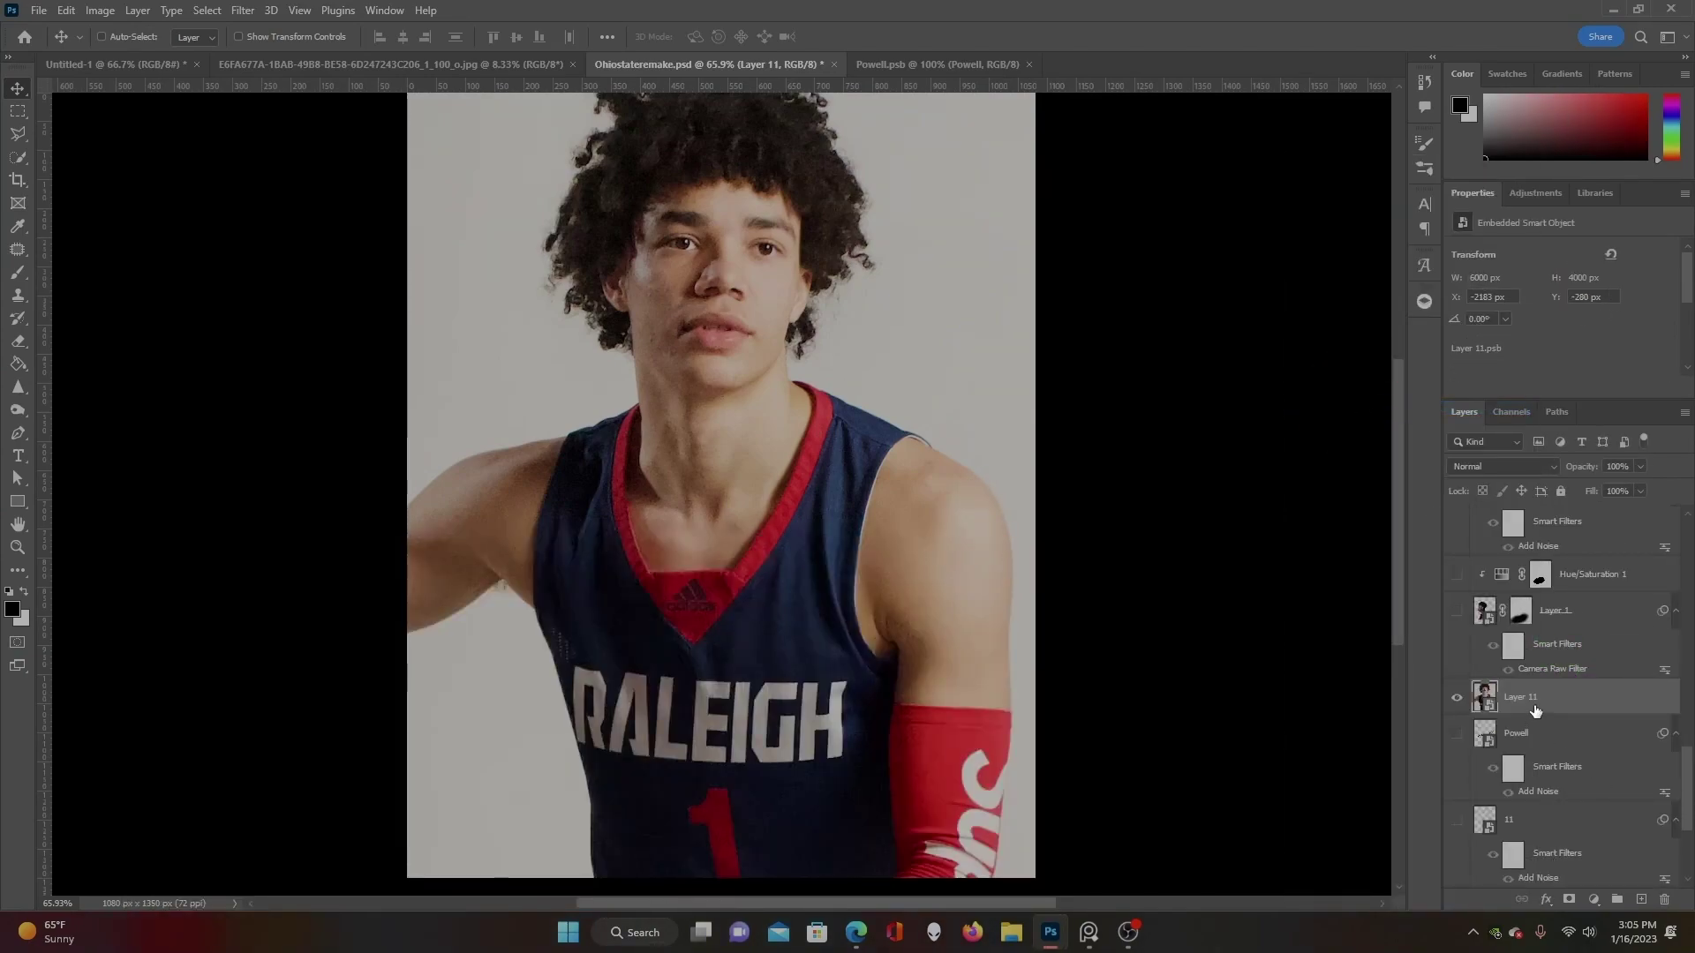
key(ctrl+t)
drag(581, 362, 581, 256)
drag(388, 43, 327, 44)
drag(970, 803, 830, 461)
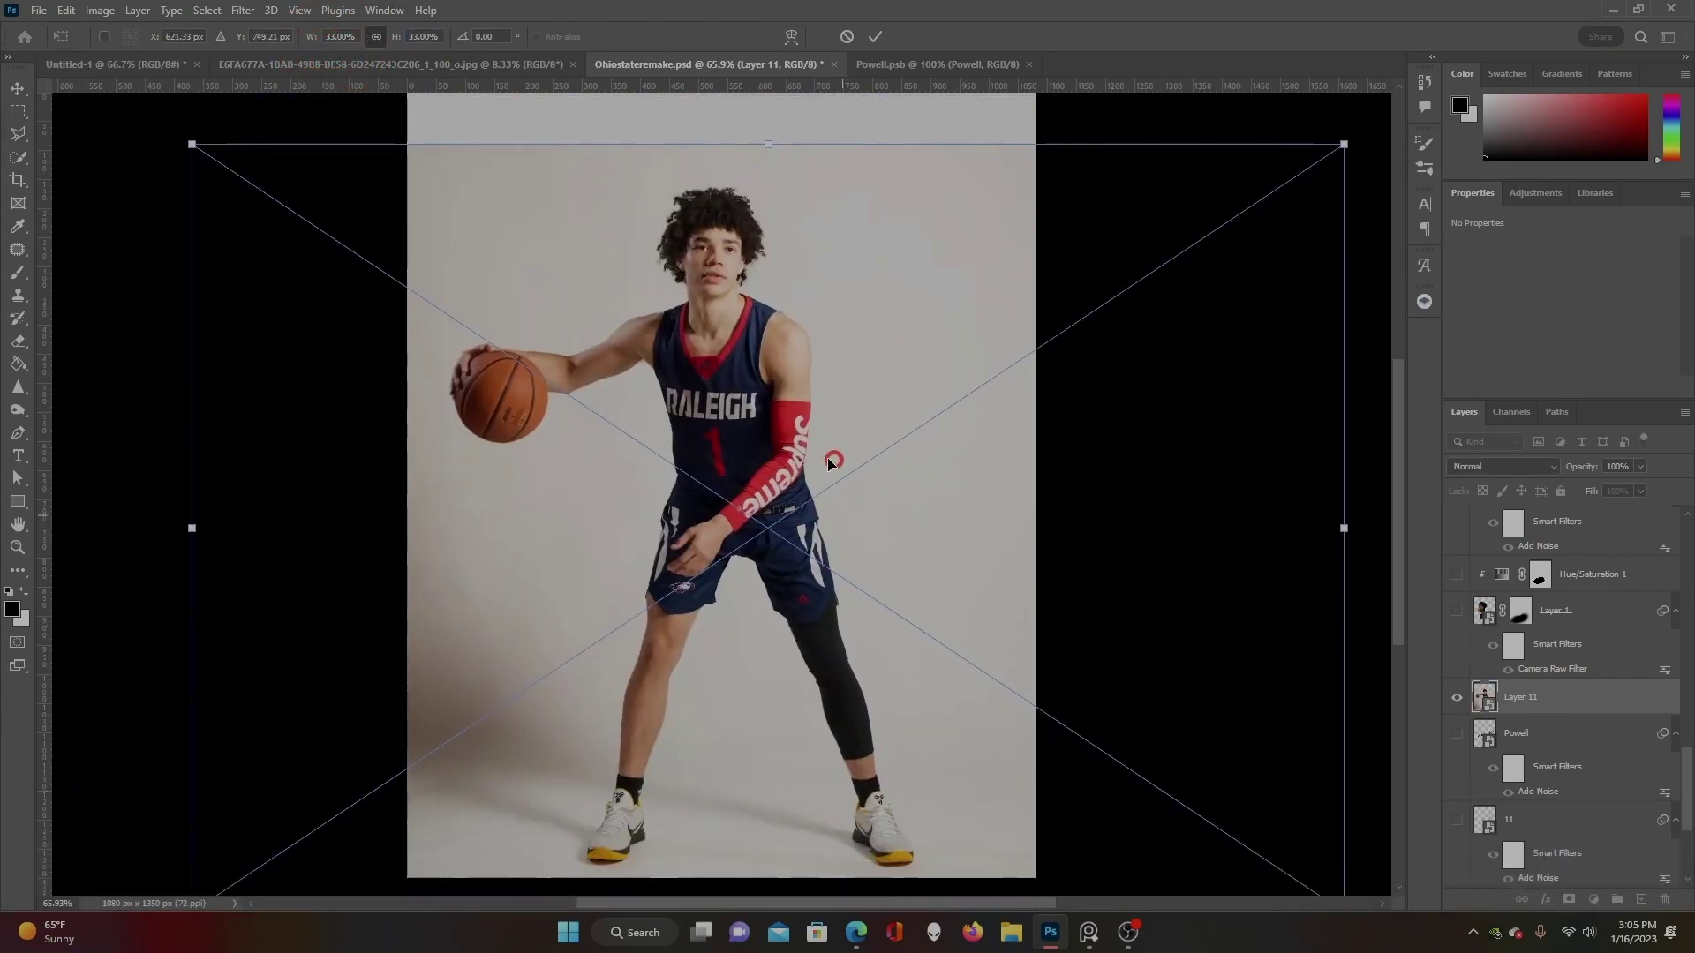
drag(400, 41, 373, 37)
key(Return)
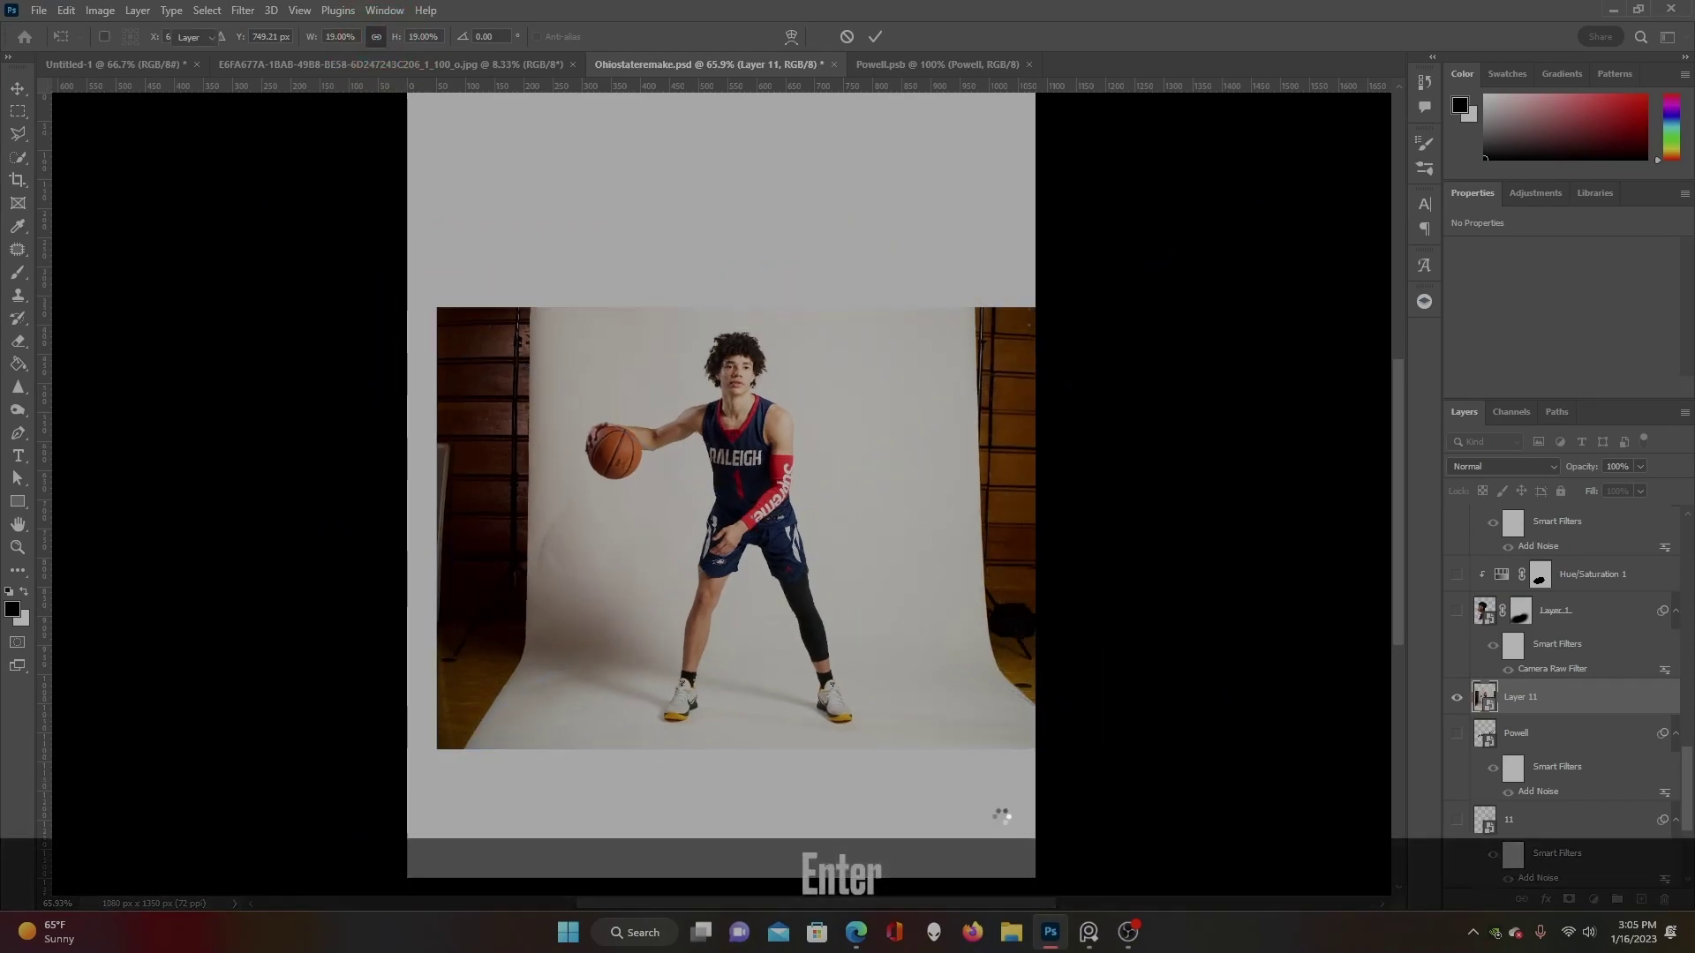
drag(821, 572, 790, 574)
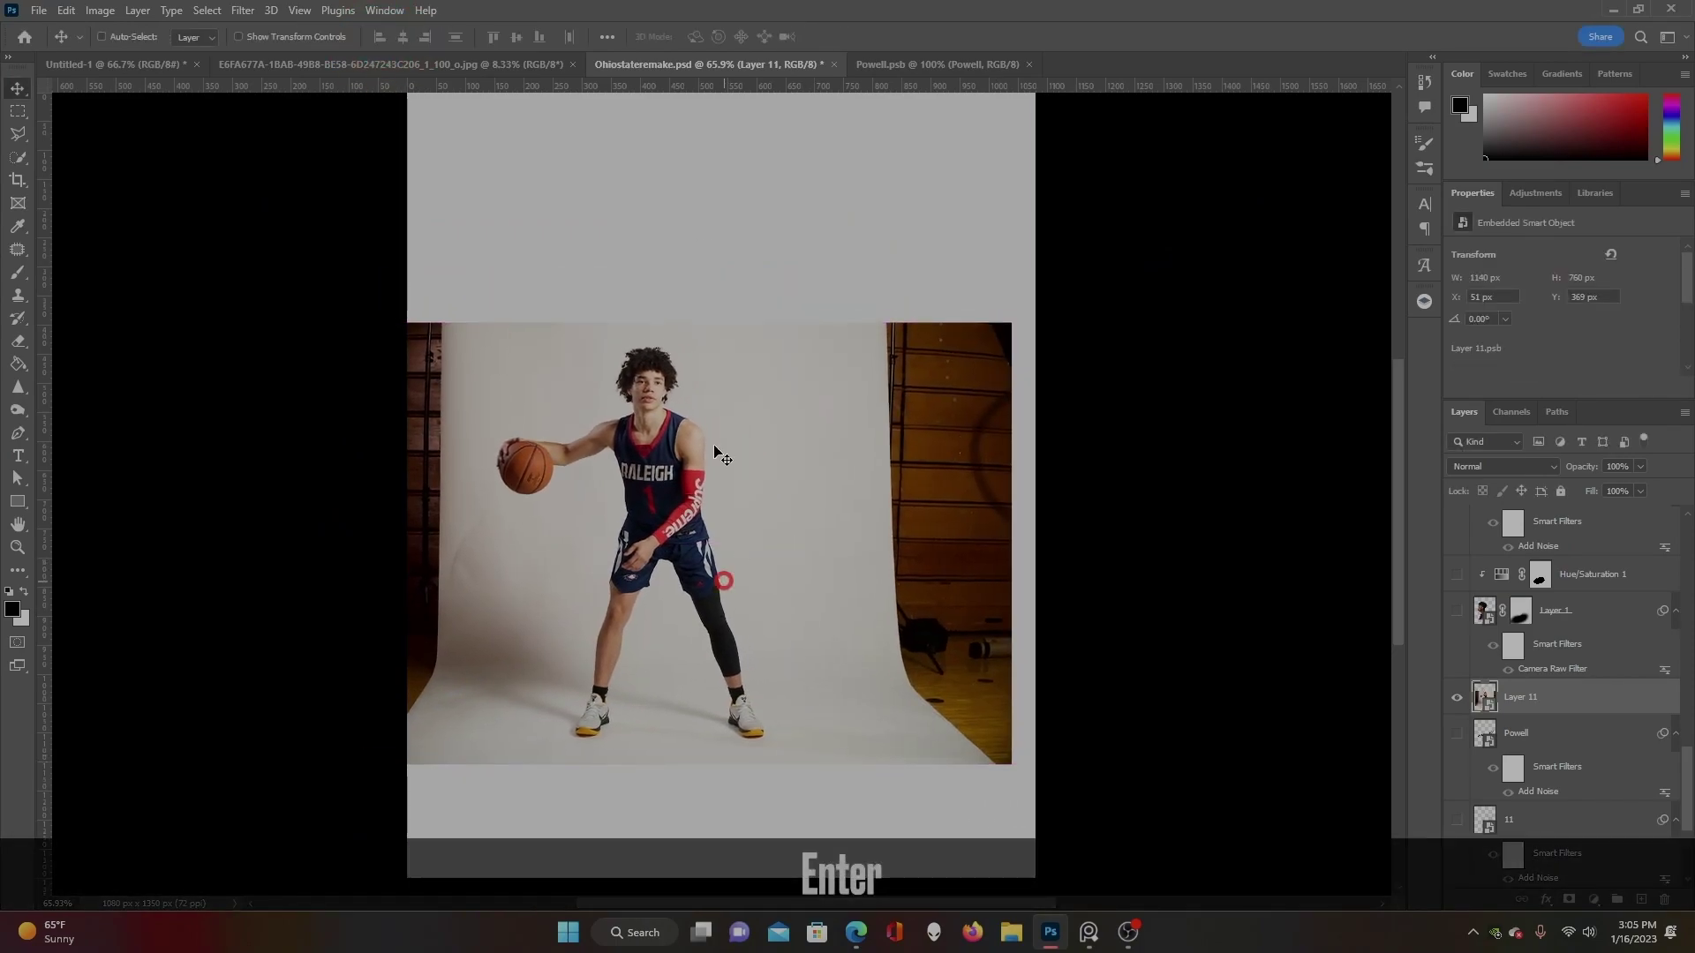
Copy the profile portrait photo into the poster.
click(443, 67)
drag(443, 67, 397, 565)
drag(371, 750, 689, 393)
Close the floating profile window and convert Layer 12 to a smart object.
click(576, 553)
scroll(1562, 848, down, 2)
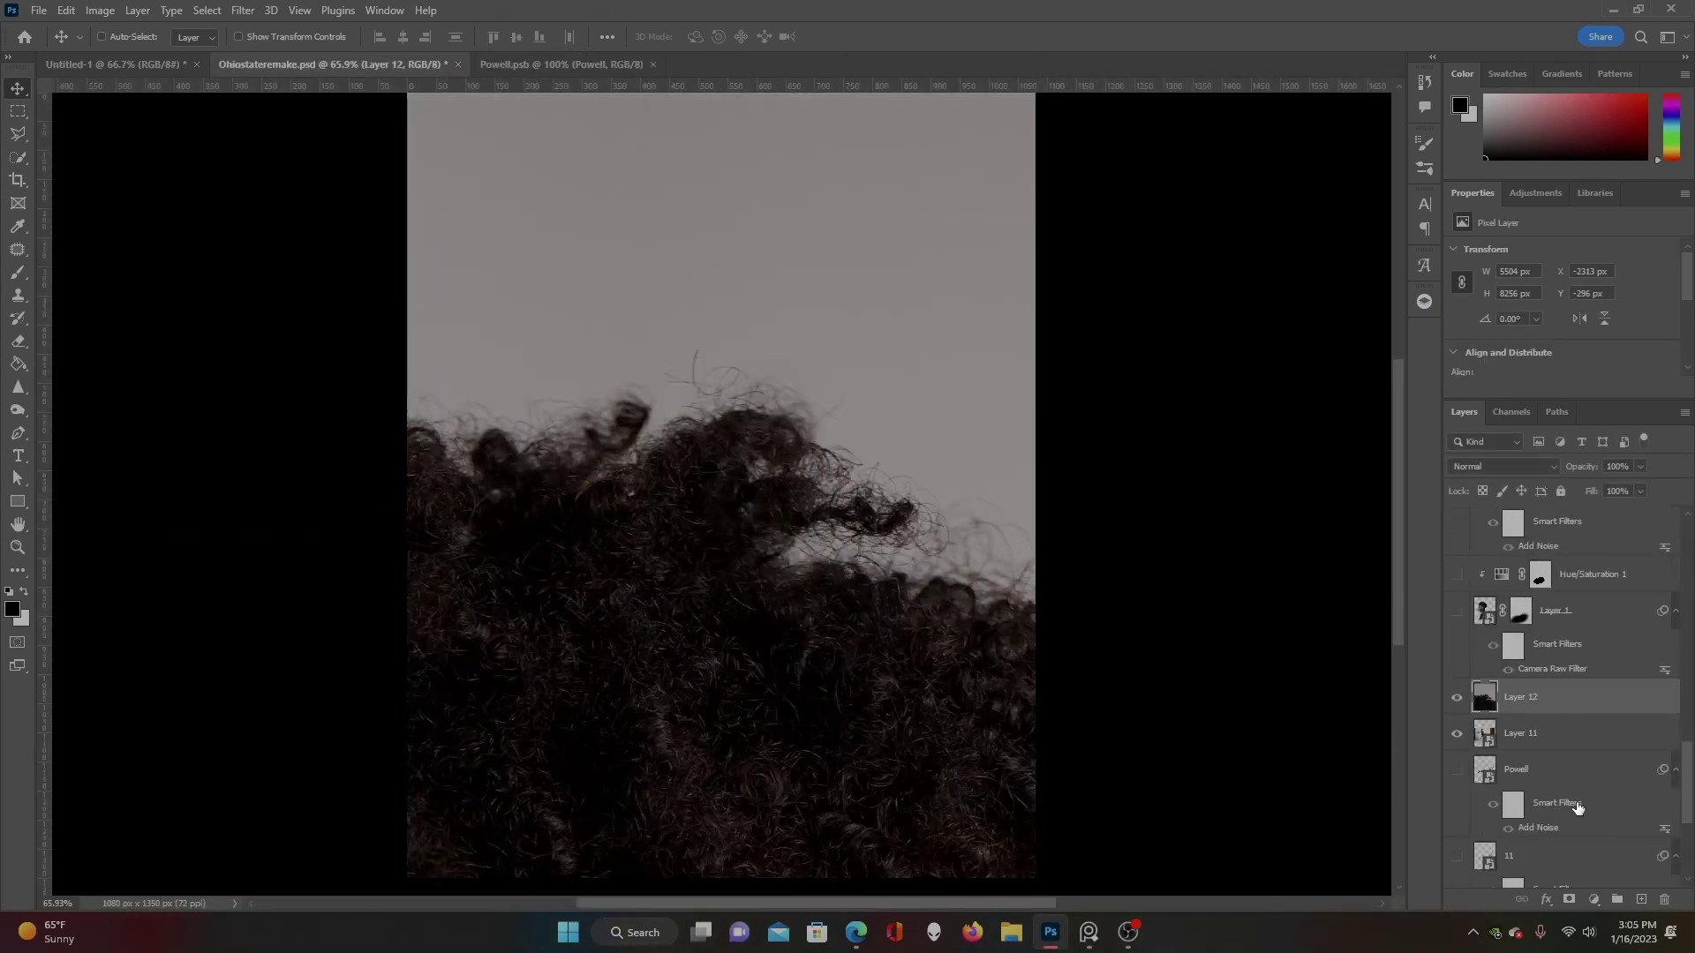
right_click(1536, 698)
click(1377, 405)
key(ctrl+t)
Scale the profile photo from 44% down to 18% and position it on the poster.
drag(757, 617, 433, 118)
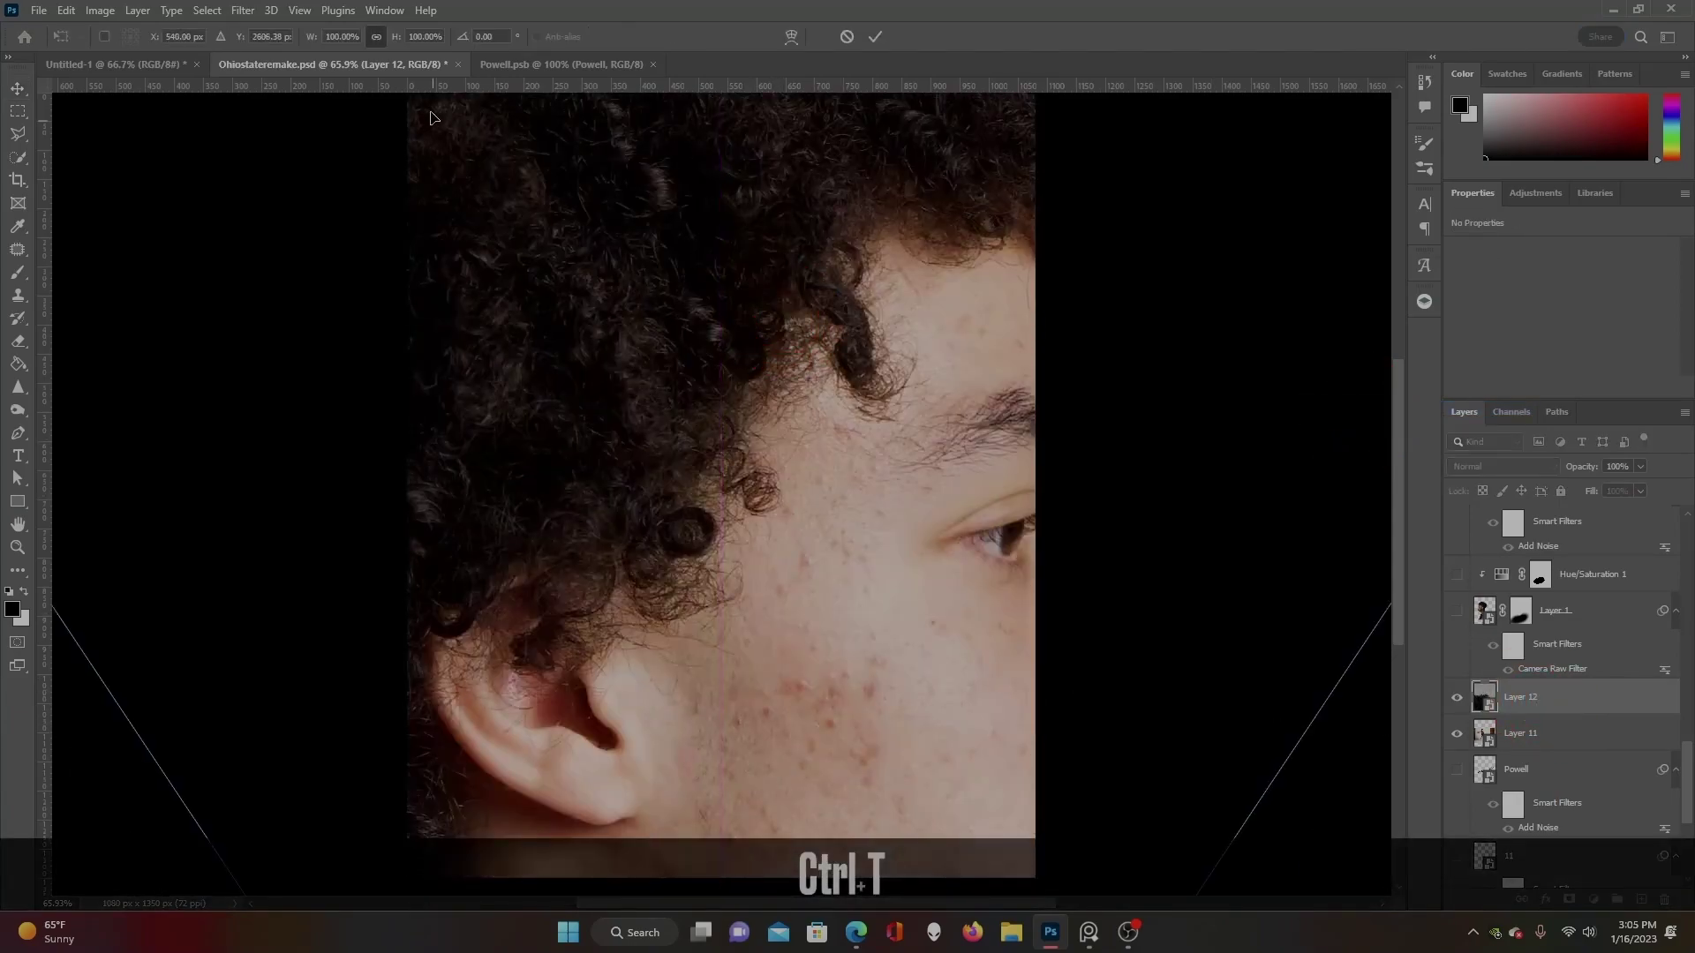
click(414, 37)
text(44)
key(Tab)
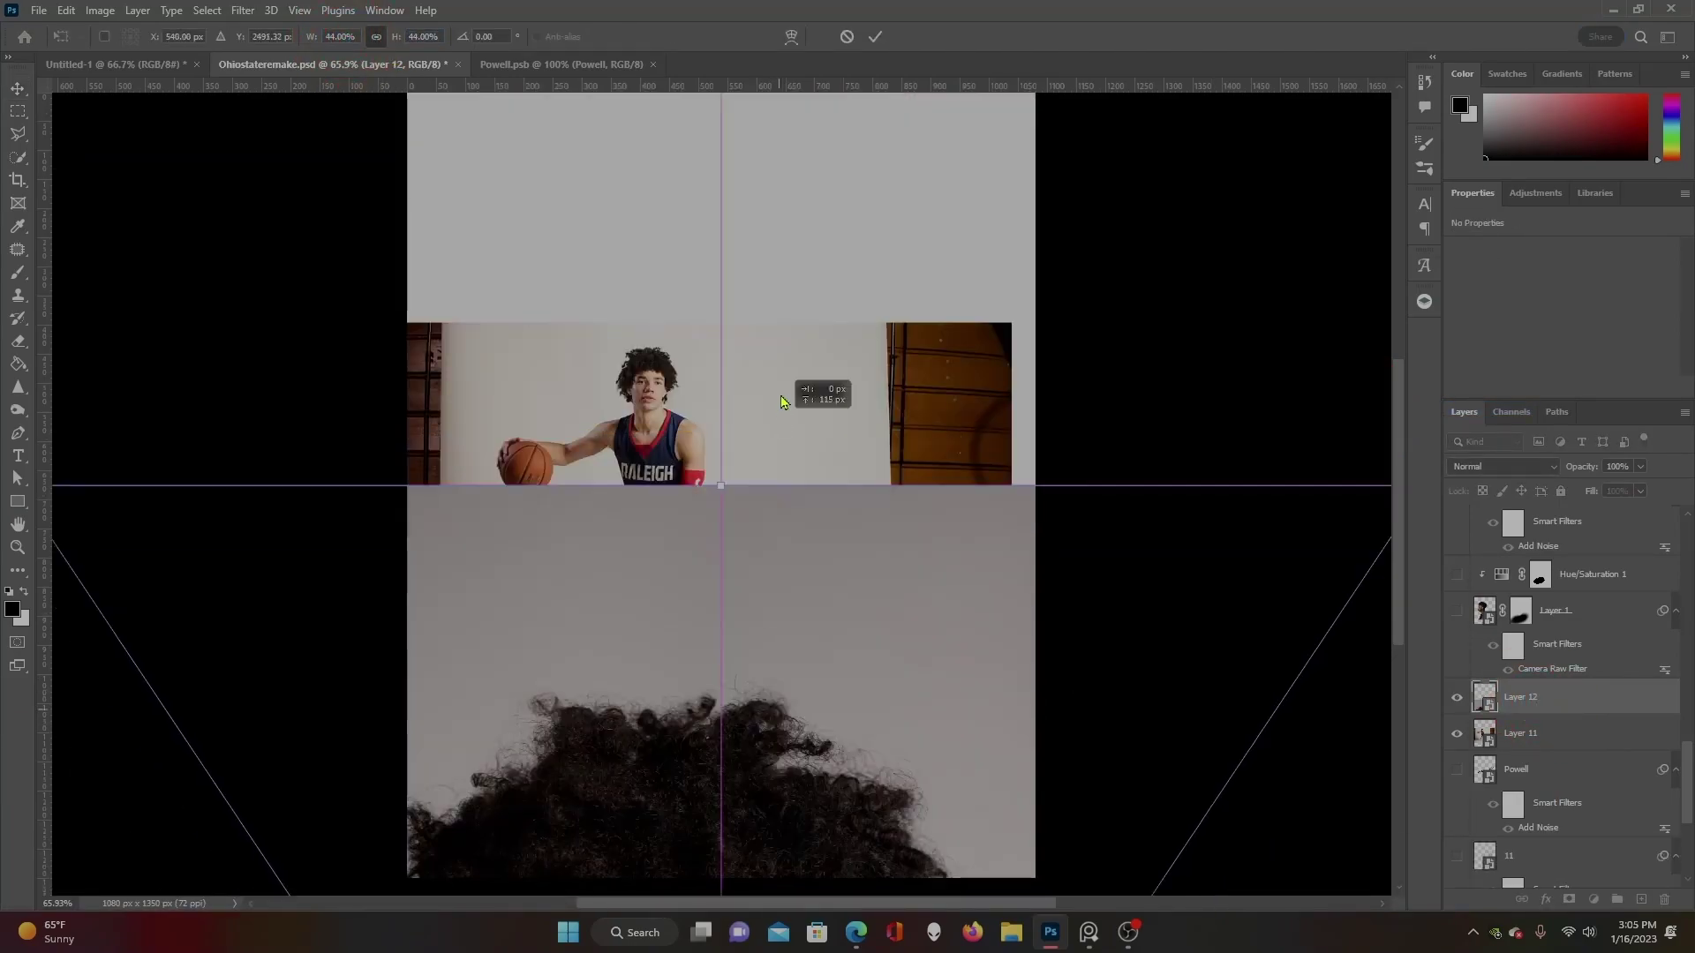
drag(795, 390, 376, 38)
drag(736, 605, 768, 327)
key(Return)
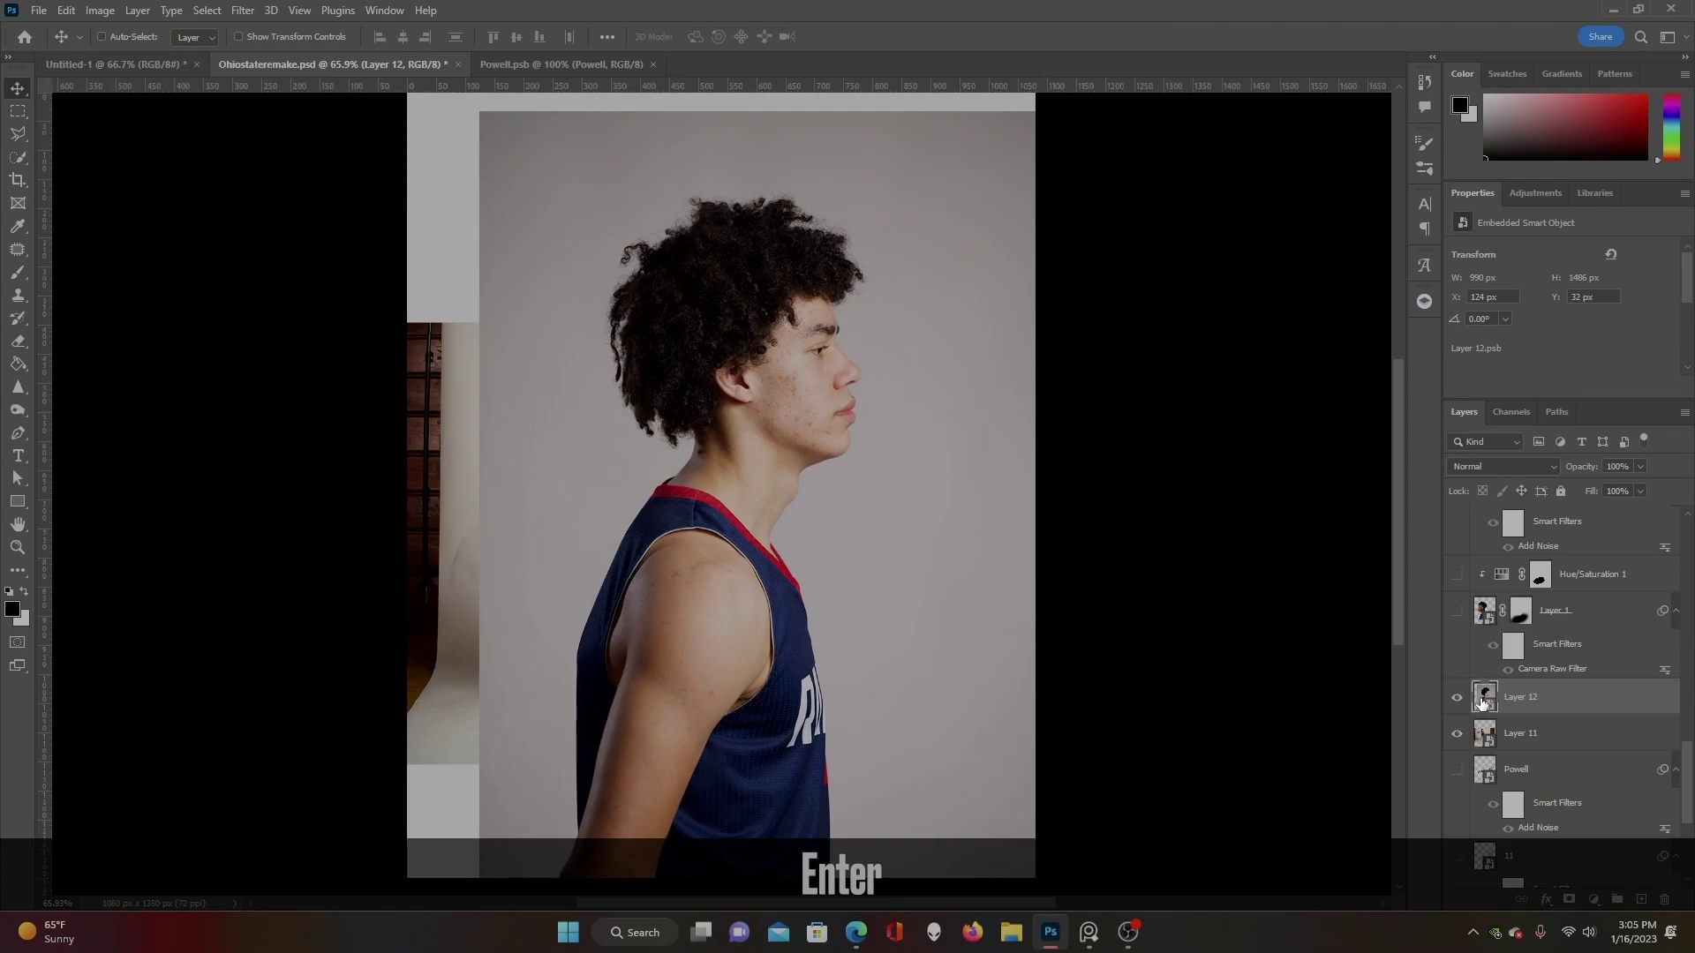
Remove the profile photo's background with remove.bg inside the Layer 12 smart object.
double_click(1482, 697)
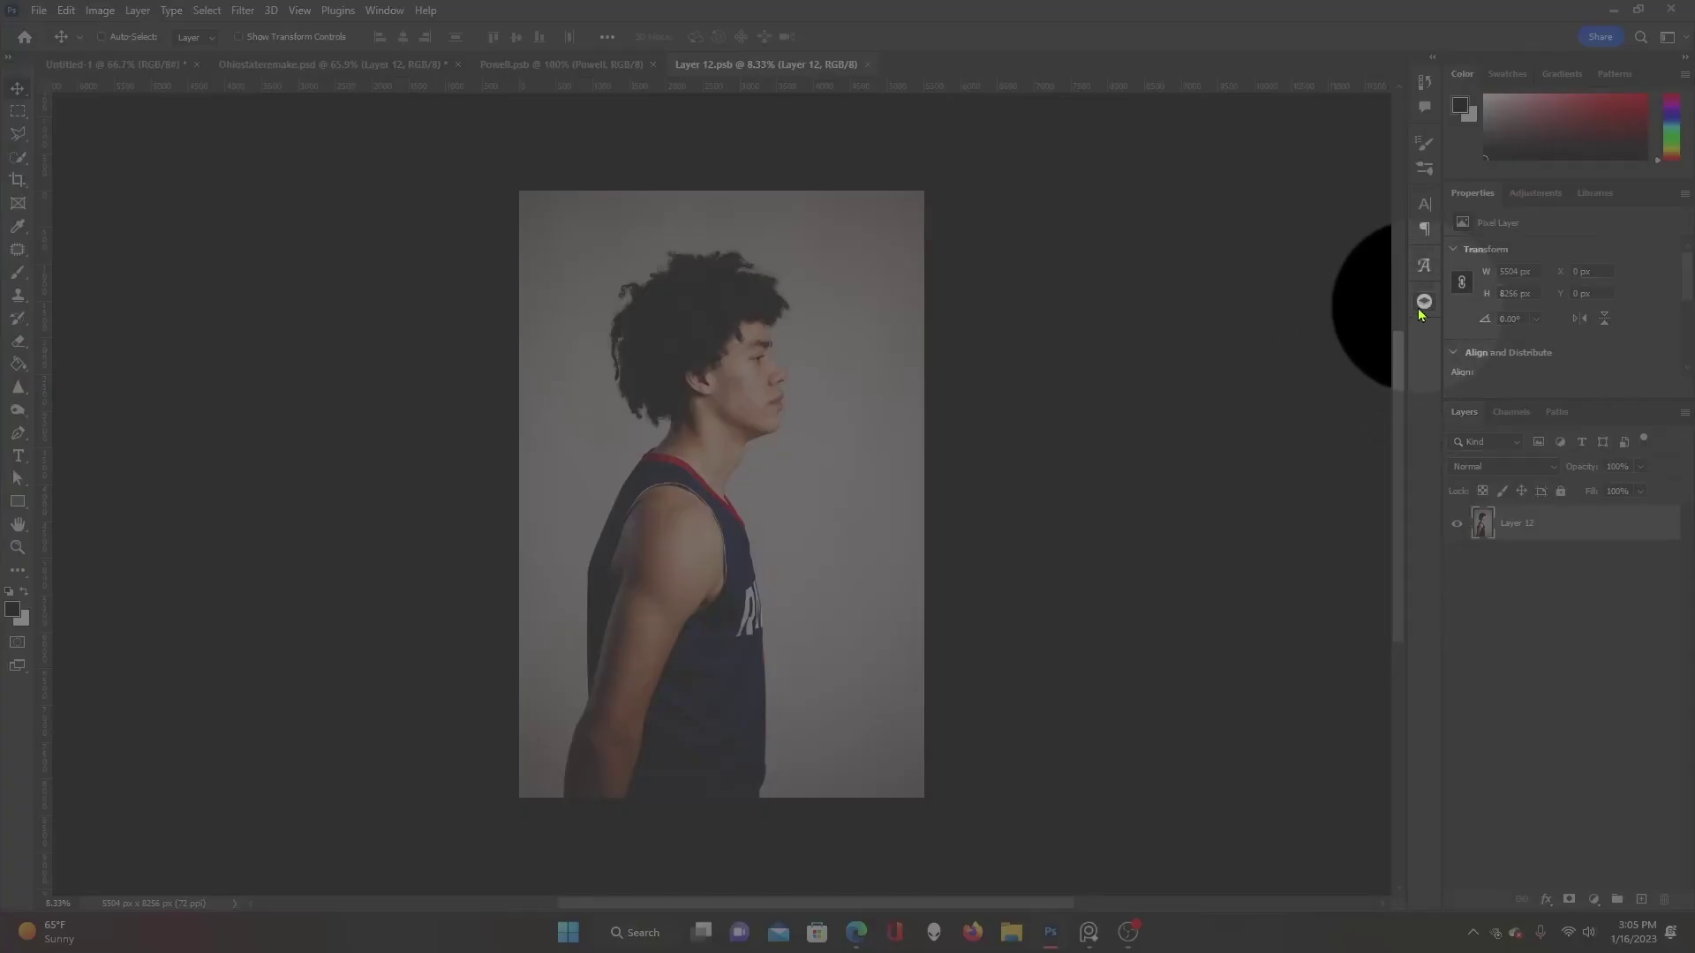
click(1424, 301)
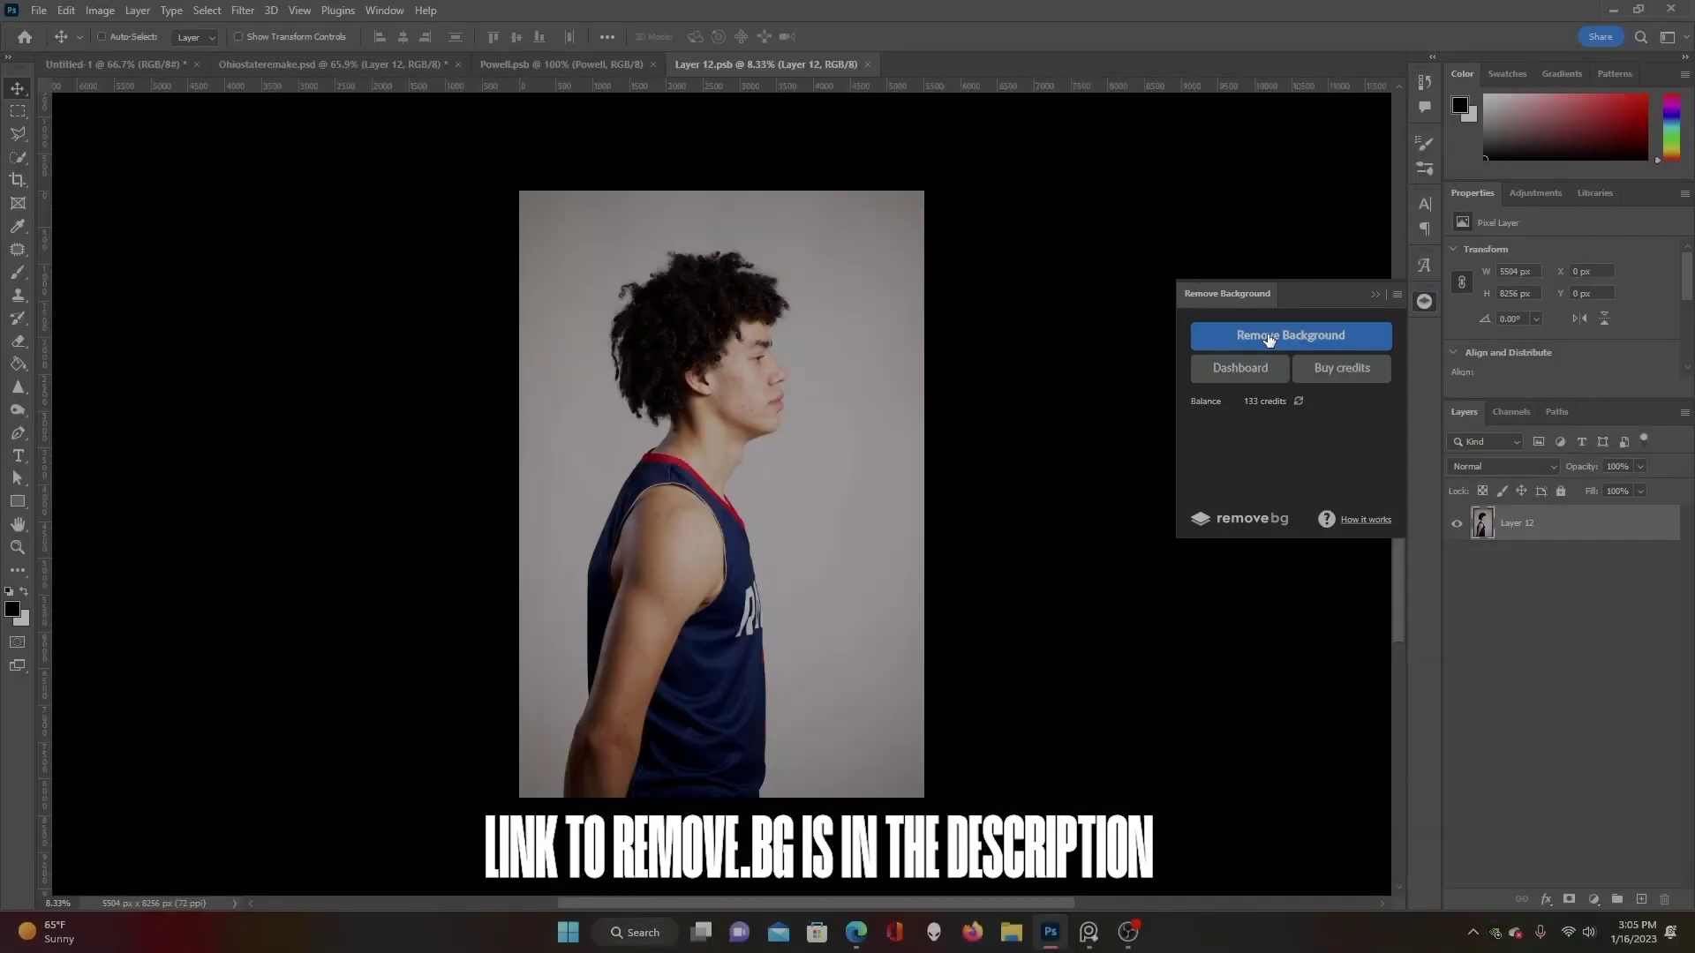
click(1268, 336)
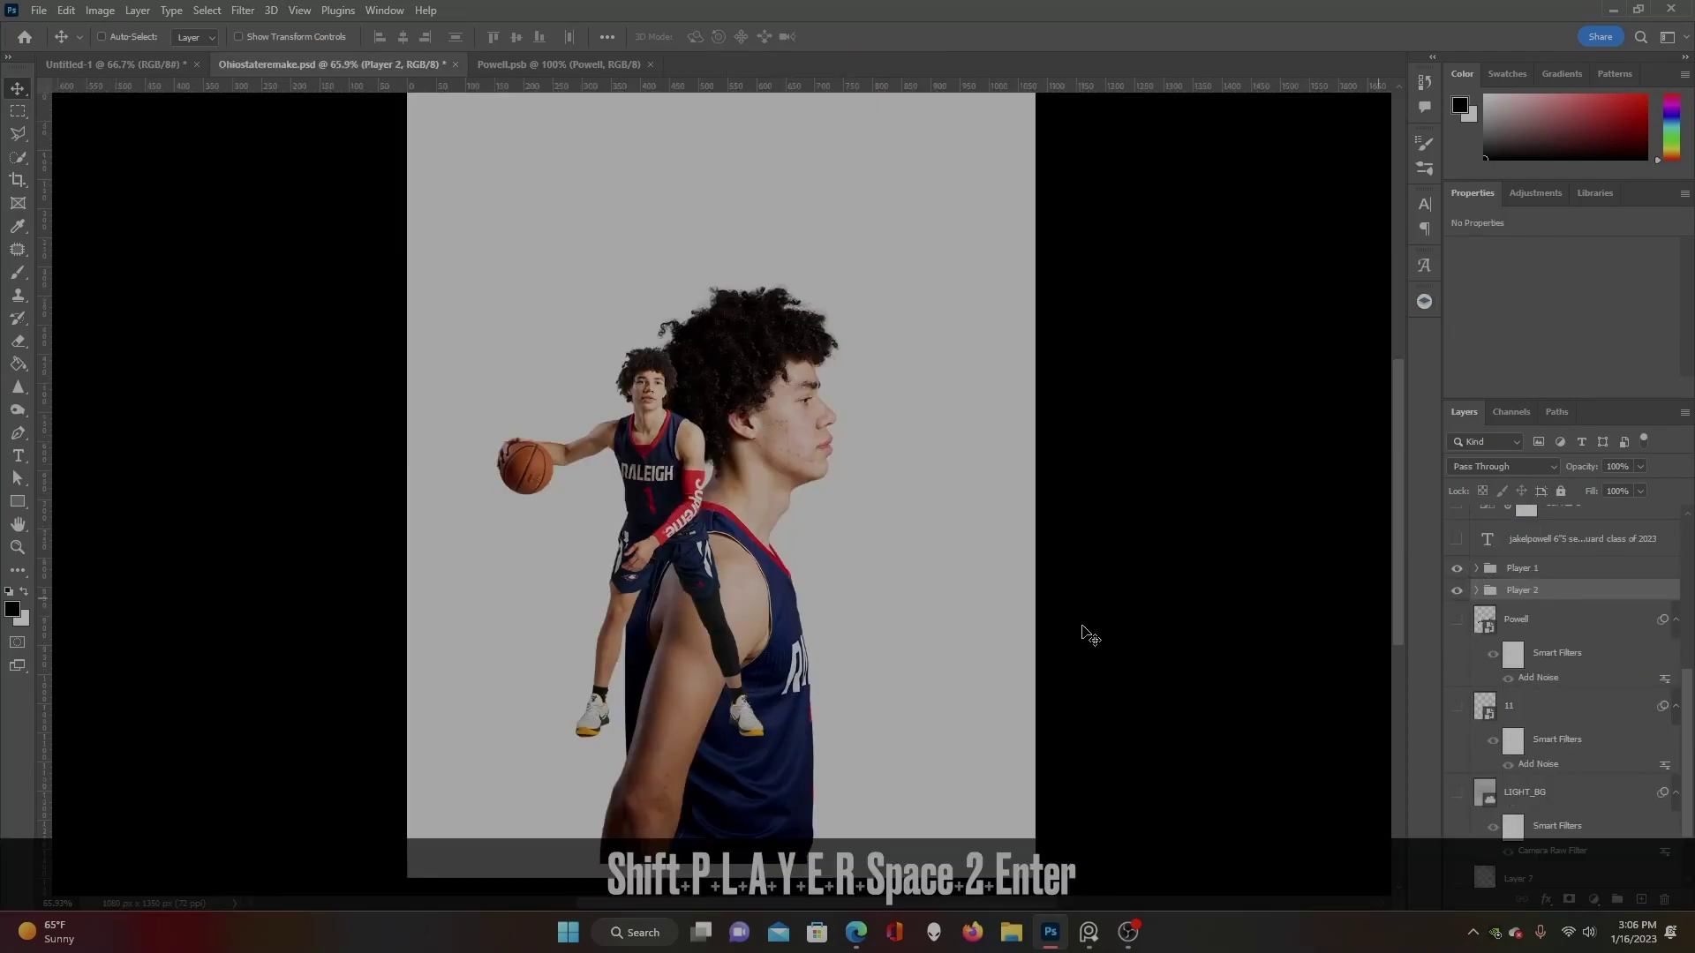
Move the Player 2 head portrait up and enlarge it to about 26.5%.
click(1477, 591)
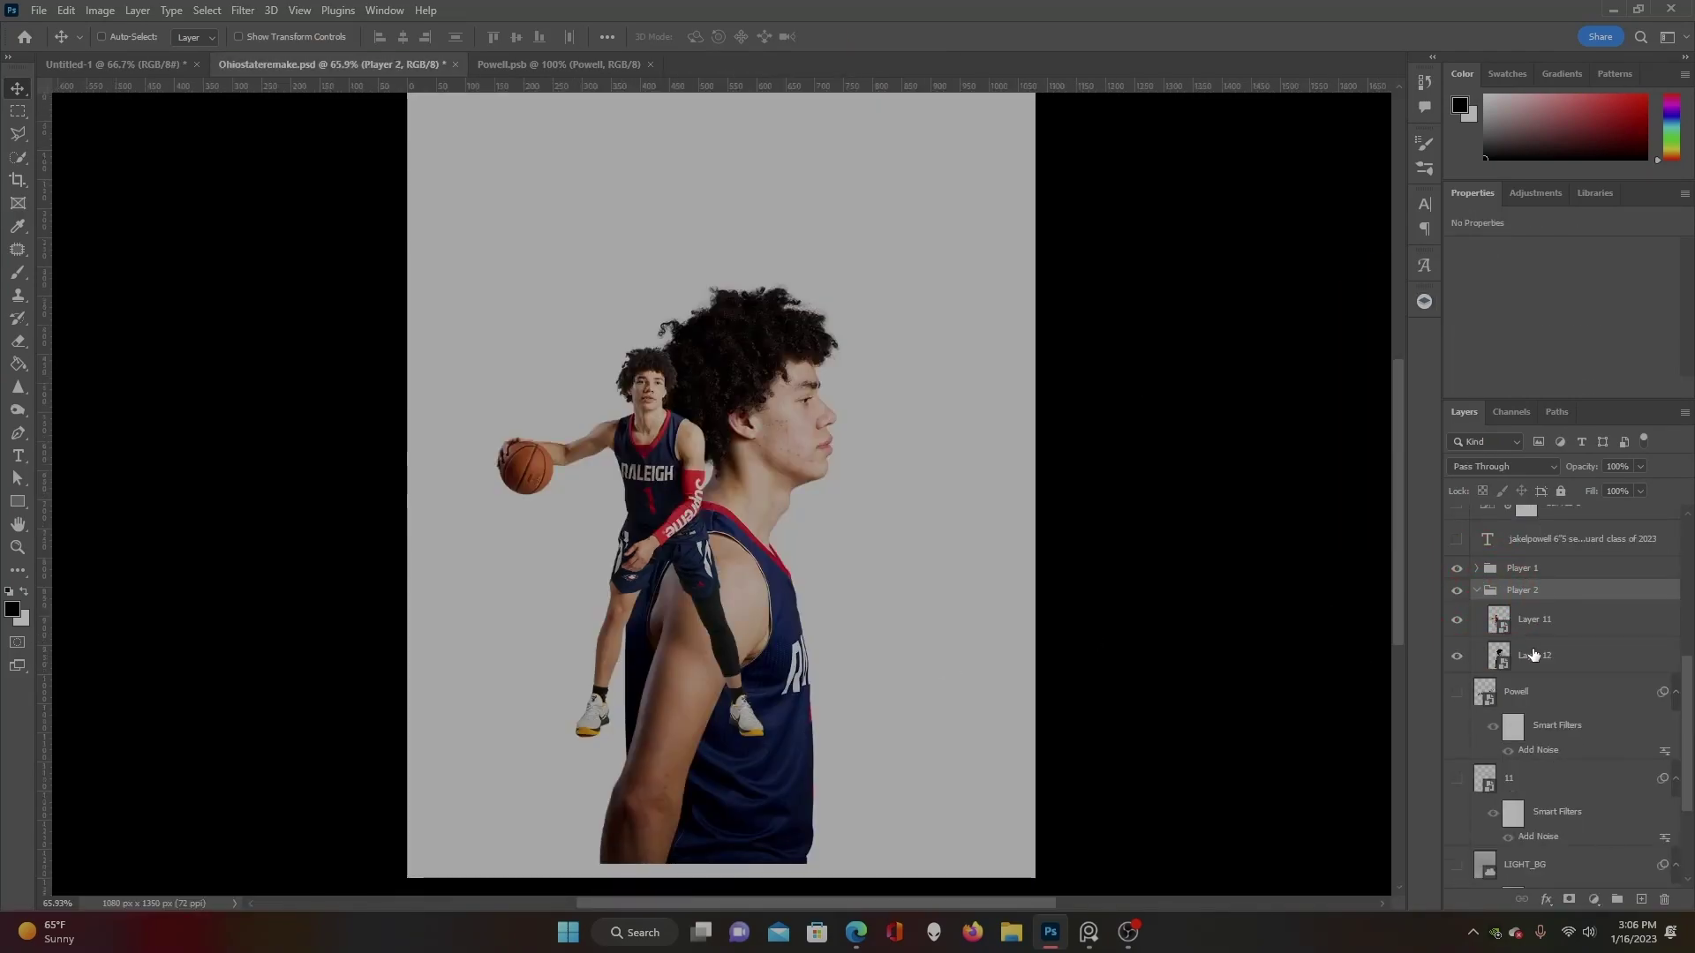
ctrl+click(791, 500)
drag(791, 500, 792, 482)
key(ctrl+t)
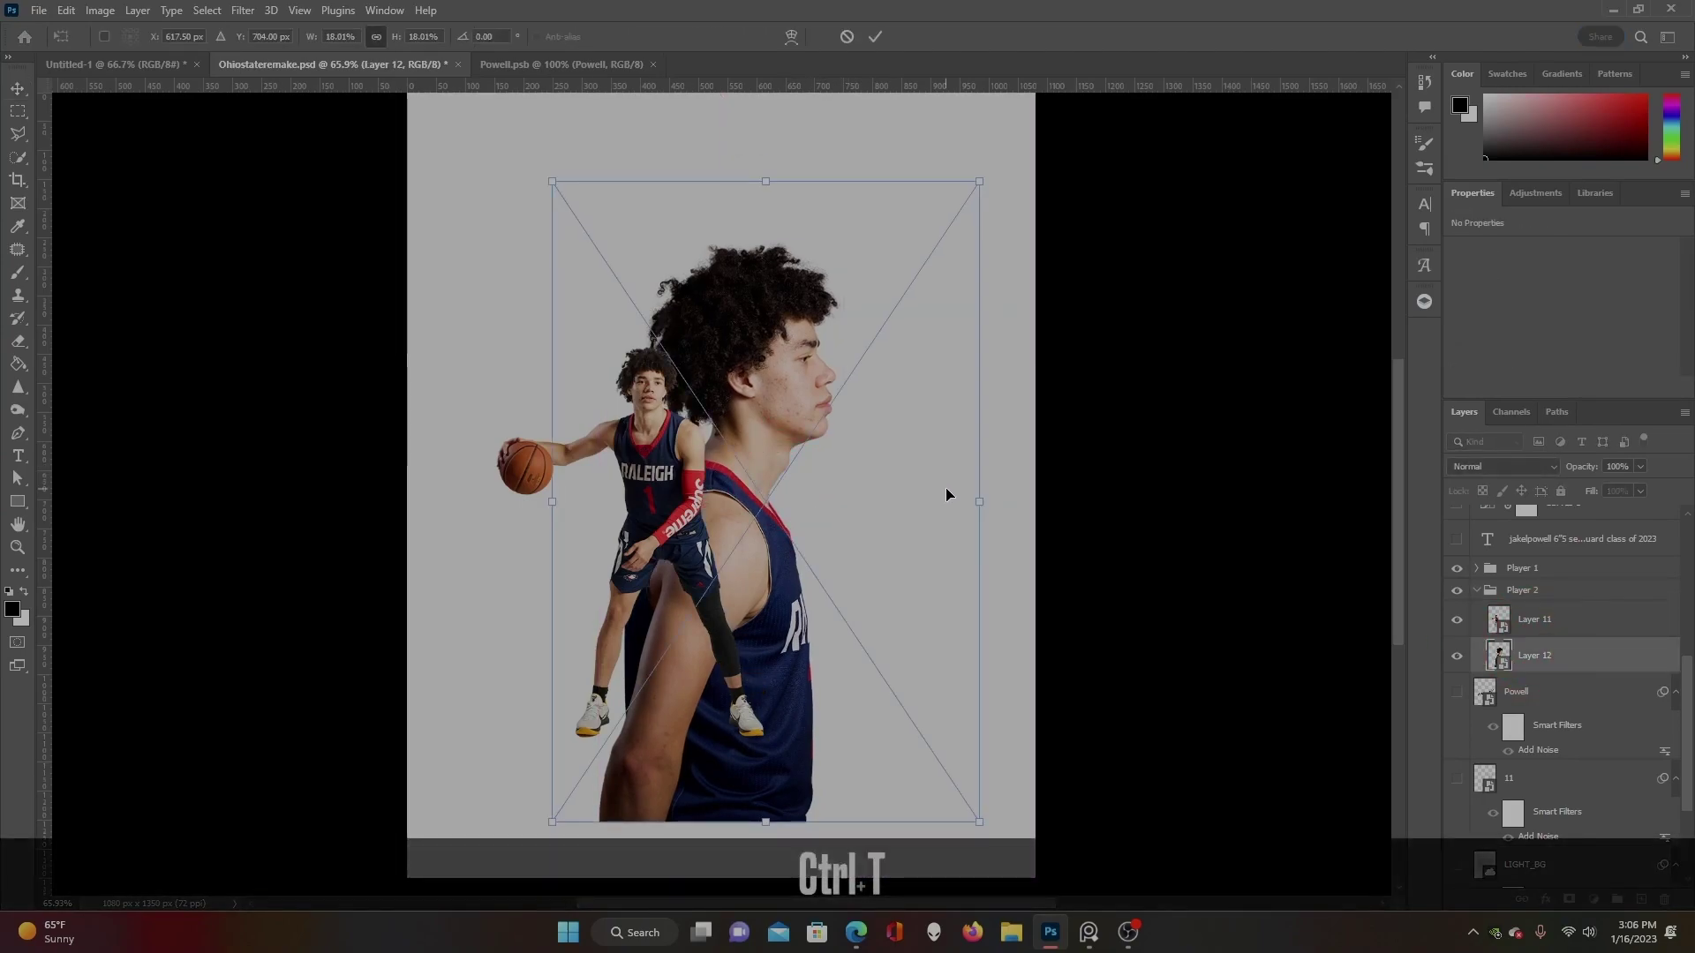
drag(978, 503, 1093, 571)
key(Return)
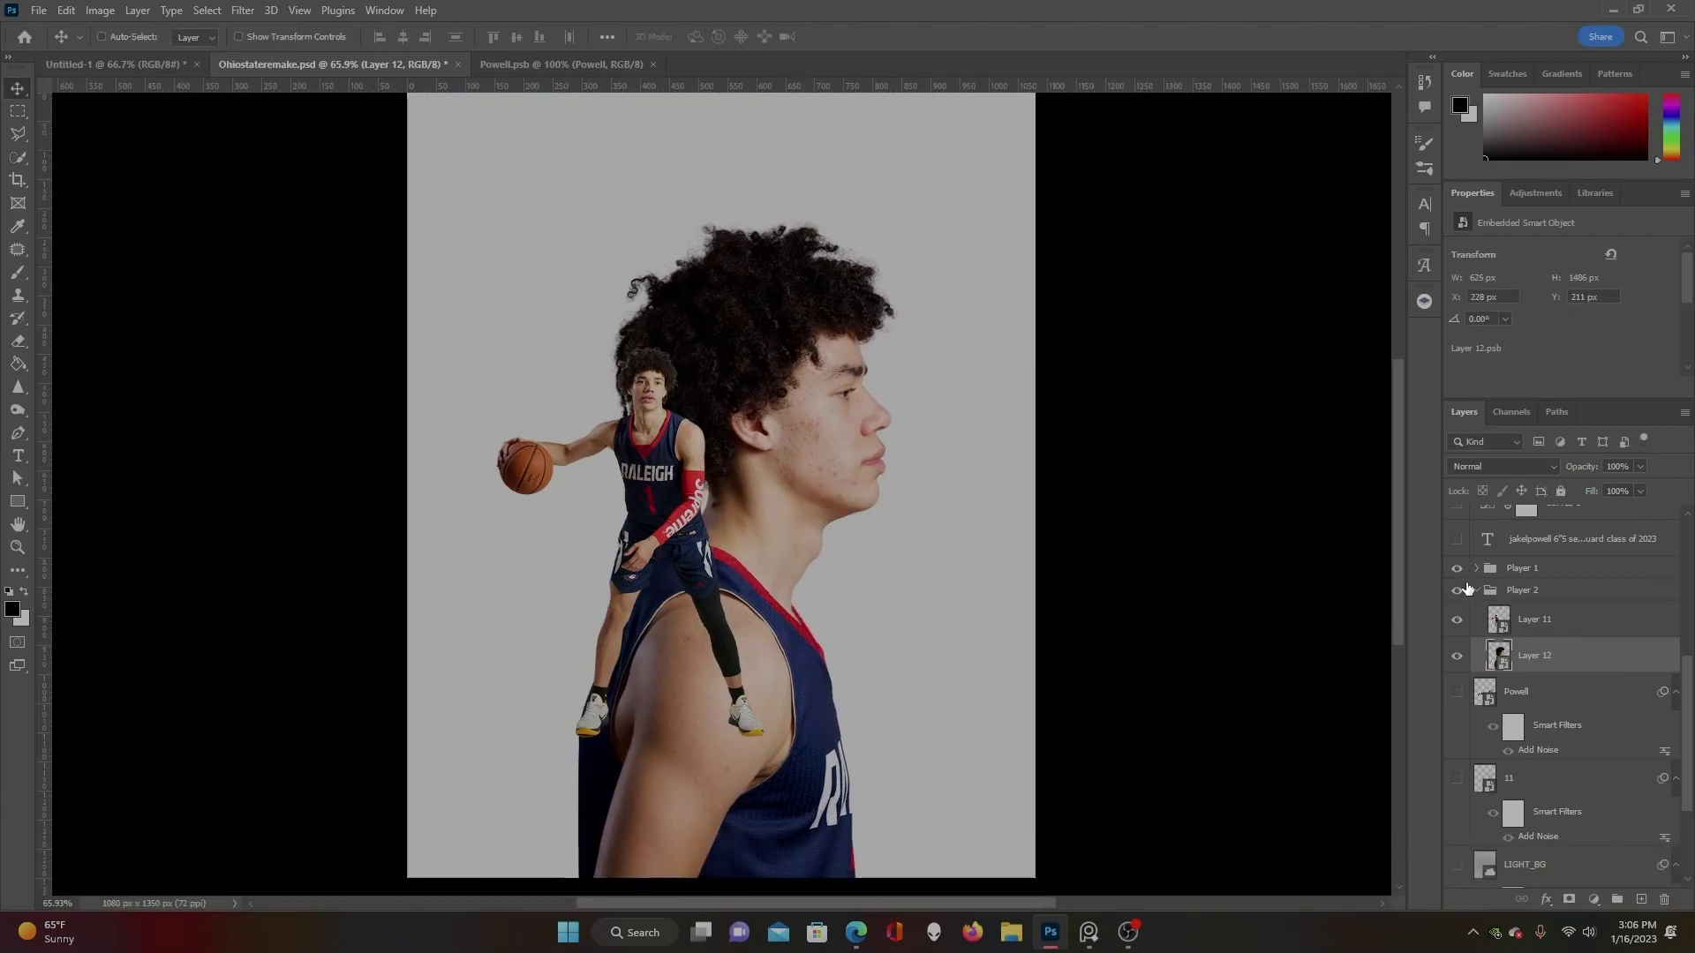
Shrink the dribbling player cutout and shift it slightly right.
click(1535, 618)
key(ctrl+t)
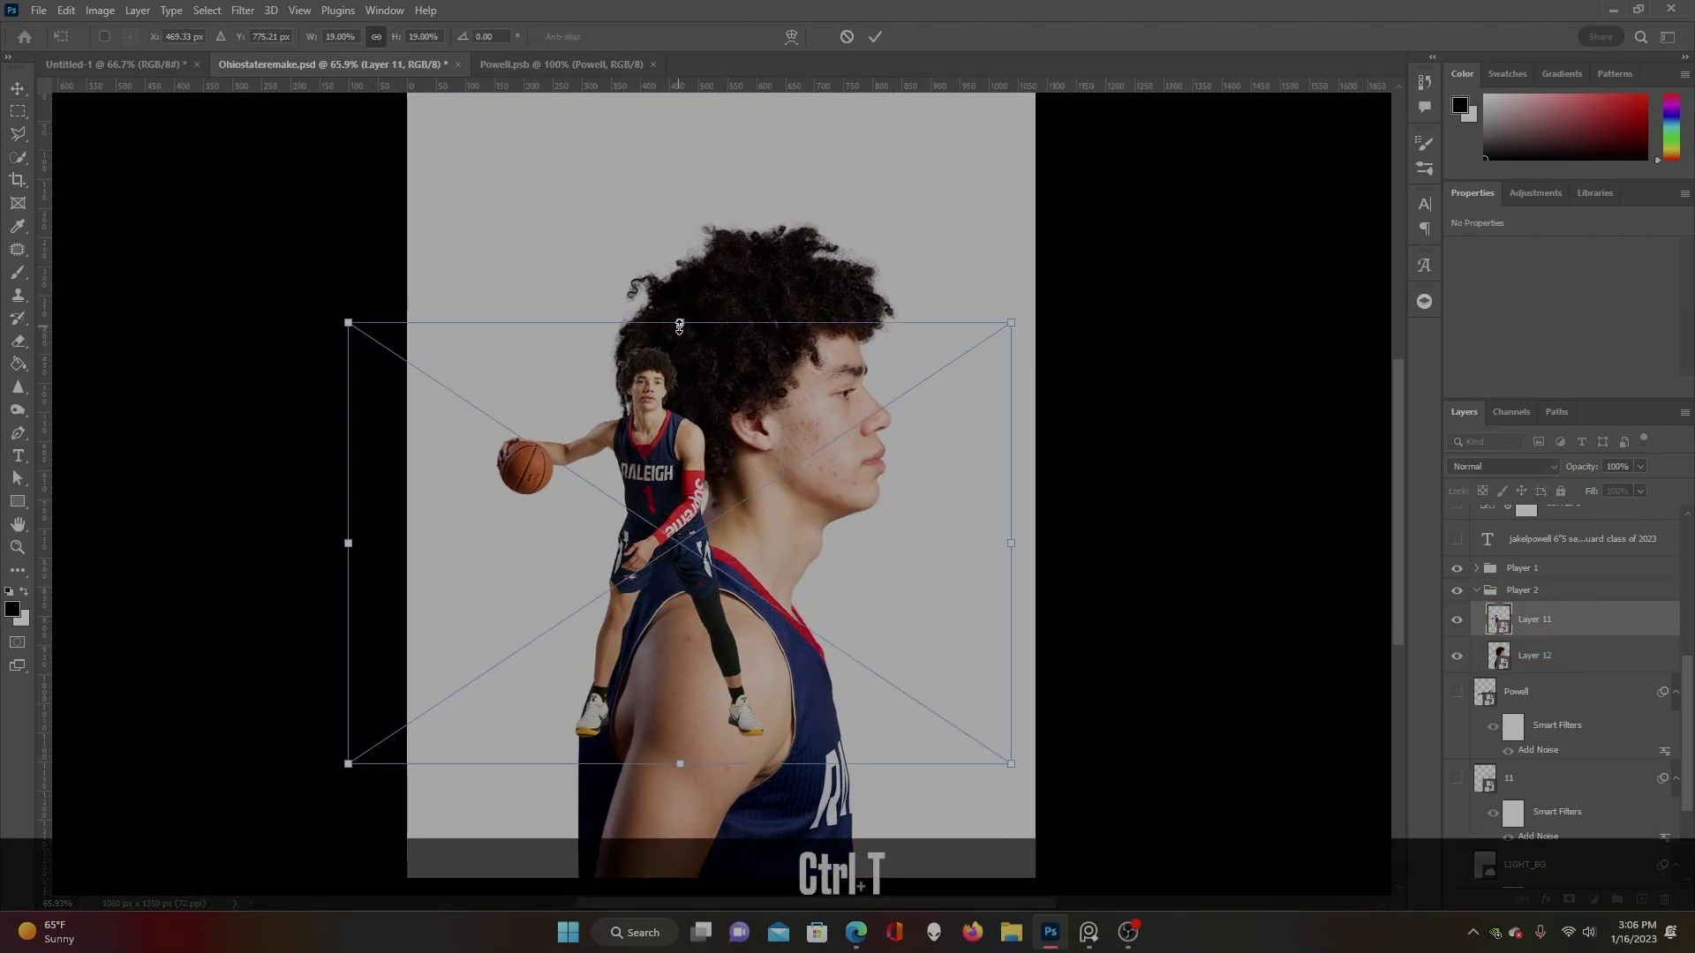
drag(679, 327, 681, 379)
key(Return)
mouse_move(693, 473)
mouse_down()
mouse_move(713, 487)
mouse_move(706, 455)
mouse_move(704, 477)
mouse_up()
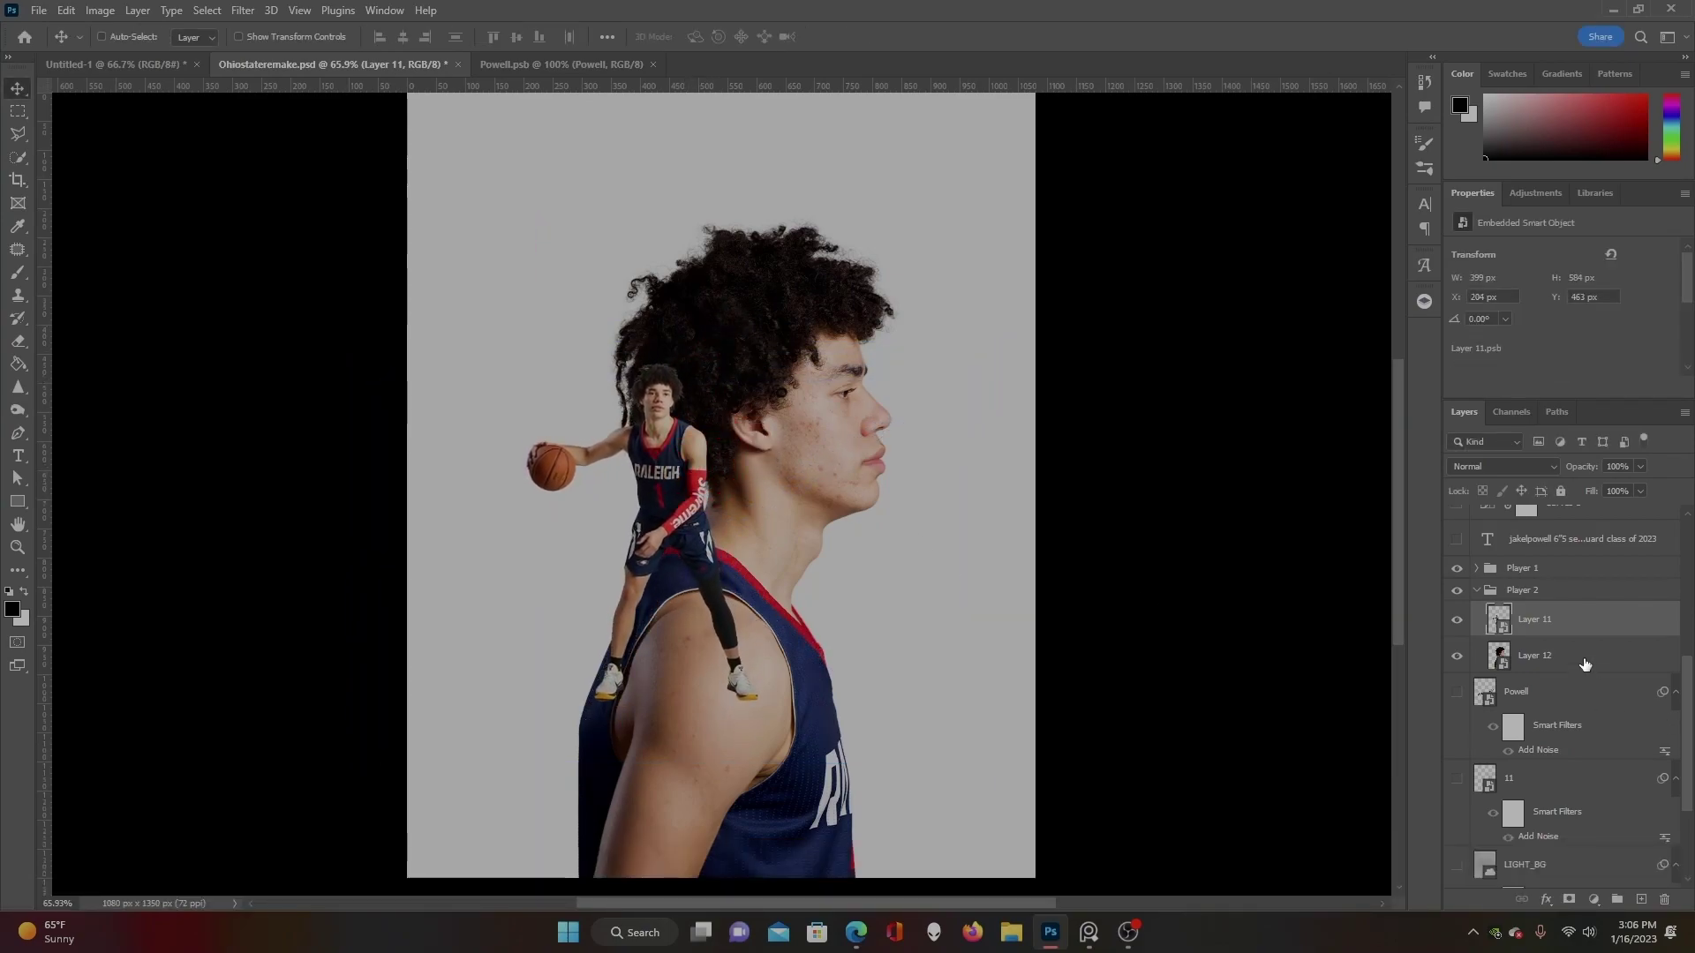
Show the original jumping player (Layer 2) and face (Layer 1) in Player 1.
click(1478, 570)
scroll(1480, 706, down, 5)
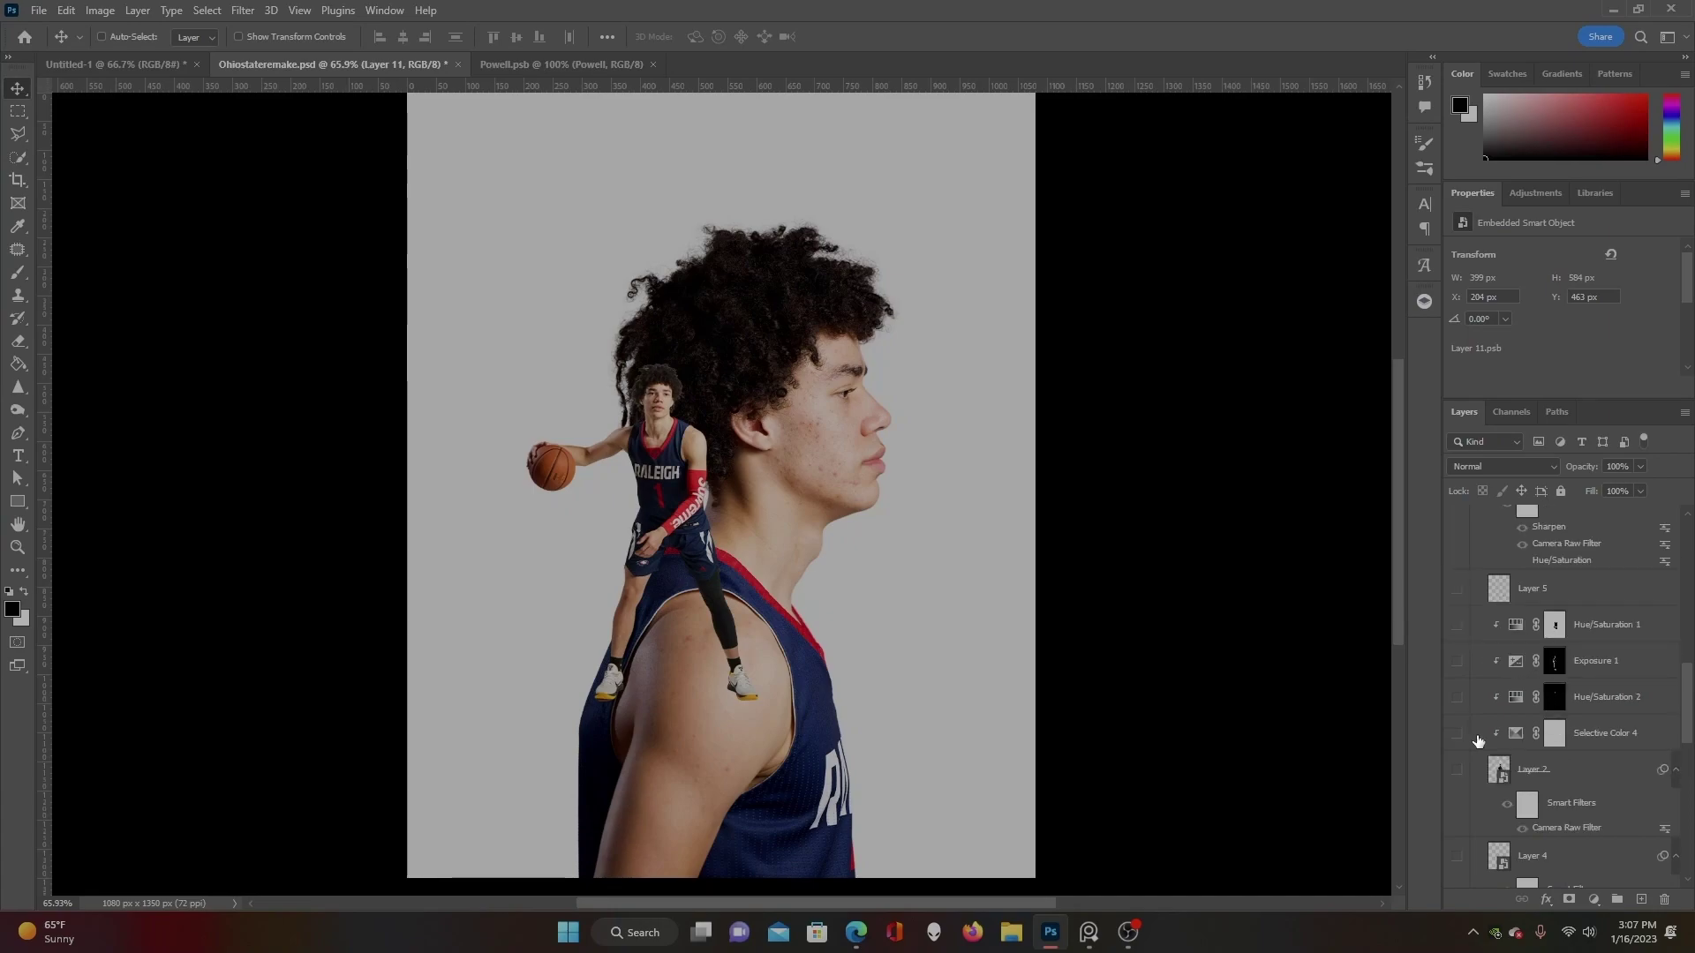
click(1458, 686)
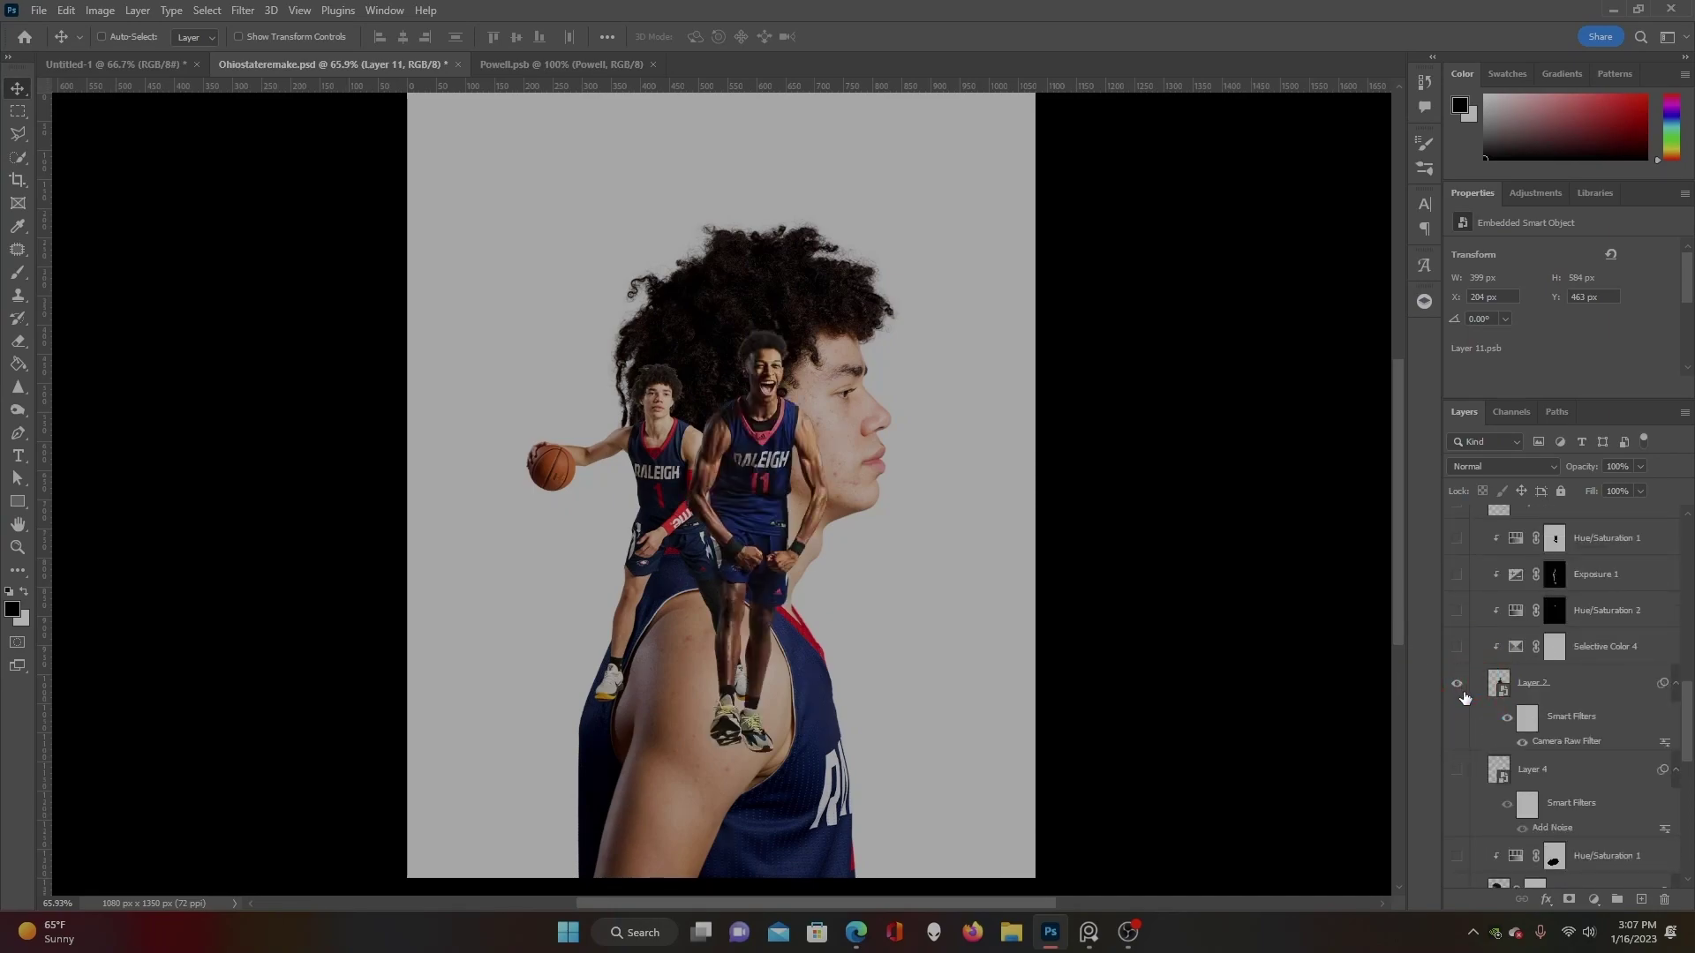
scroll(1461, 702, down, 4)
click(1458, 719)
click(1604, 724)
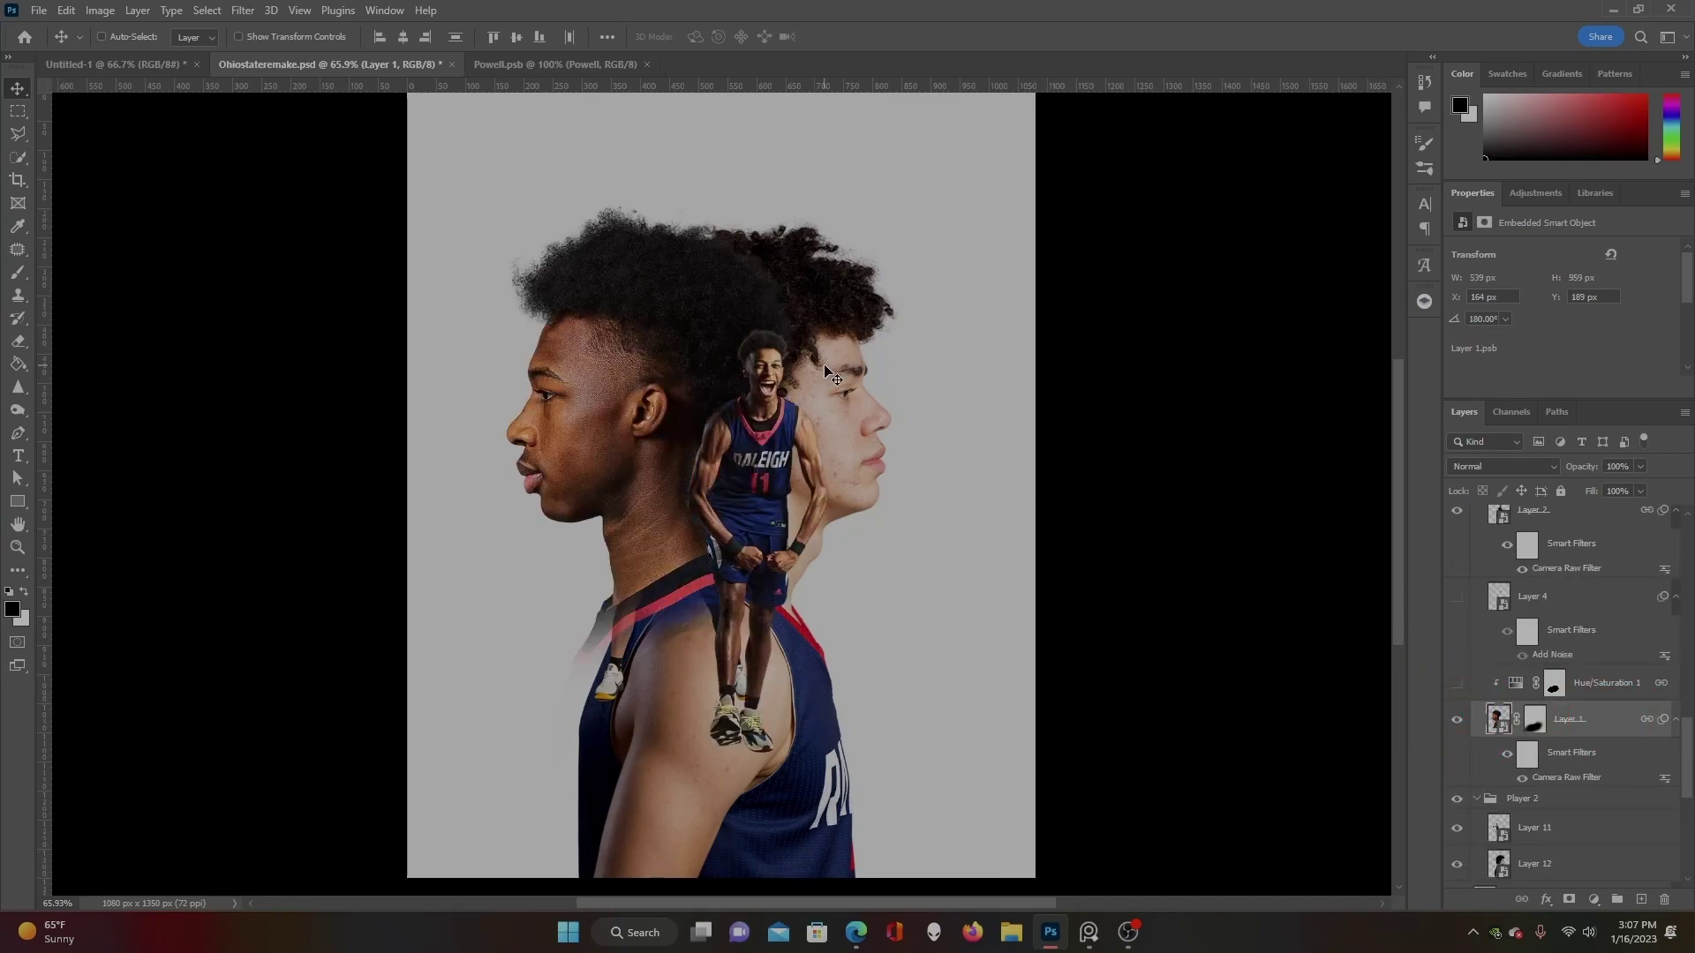
scroll(1480, 751, down, 2)
Hide the new dribbling cutout and head profile, then select the original face layer.
click(1457, 740)
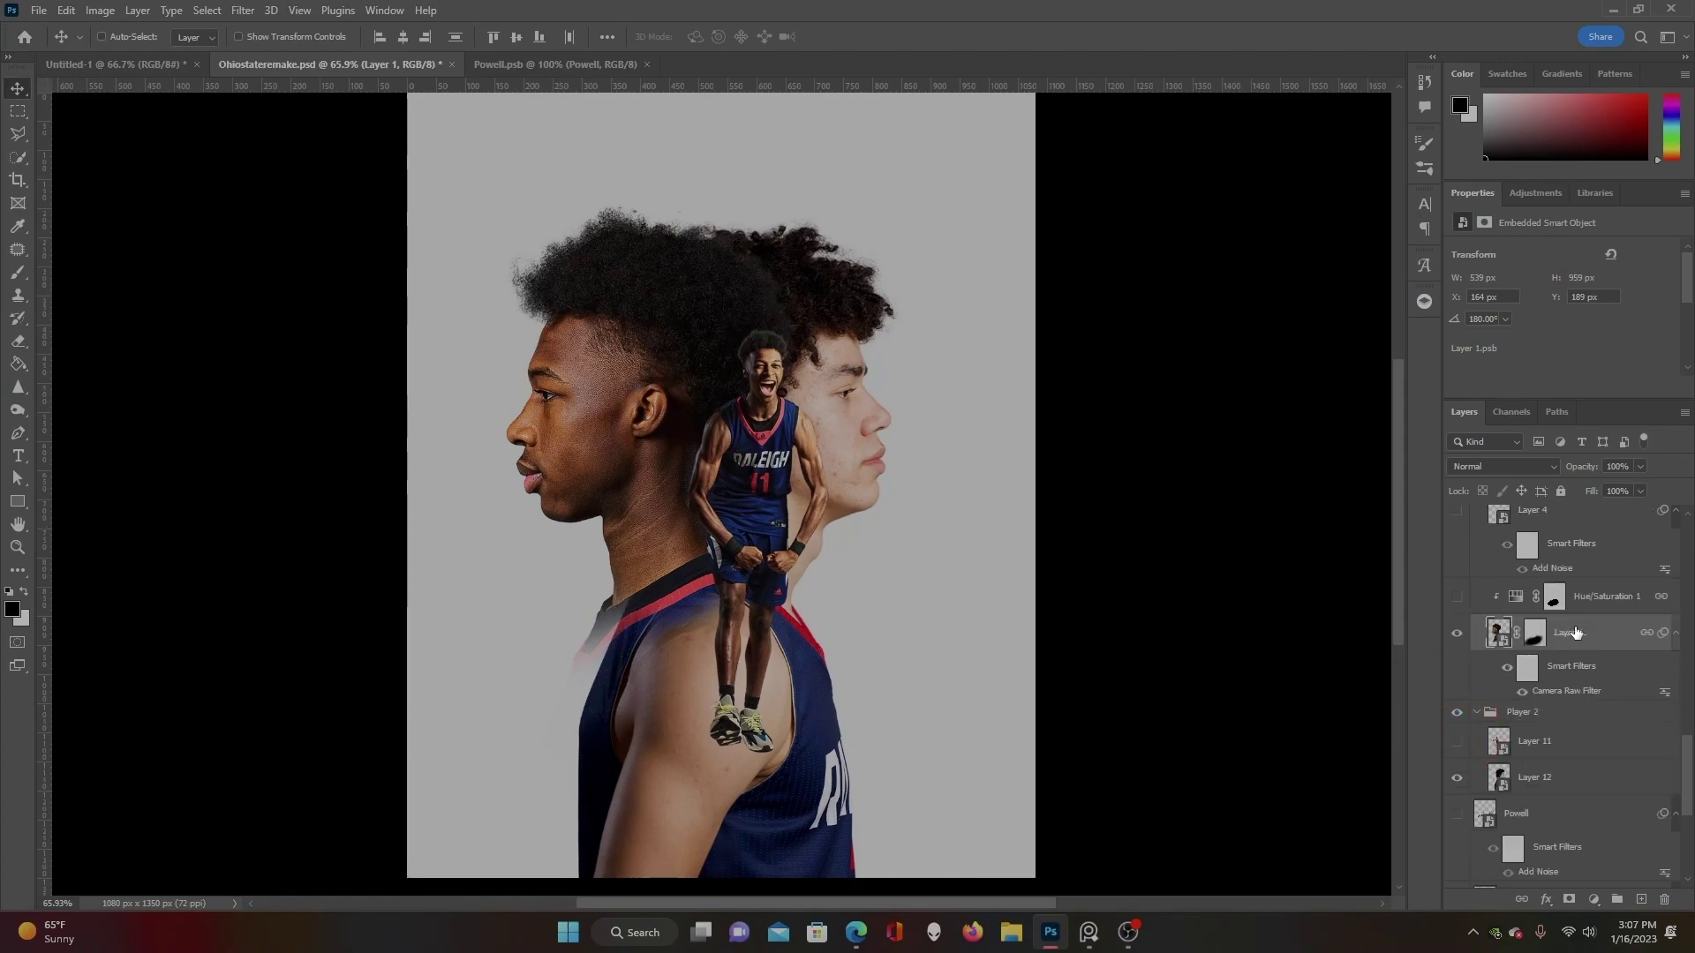
click(1457, 778)
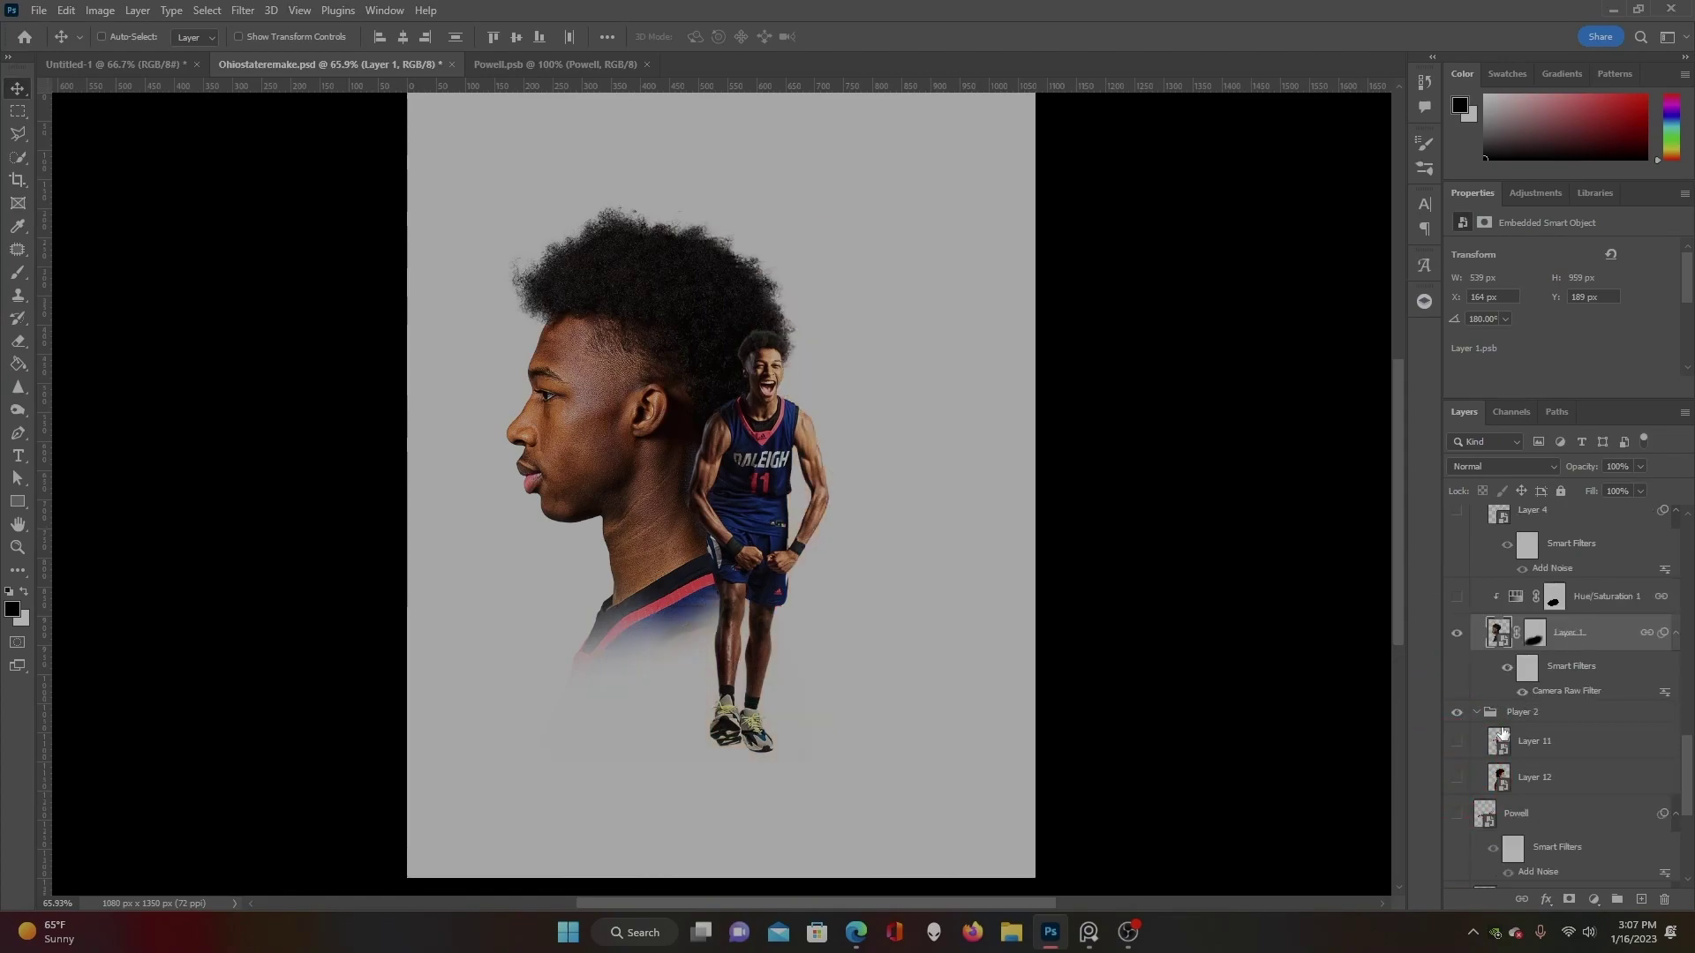
click(1523, 777)
click(1492, 649)
Add horizontal guides at the original hair top, neckline, forehead and feet.
key(ctrl+r)
key(ctrl+r)
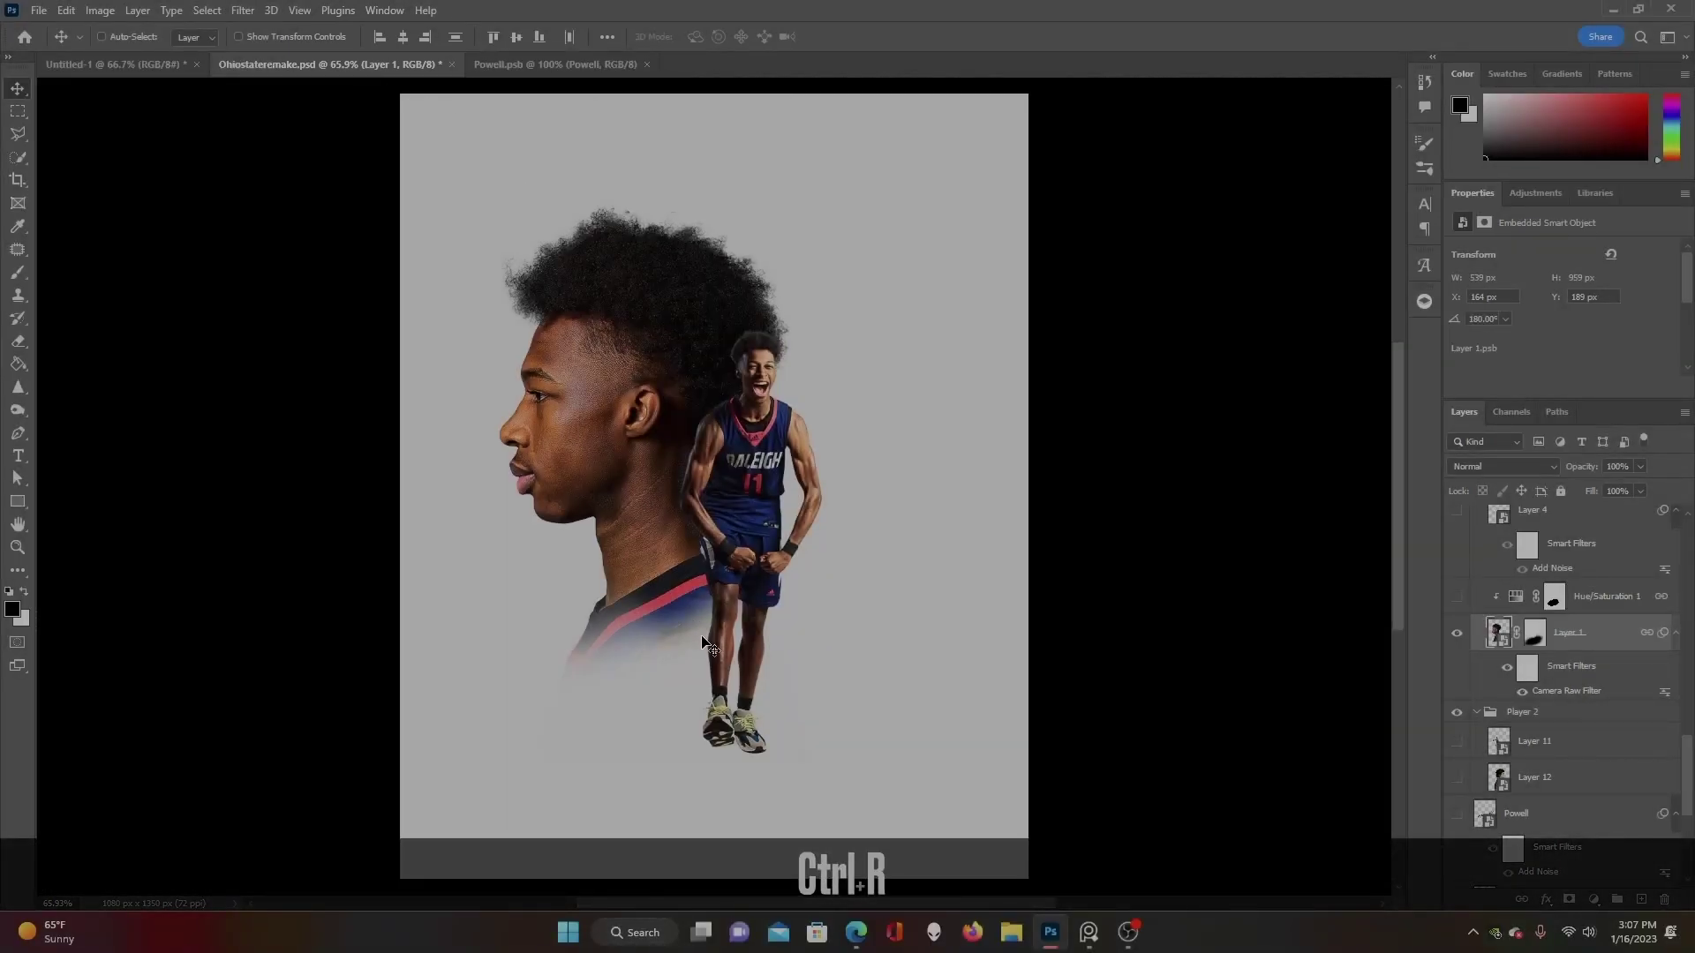
drag(585, 95, 649, 226)
drag(640, 97, 742, 632)
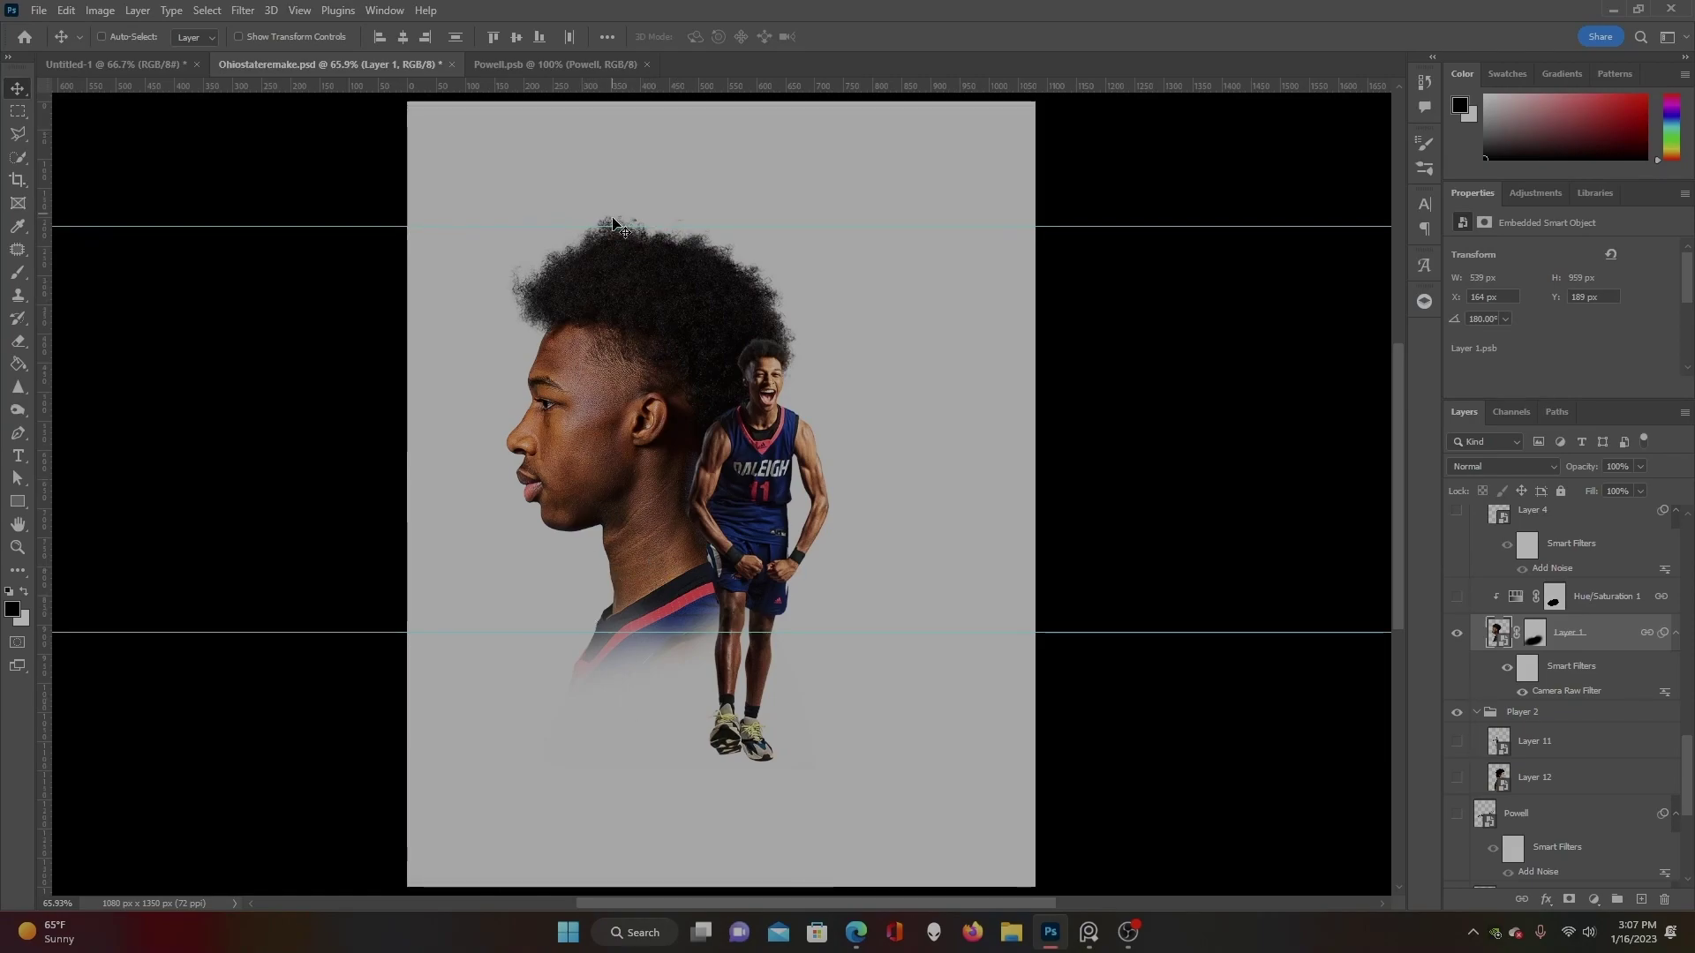
drag(720, 97, 800, 338)
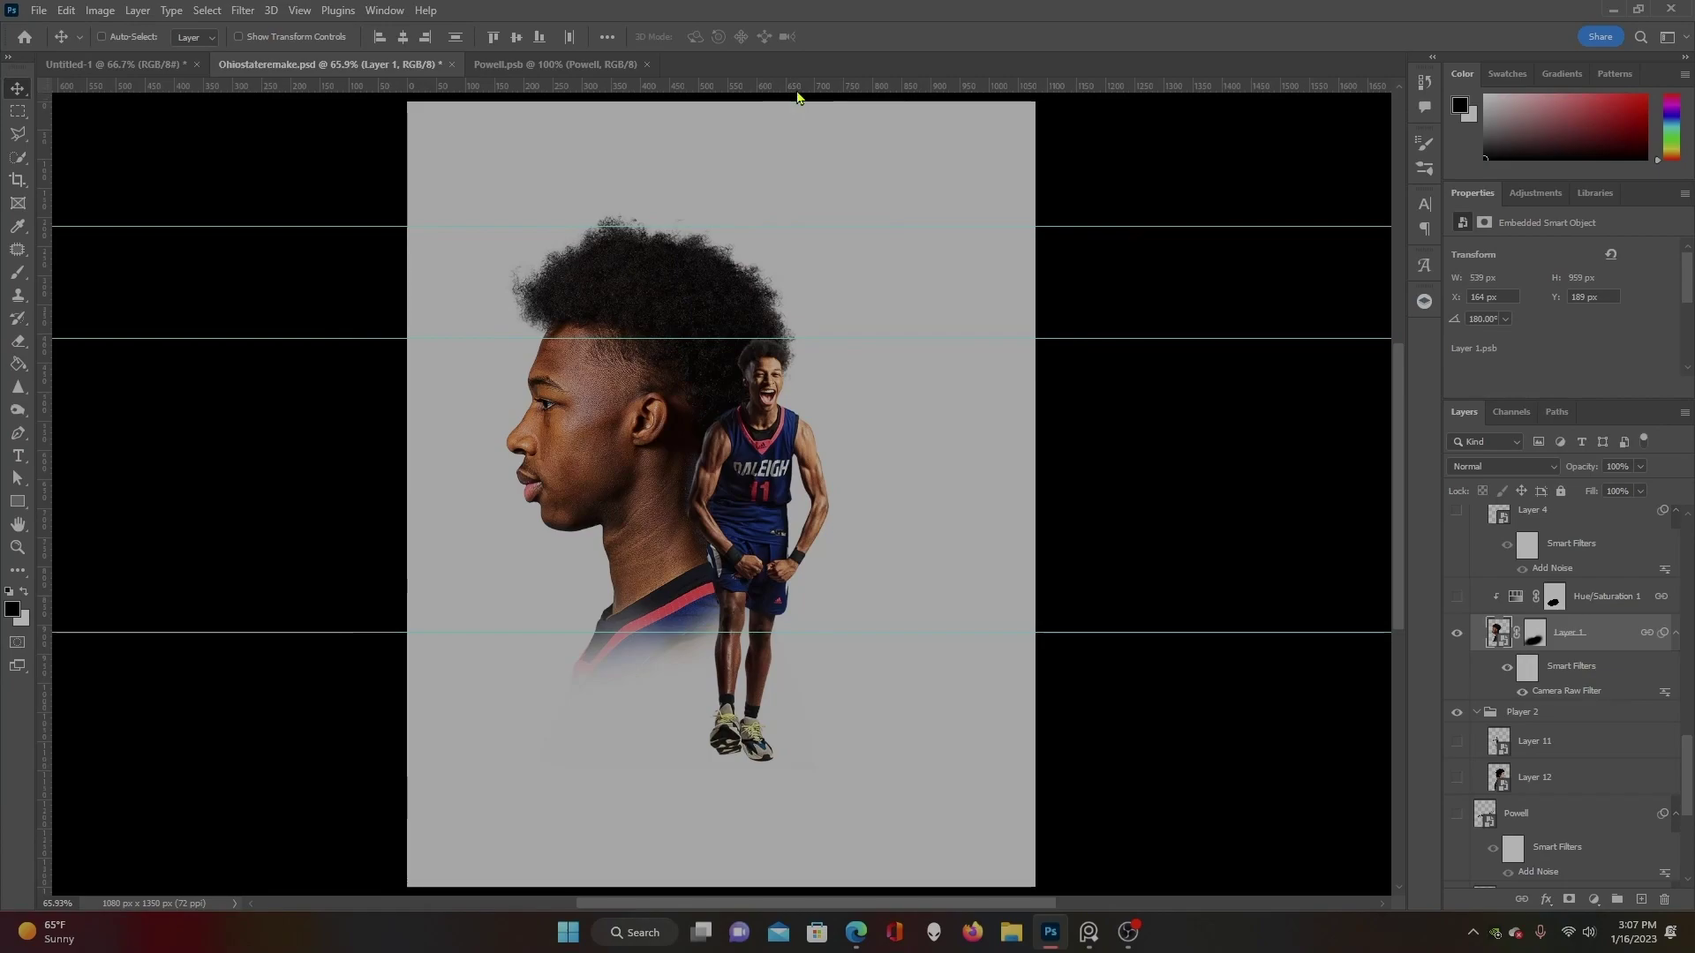
drag(787, 88, 790, 761)
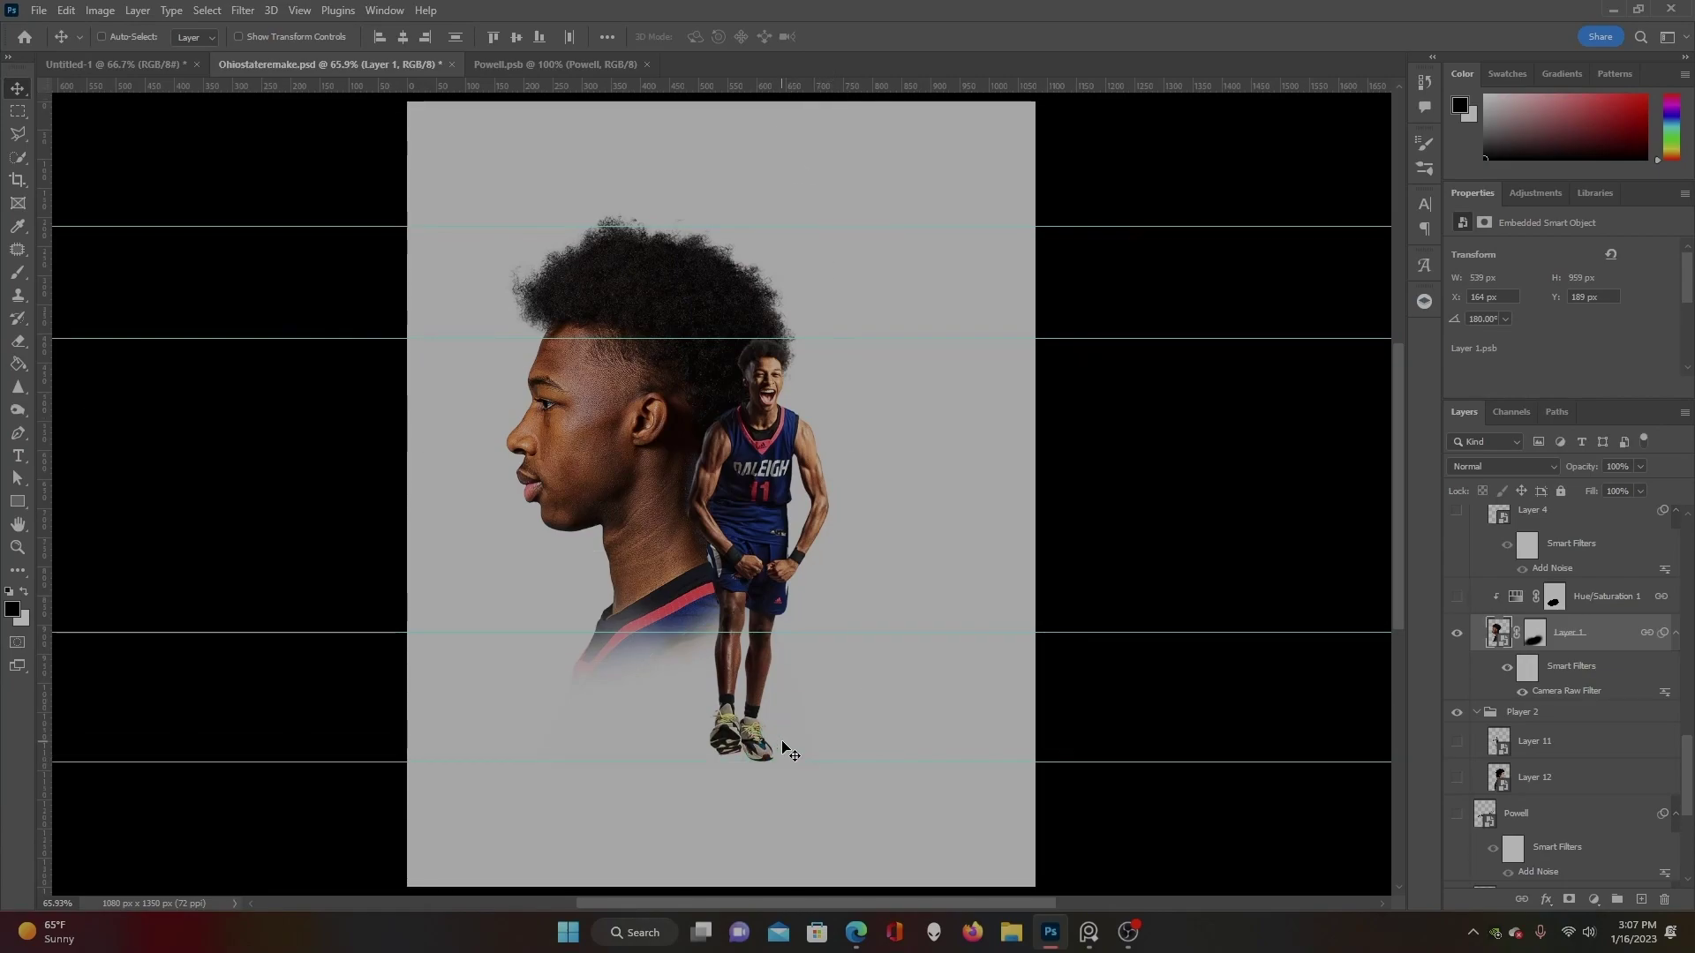
scroll(1543, 627, up, 5)
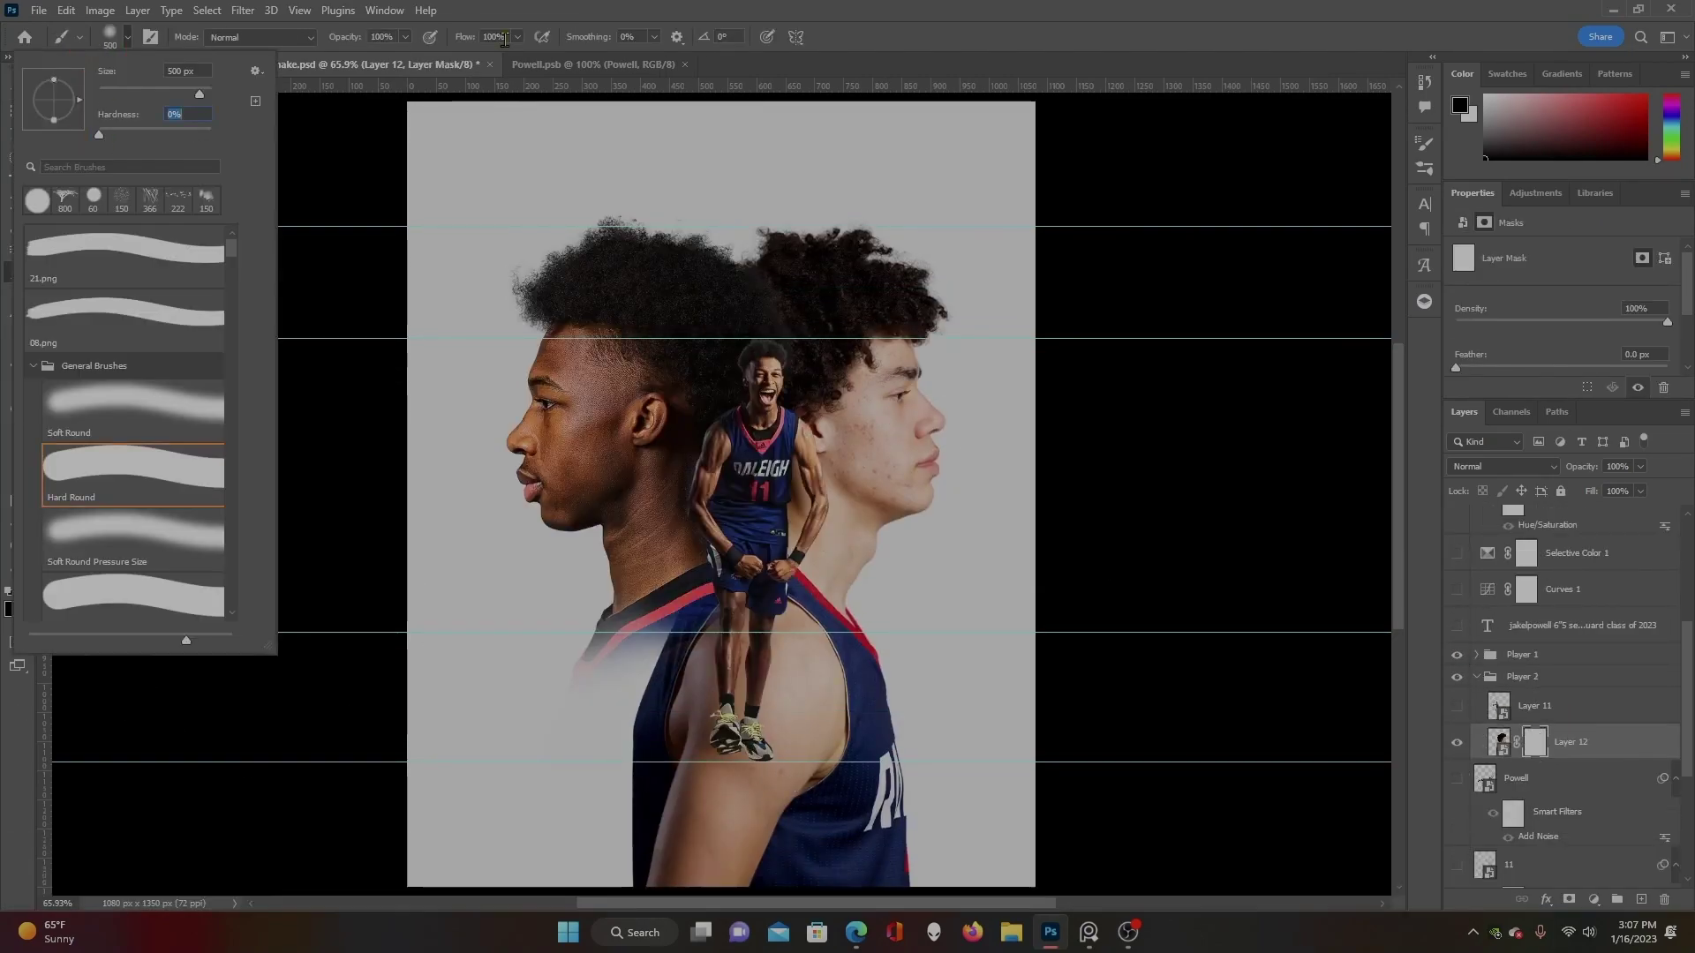
Fade the head profile's lower jersey and enlarge the dribbling cutout, placing it left of the face.
drag(624, 689, 635, 706)
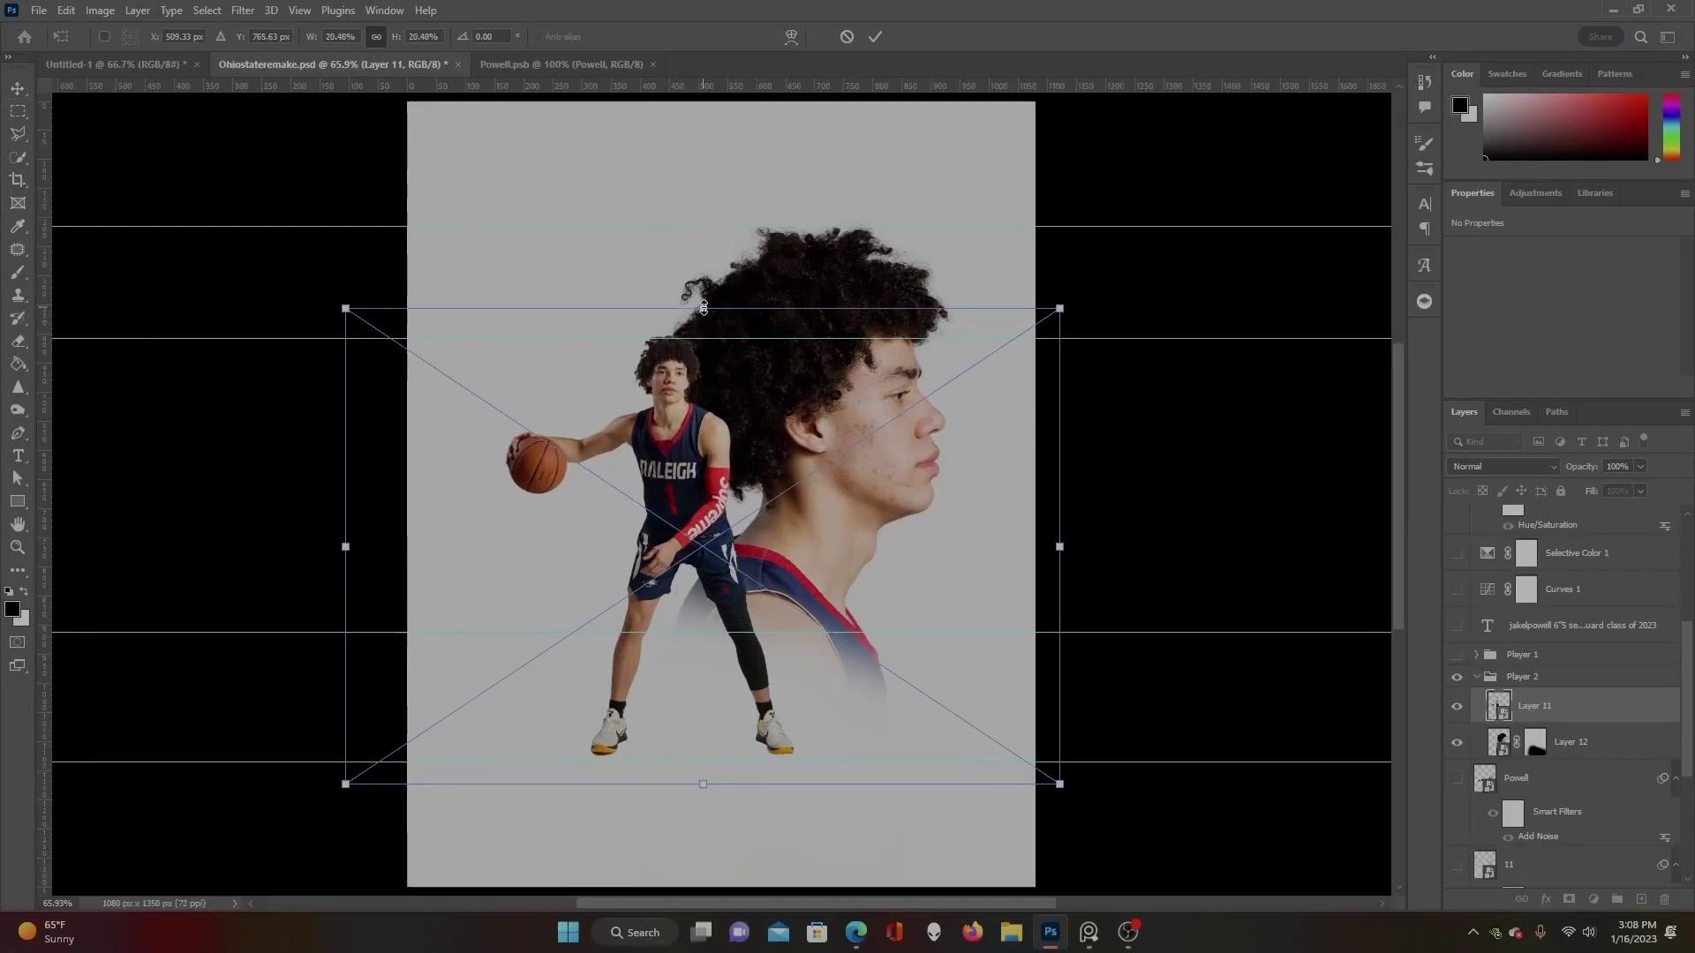
key(ctrl+shift+z)
key(ctrl+shift+z)
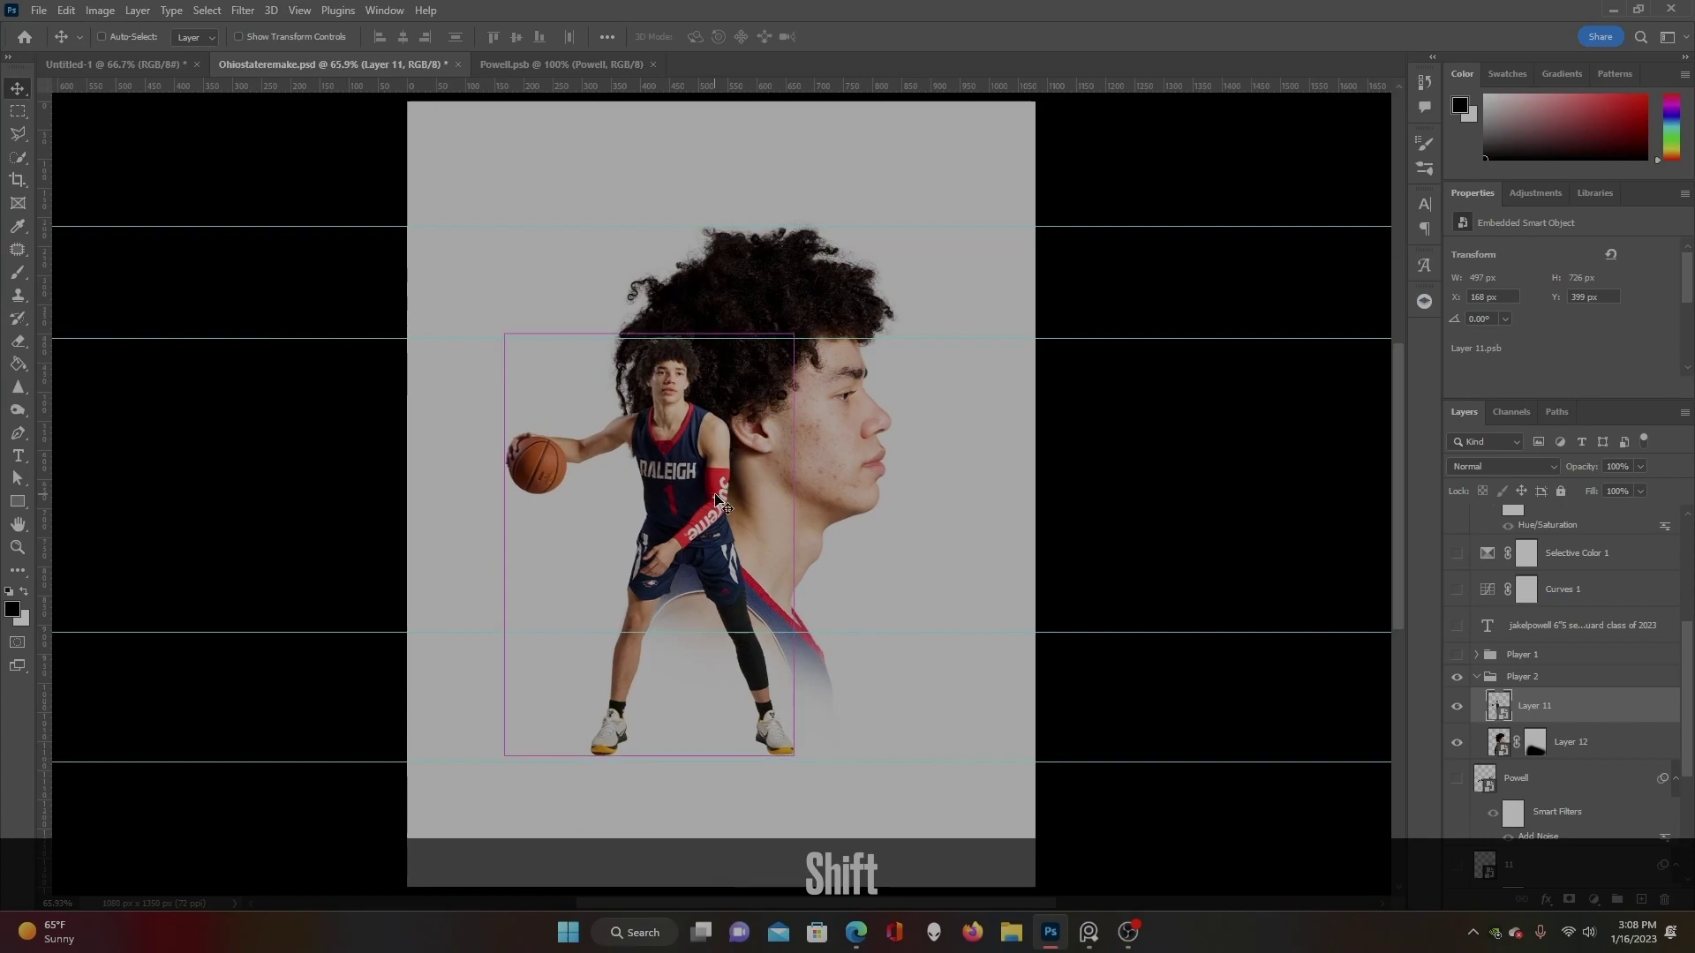
key(ctrl+shift+z)
drag(734, 495, 686, 503)
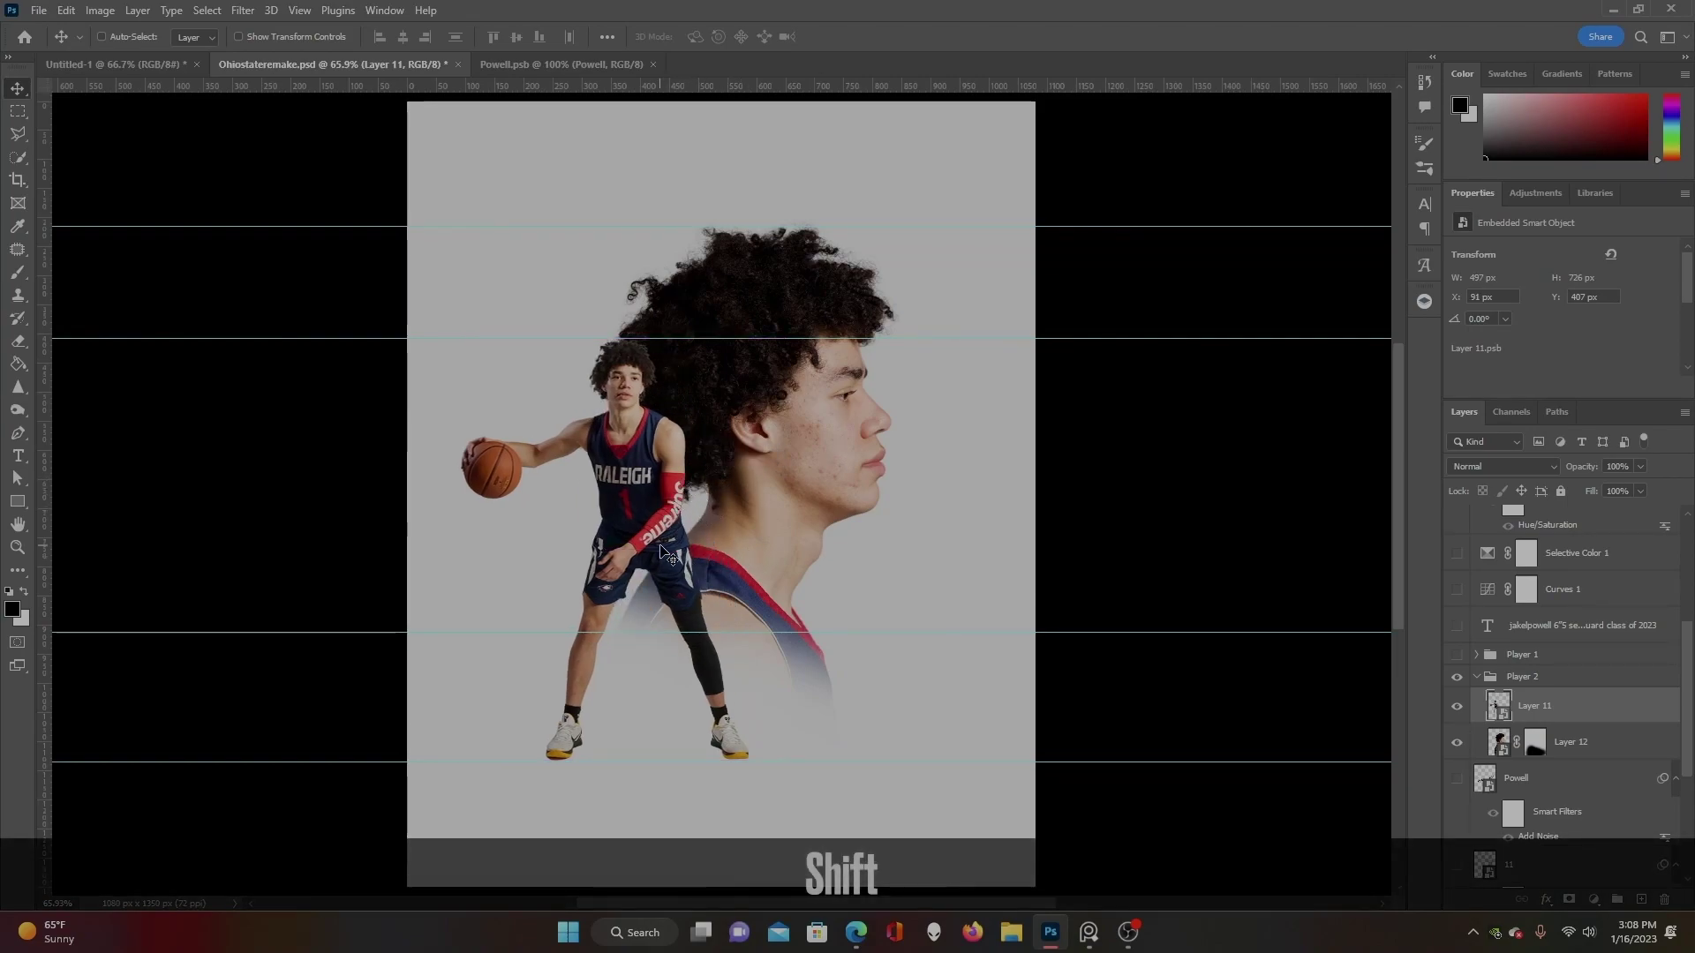
drag(686, 491, 715, 483)
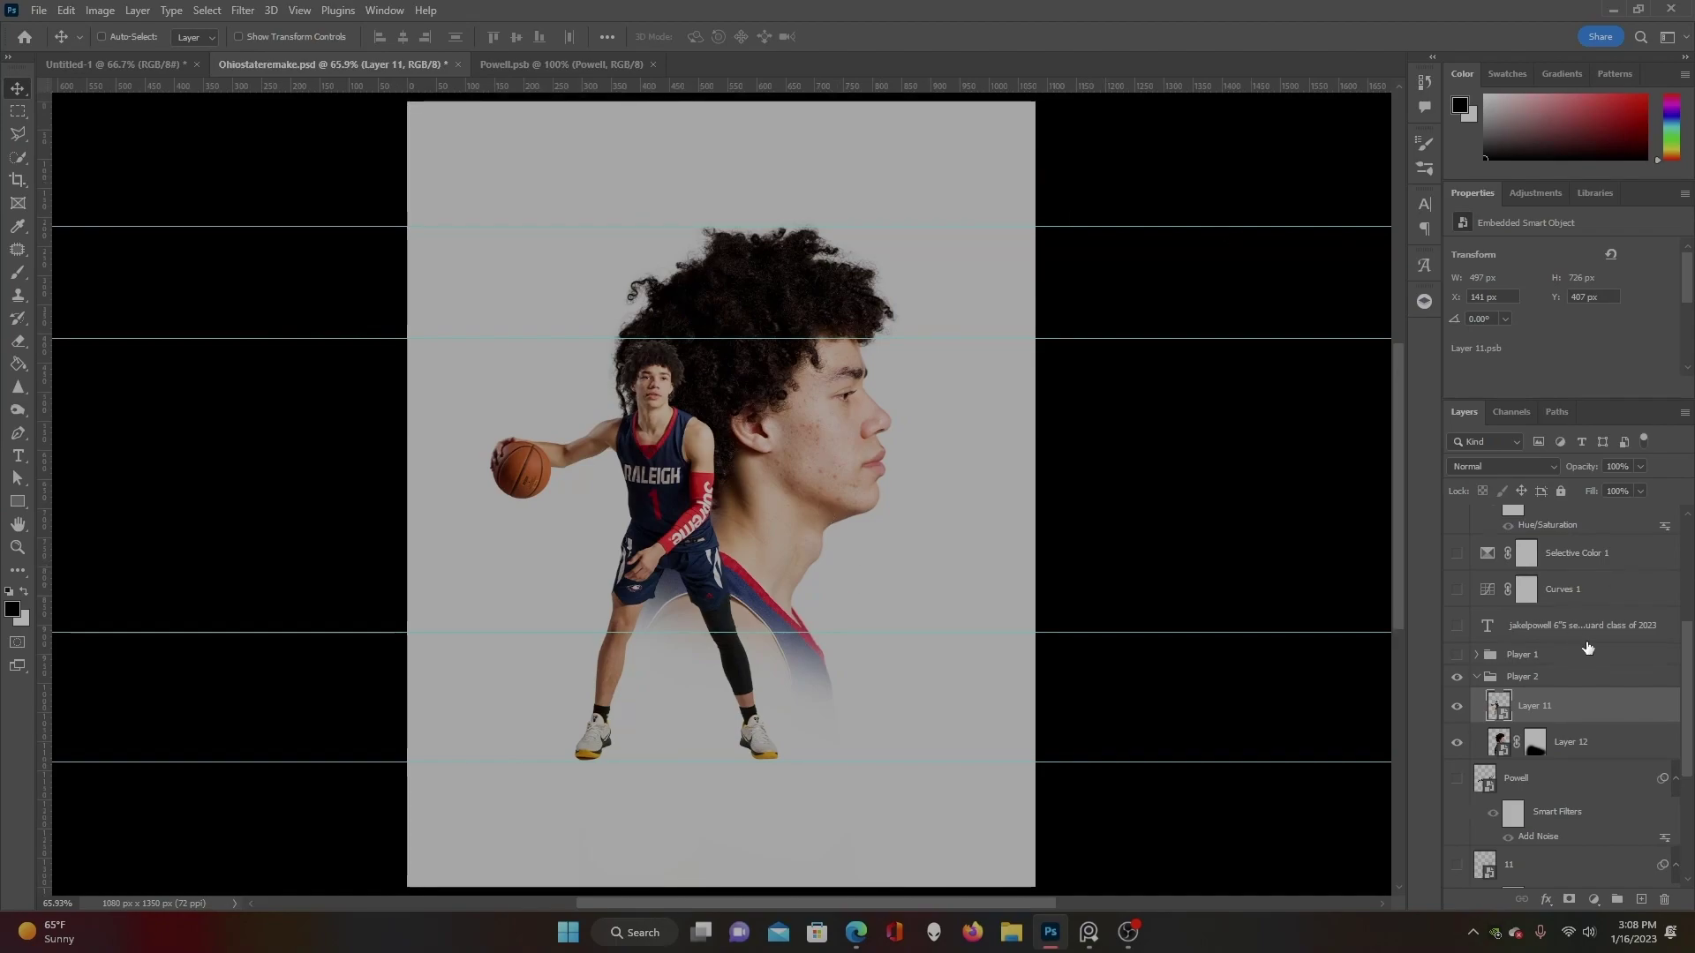
scroll(1488, 744, down, 3)
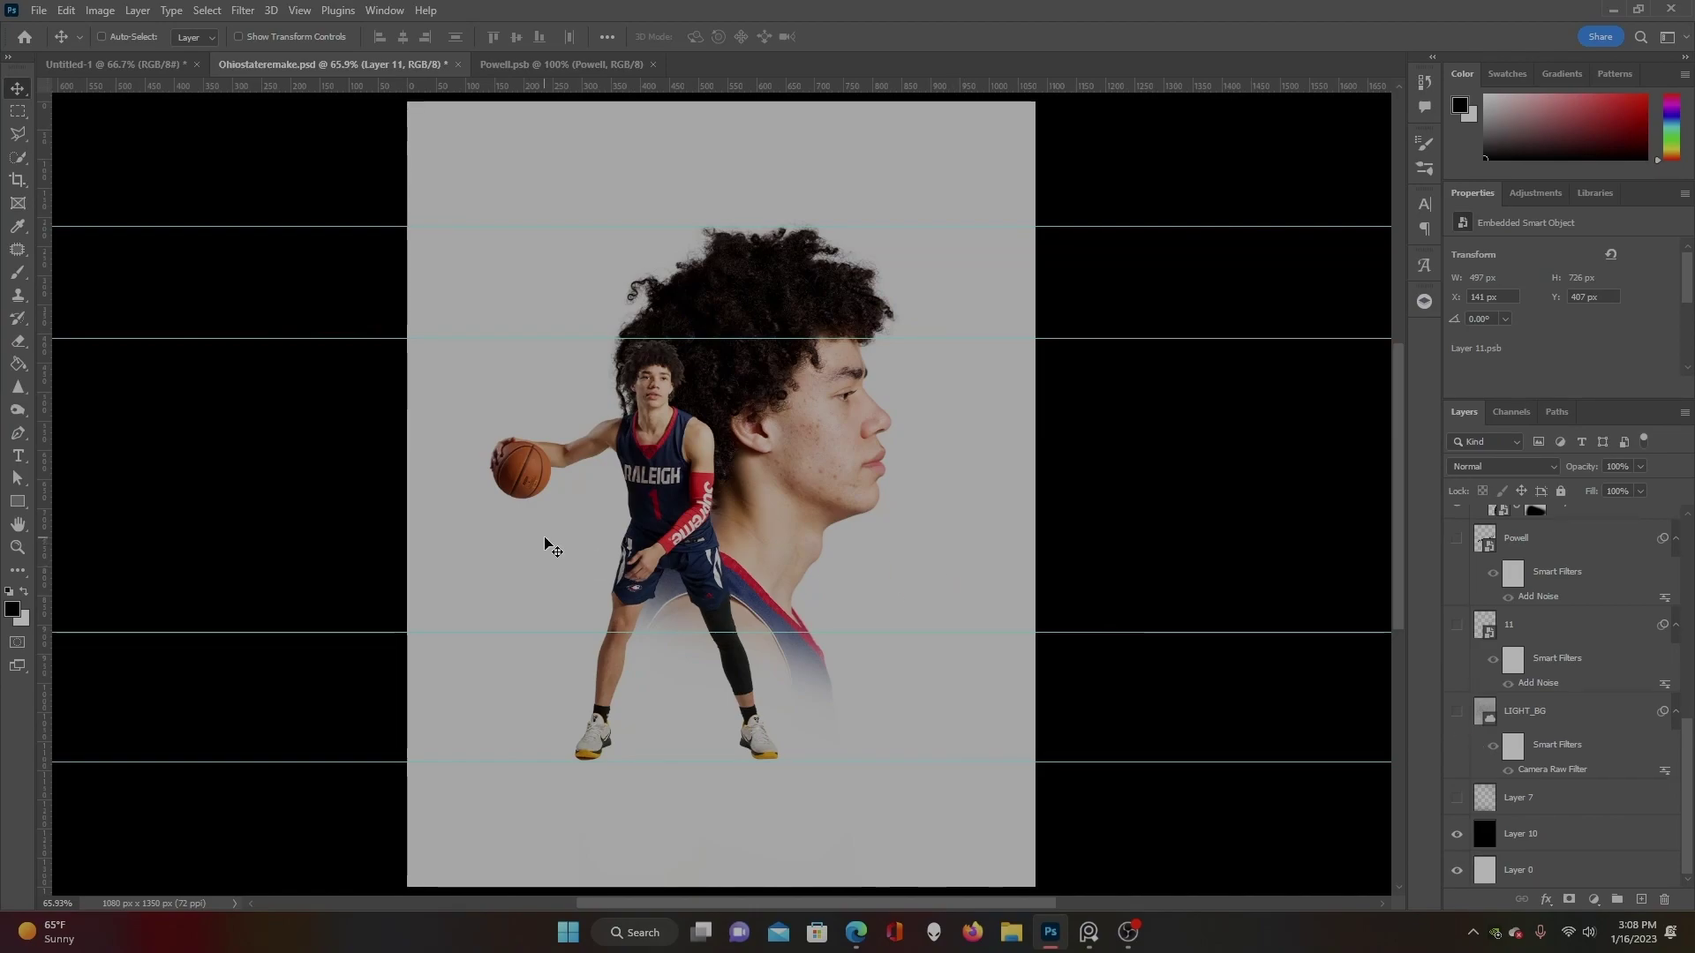
Compare against the football reference poster, then turn on the LIGHT_BG grey texture layer.
click(1083, 941)
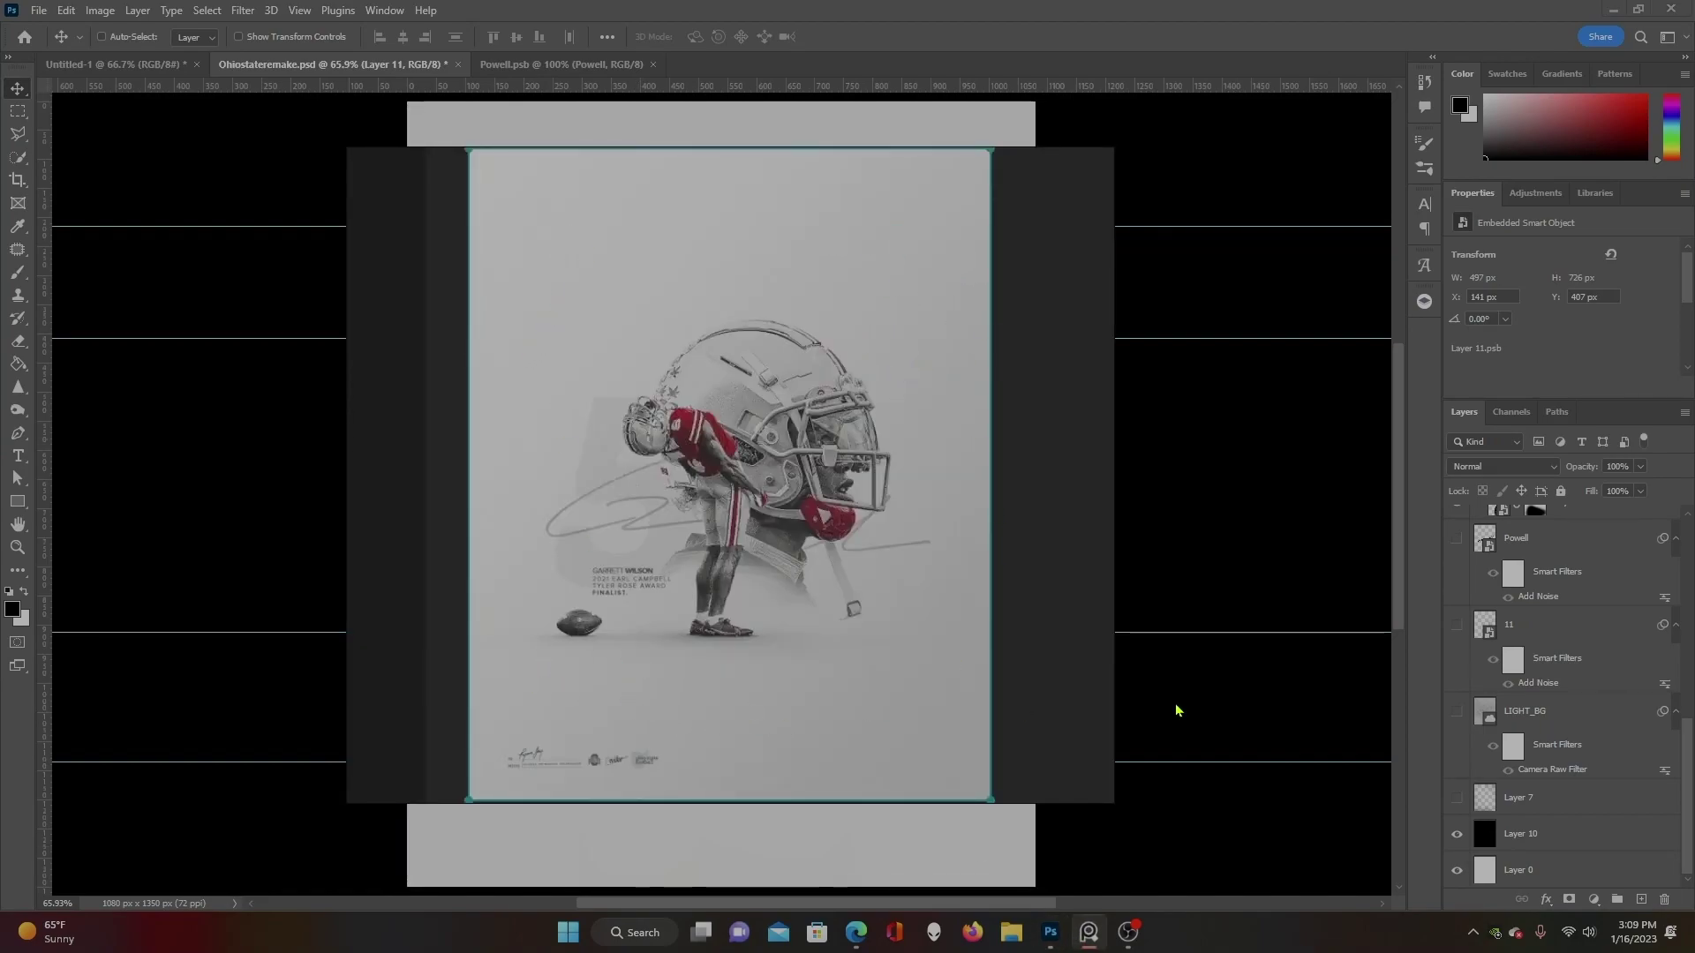
click(1088, 932)
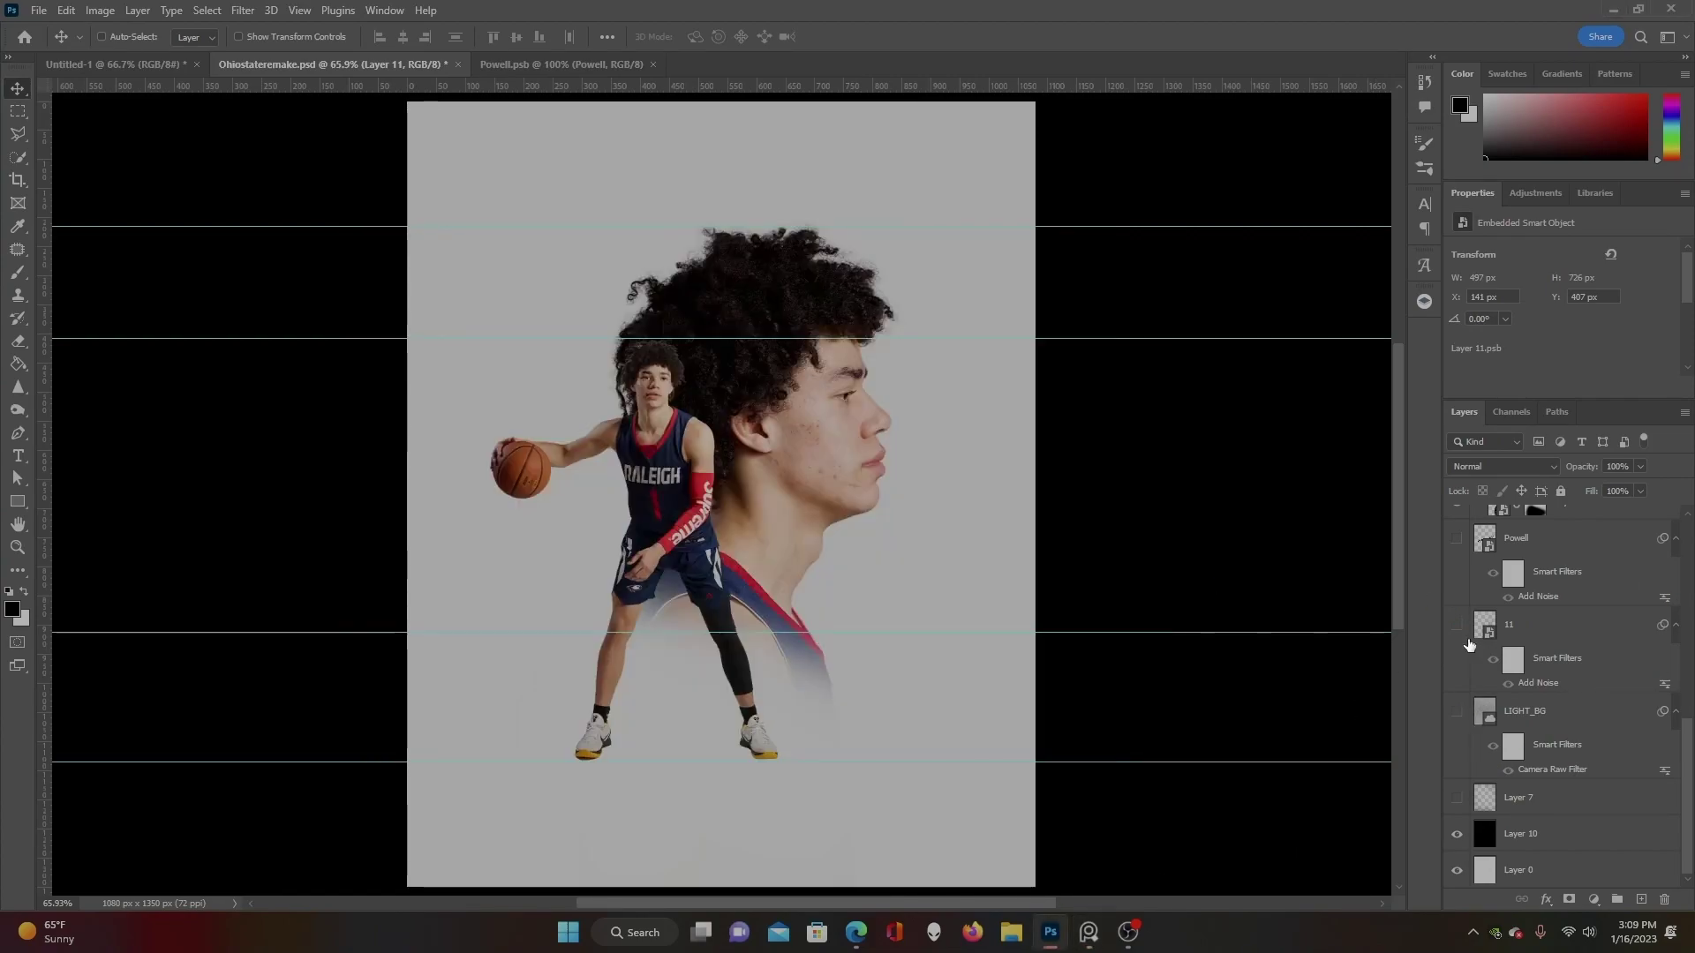
click(1457, 710)
click(1536, 710)
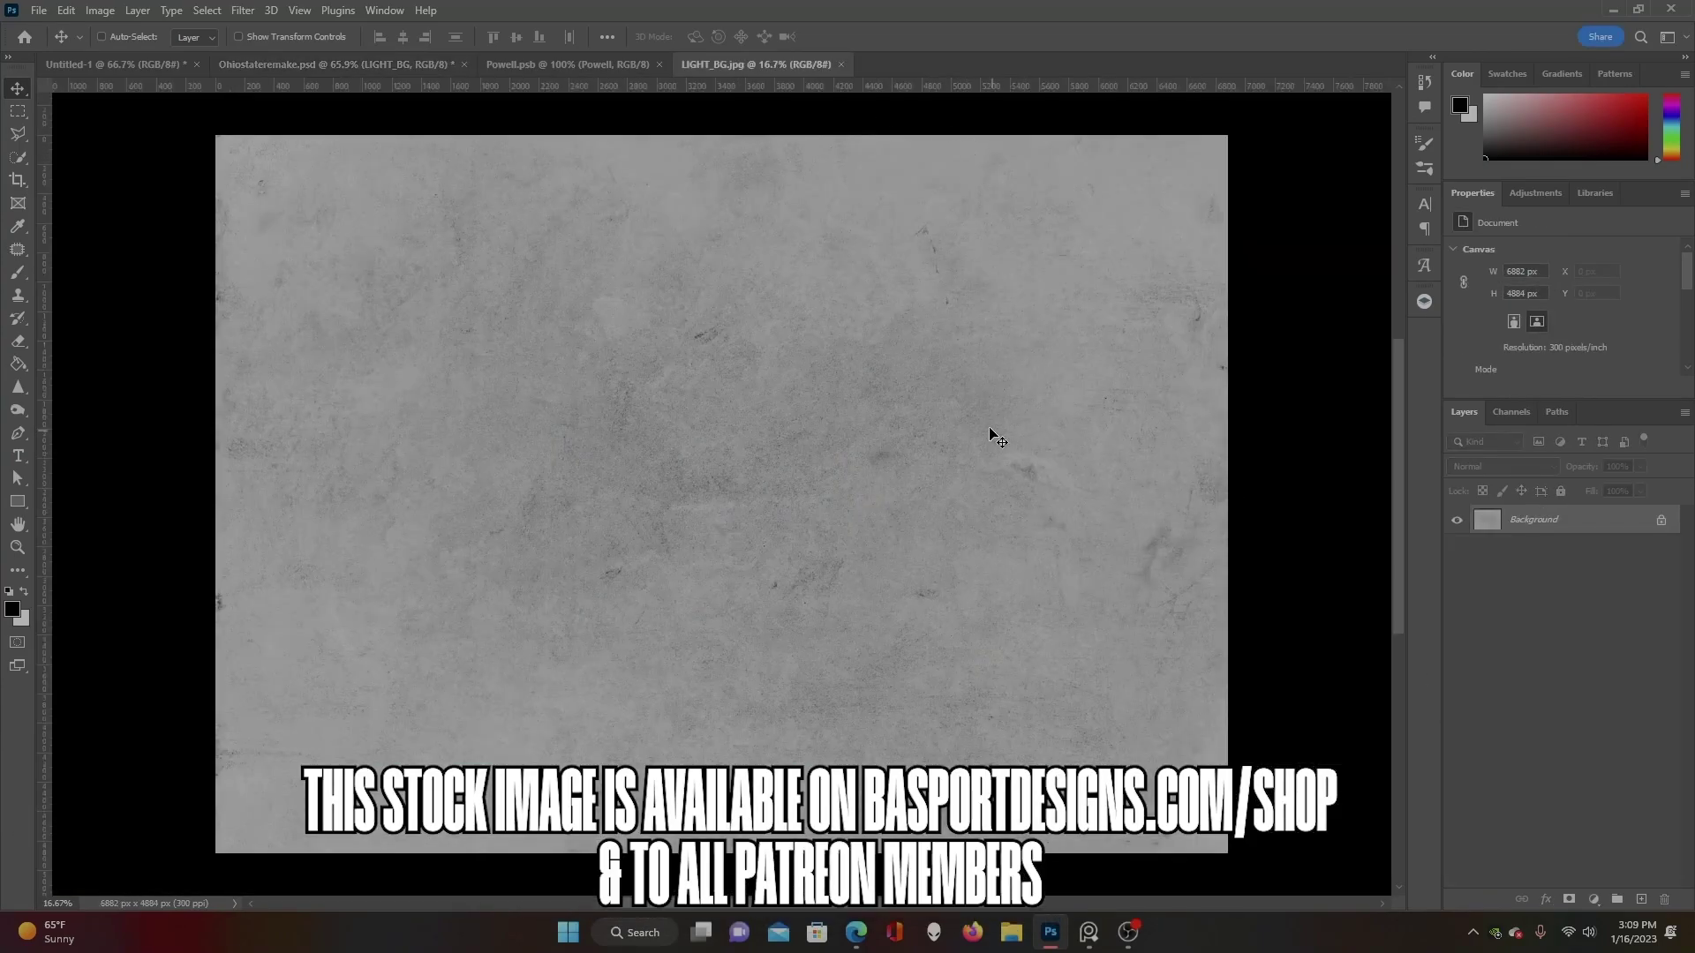
click(842, 65)
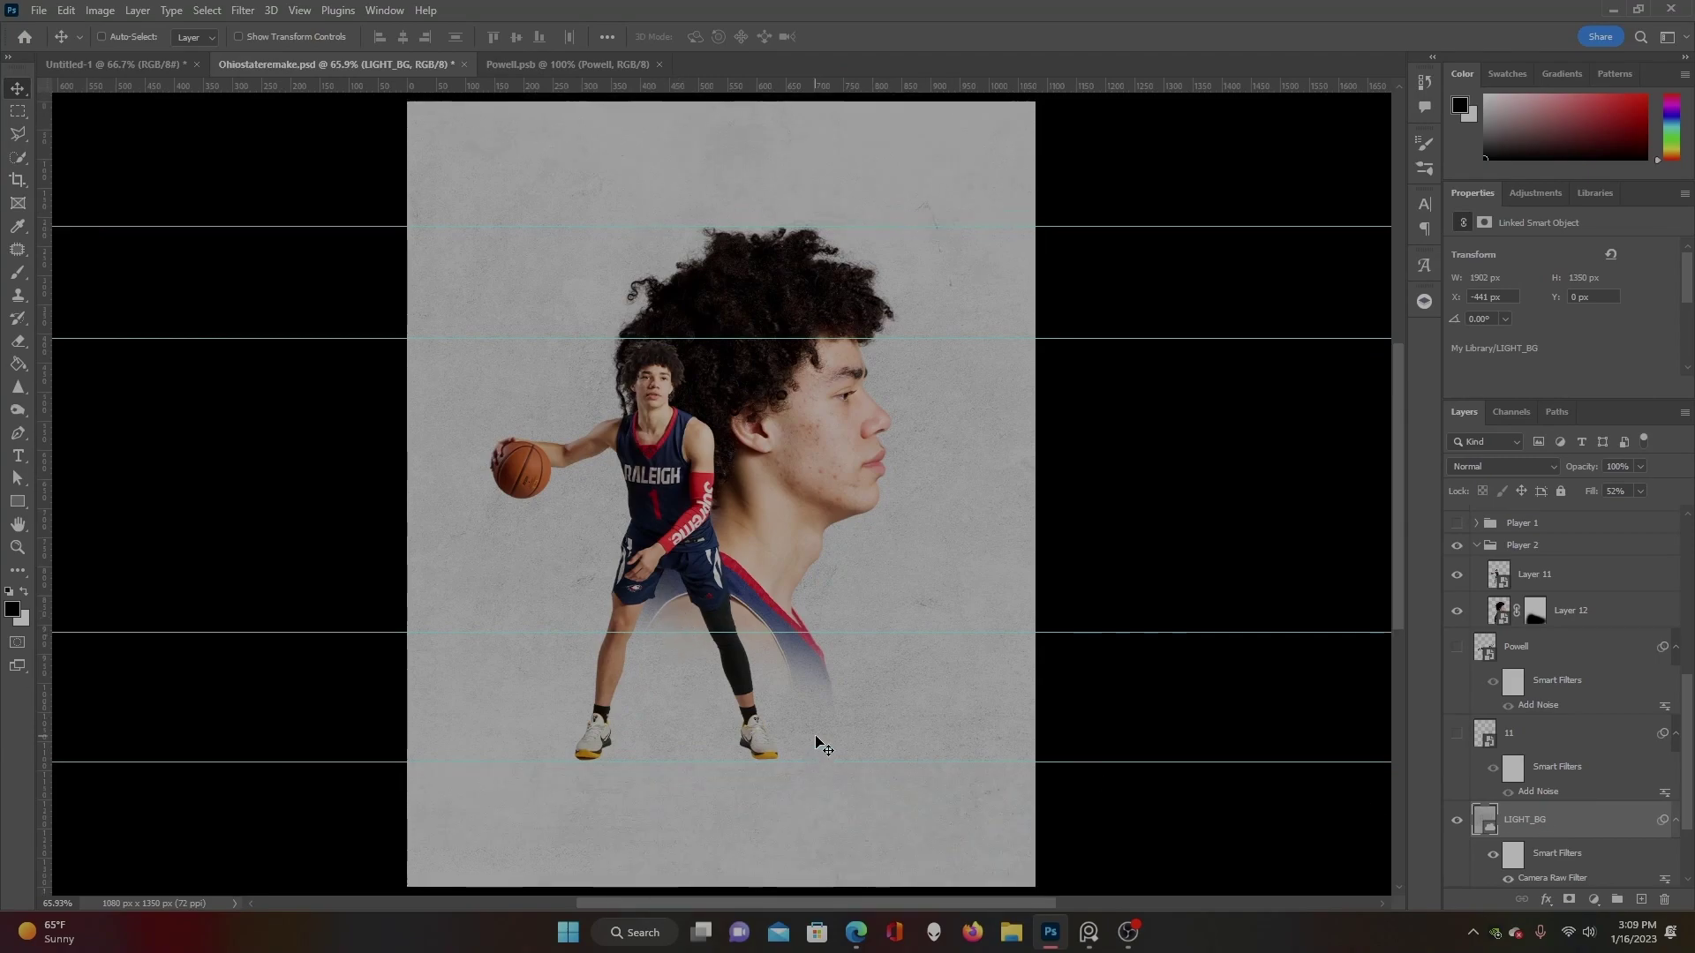
Check the original jumping player in the Player 1 group by toggling its visibility.
scroll(882, 510, up, 1)
scroll(891, 492, down, 1)
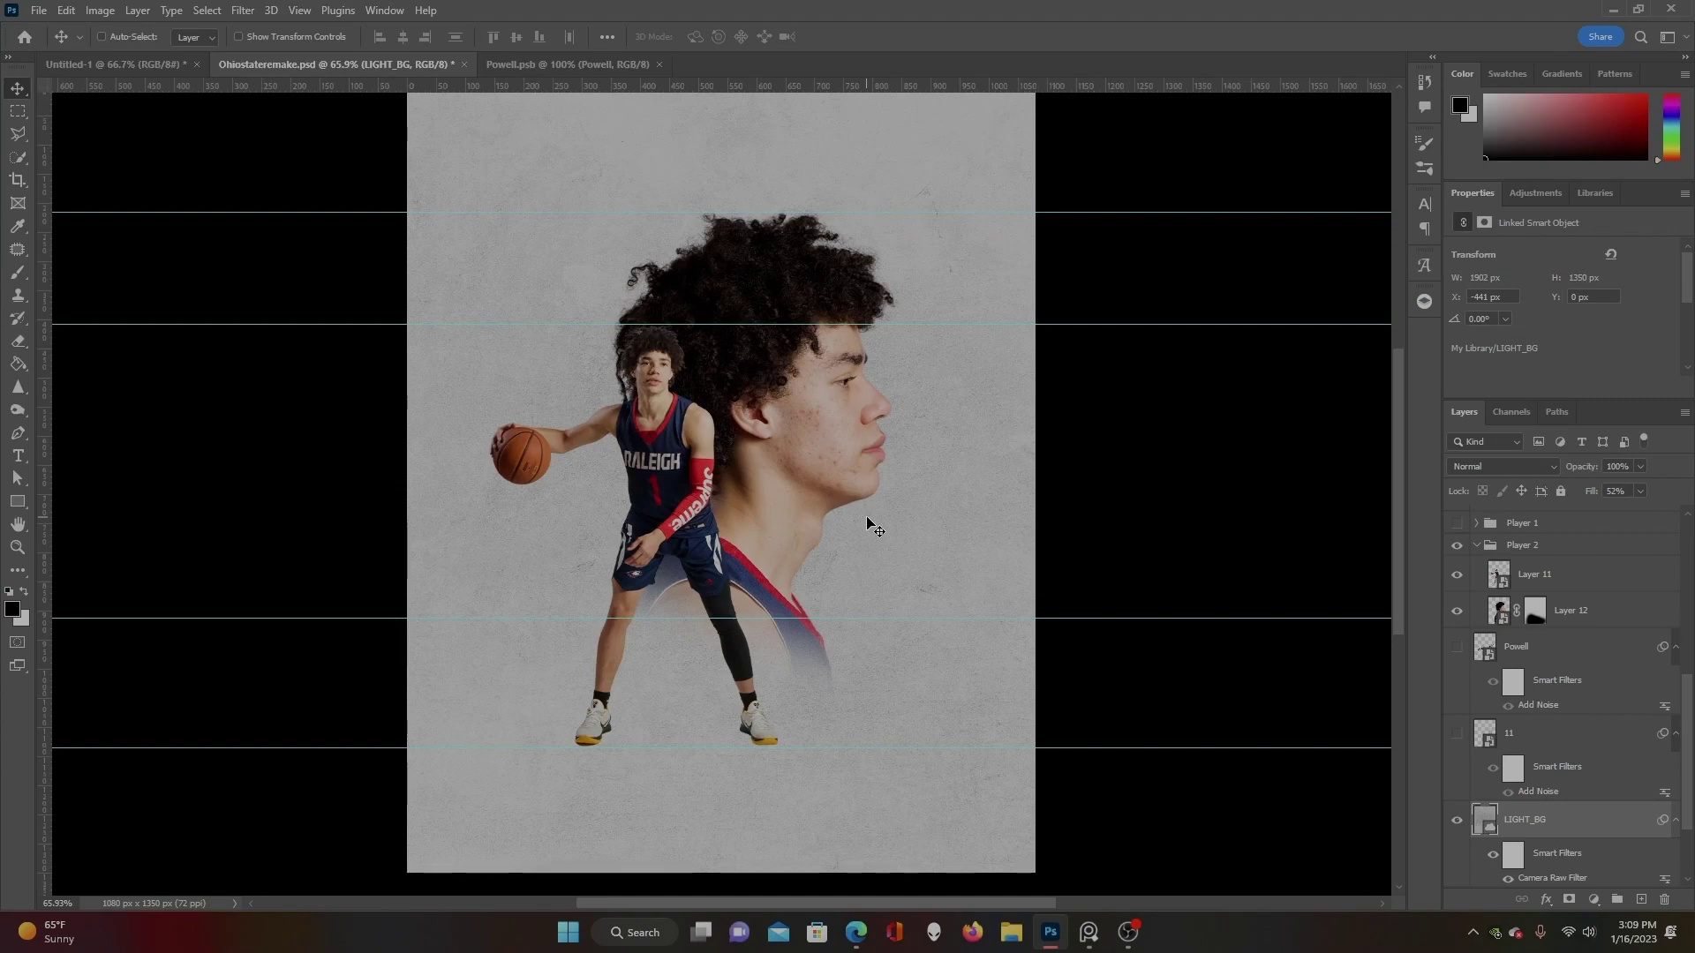
click(1460, 756)
click(1461, 764)
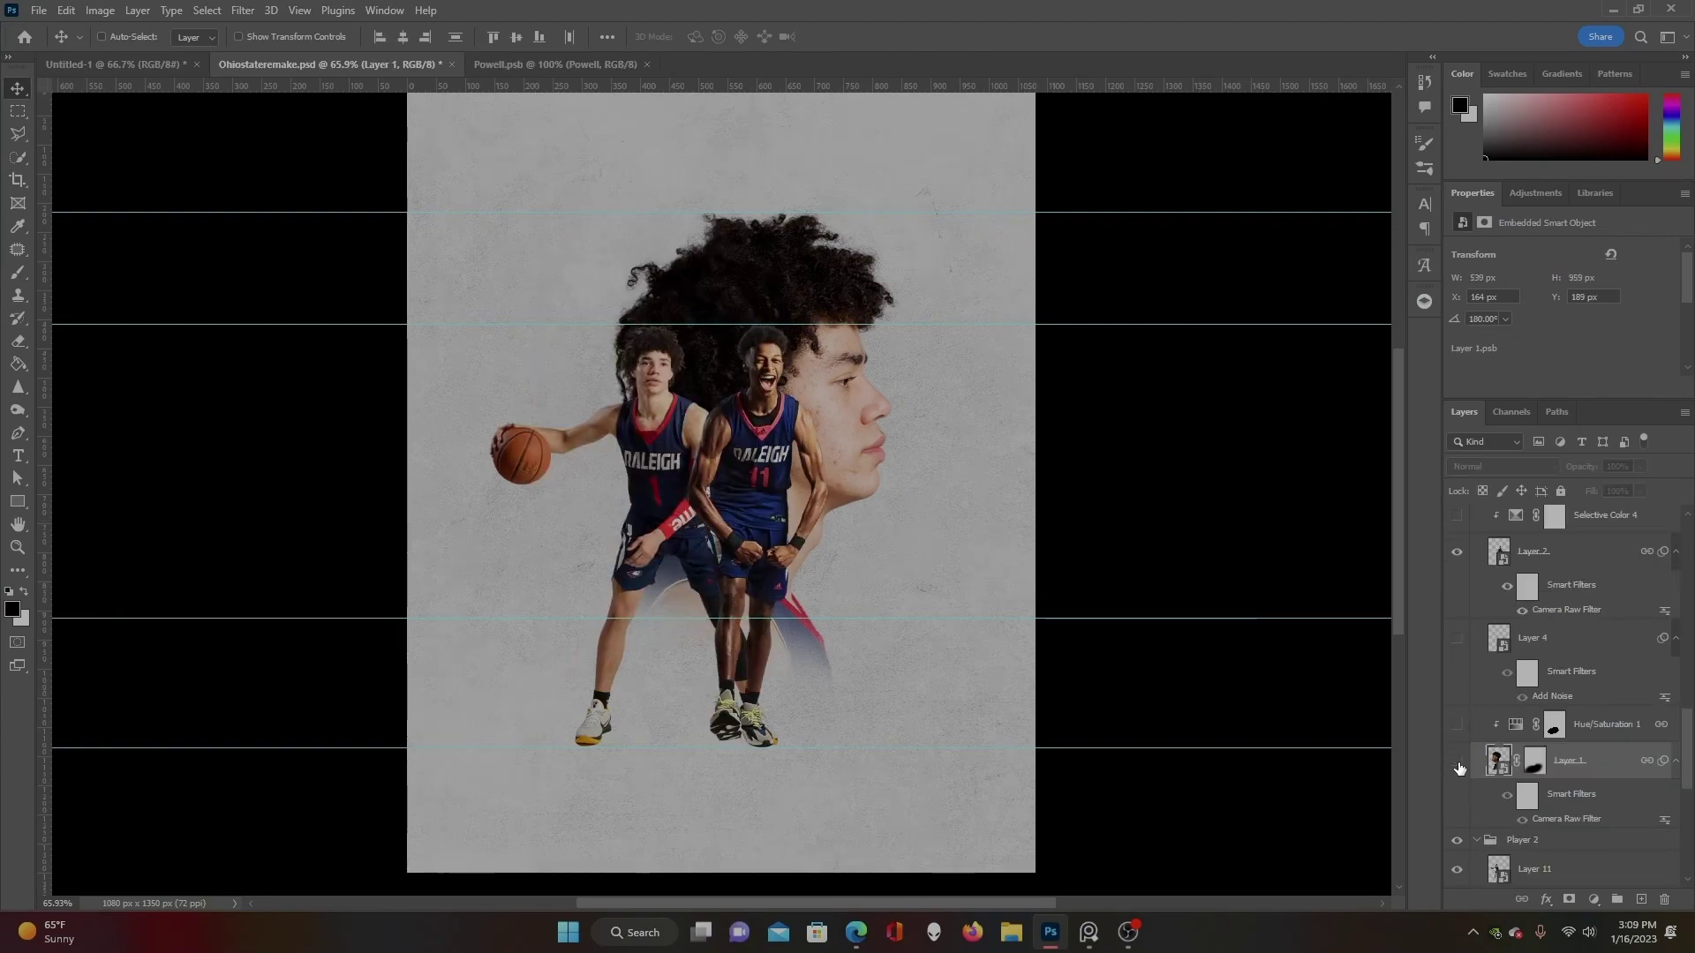
click(1458, 641)
click(1458, 641)
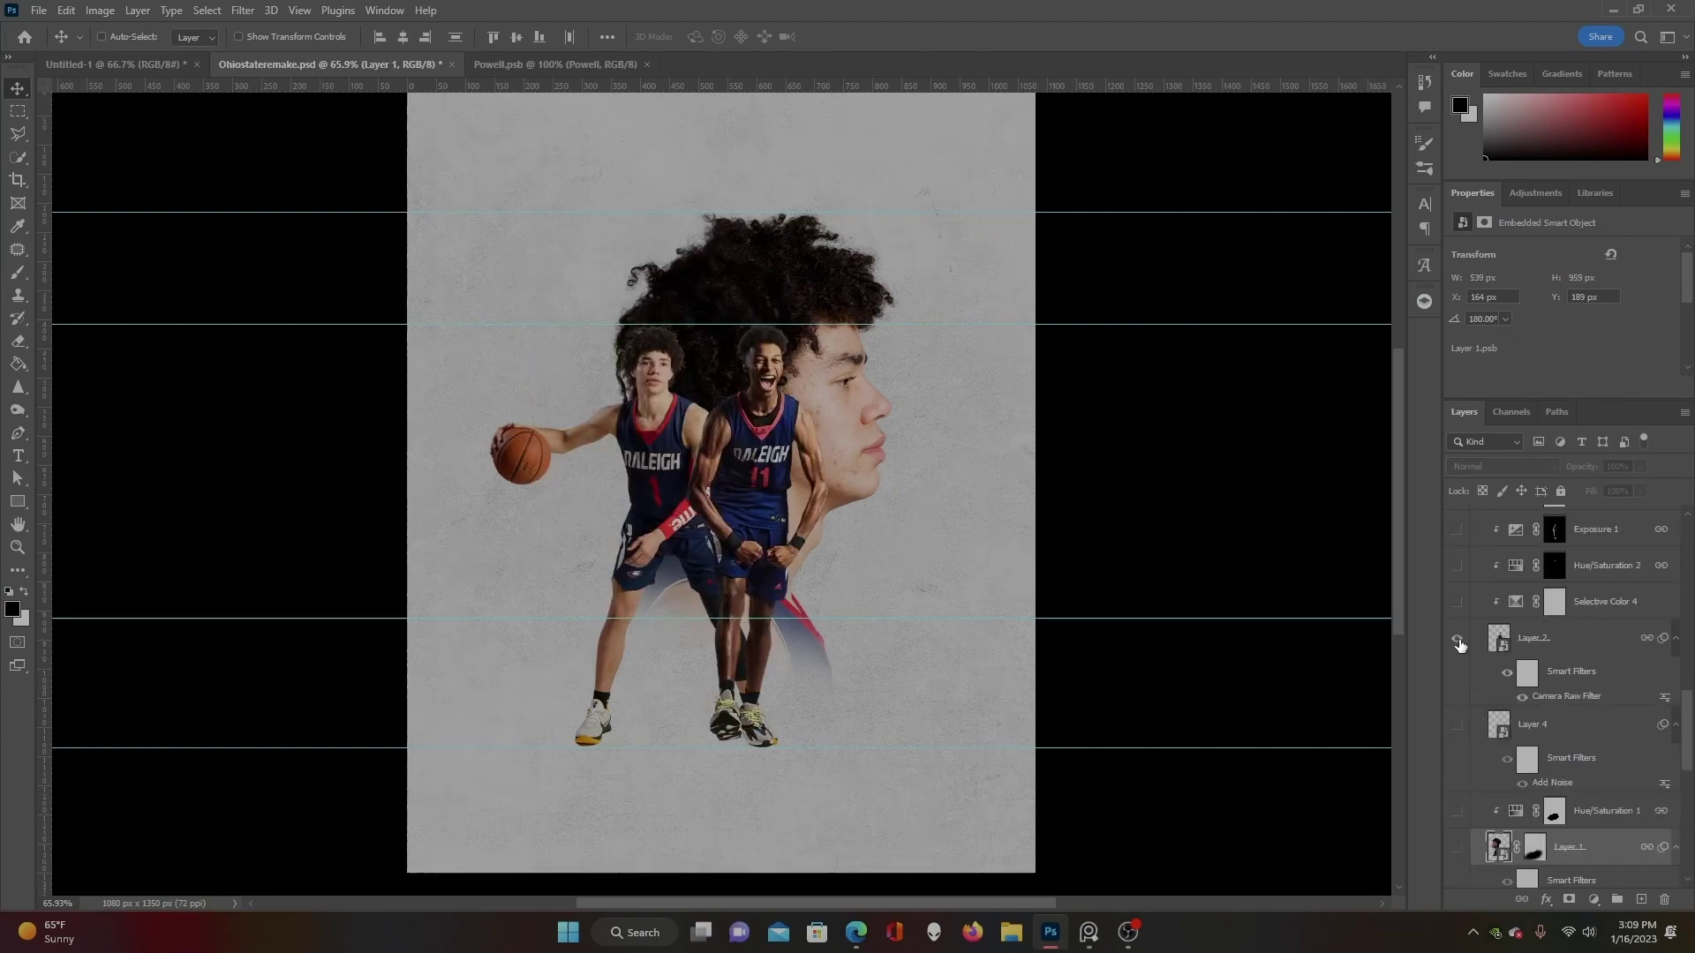
click(1543, 652)
scroll(1480, 636, up, 5)
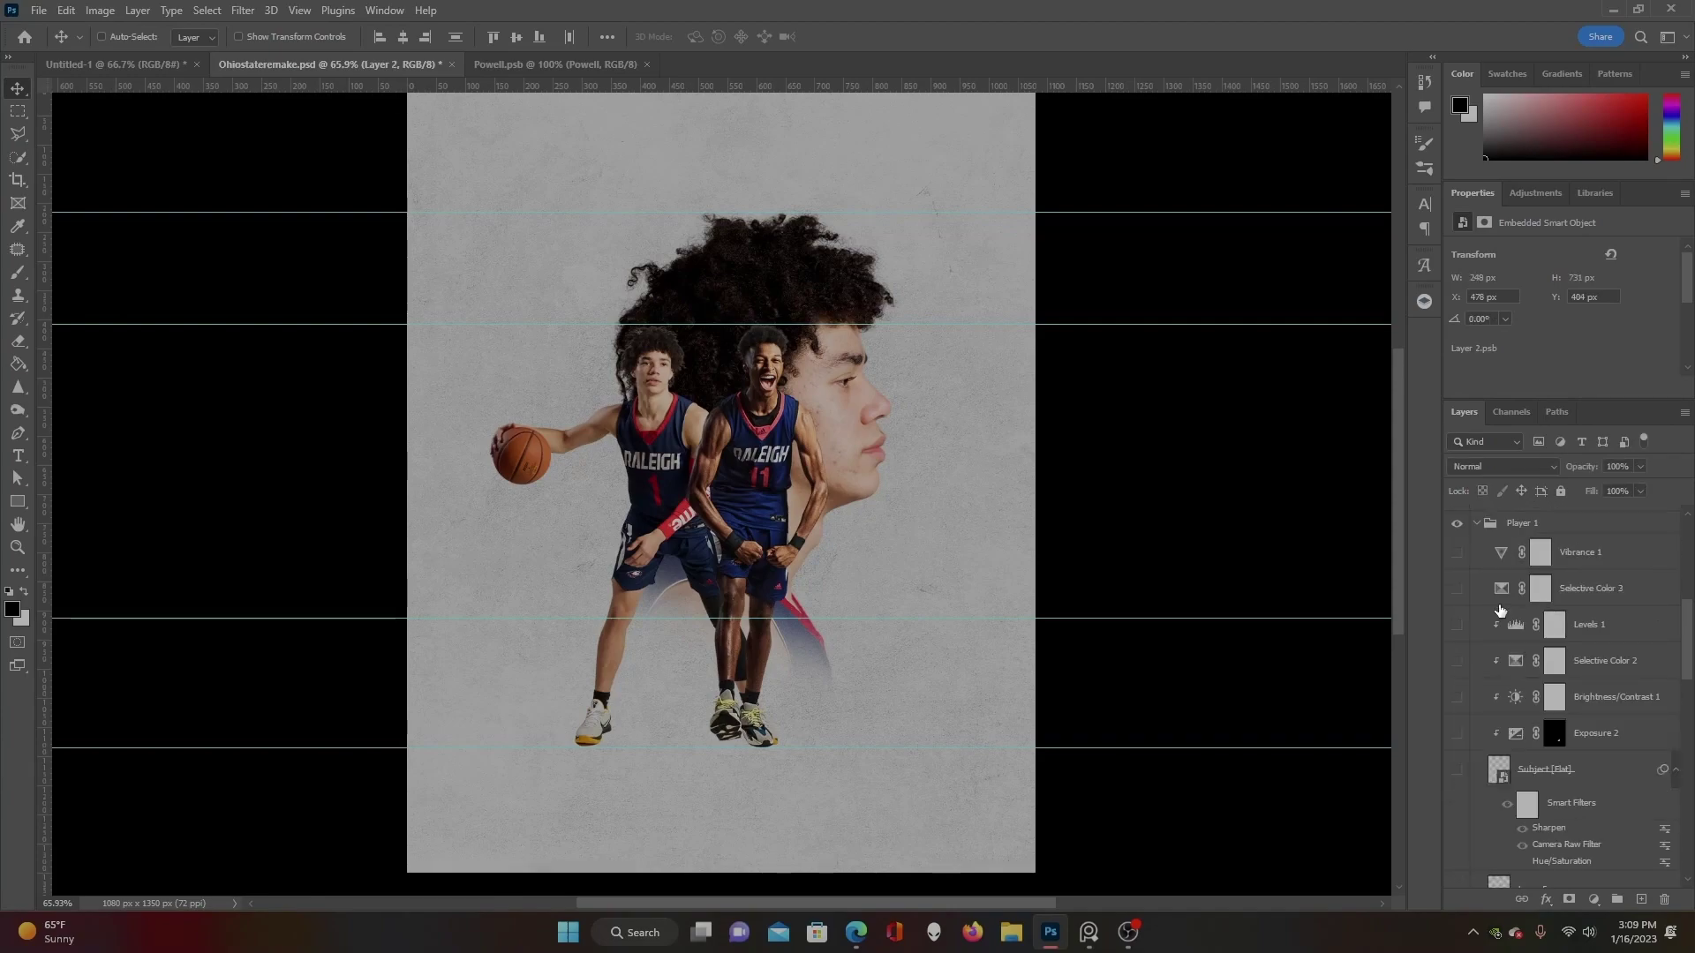
click(1477, 700)
Hide the jersey-11 player in Player 1 and select the head-profile Layer 12.
click(1477, 718)
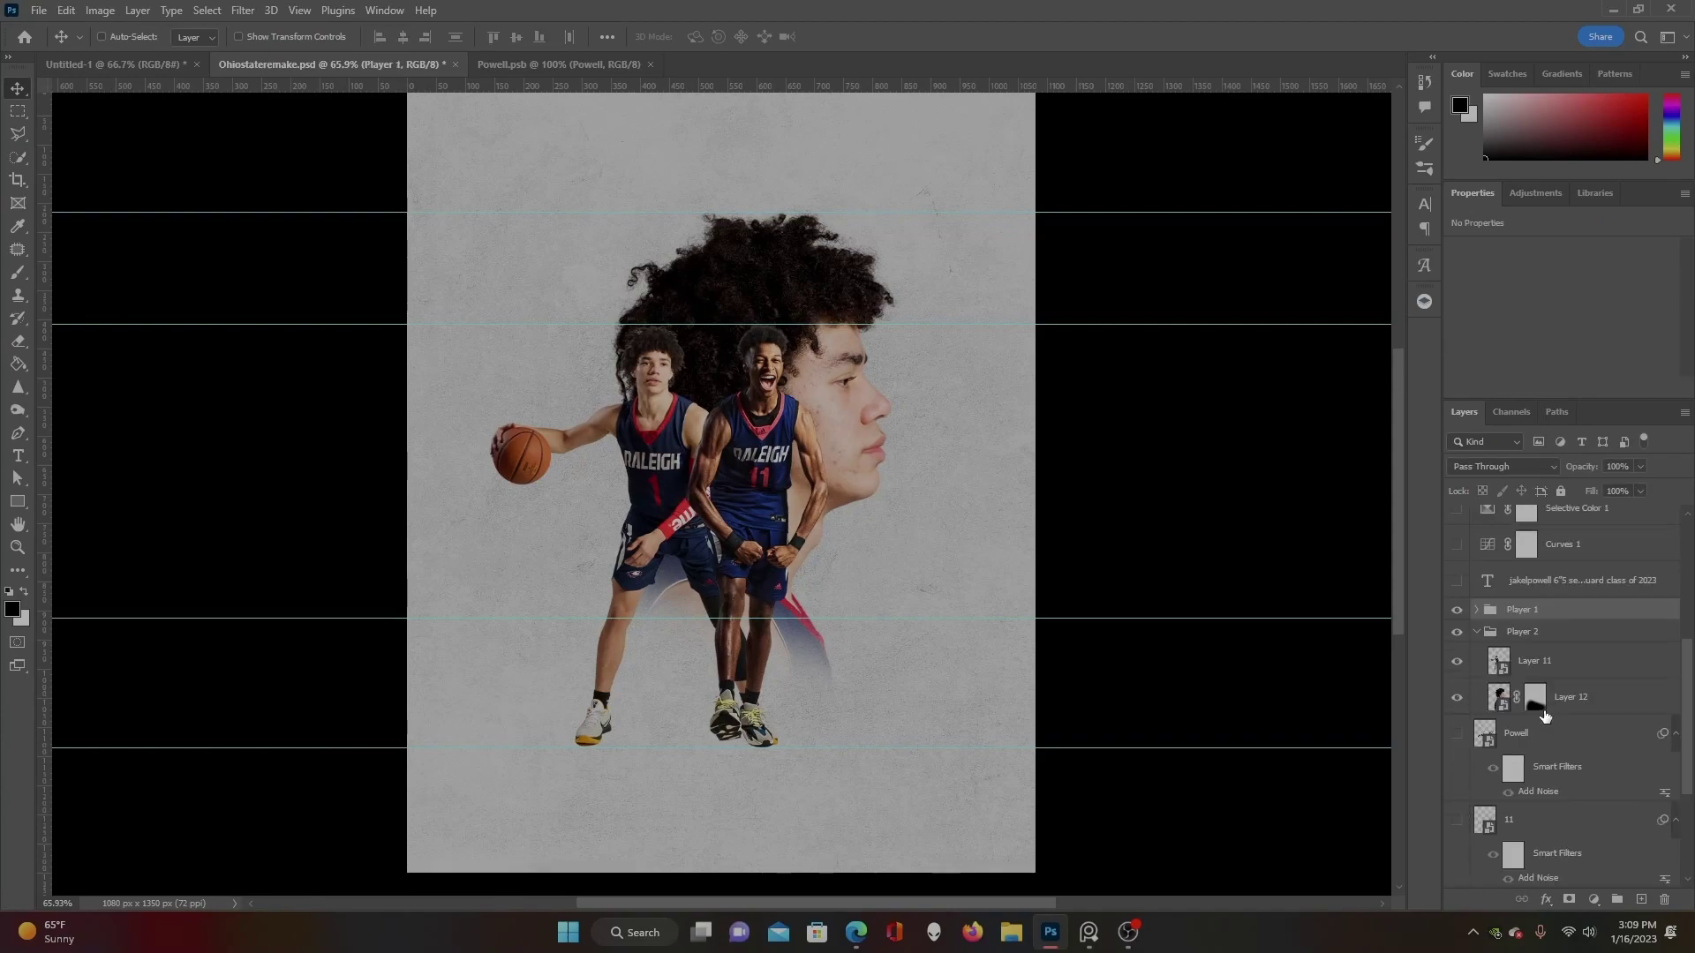
click(1556, 676)
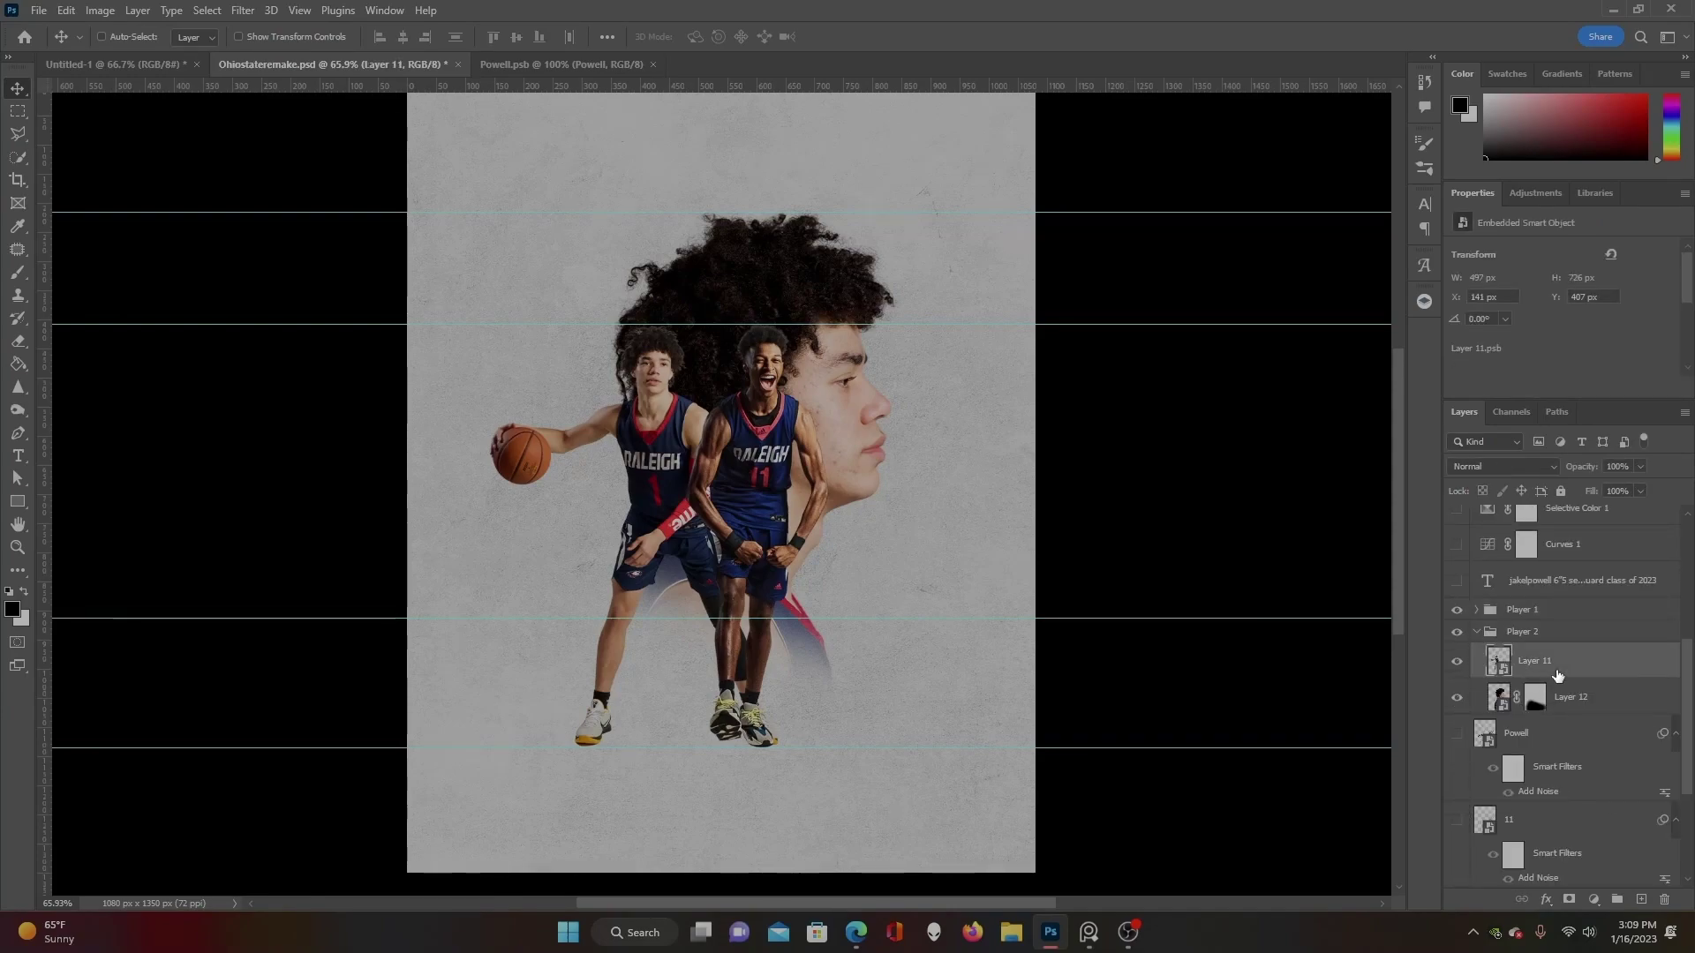
click(1458, 611)
click(1497, 698)
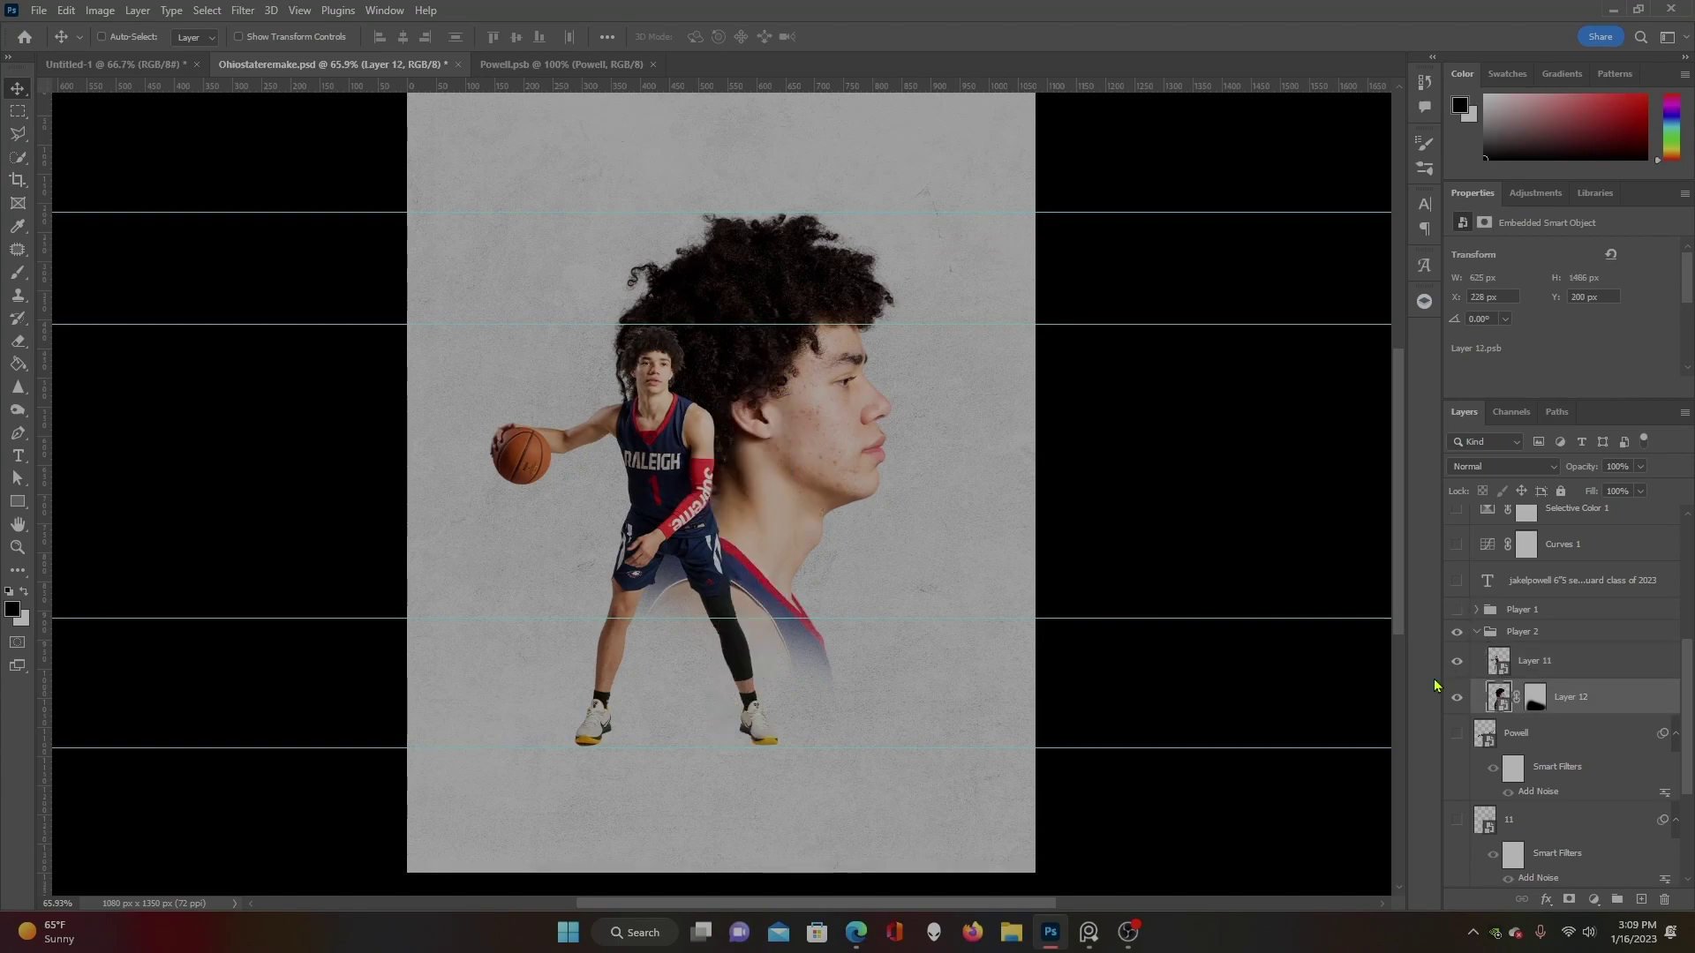
Open the Camera Raw filter on Layer 12 and try, then remove, the PlayerStarter preset.
click(253, 11)
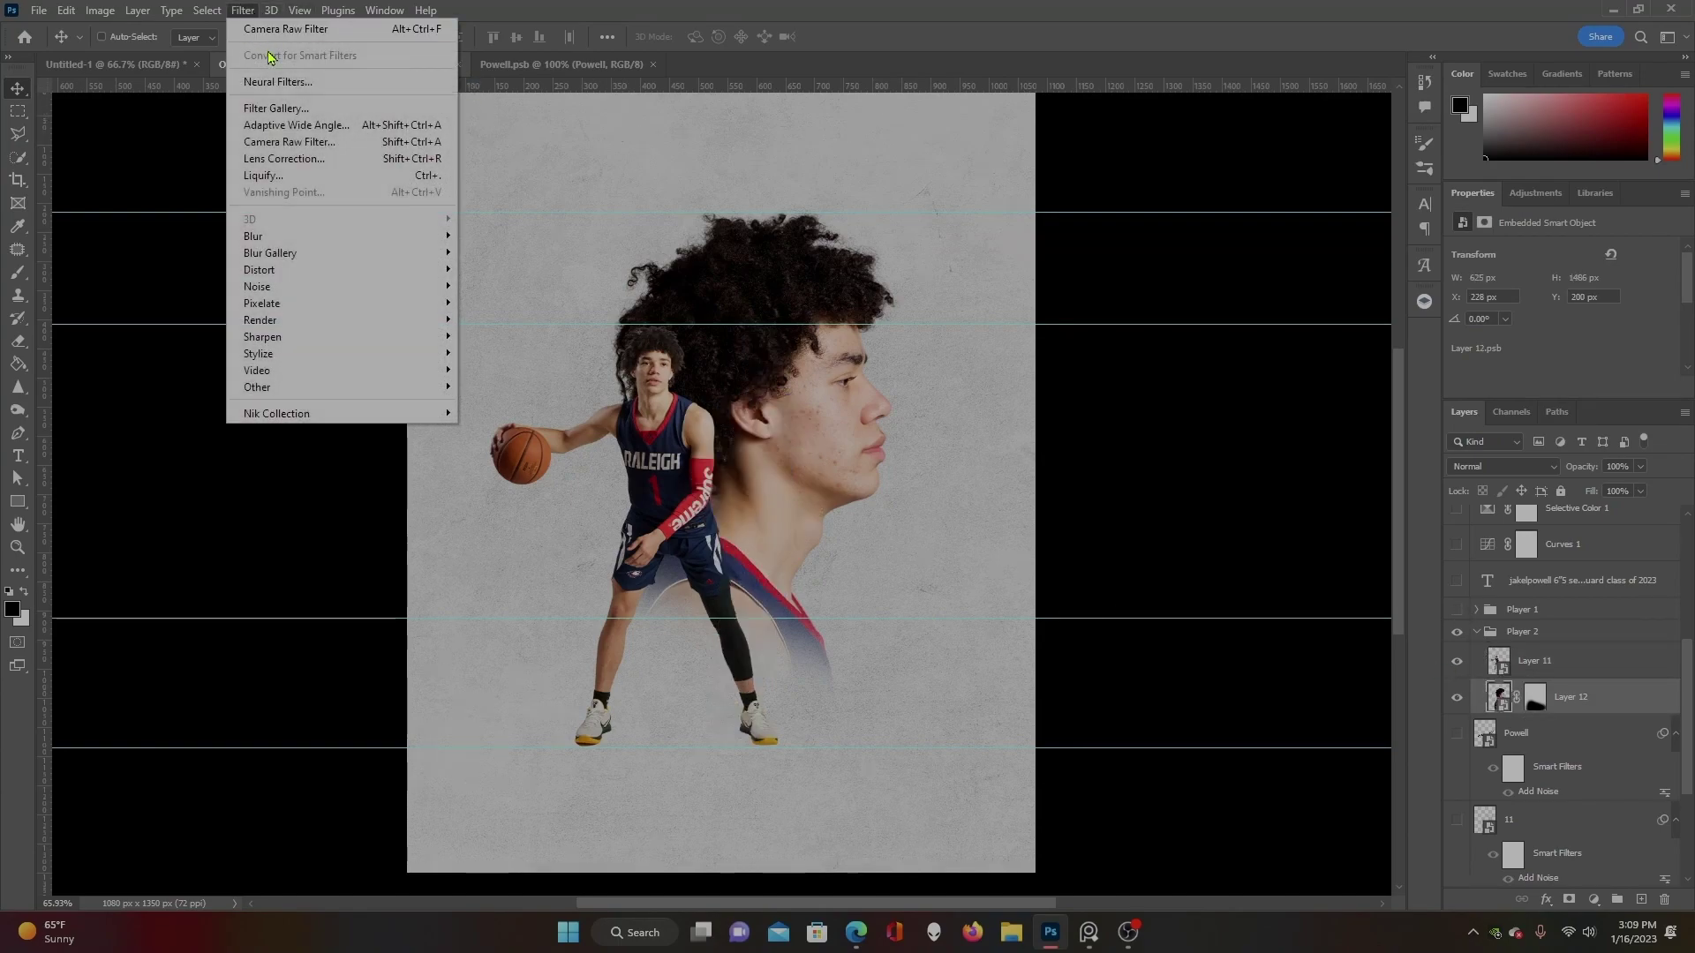
key(Escape)
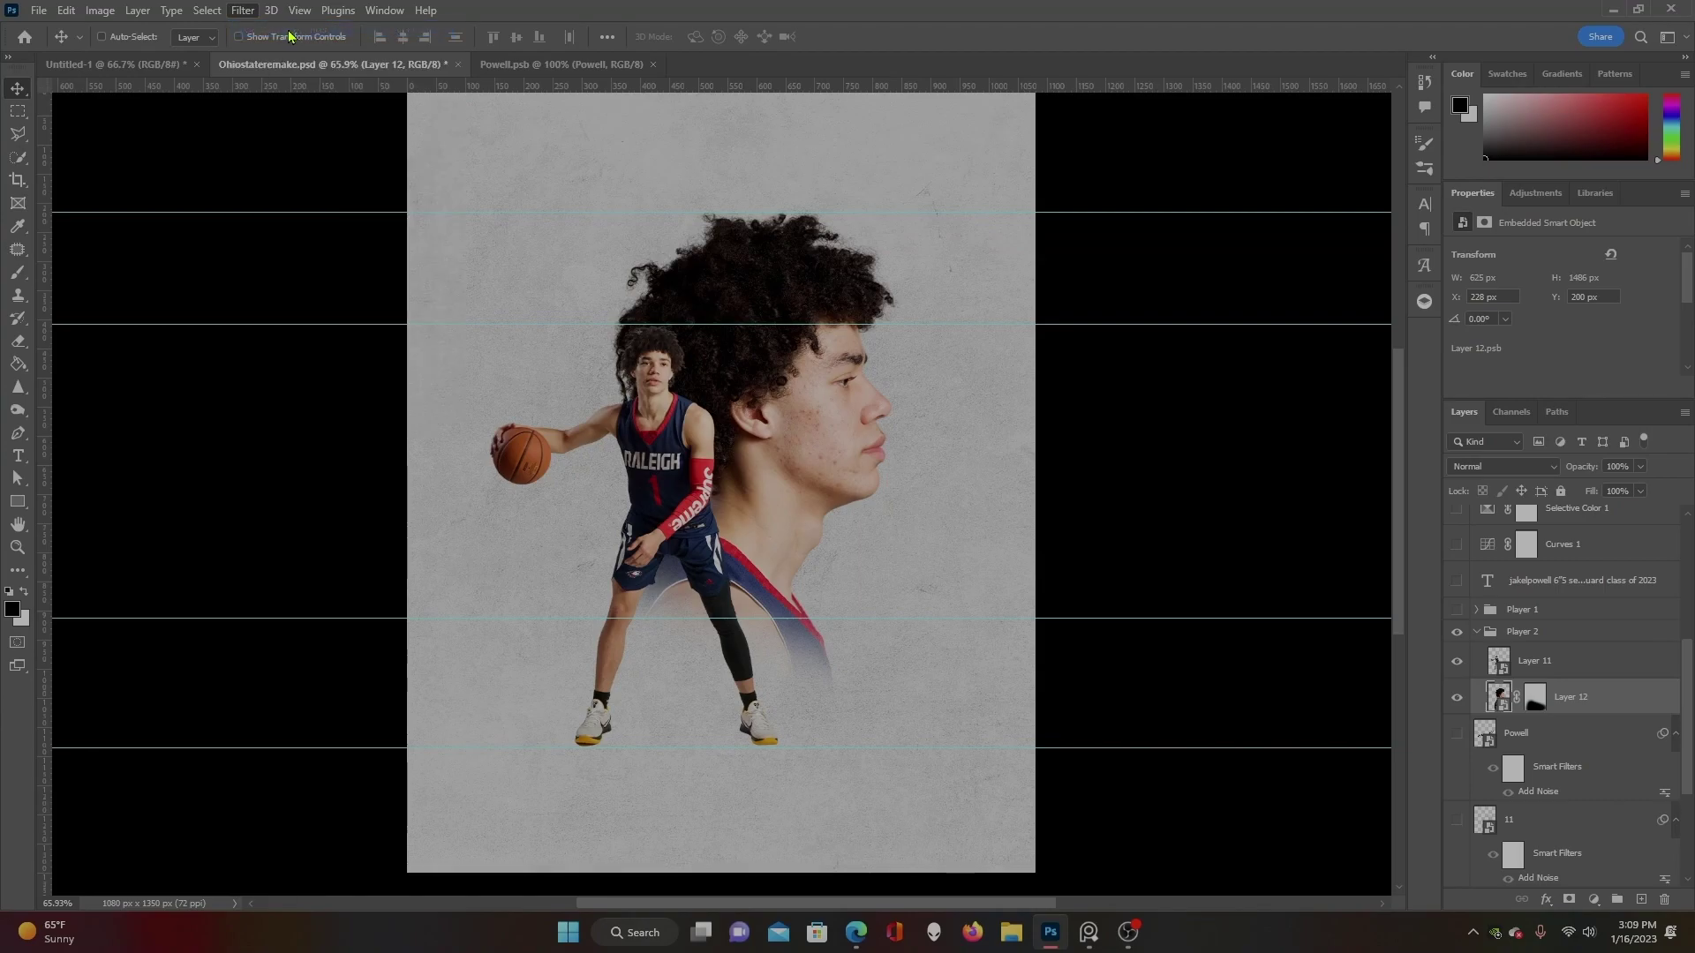
key(shift+ctrl+a)
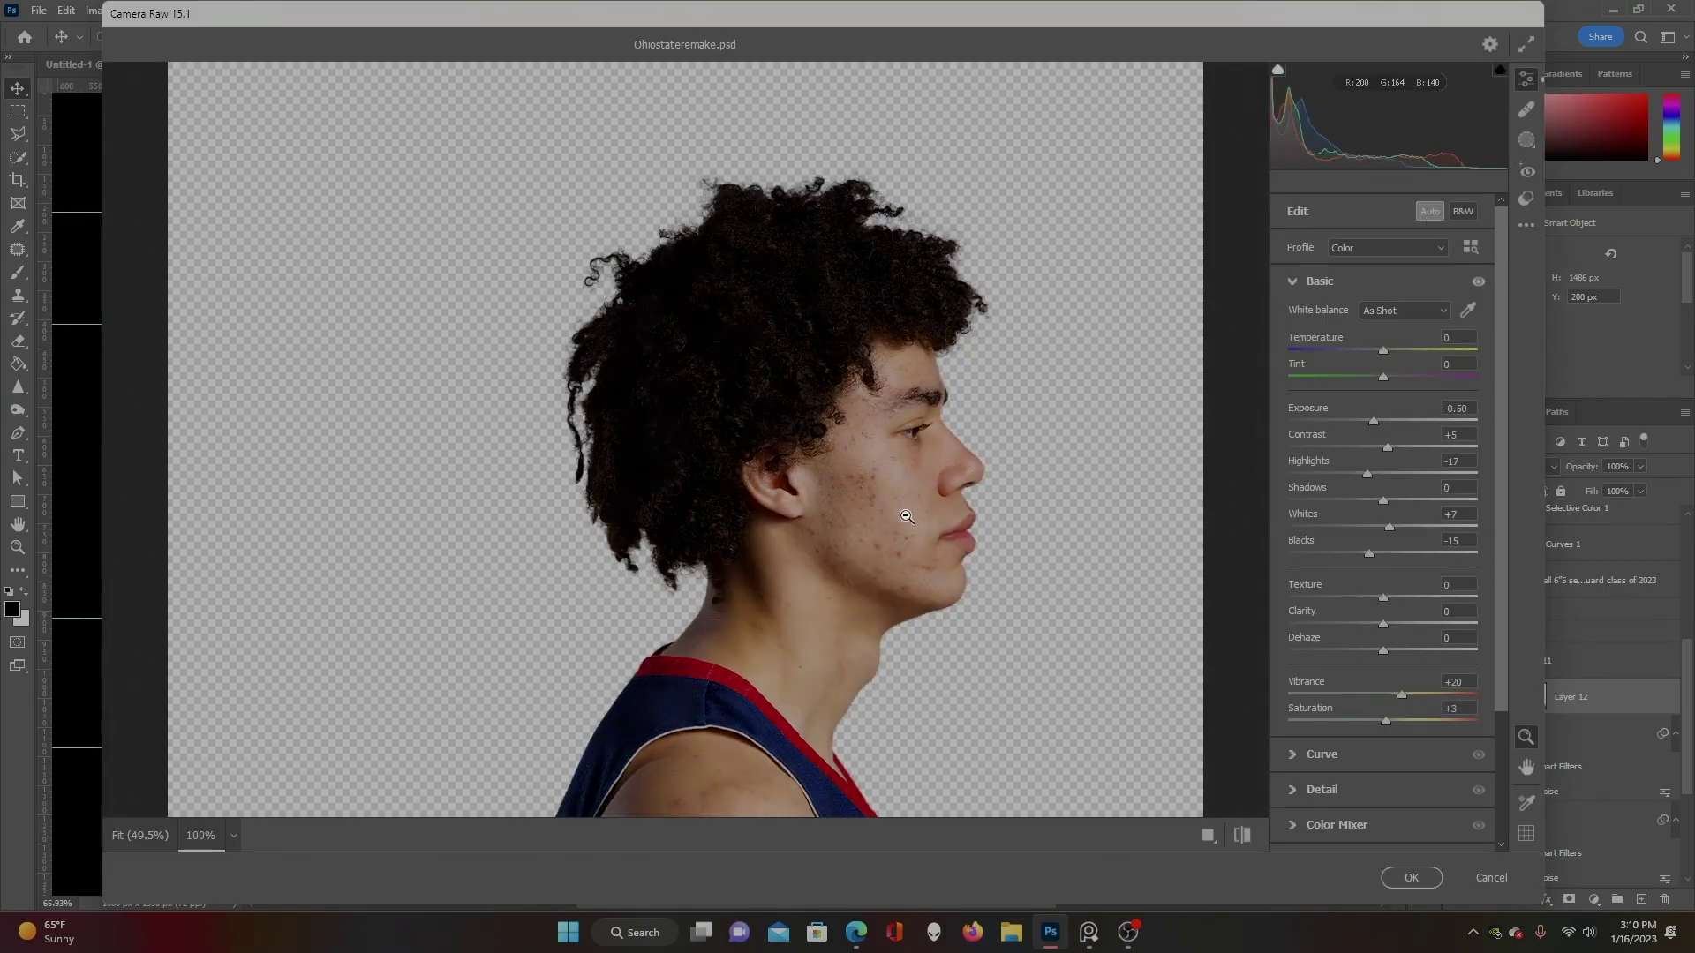
click(1526, 197)
click(1335, 554)
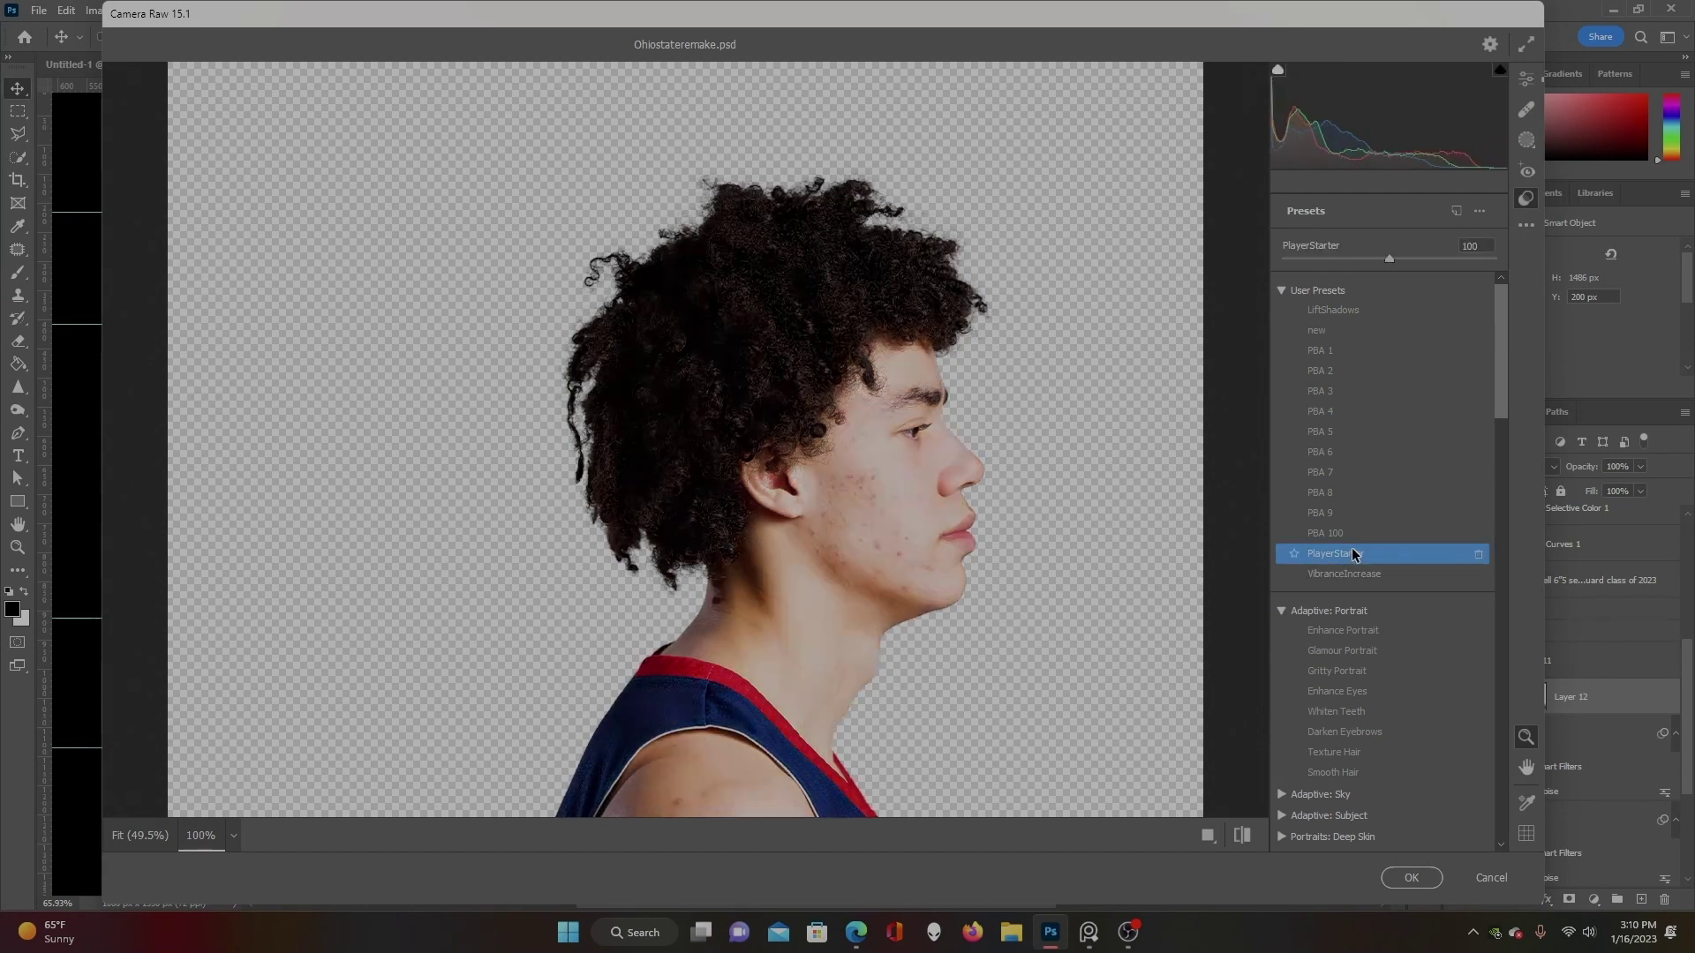
click(1354, 555)
click(1529, 79)
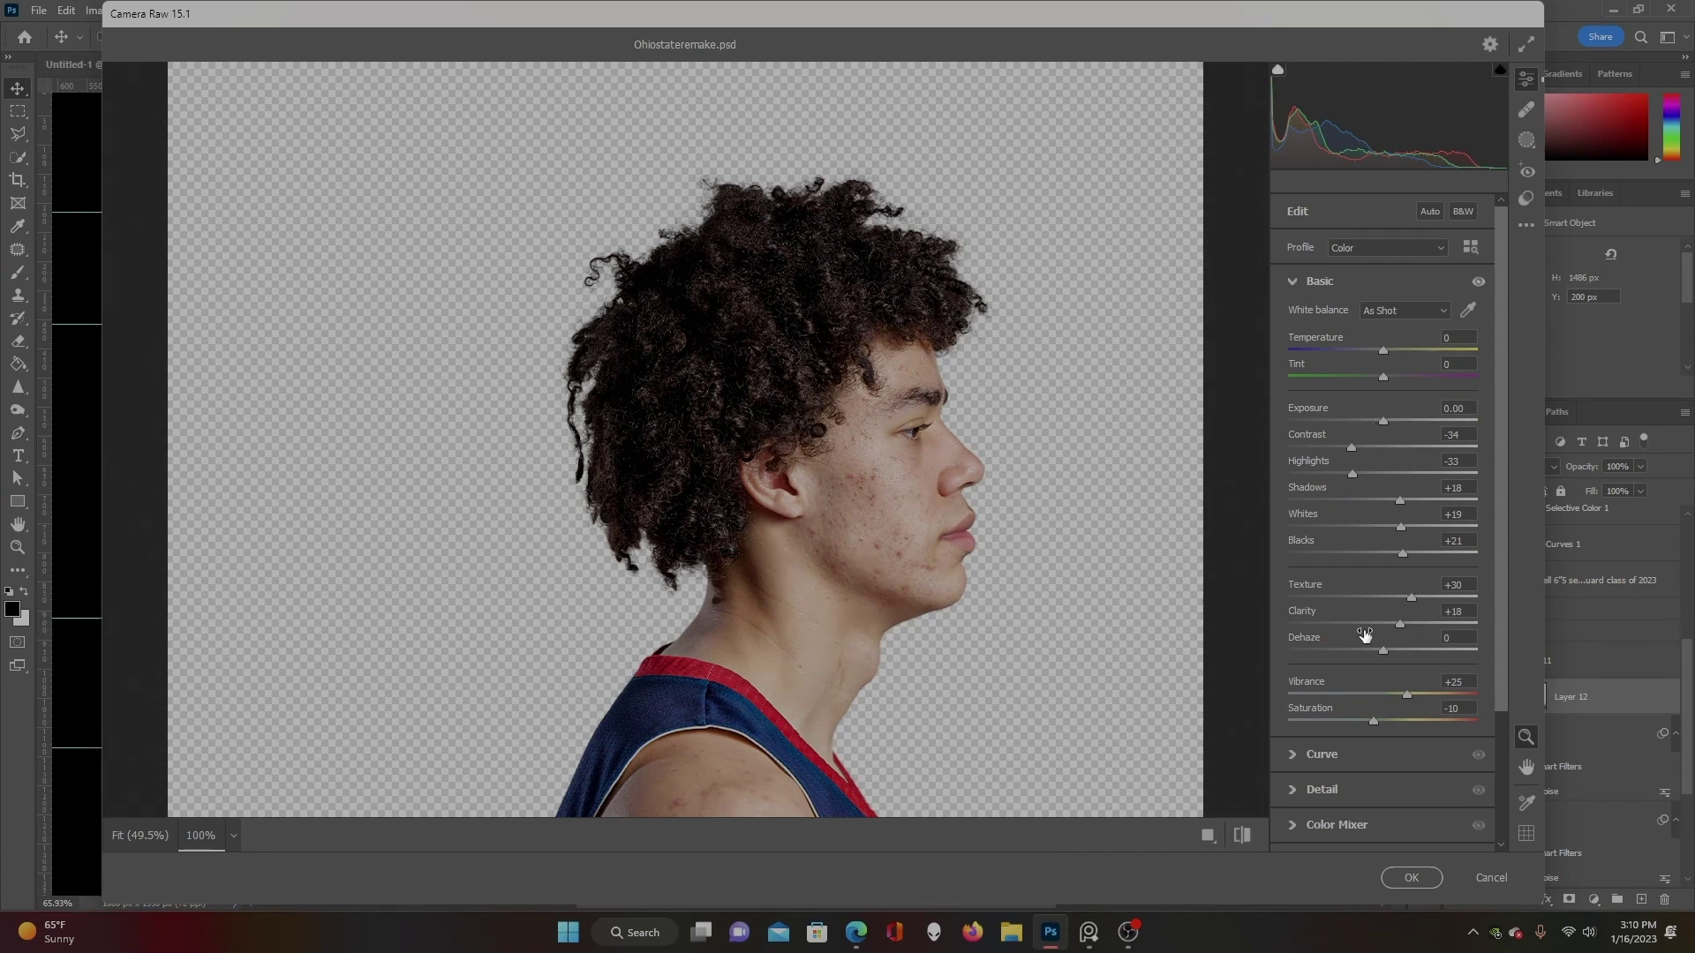
Raise Texture and set Sharpening to 43, then apply the Camera Raw filter.
scroll(1384, 565, down, 2)
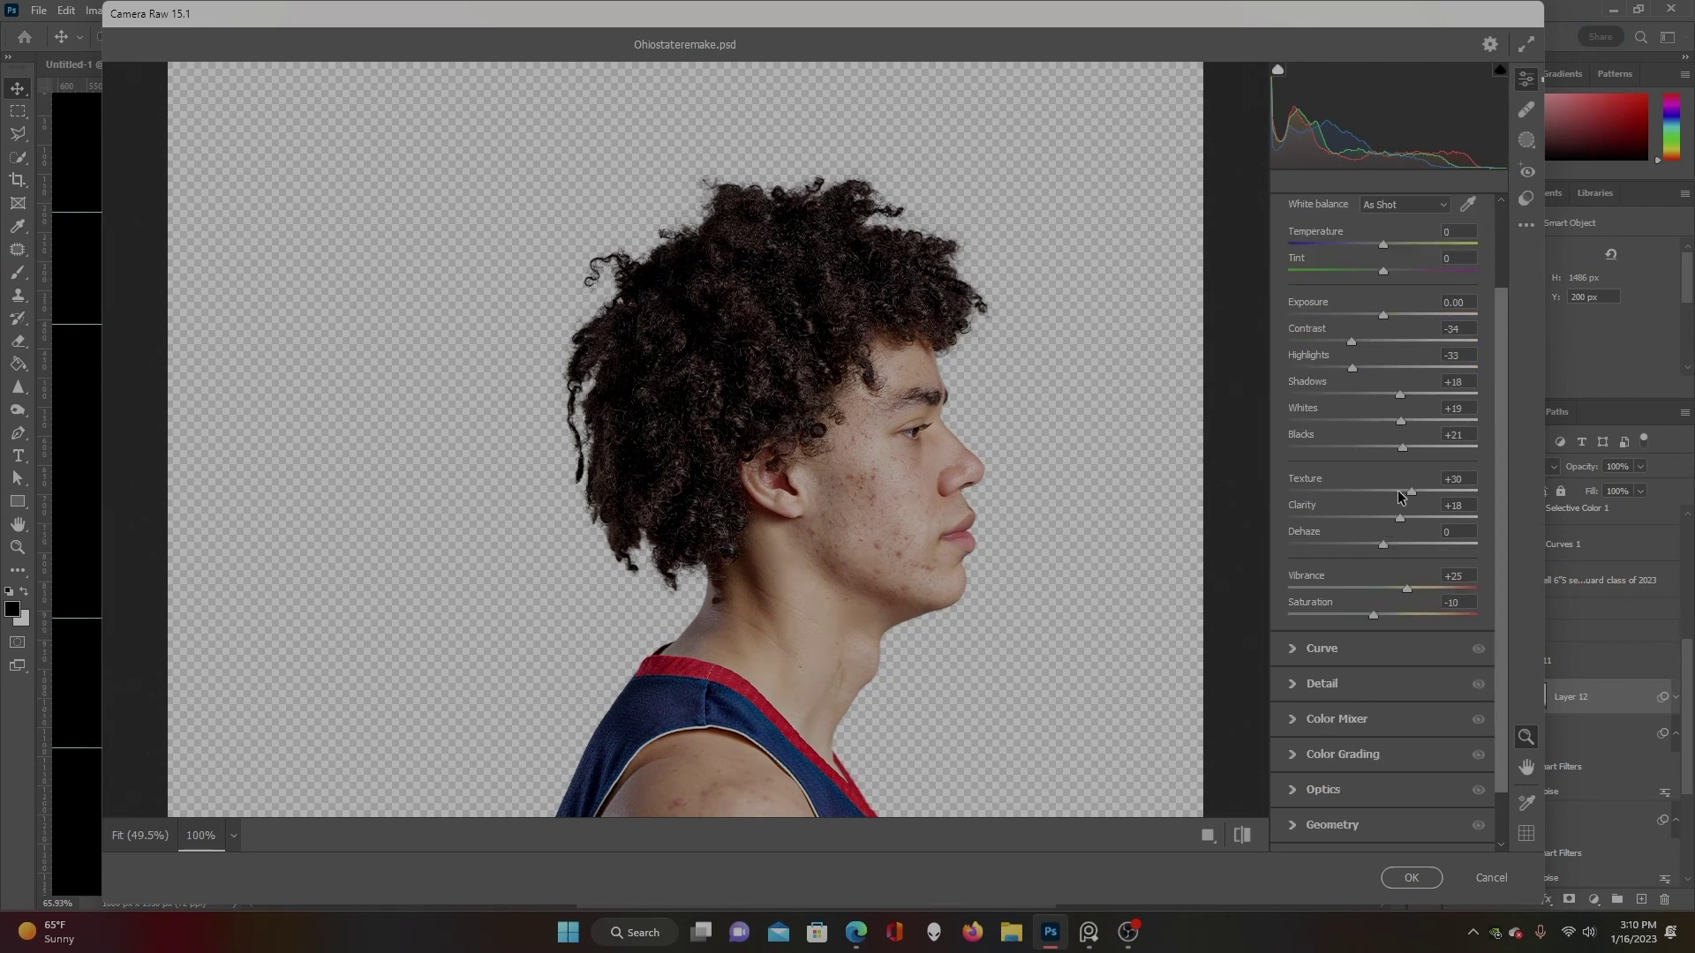
drag(1448, 491, 1476, 490)
scroll(1413, 540, down, 1)
click(1324, 623)
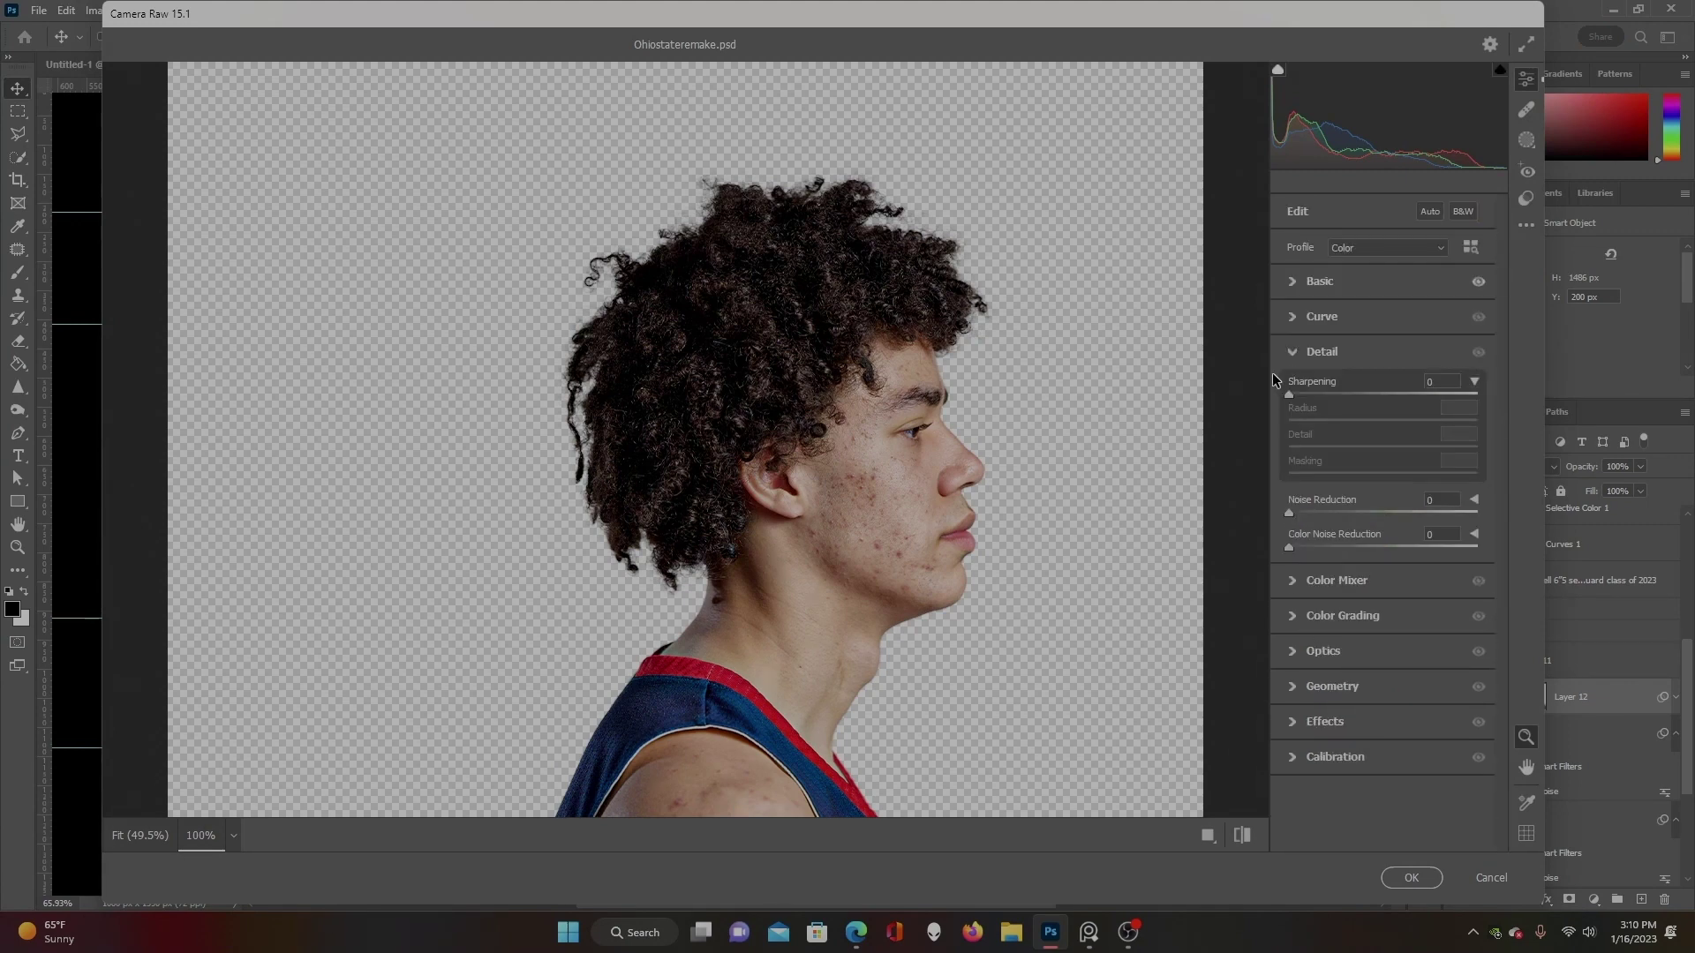
drag(1290, 395, 1335, 394)
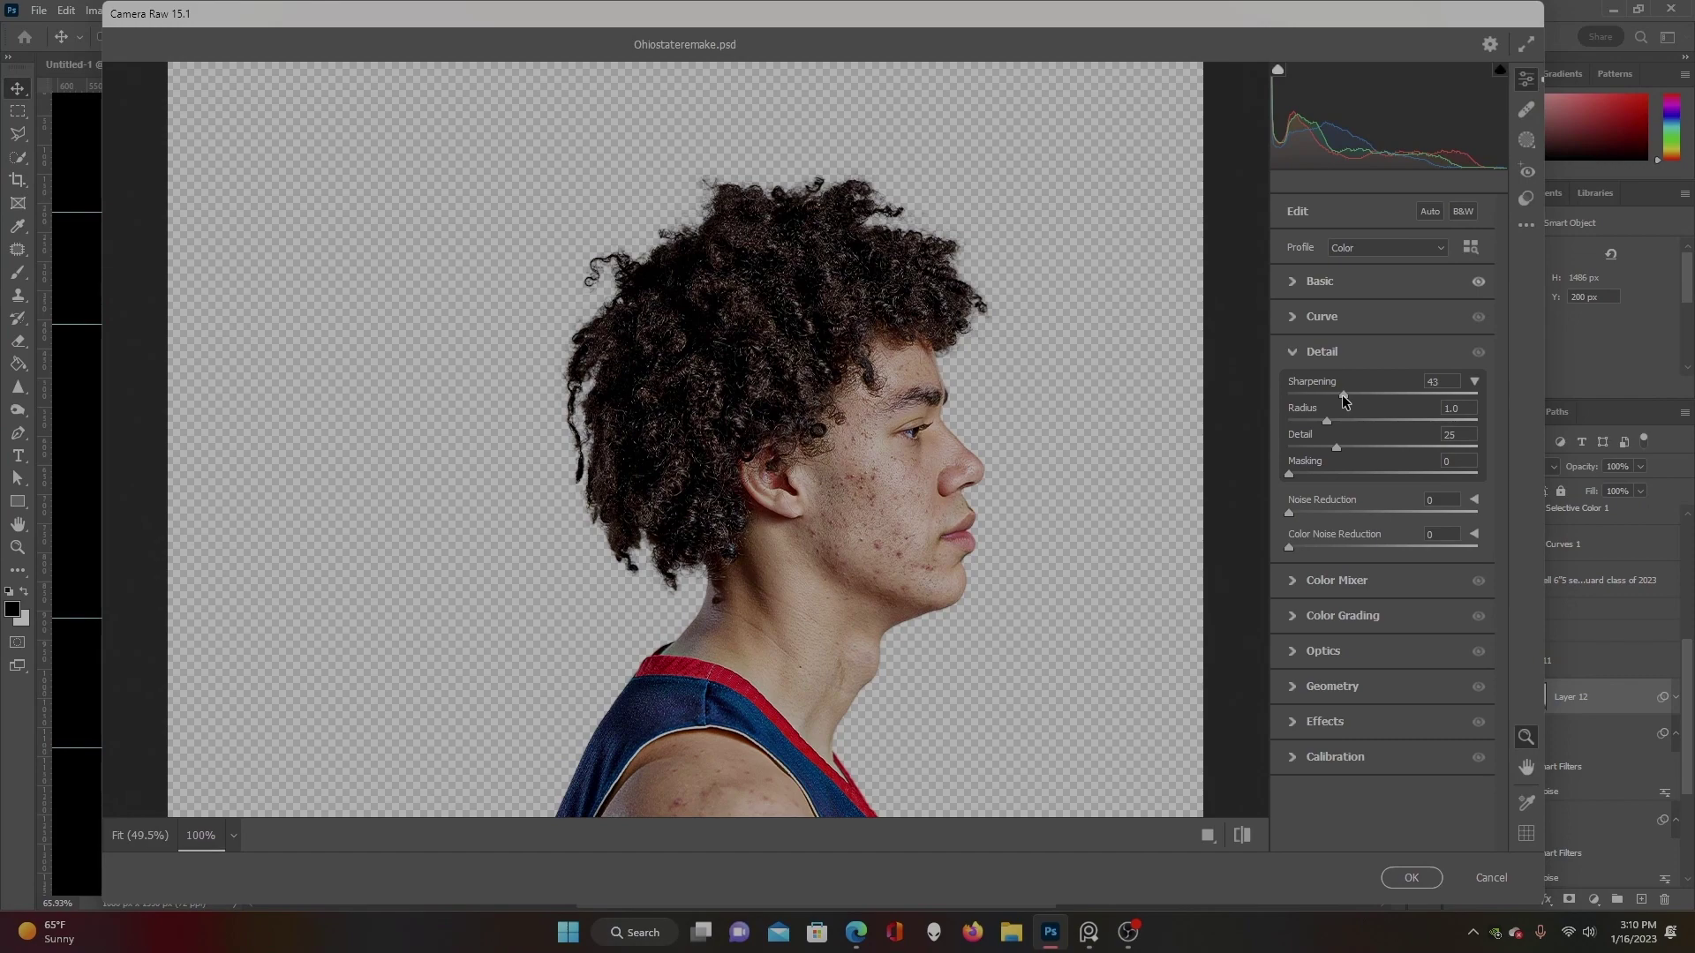
click(1411, 877)
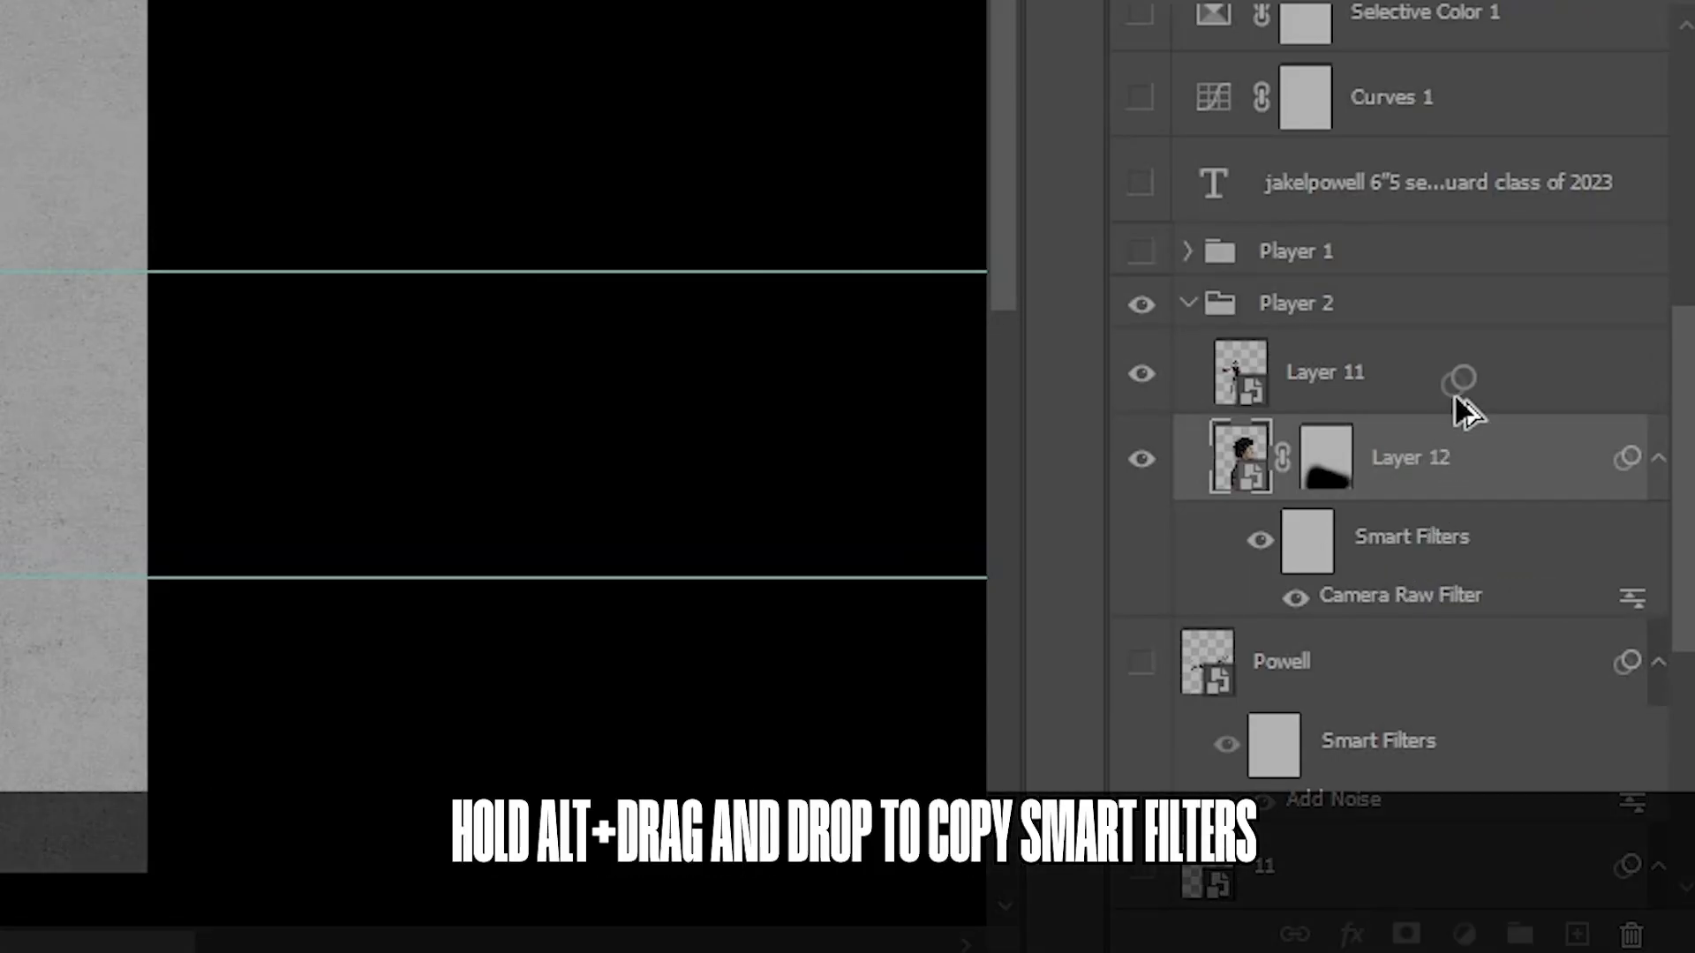
Copy Layer 12's Camera Raw smart filter onto Layer 11 and toggle its visibility to compare.
drag(1431, 408, 1389, 380)
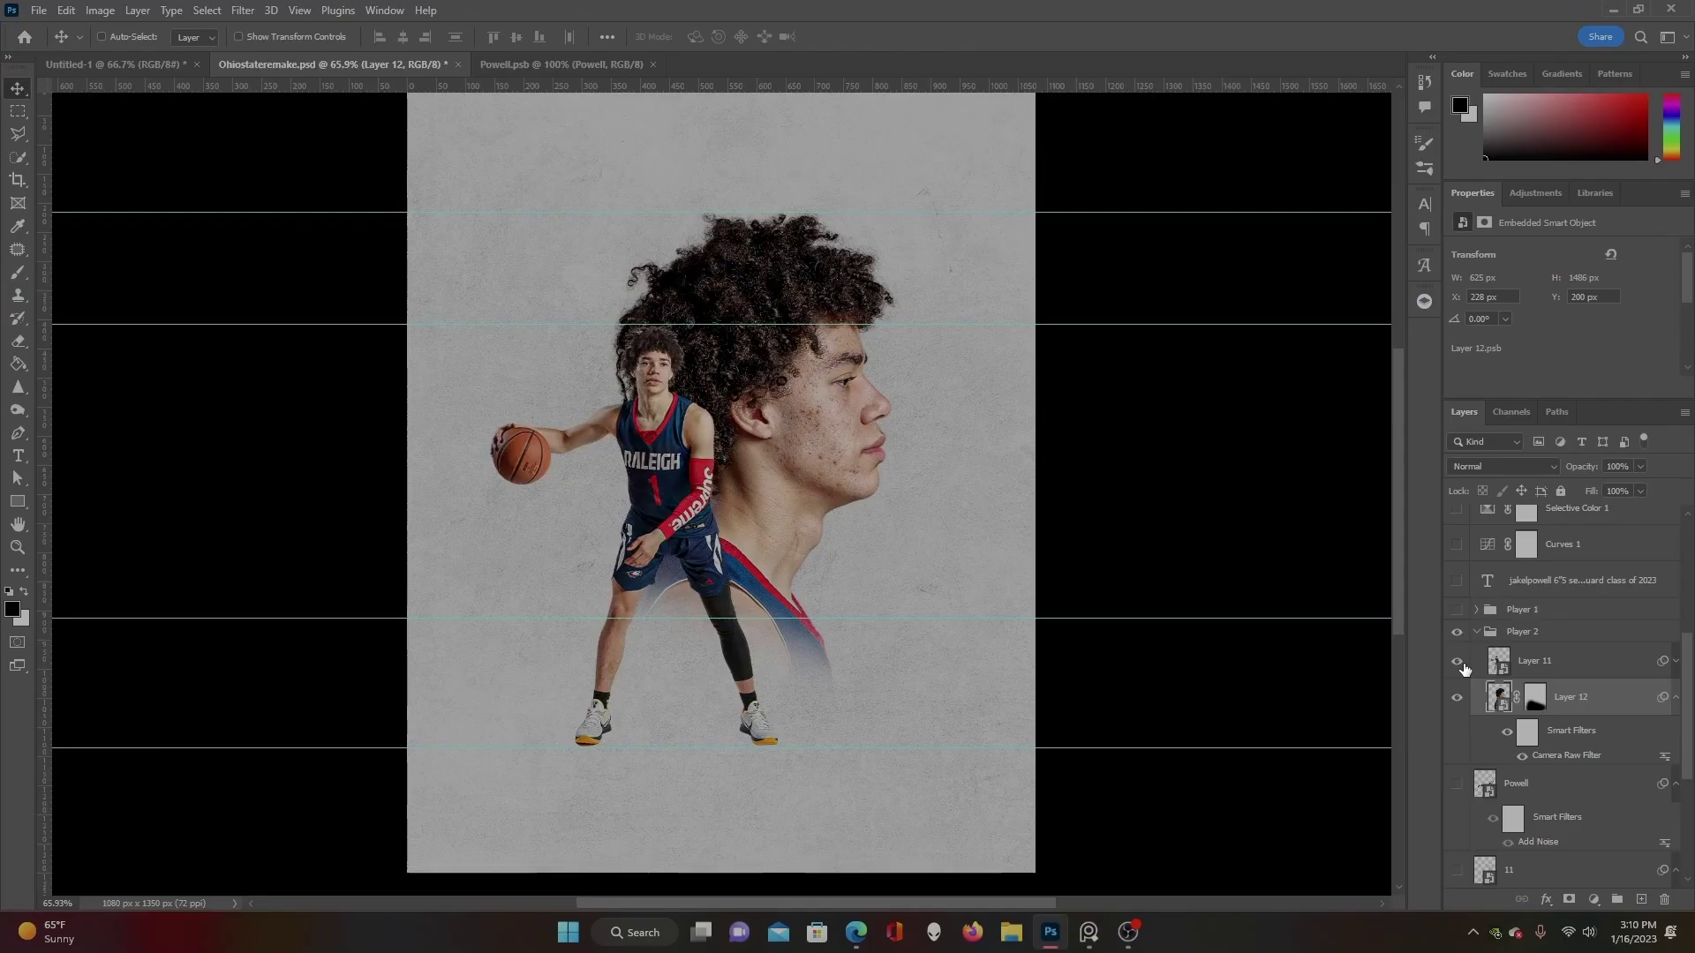
click(1458, 662)
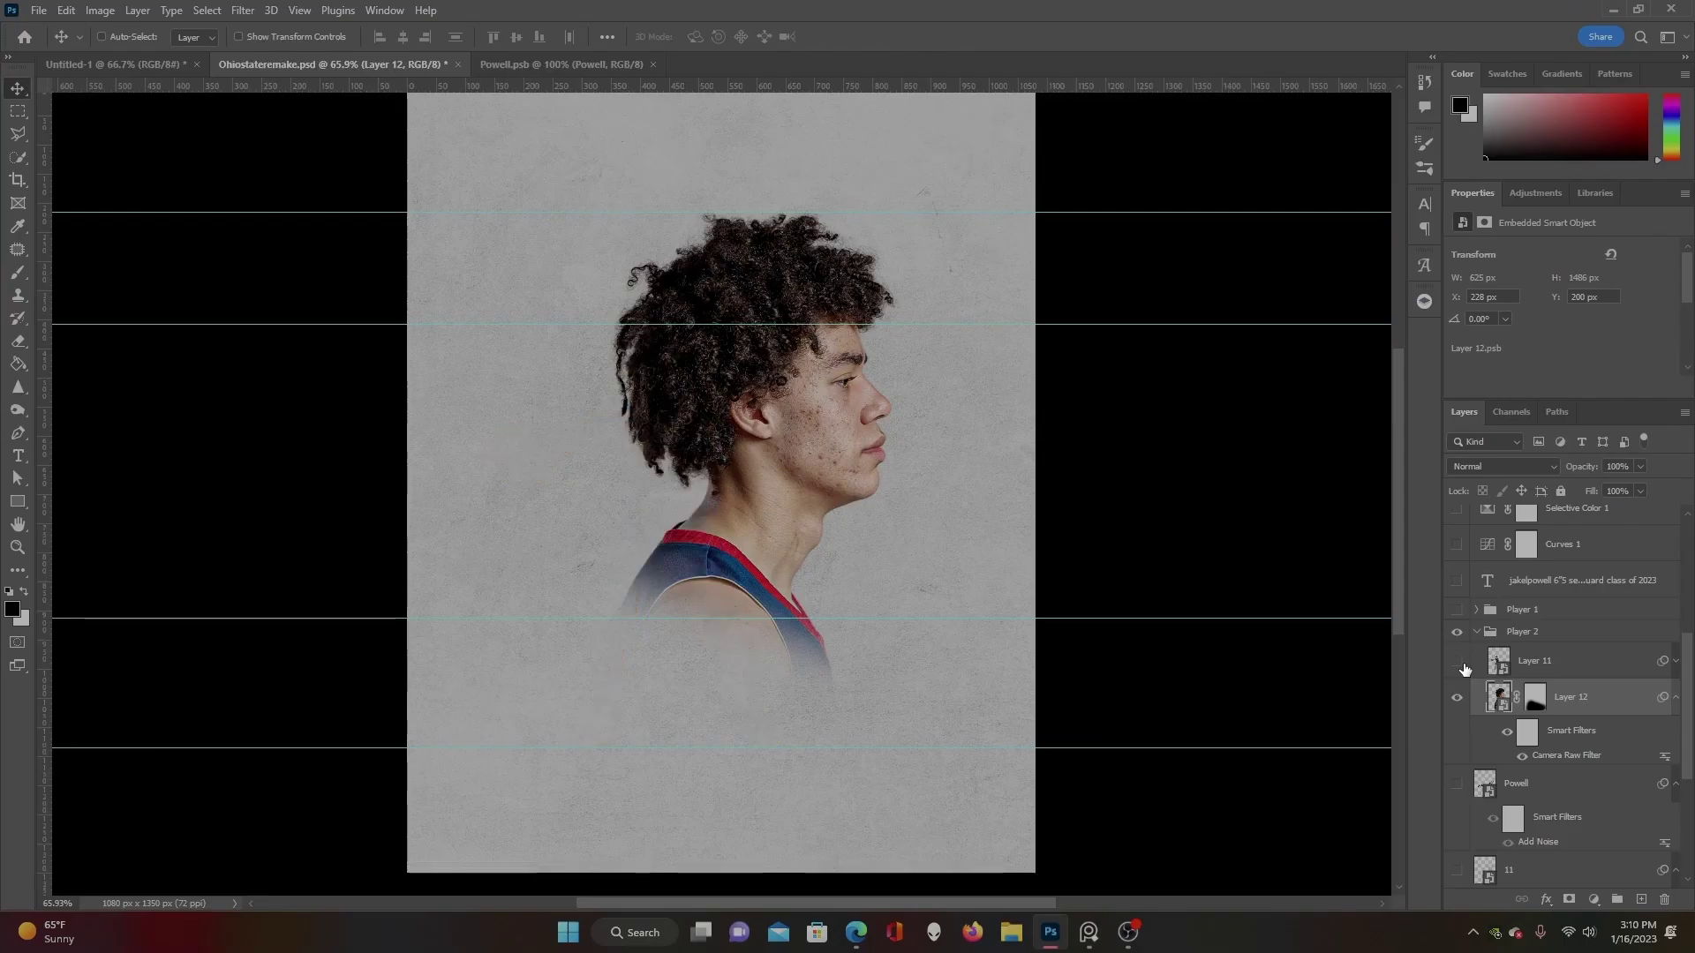
click(1457, 662)
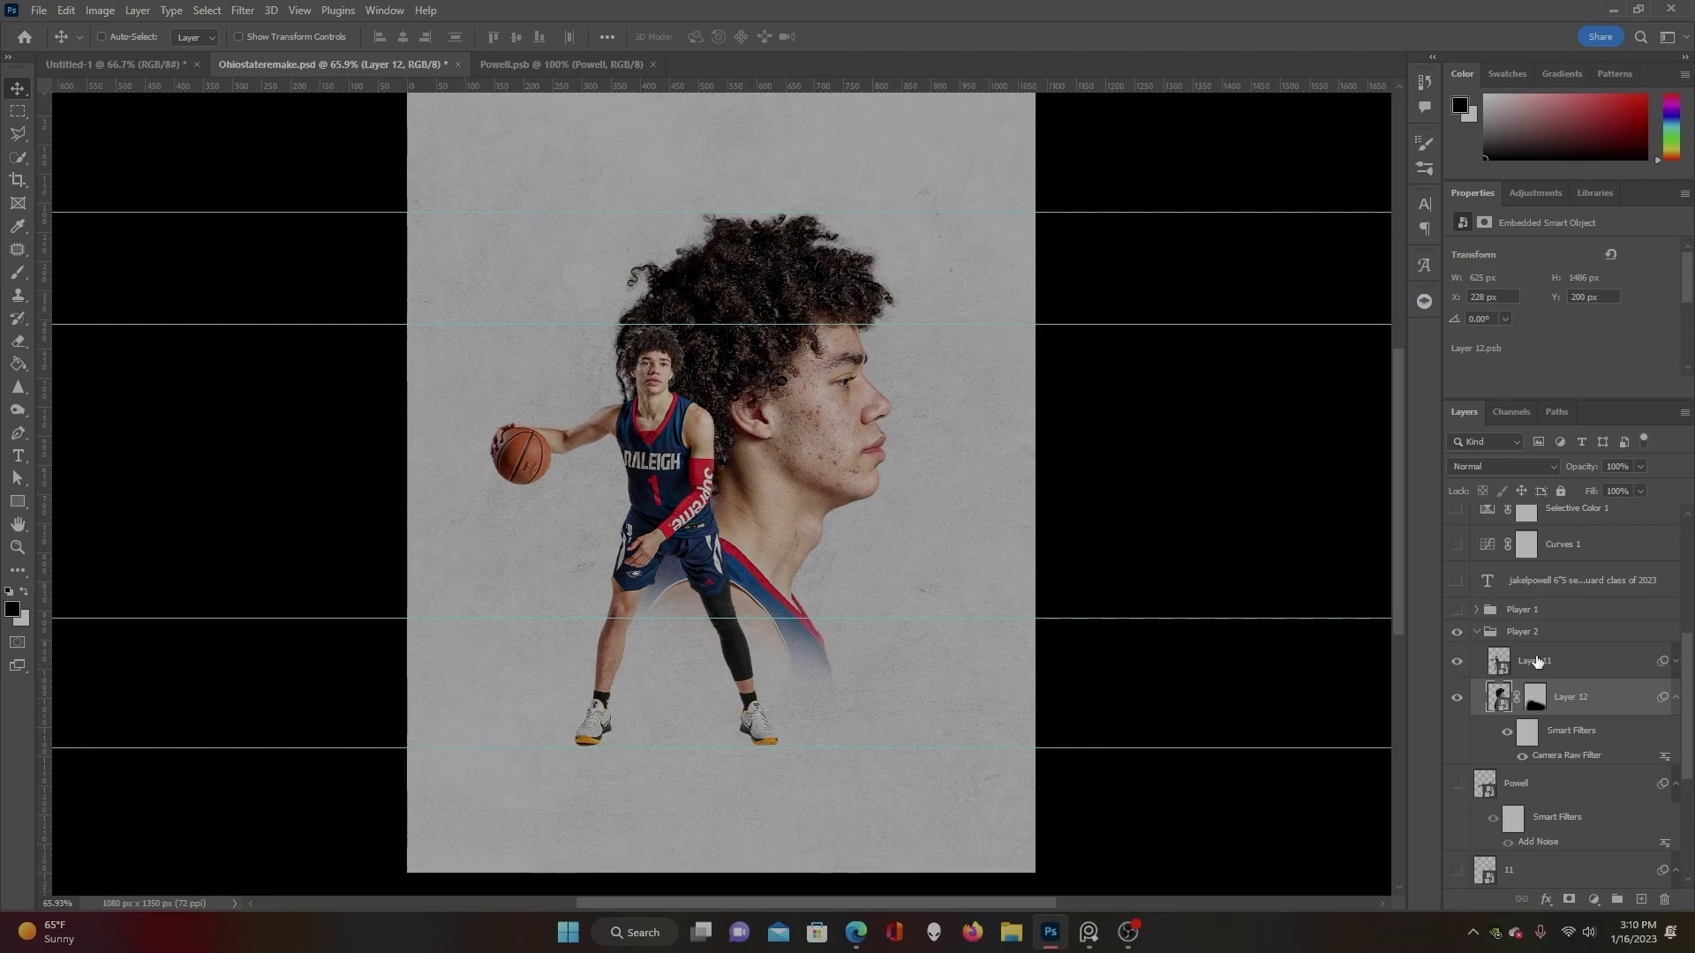
Check the football reference poster, then close it to return to the basketball poster.
scroll(1473, 700, down, 3)
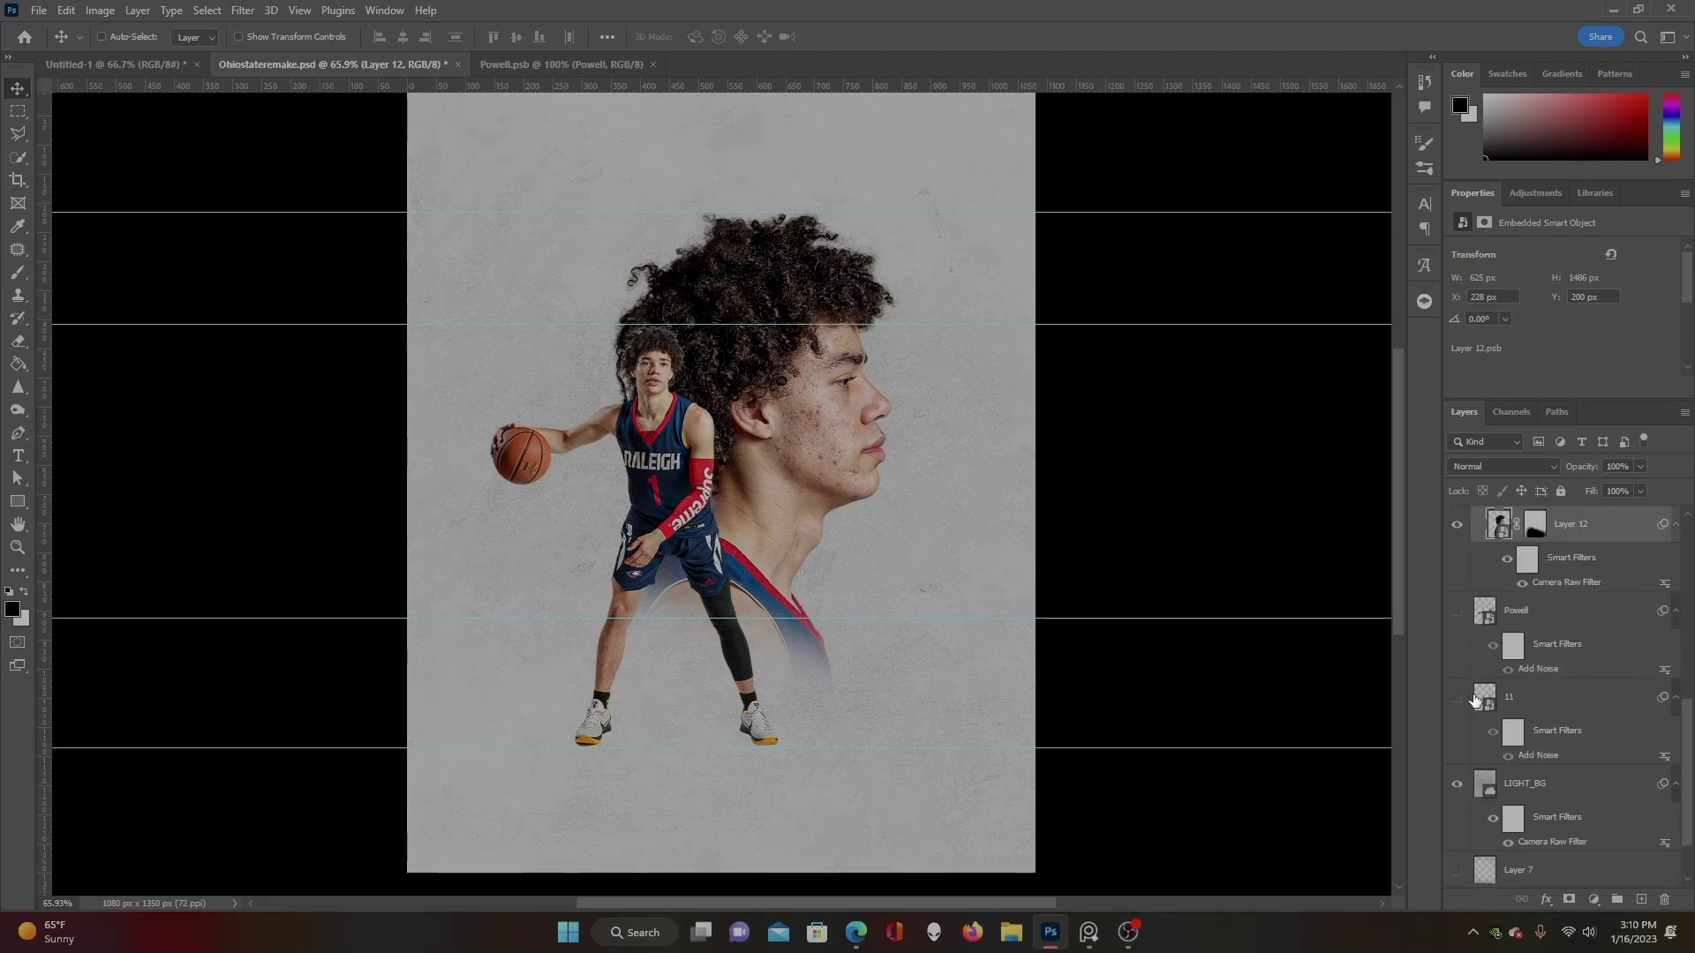
click(1089, 932)
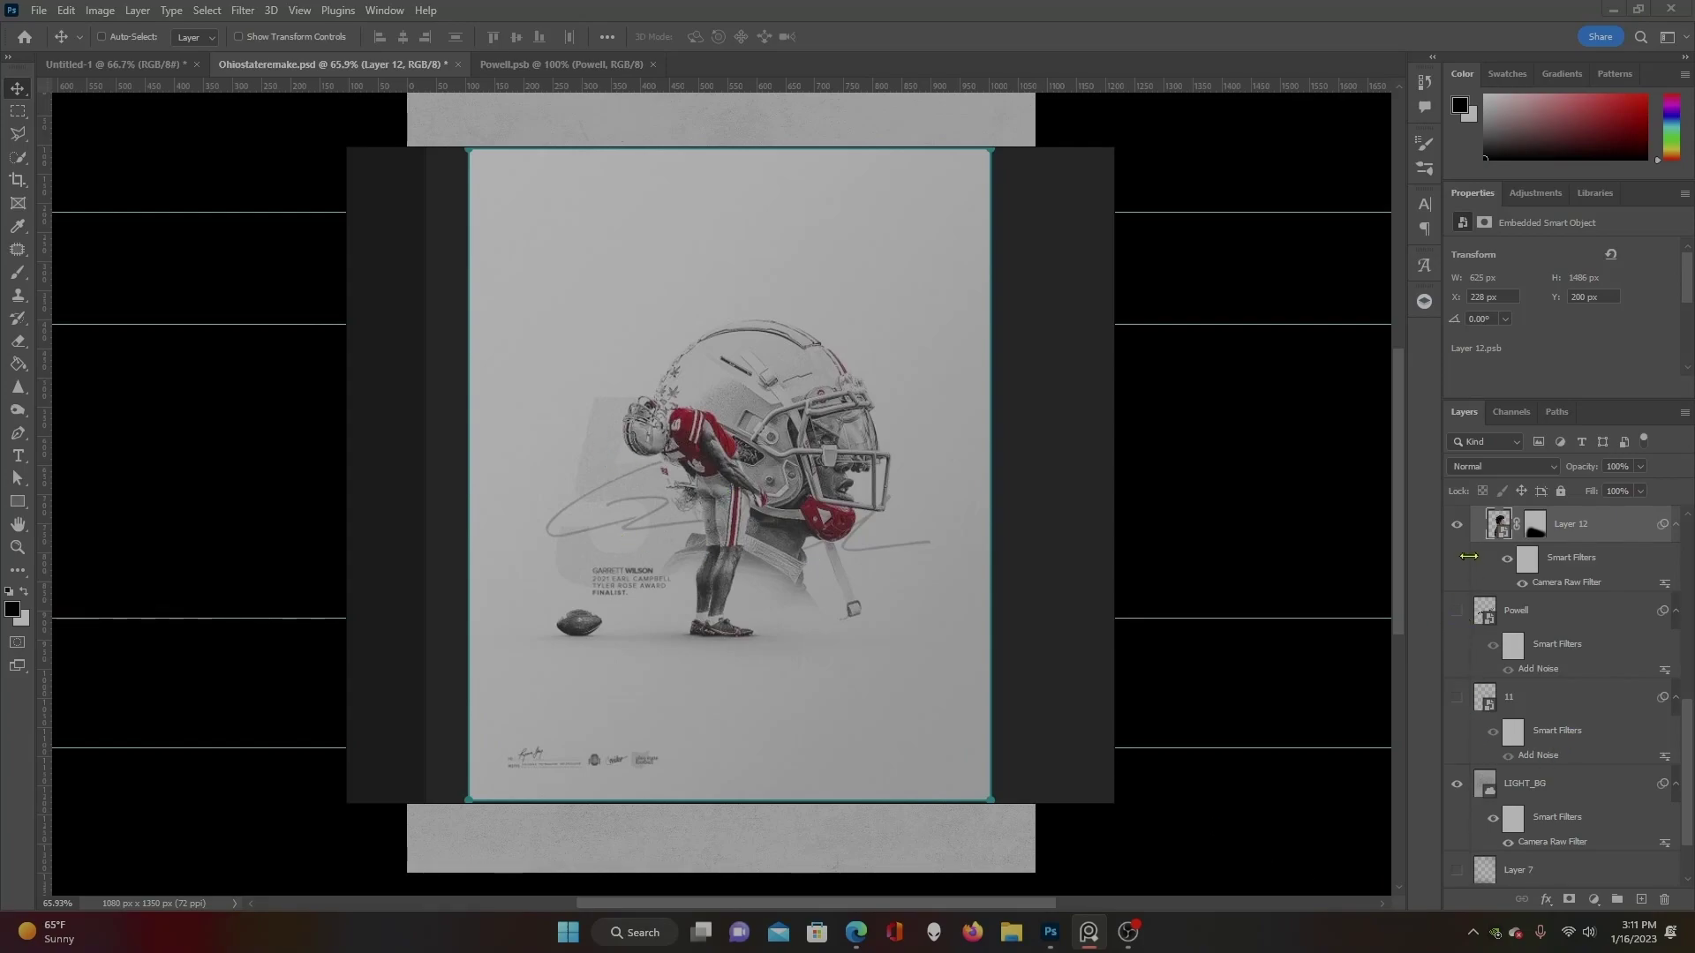
click(1129, 934)
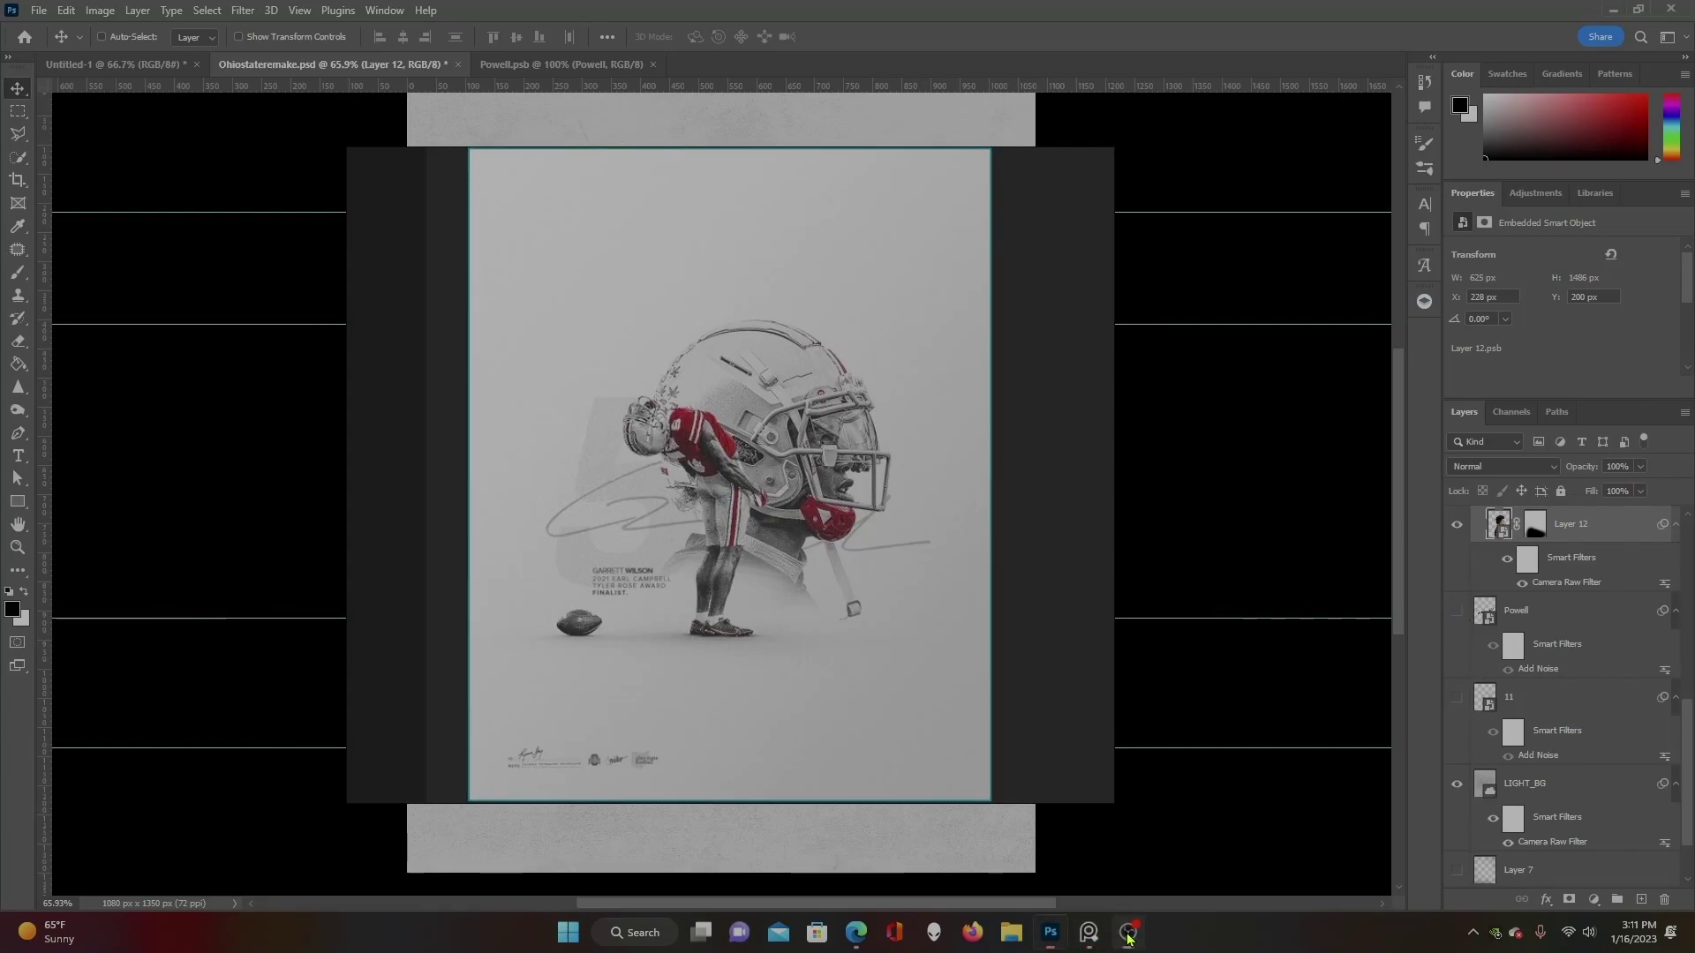
click(1129, 934)
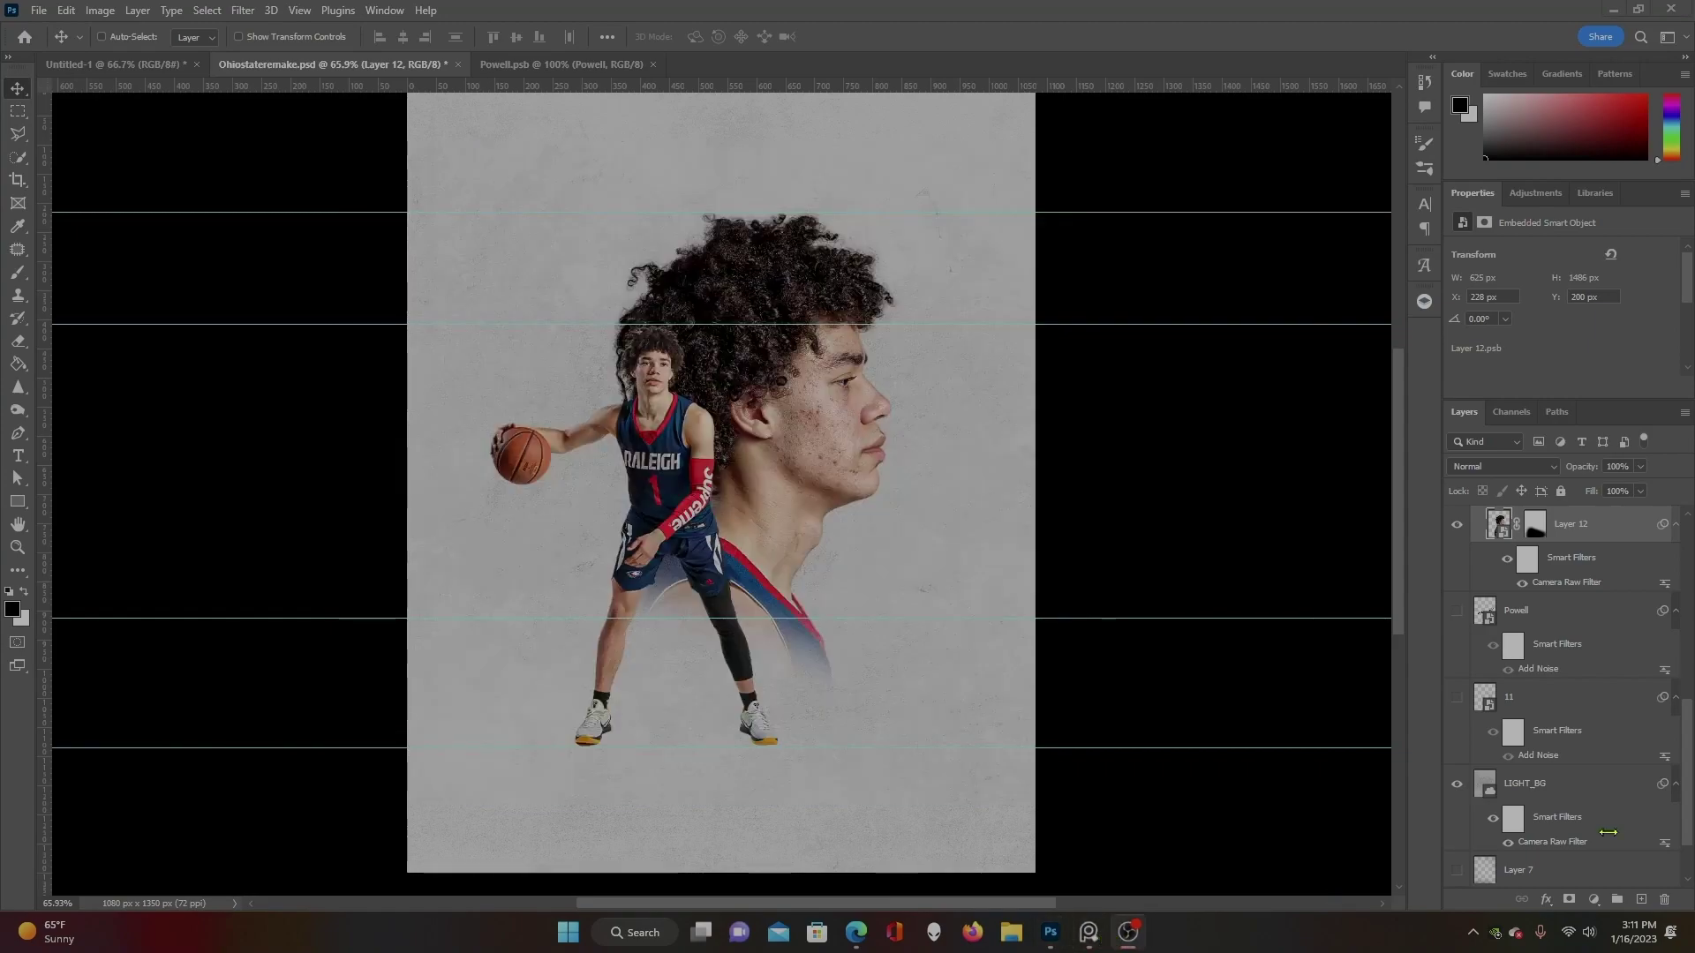
scroll(1483, 755, up, 3)
scroll(1481, 733, up, 2)
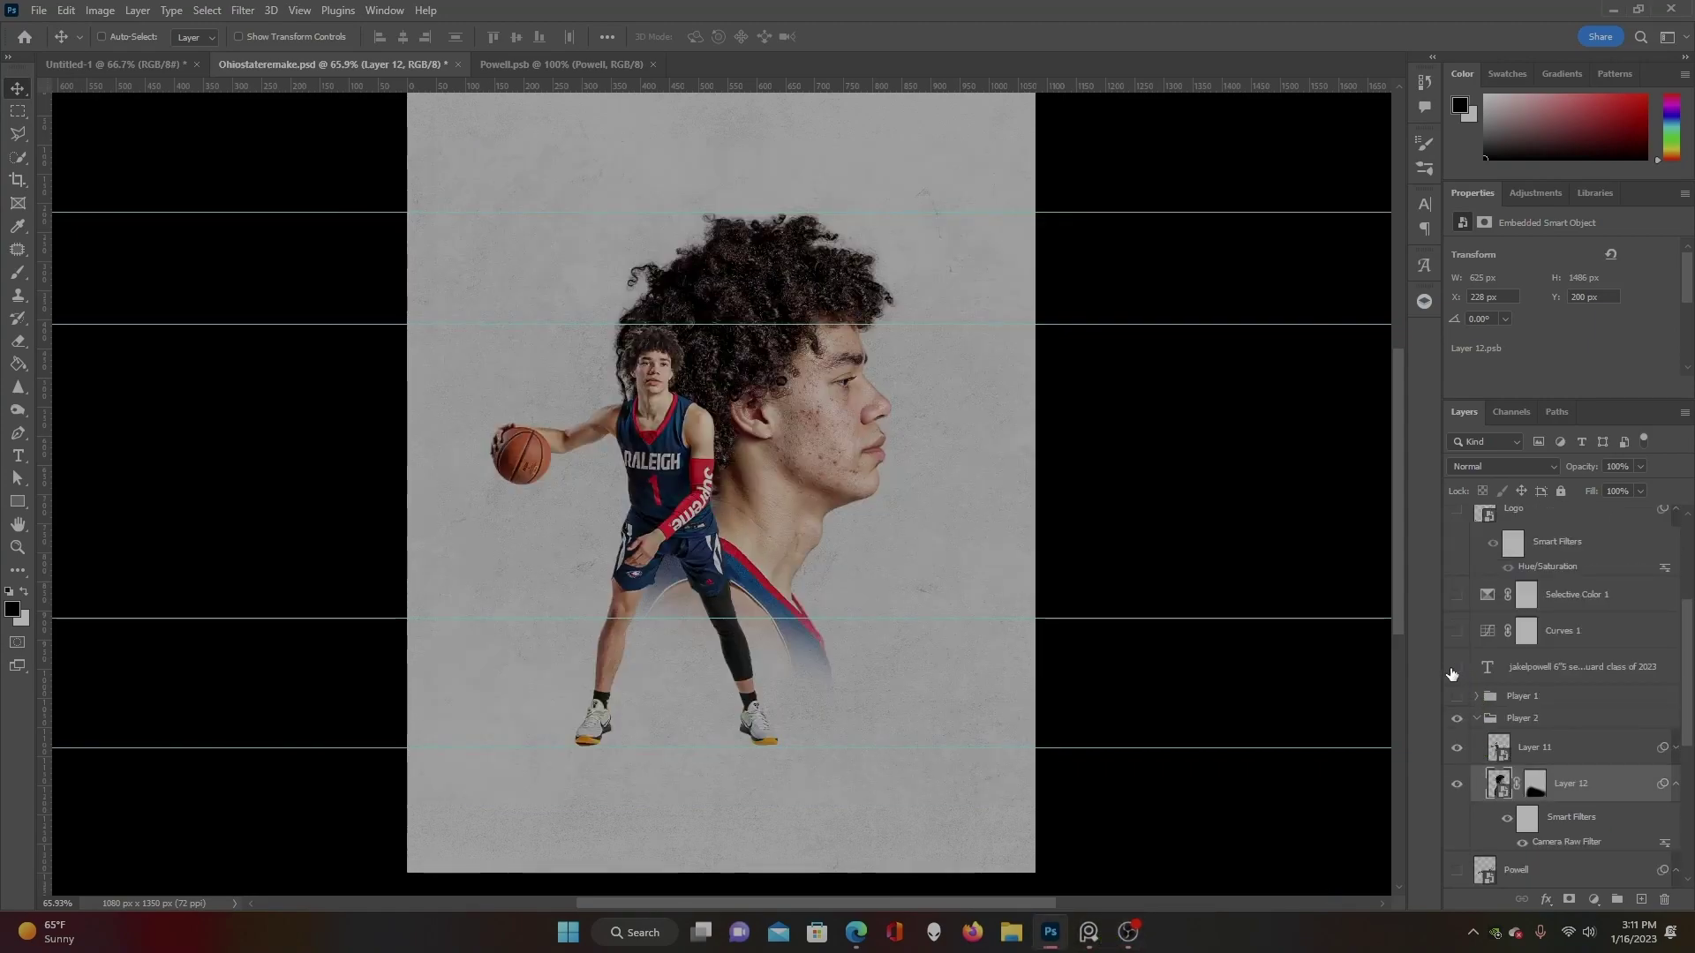
Show the player info text layer and position it left, beside the dribbling player.
click(1456, 670)
click(1496, 673)
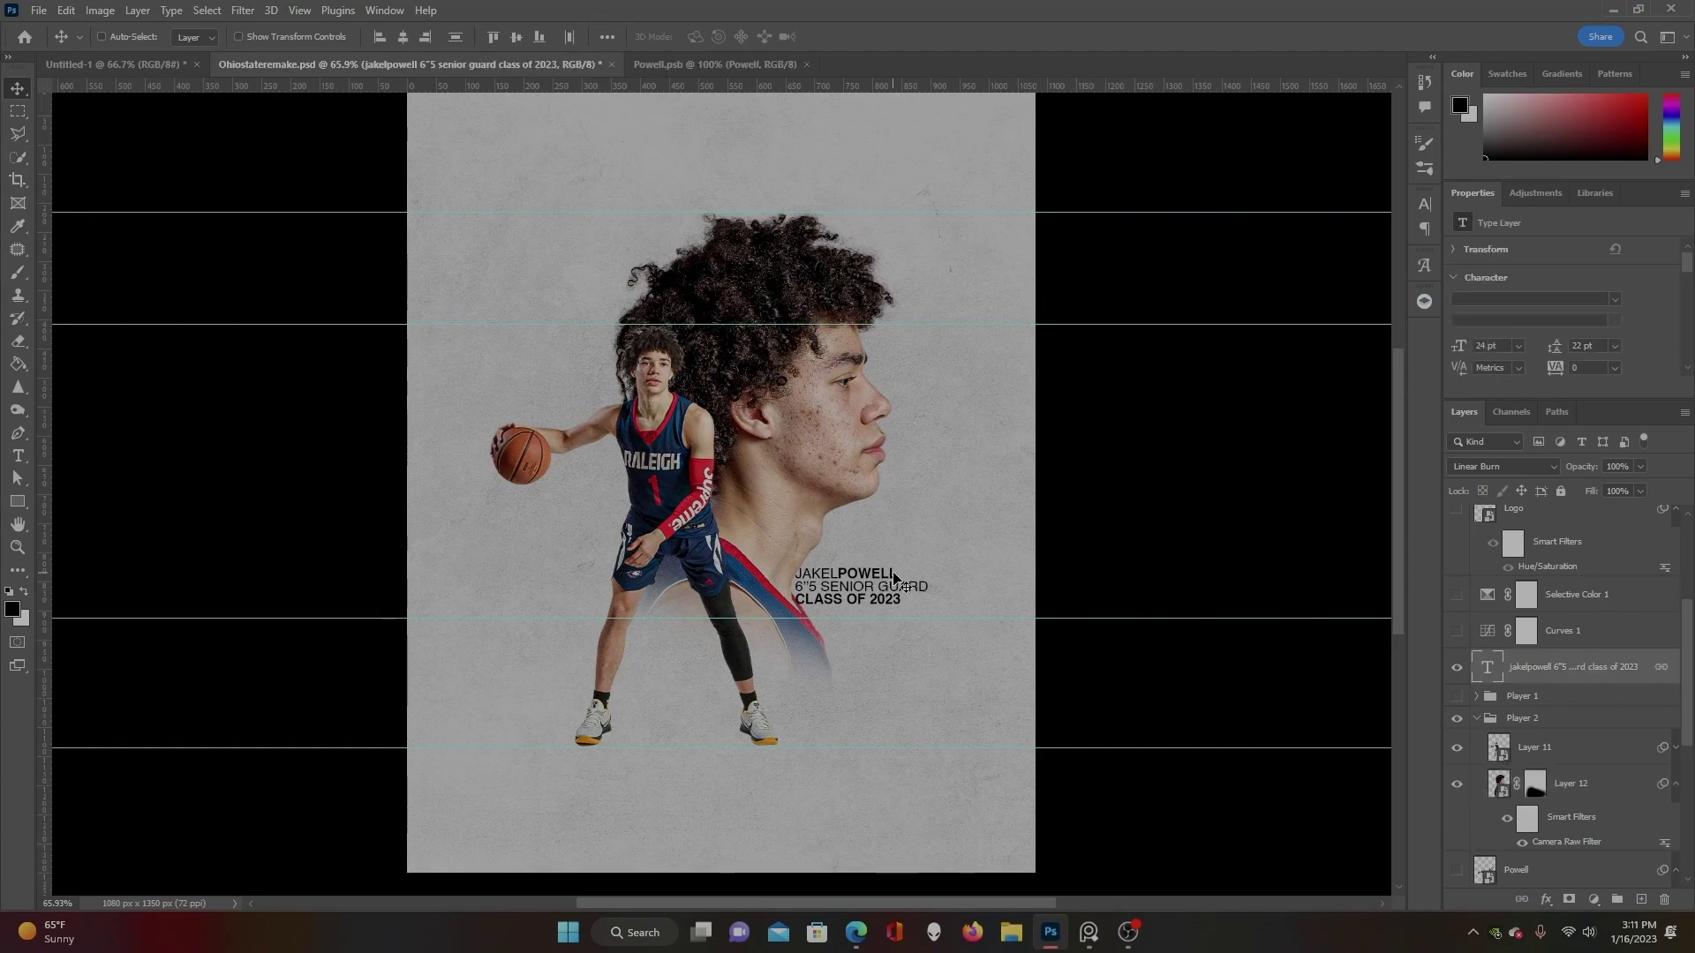
drag(867, 577, 537, 591)
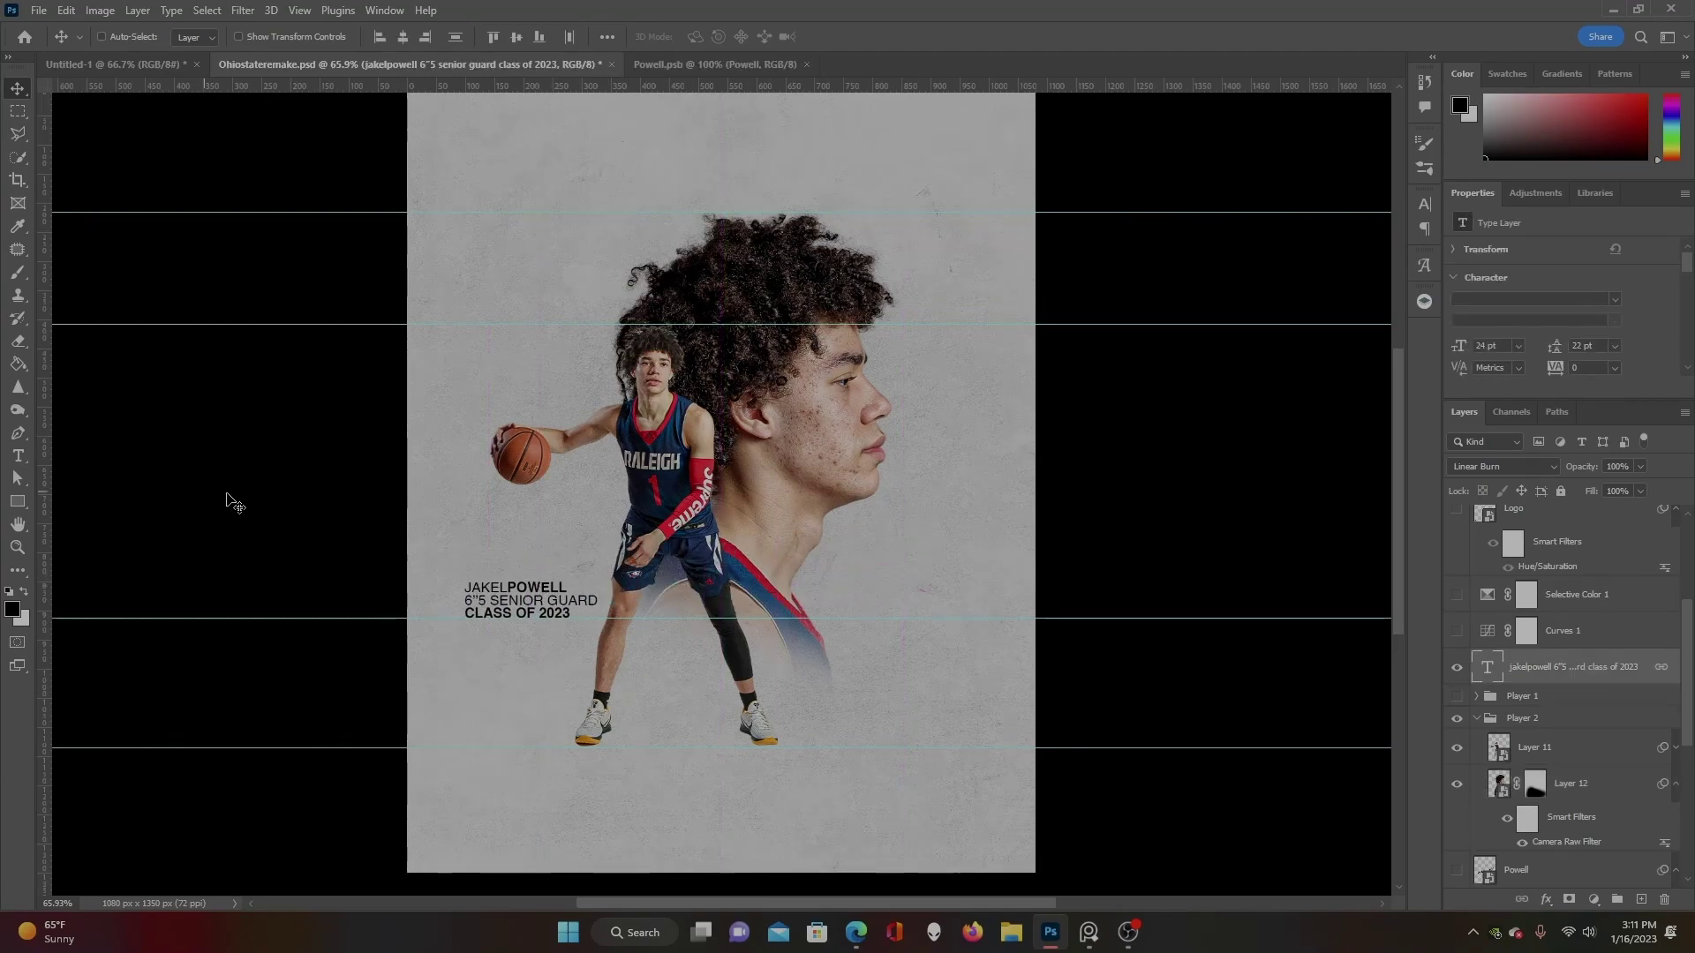
click(17, 455)
click(473, 585)
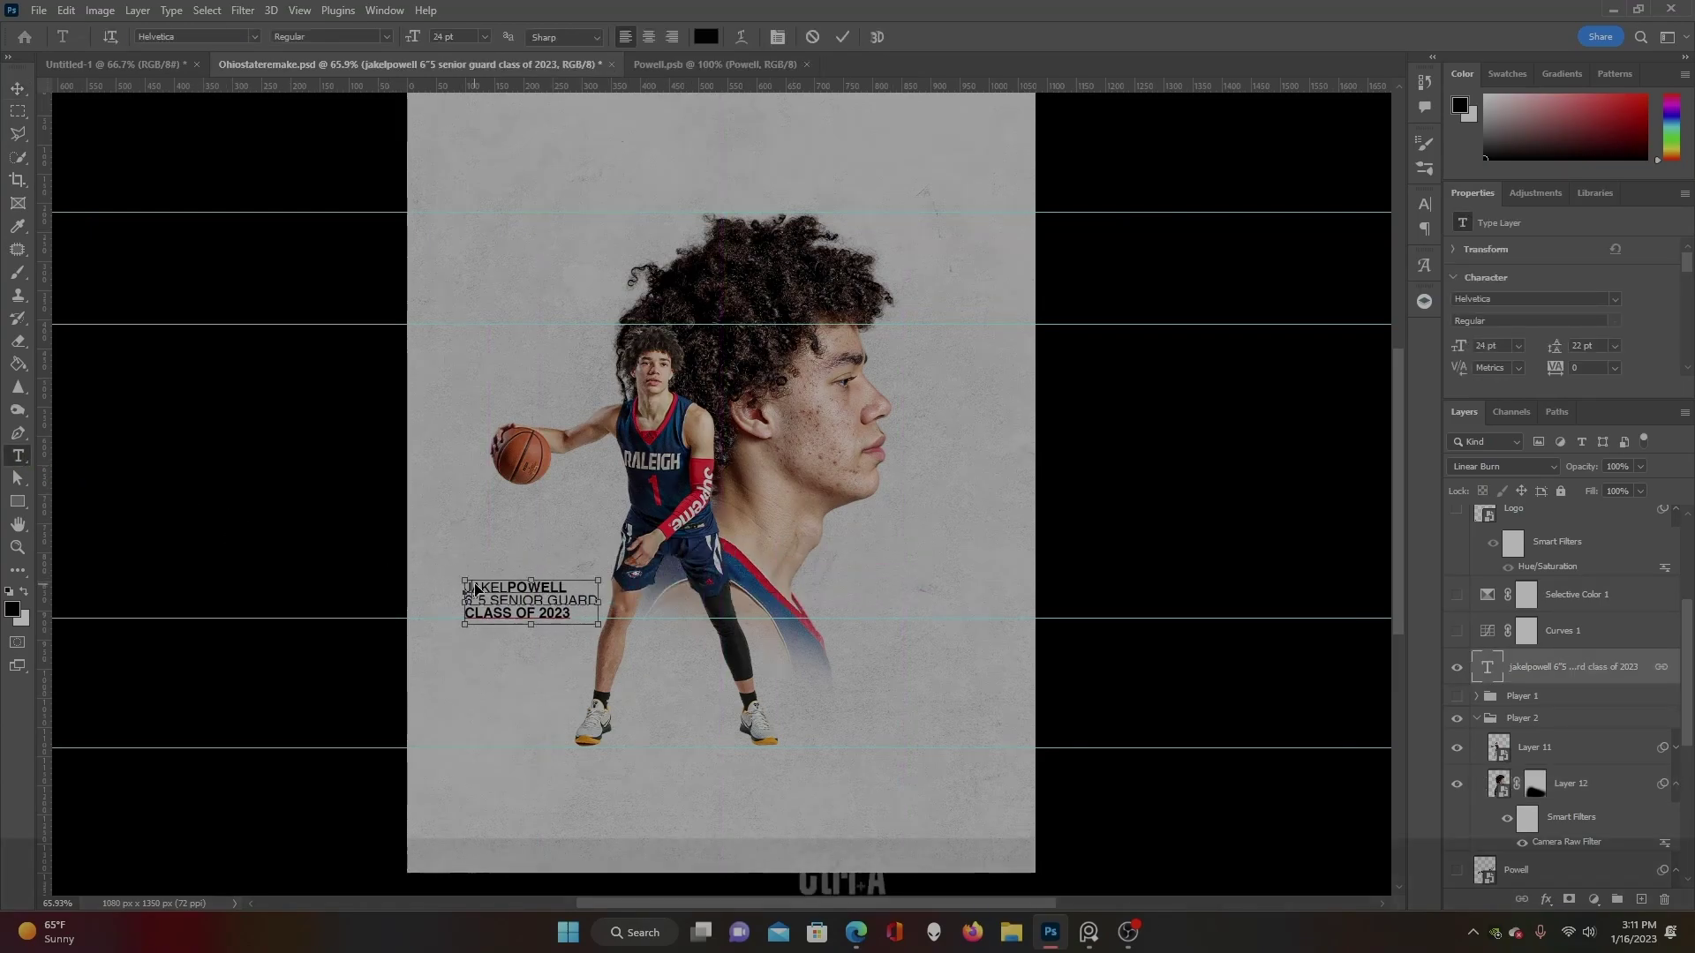
key(ctrl+a)
drag(618, 609, 674, 602)
click(17, 89)
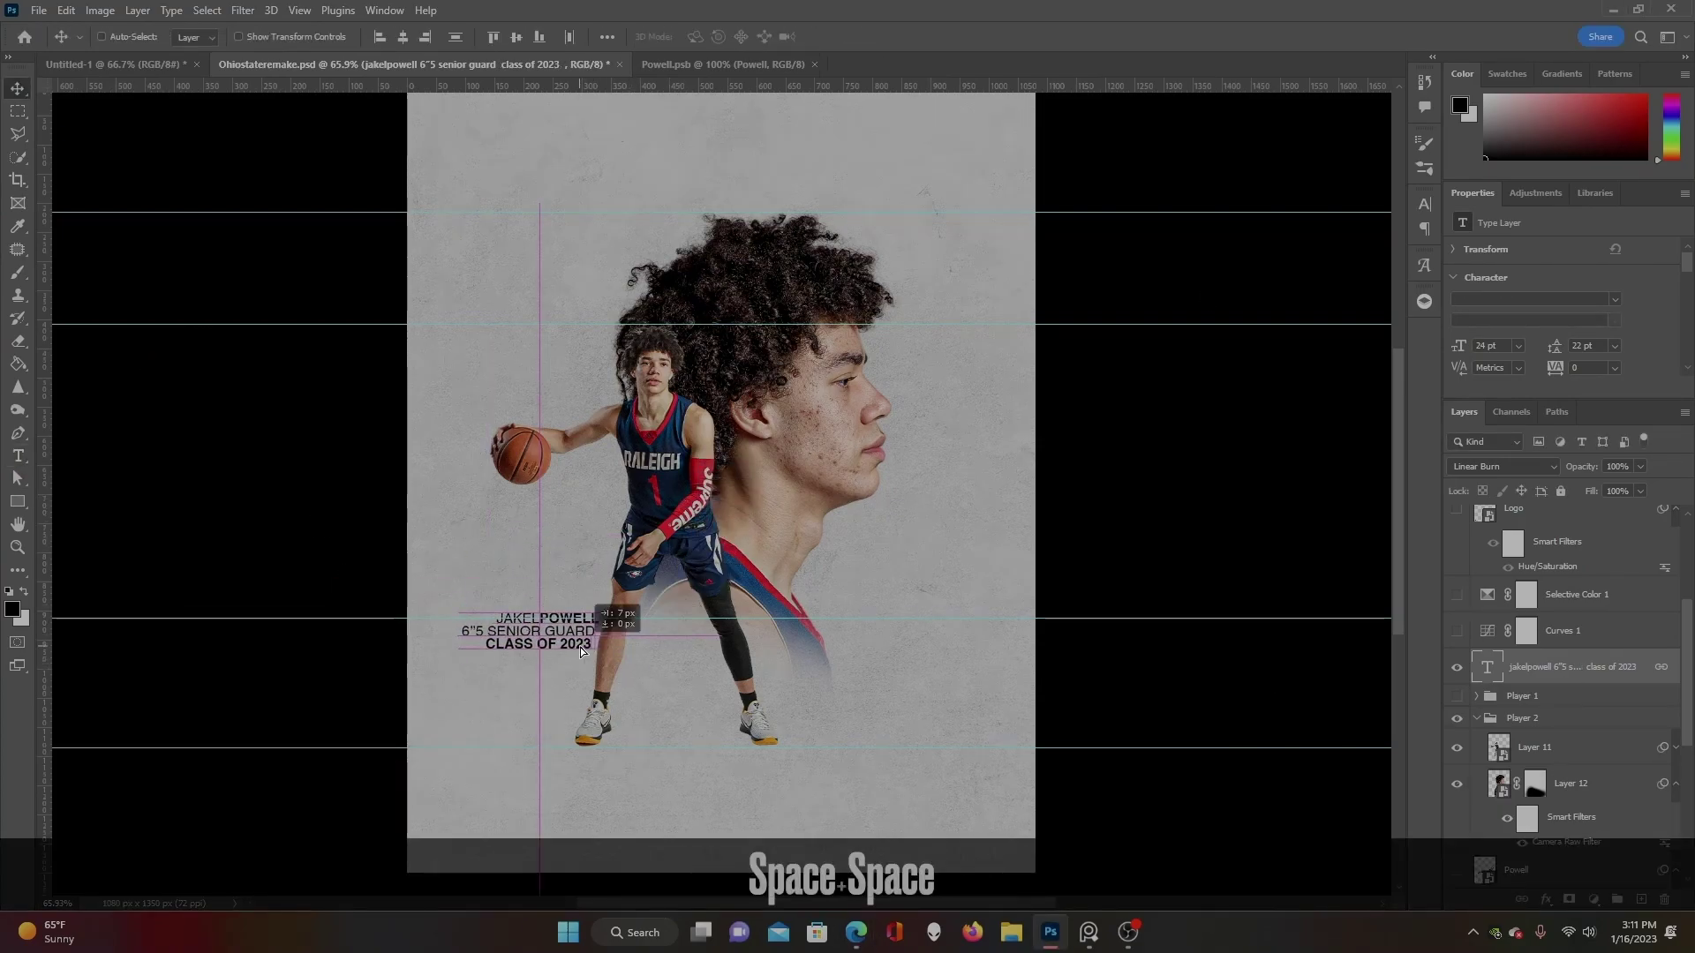
Replace the caption name with the new player's name and 6"3 height, then move the faded 11 behind him.
key(t)
drag(599, 613, 497, 612)
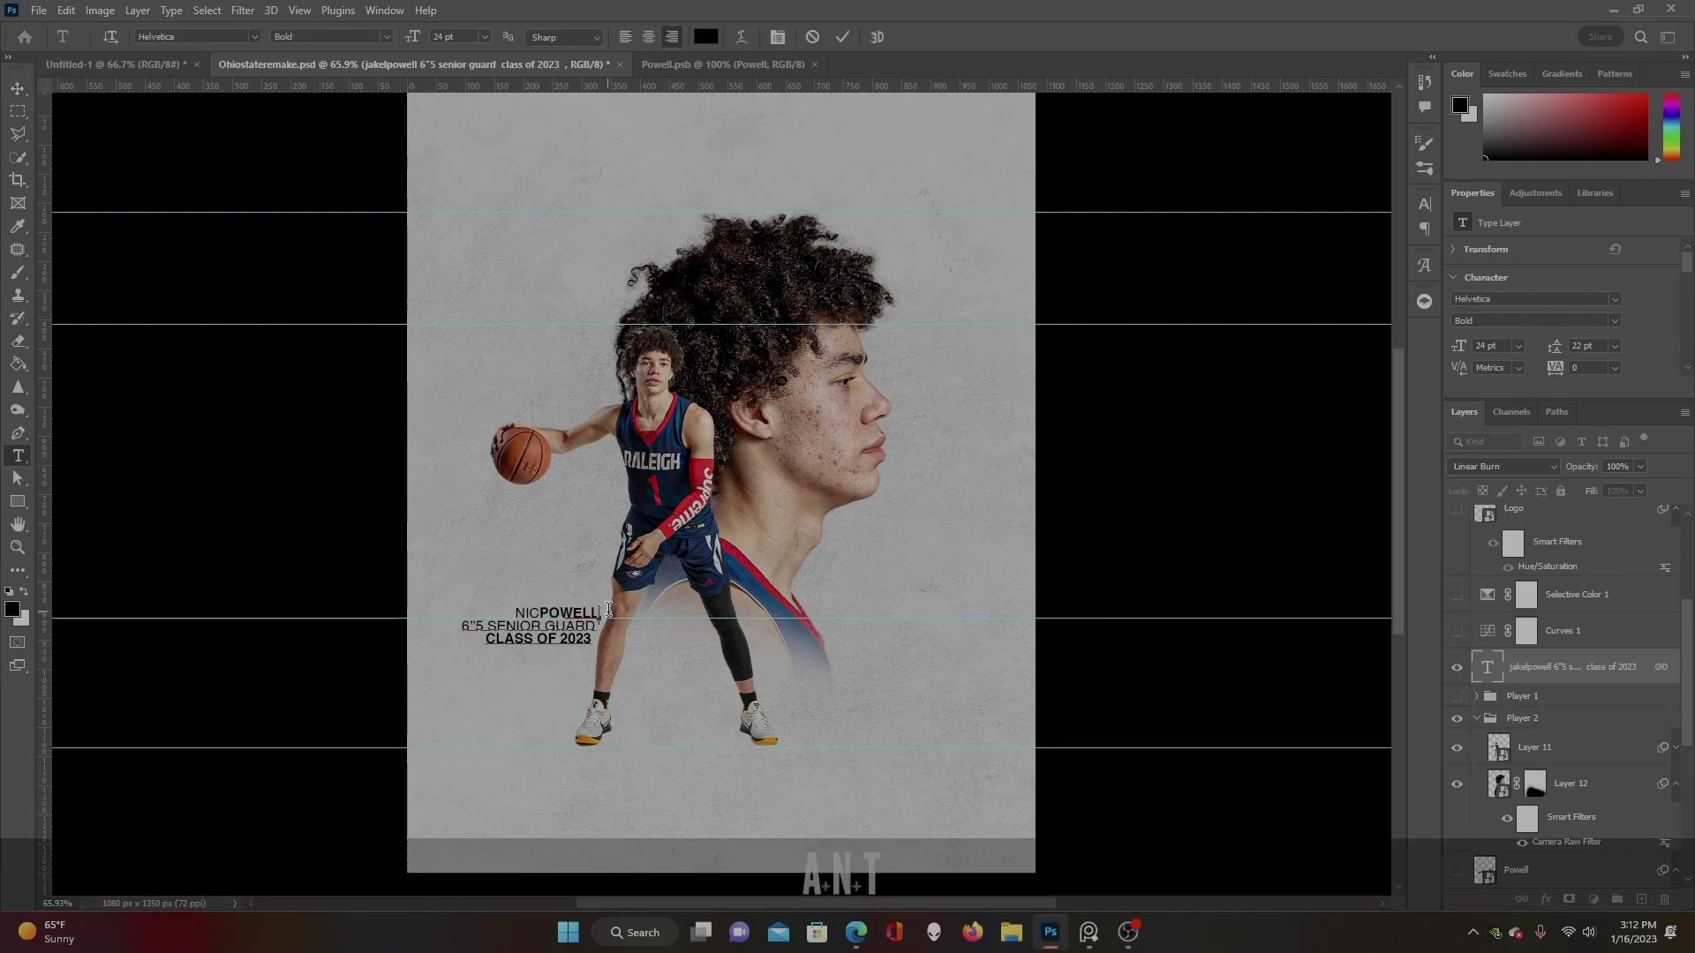
key(KP_Enter)
key(v)
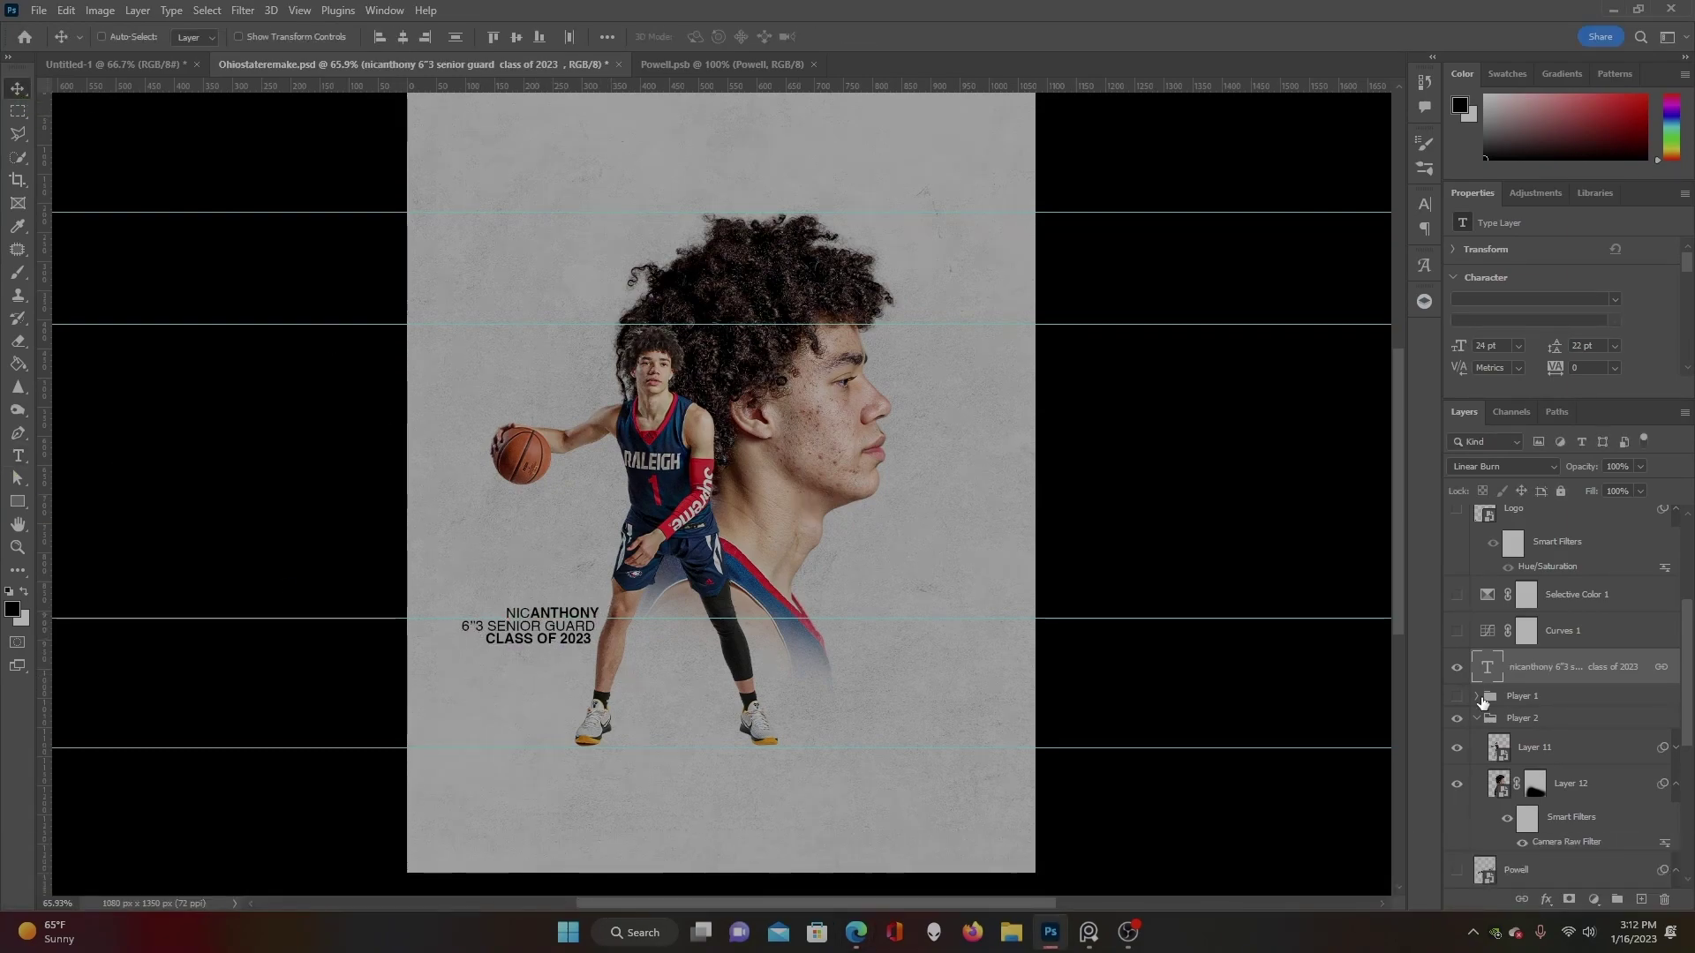
drag(576, 417, 650, 485)
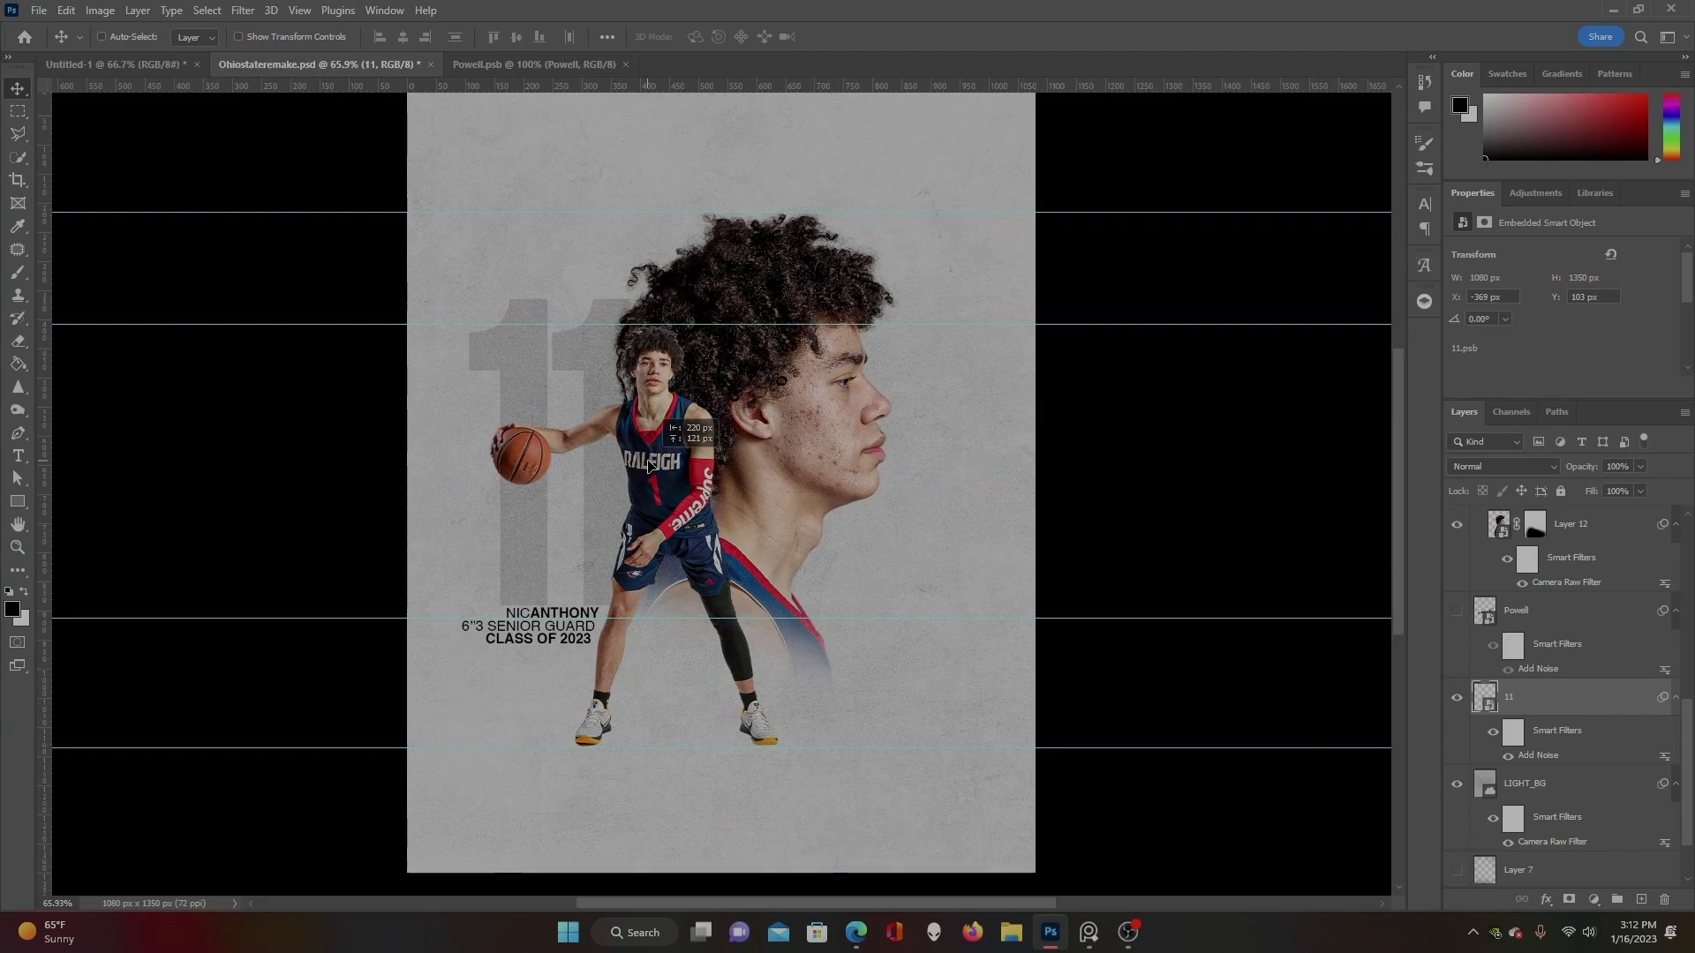
In the 11 smart object, restore 100% opacity and delete the second 1, leaving a single 1.
double_click(1487, 697)
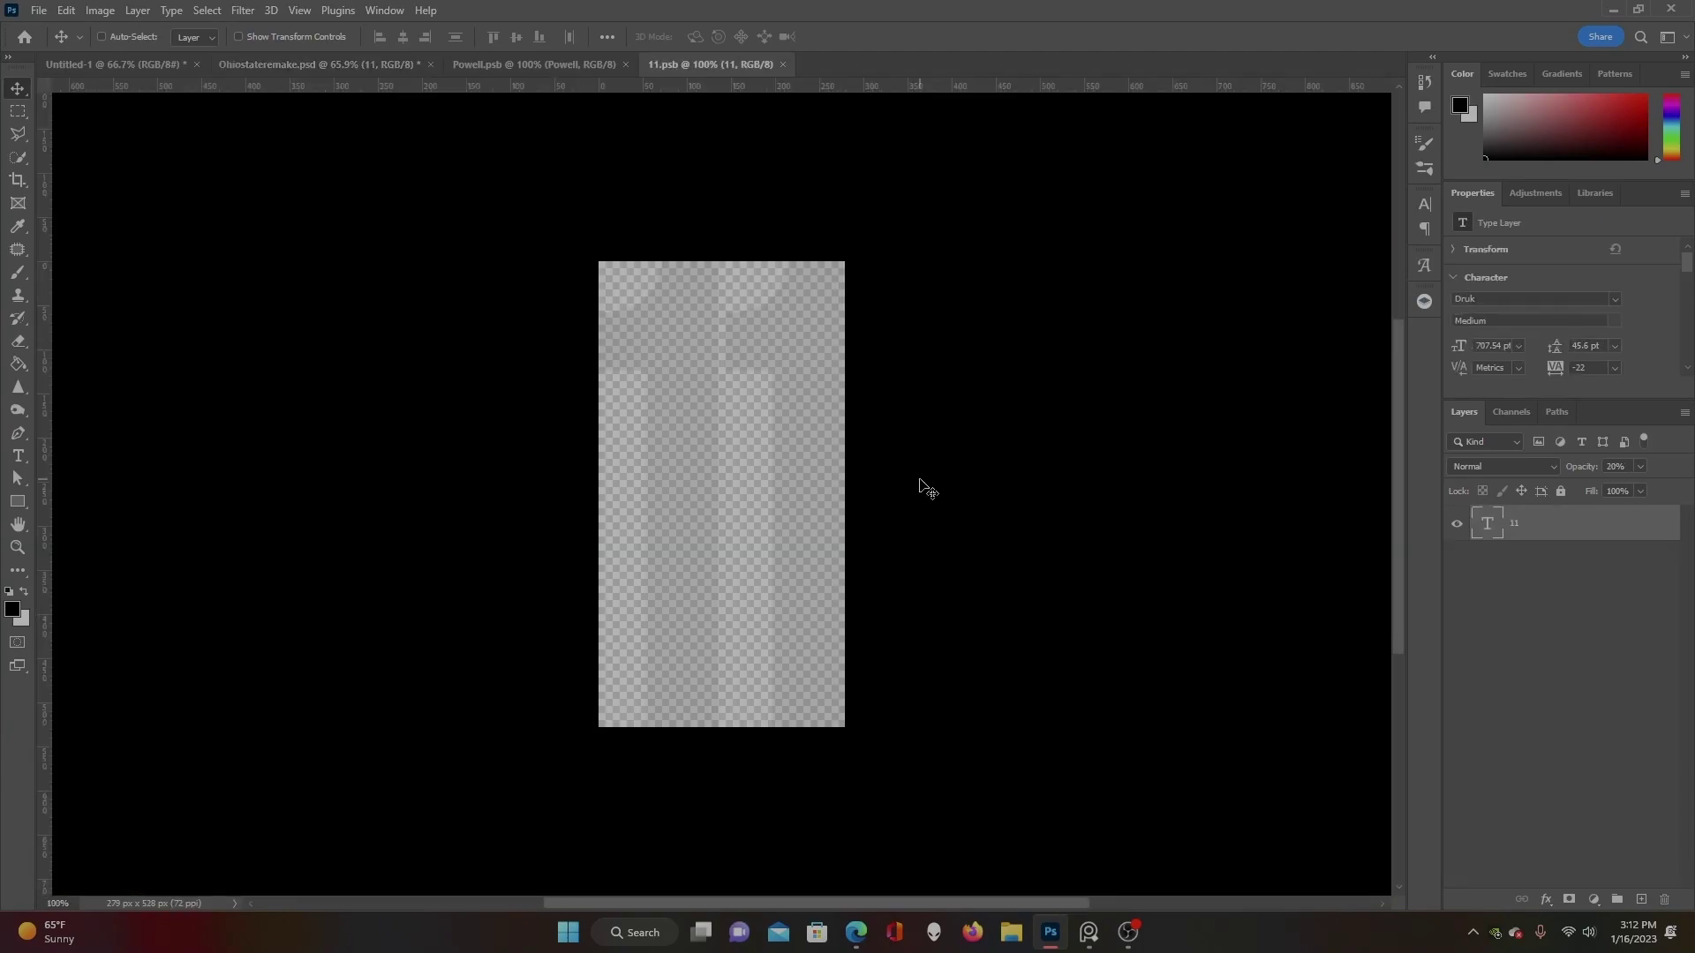
click(1639, 471)
click(1568, 529)
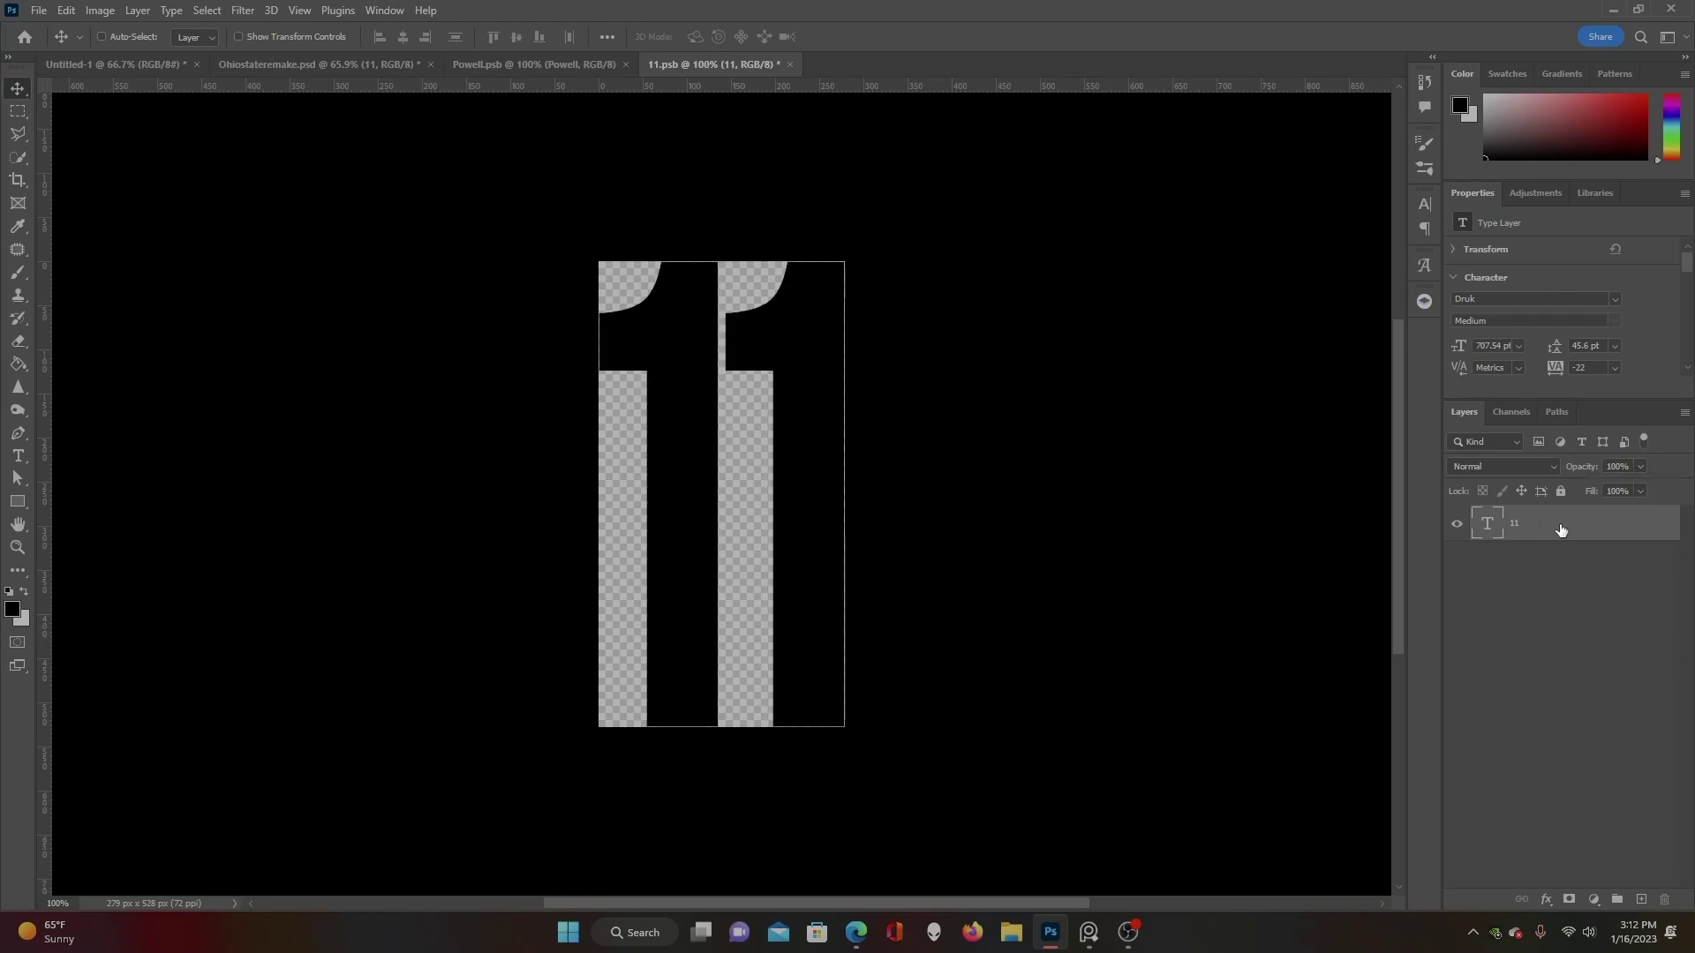
click(17, 455)
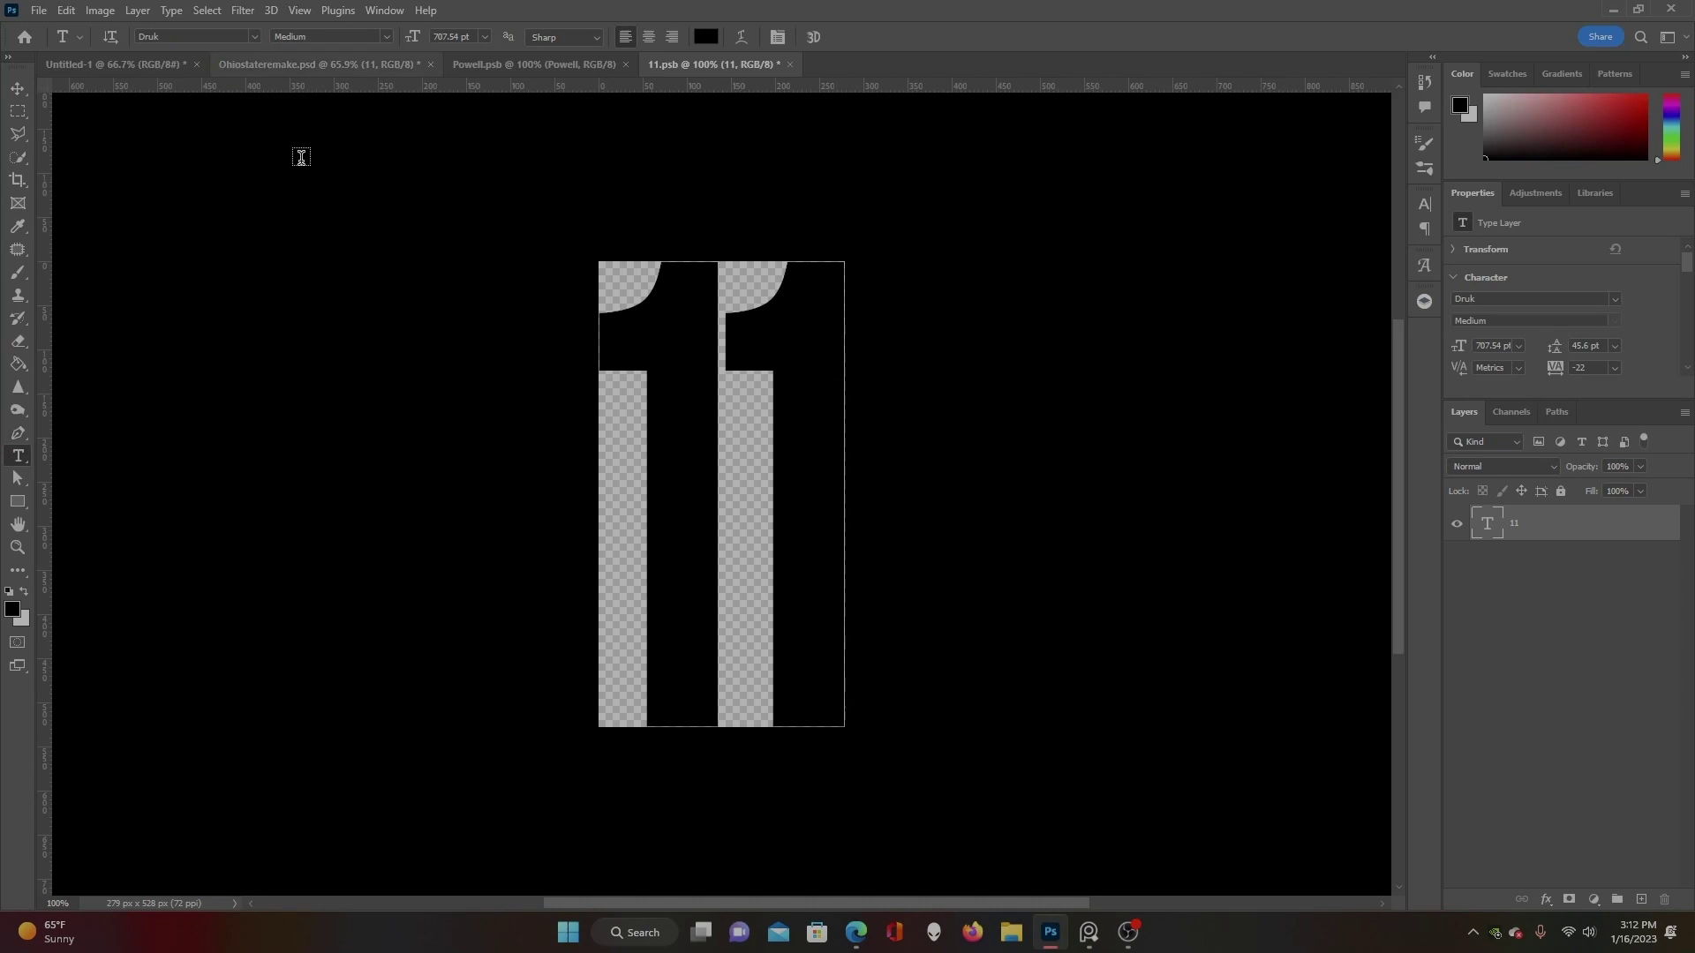
drag(692, 382, 972, 428)
key(Delete)
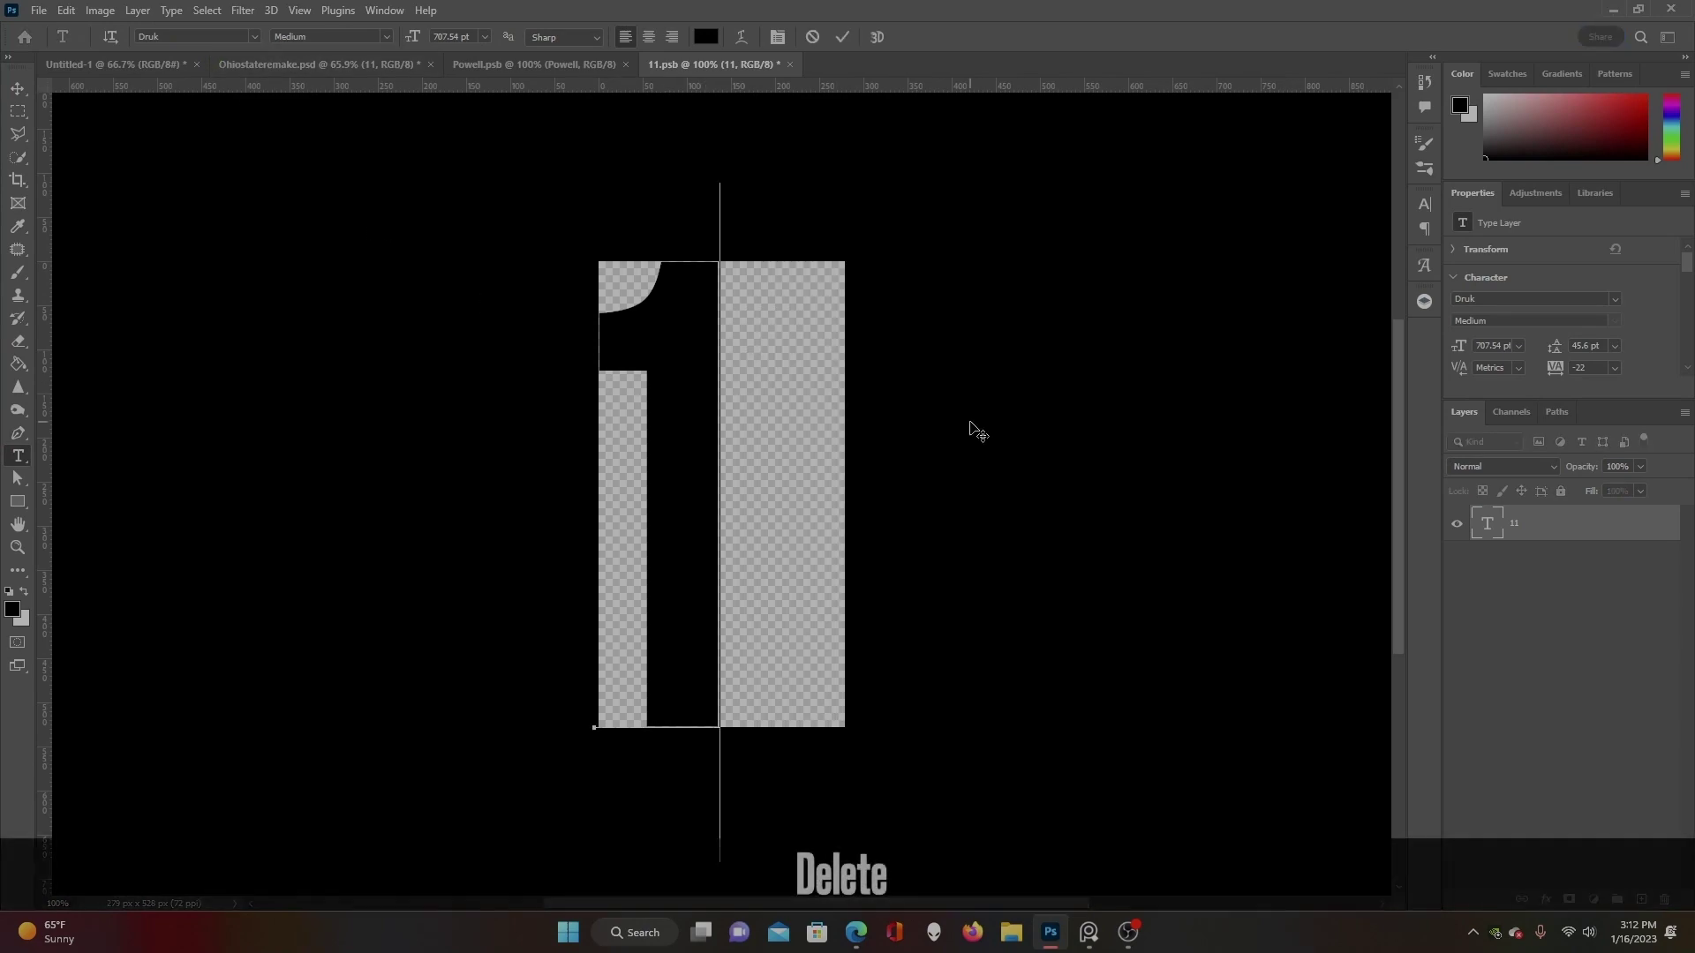
click(17, 88)
drag(729, 490, 771, 484)
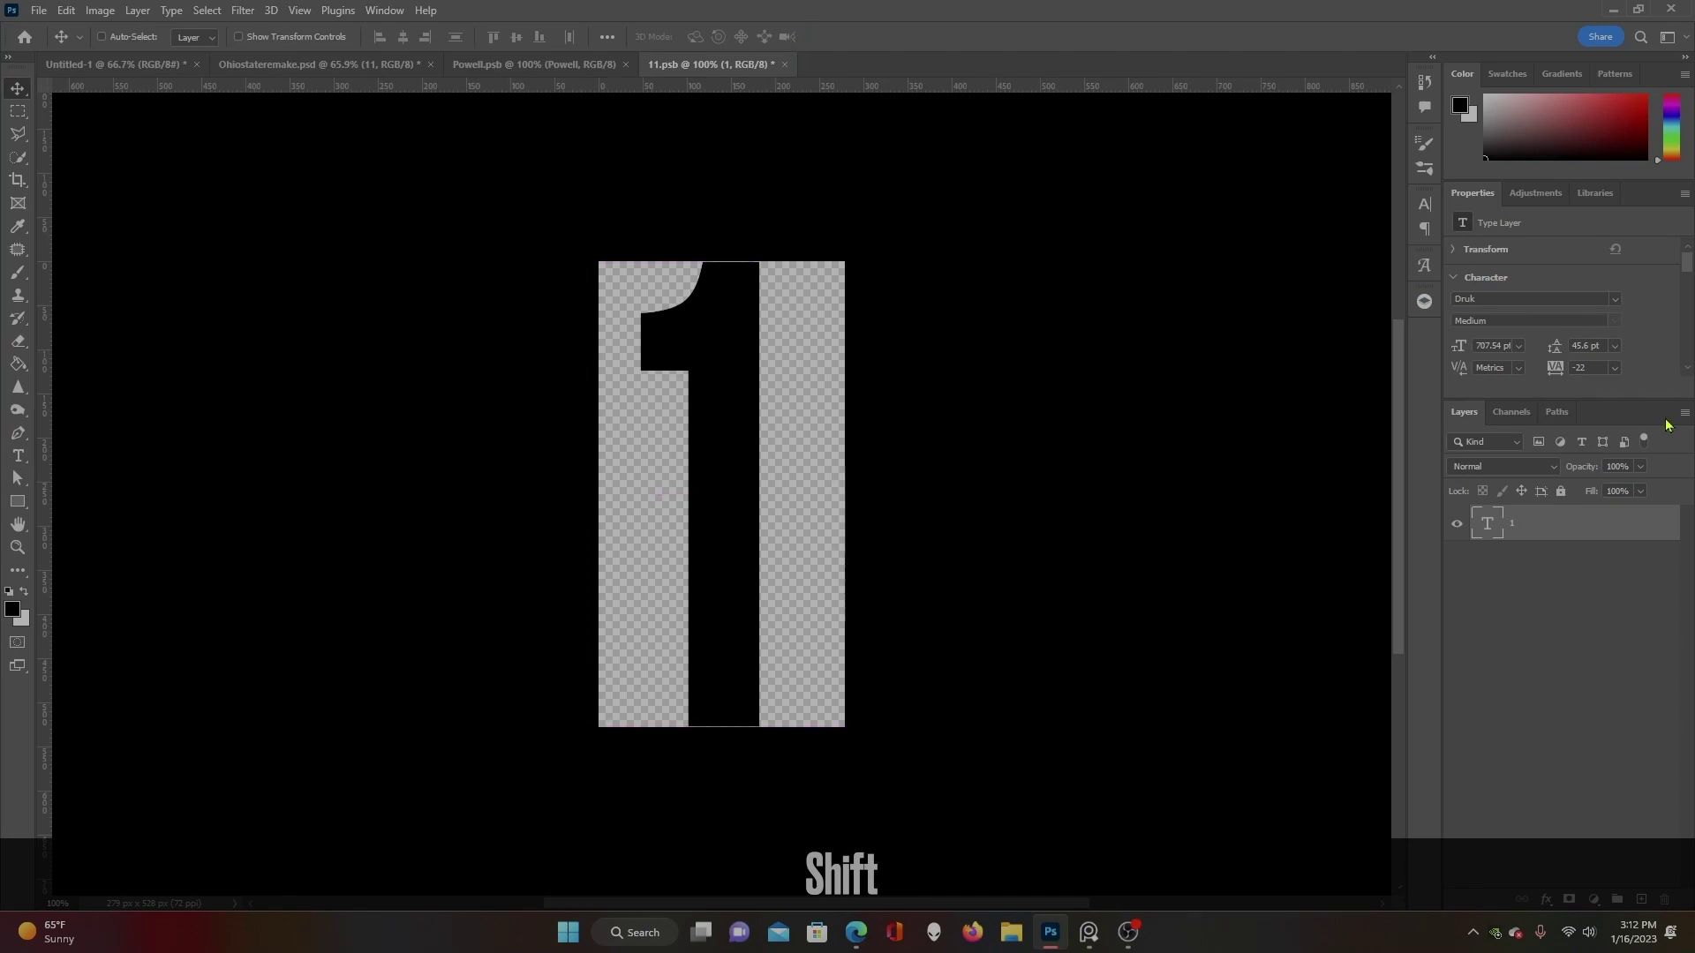
Set the 1 to 20% opacity, save the smart object, and shift it right on the poster.
click(1633, 466)
text(20)
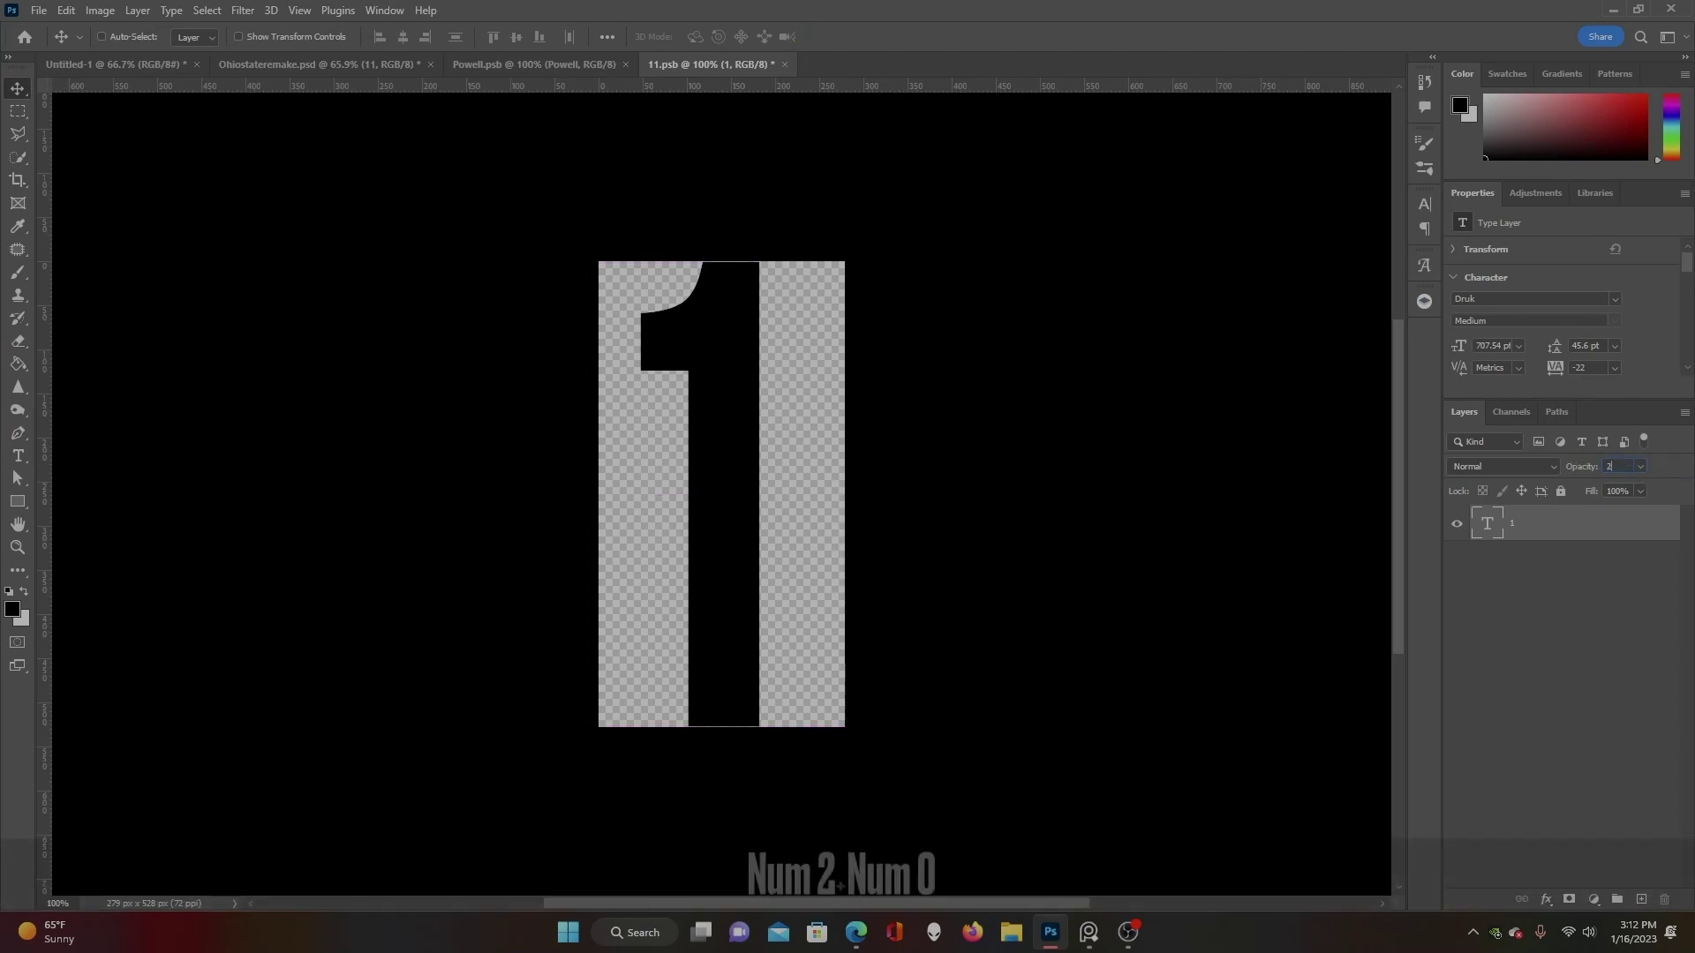
key(Return)
click(784, 64)
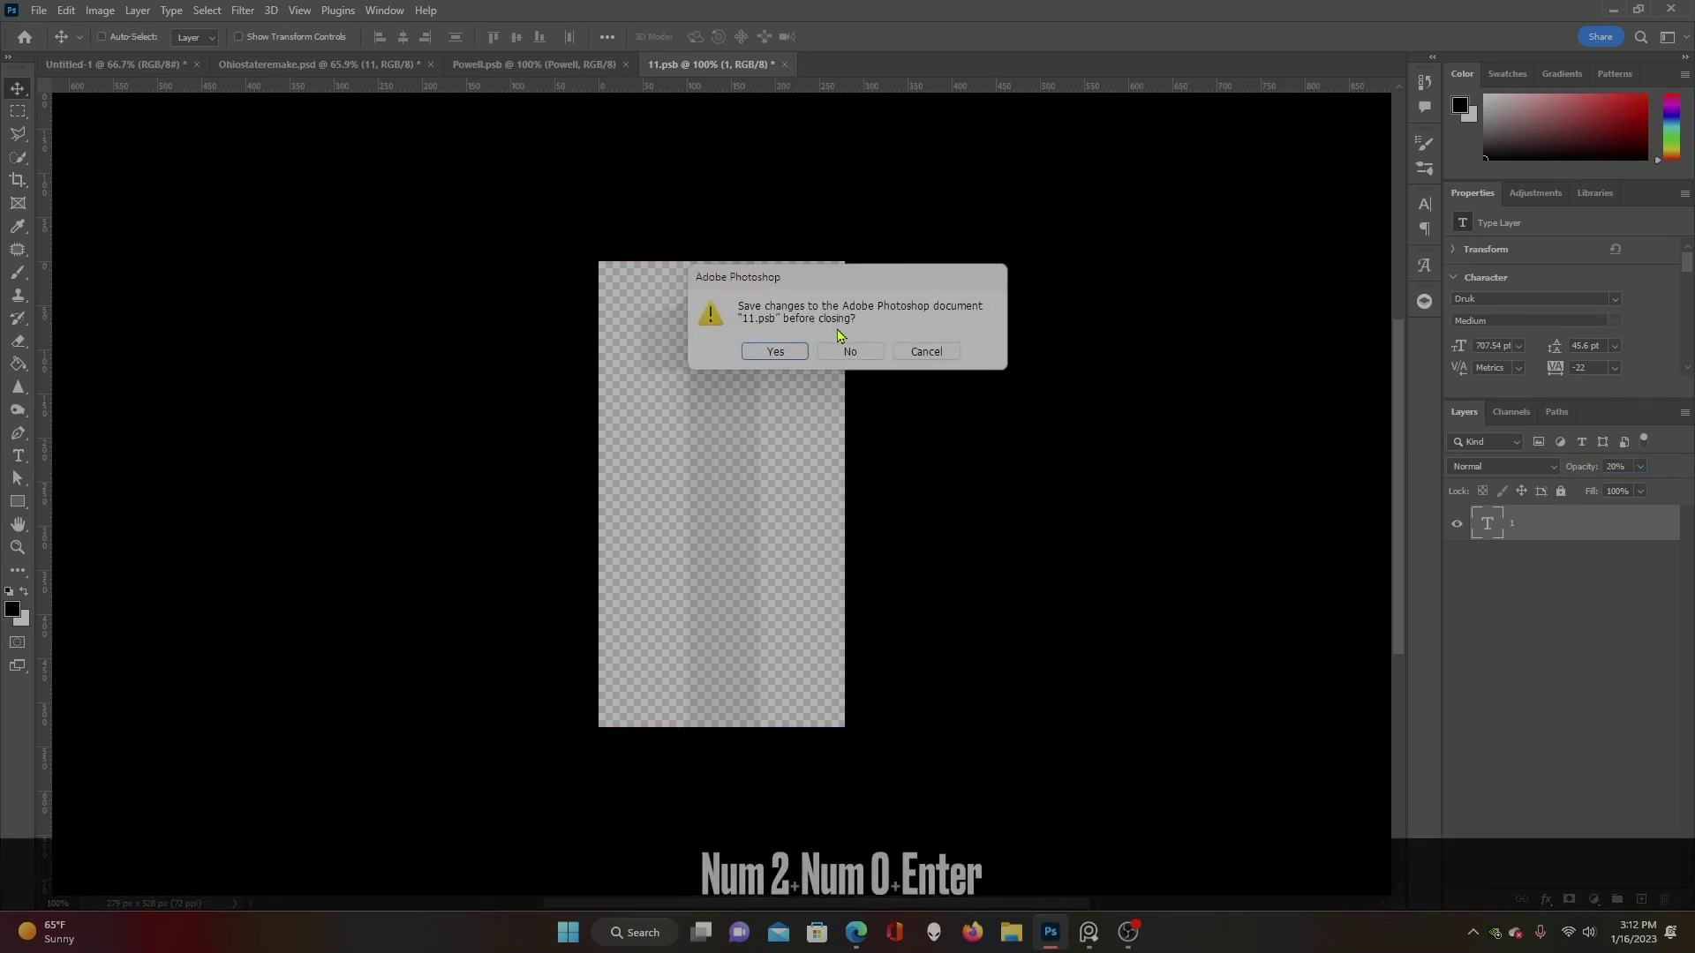
click(776, 351)
mouse_move(545, 467)
mouse_down()
mouse_move(580, 466)
mouse_move(549, 467)
mouse_up()
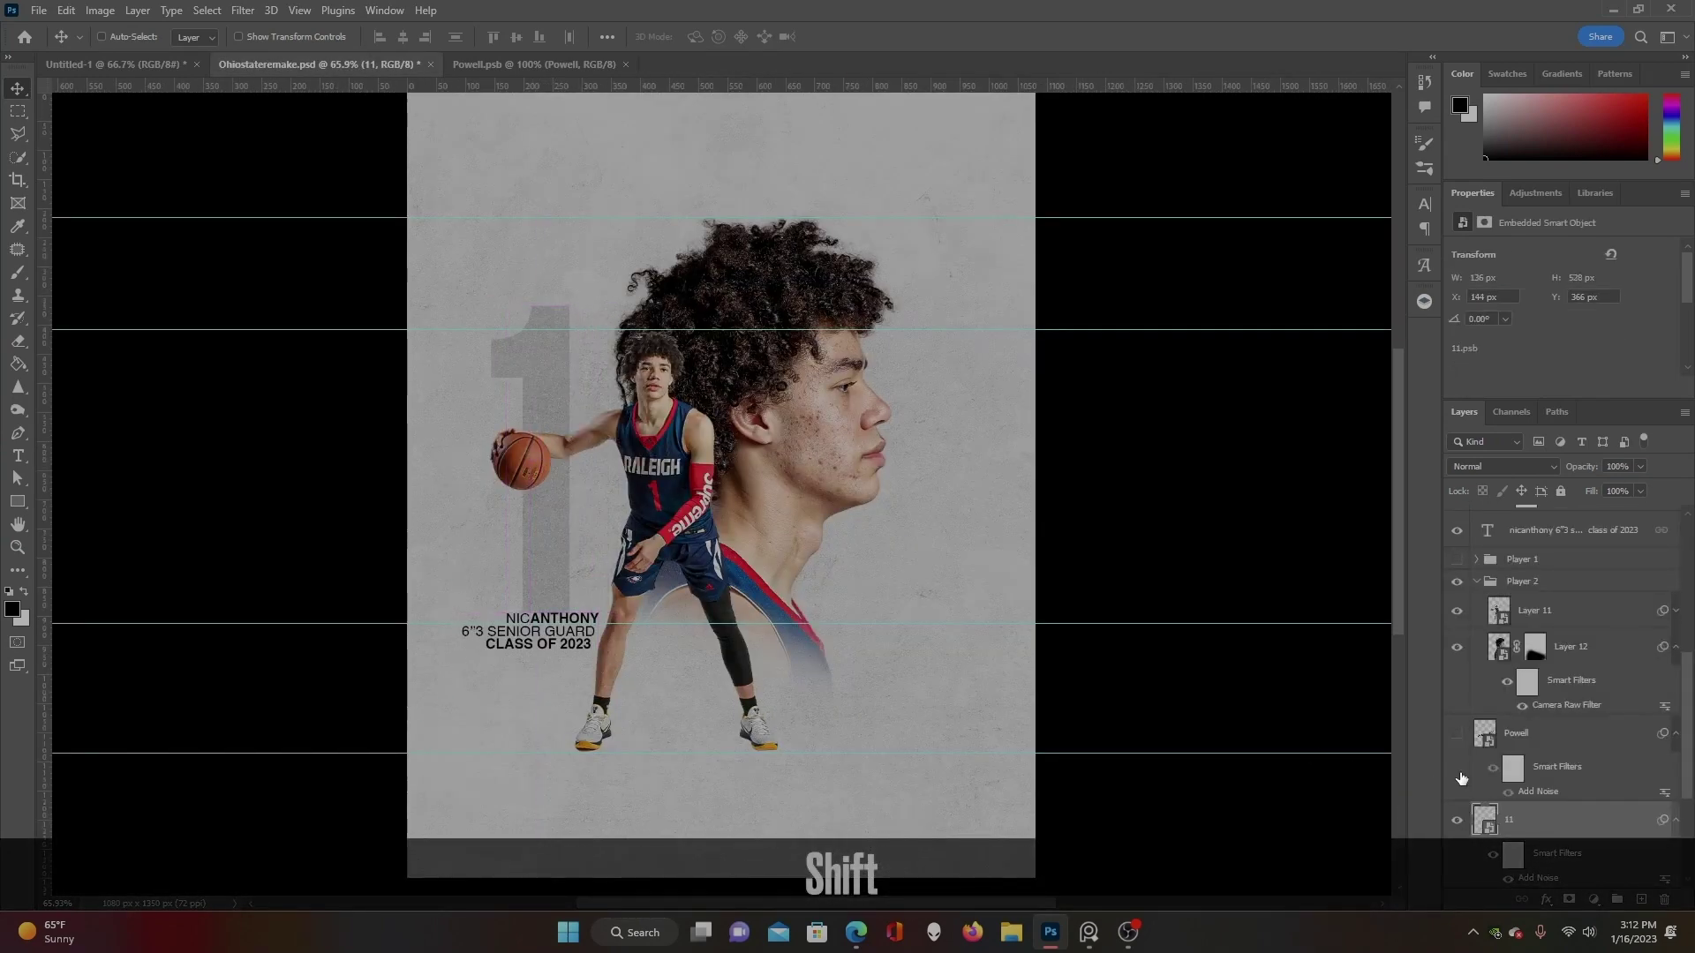
scroll(1532, 792, down, 3)
click(1492, 663)
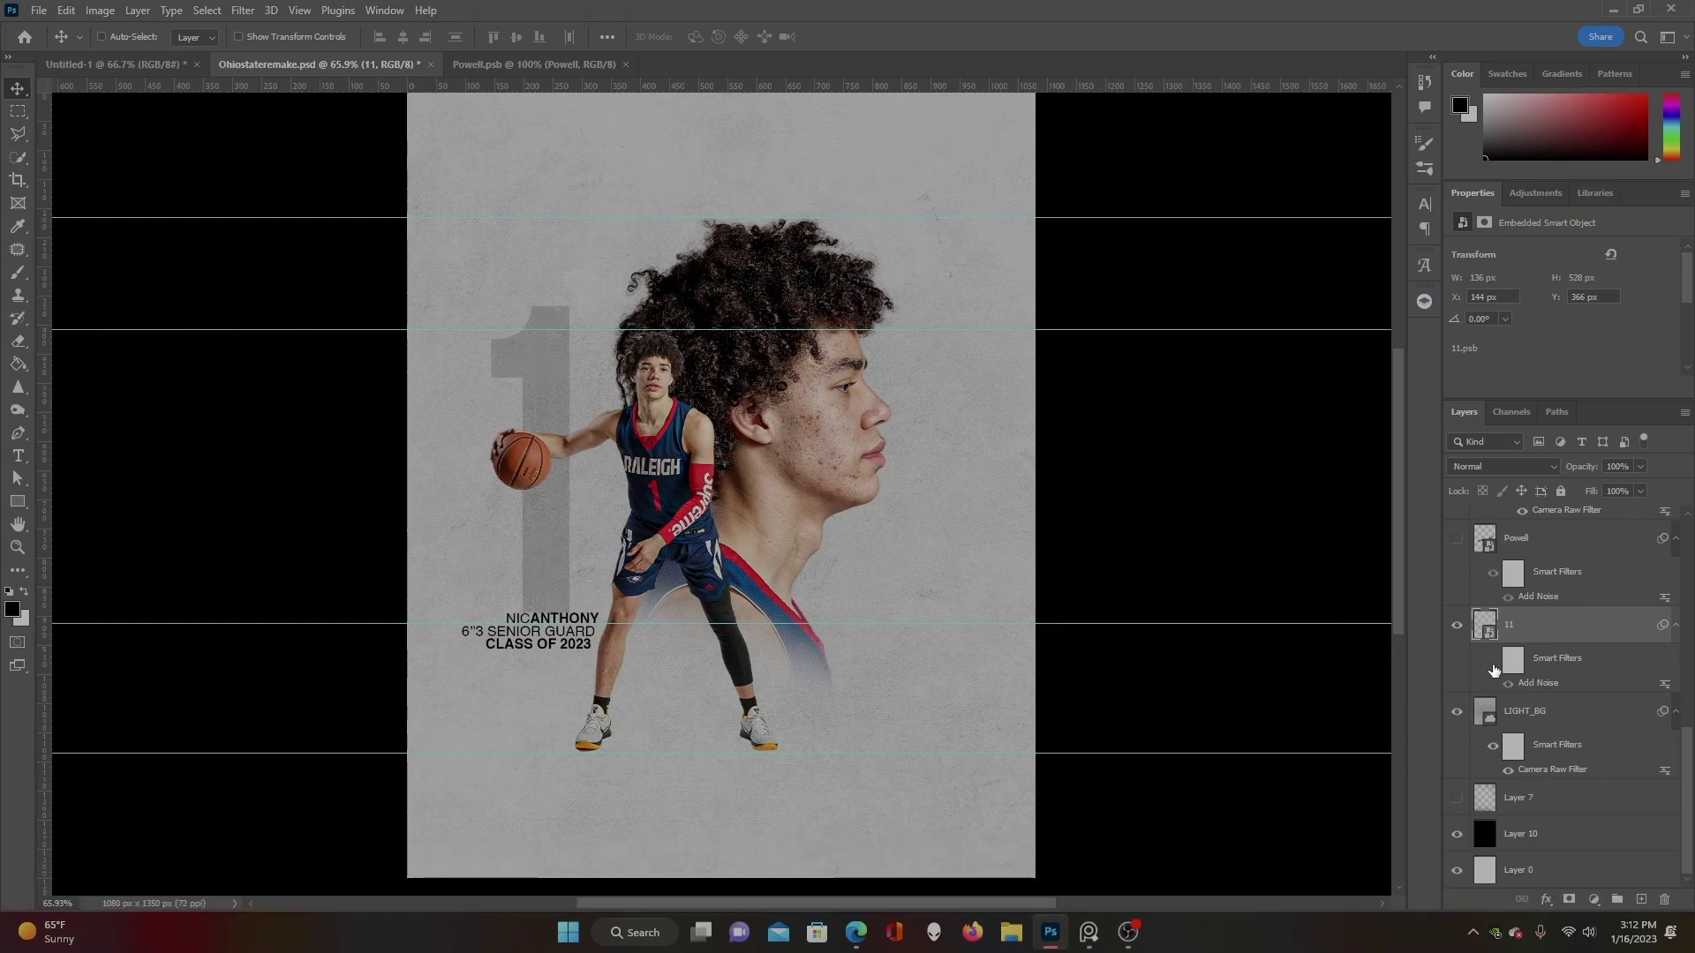
right_click(1577, 669)
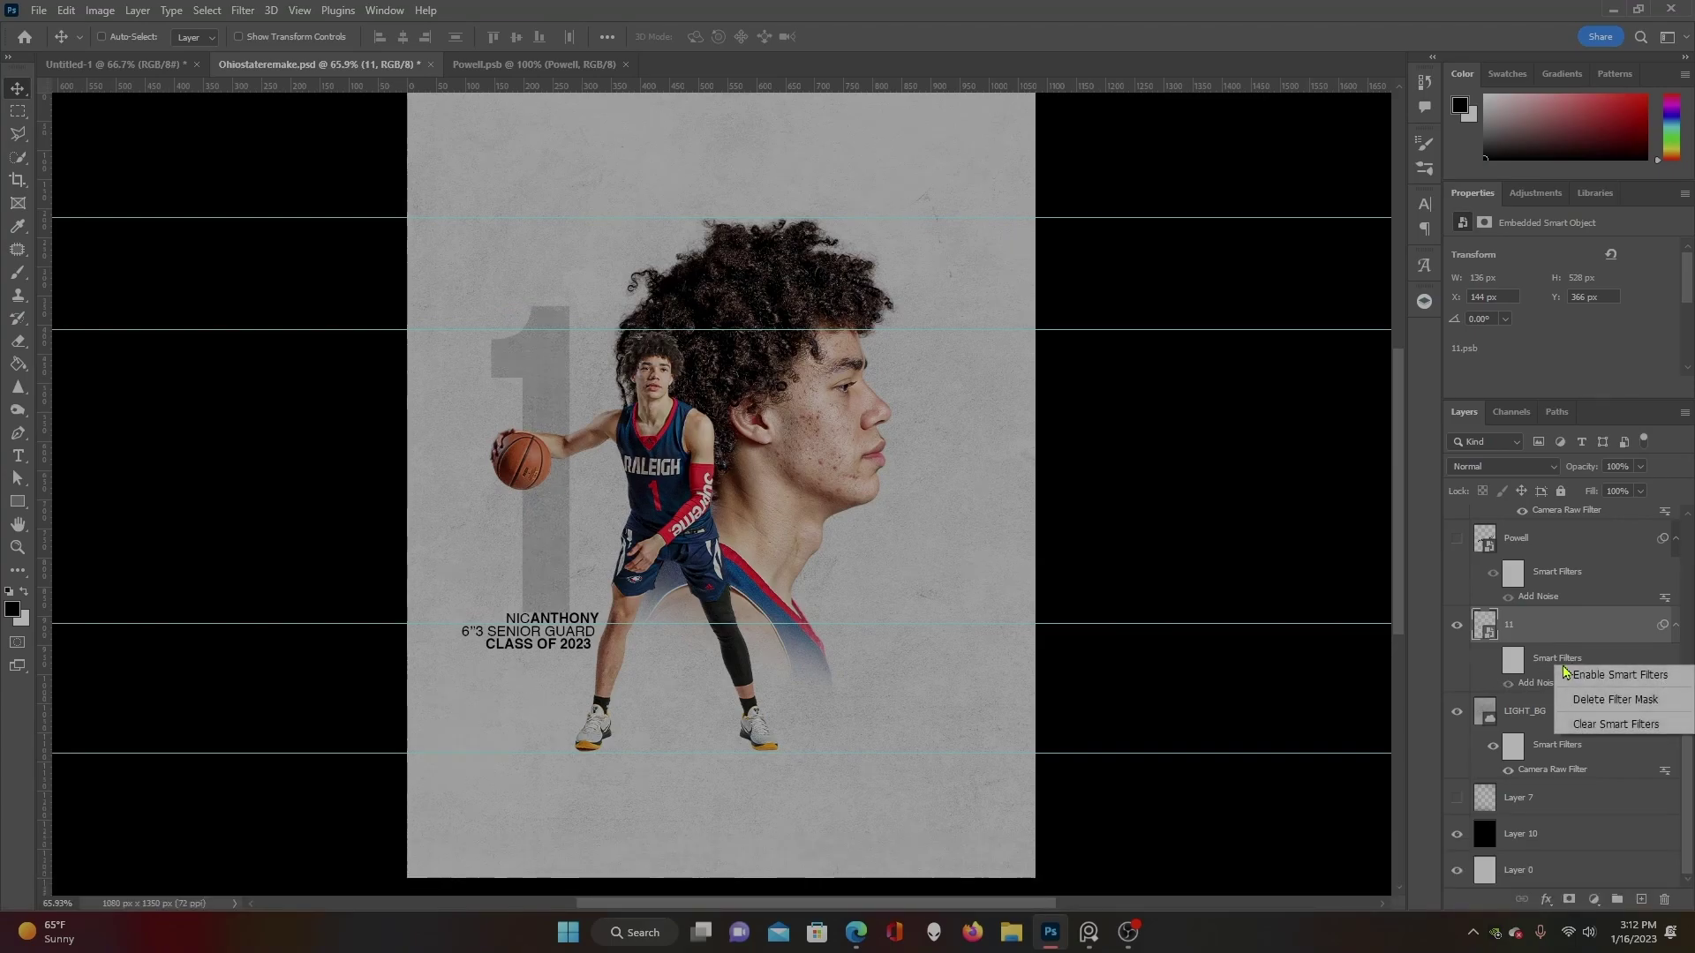
click(1532, 663)
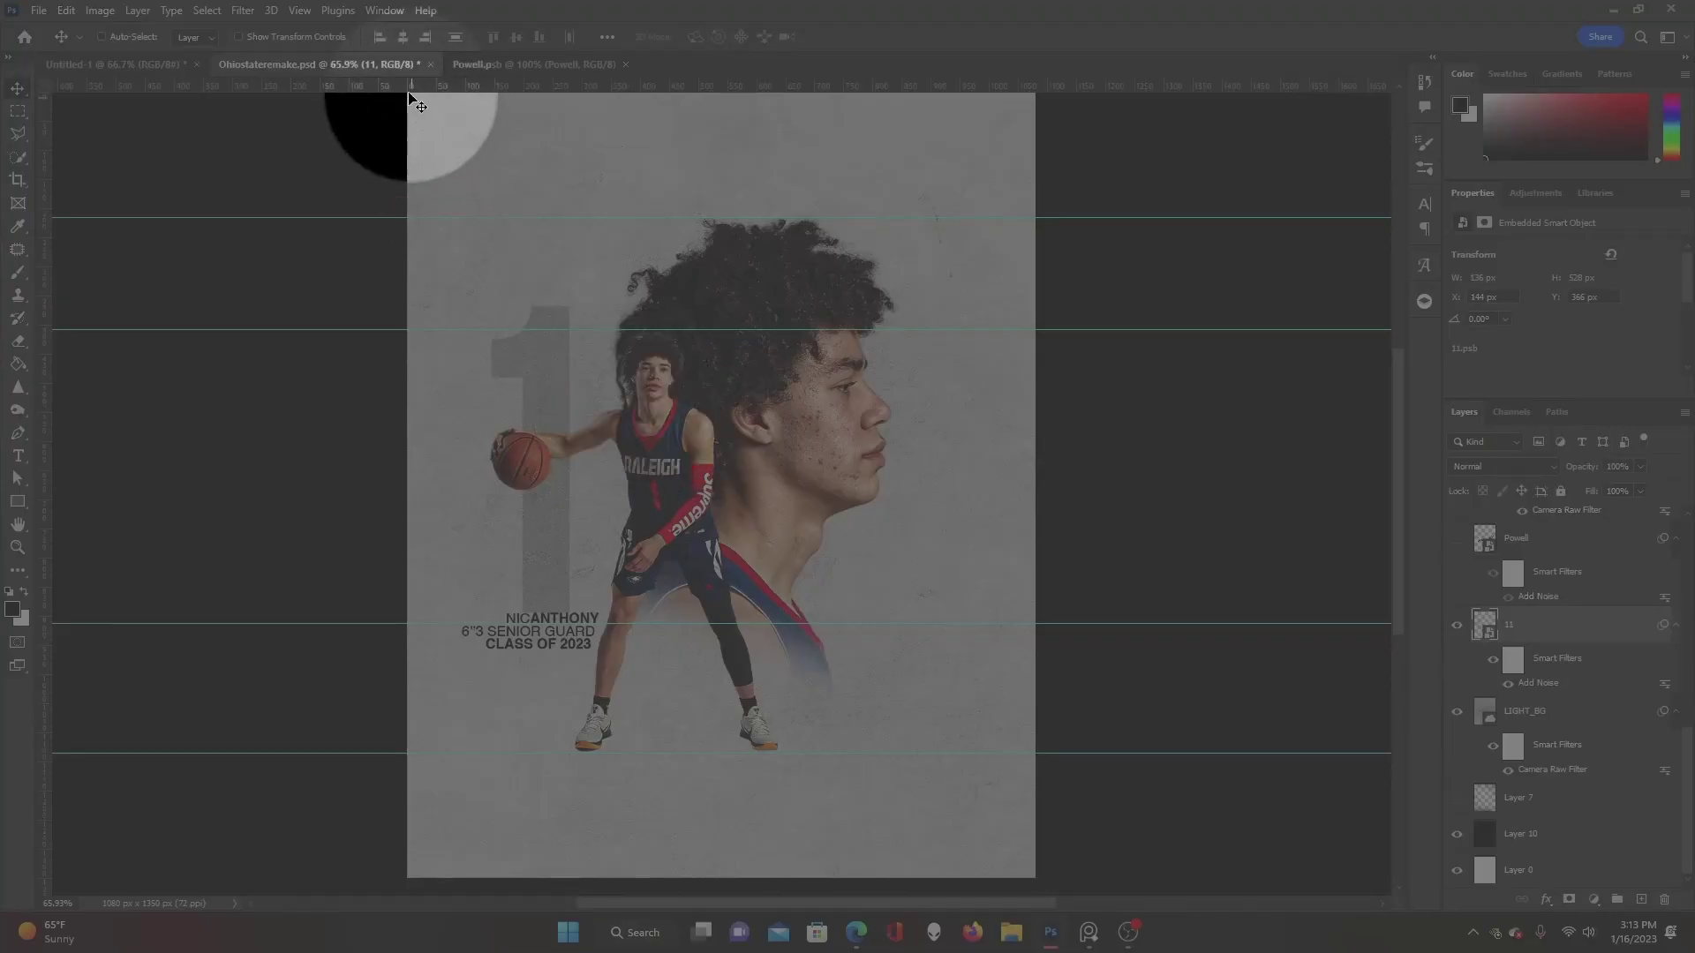
click(242, 9)
click(286, 273)
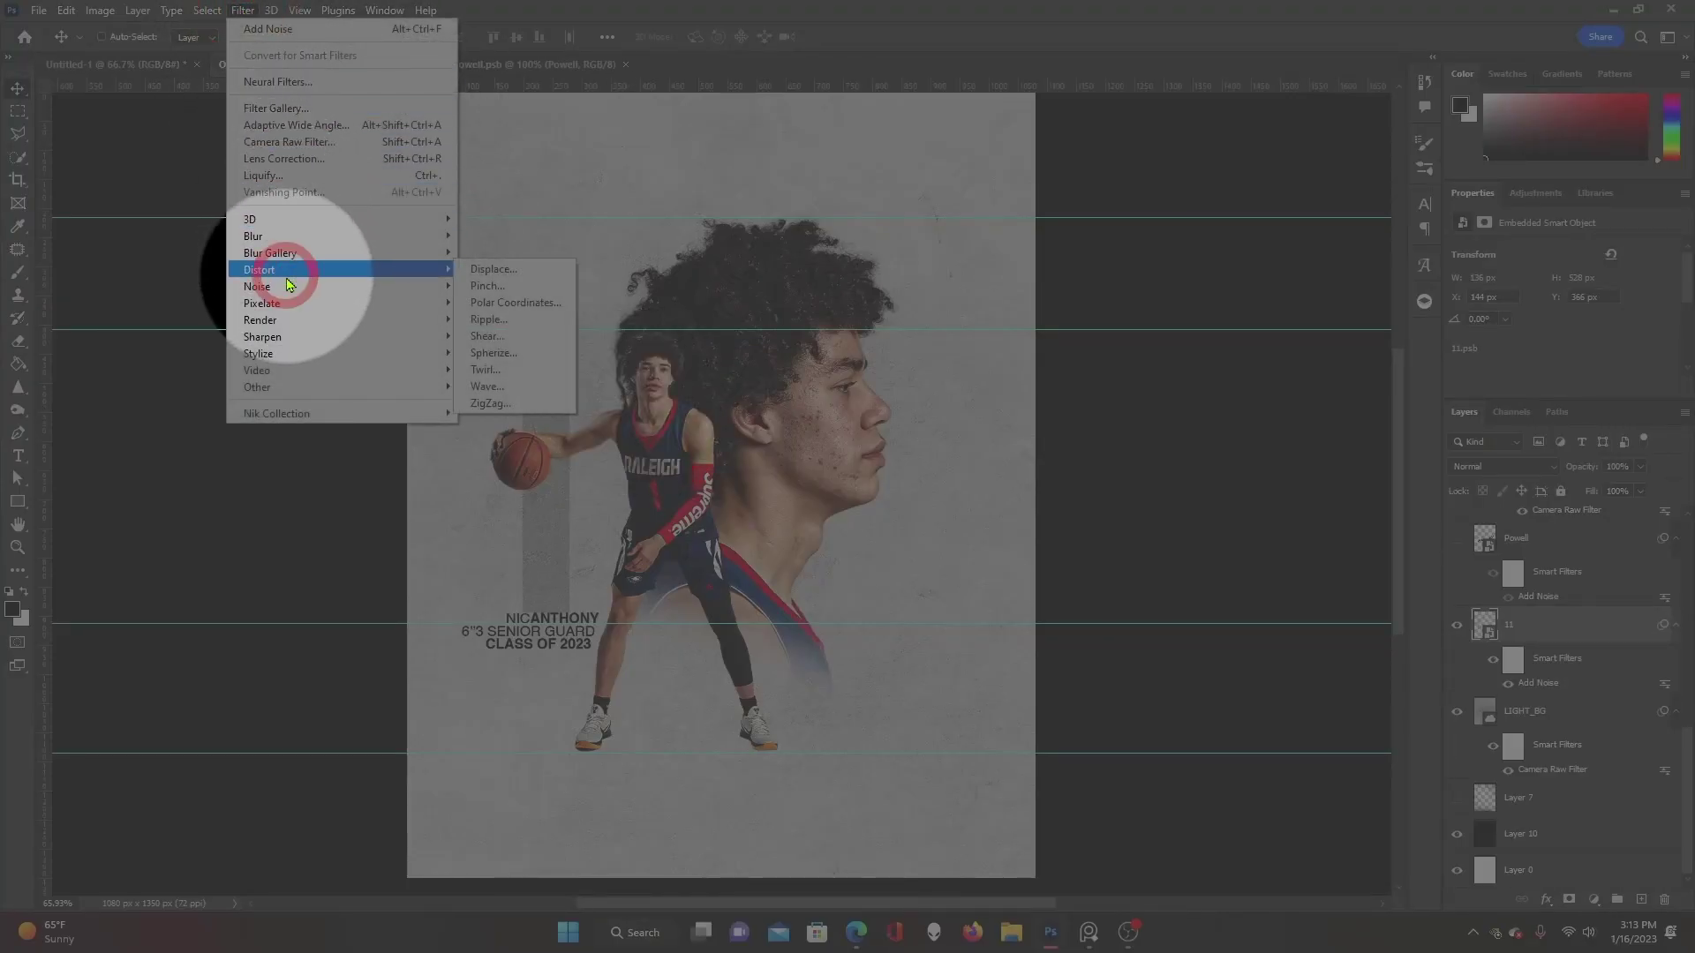
click(746, 539)
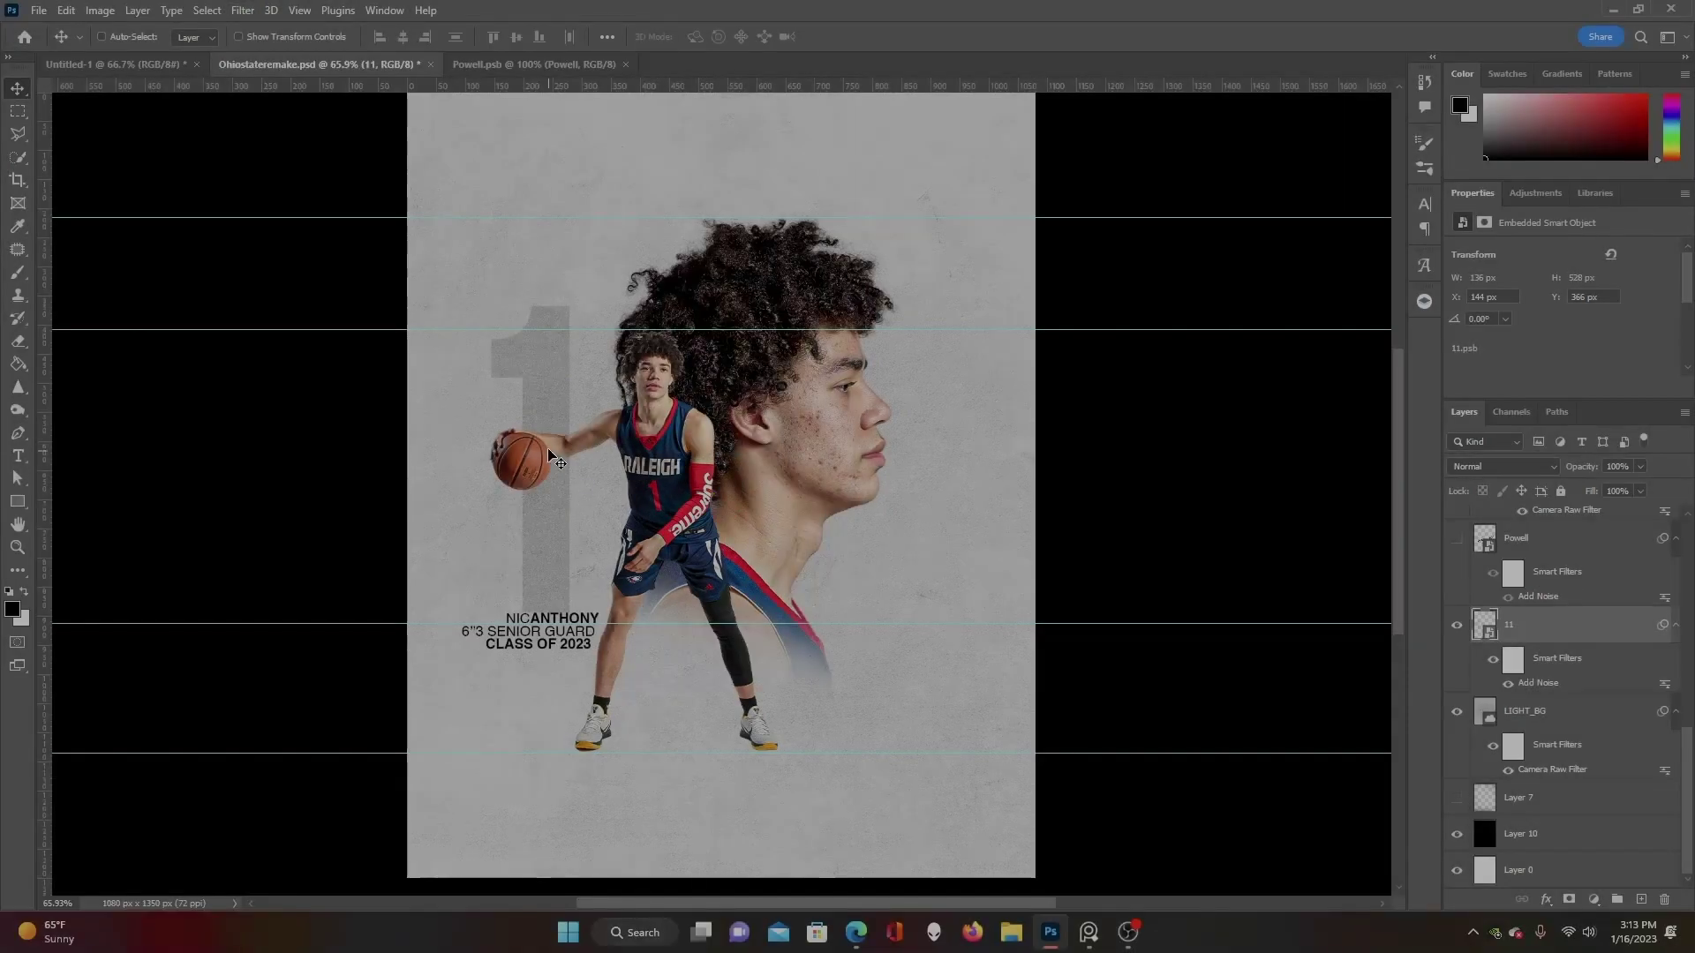
text(100)
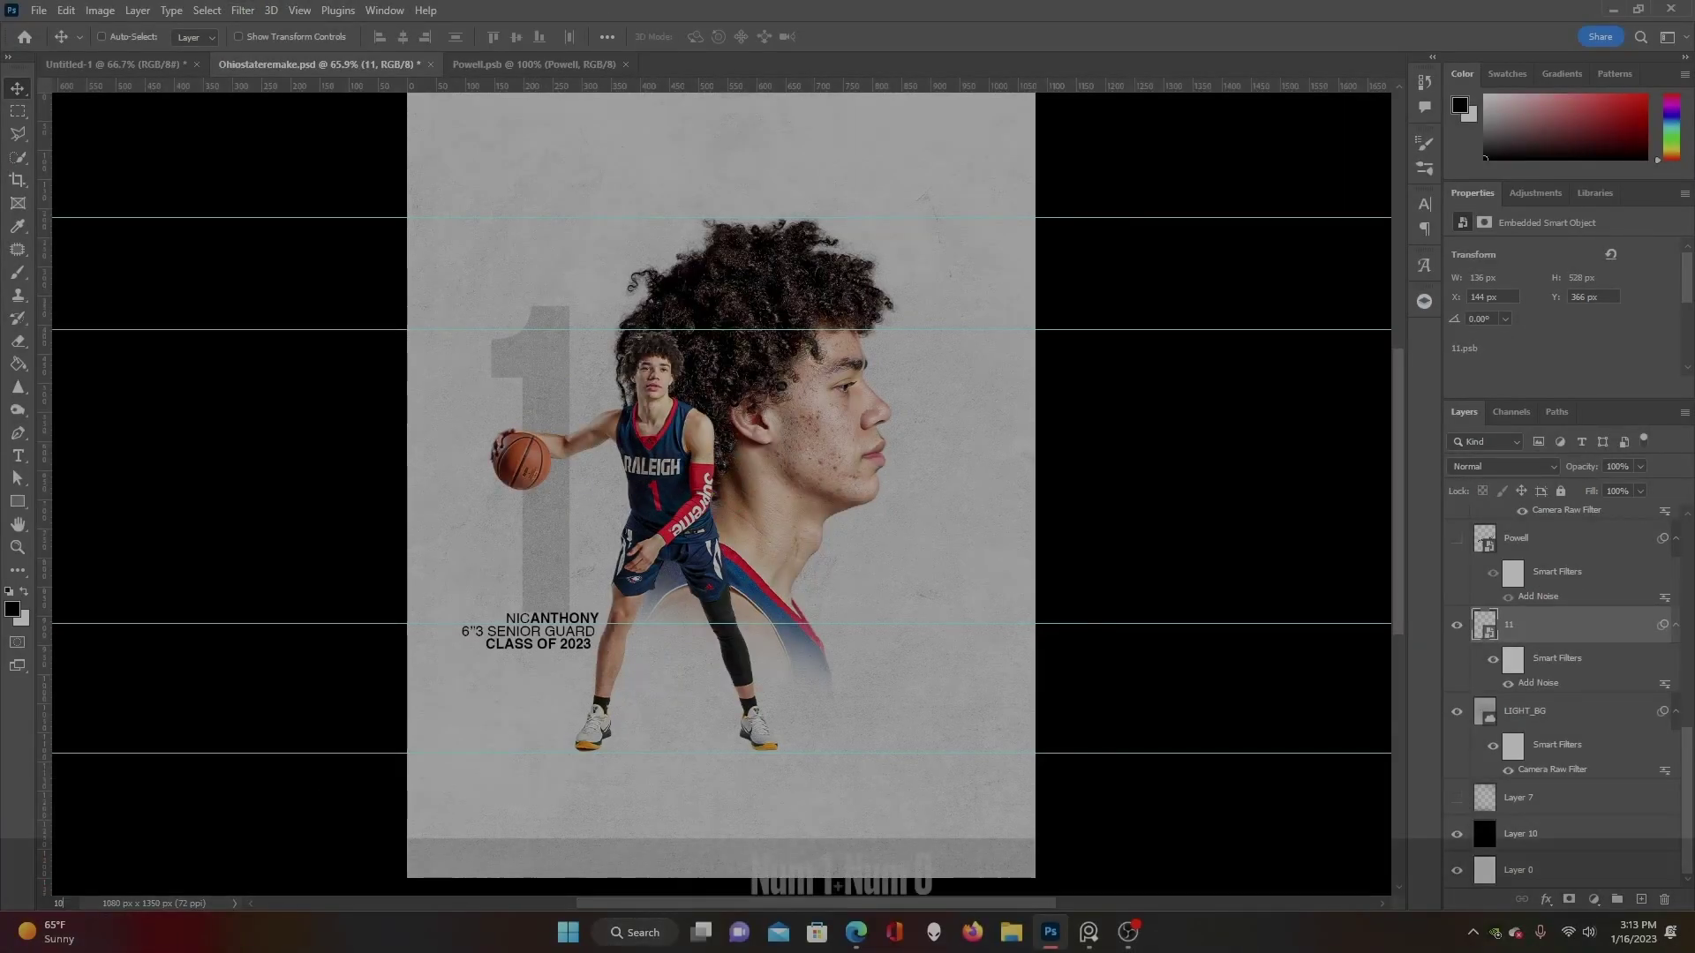
key(Return)
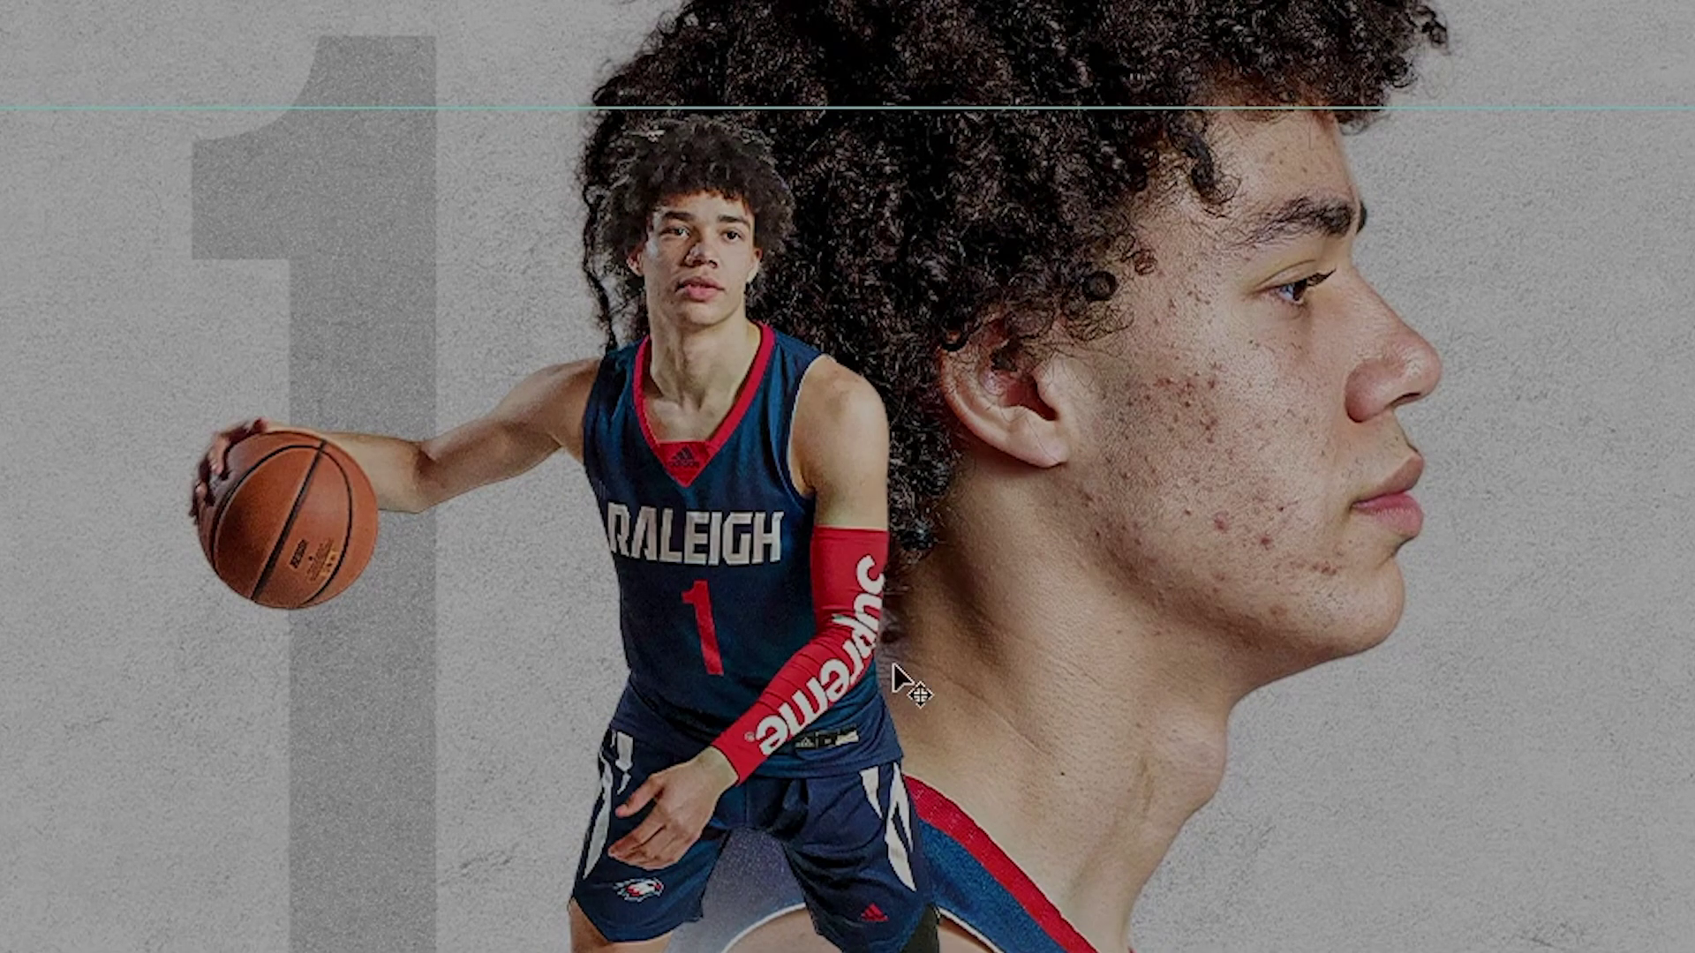
Move the faded 1 up and right, nudge the name text left, and zoom to 50%.
drag(420, 587, 569, 517)
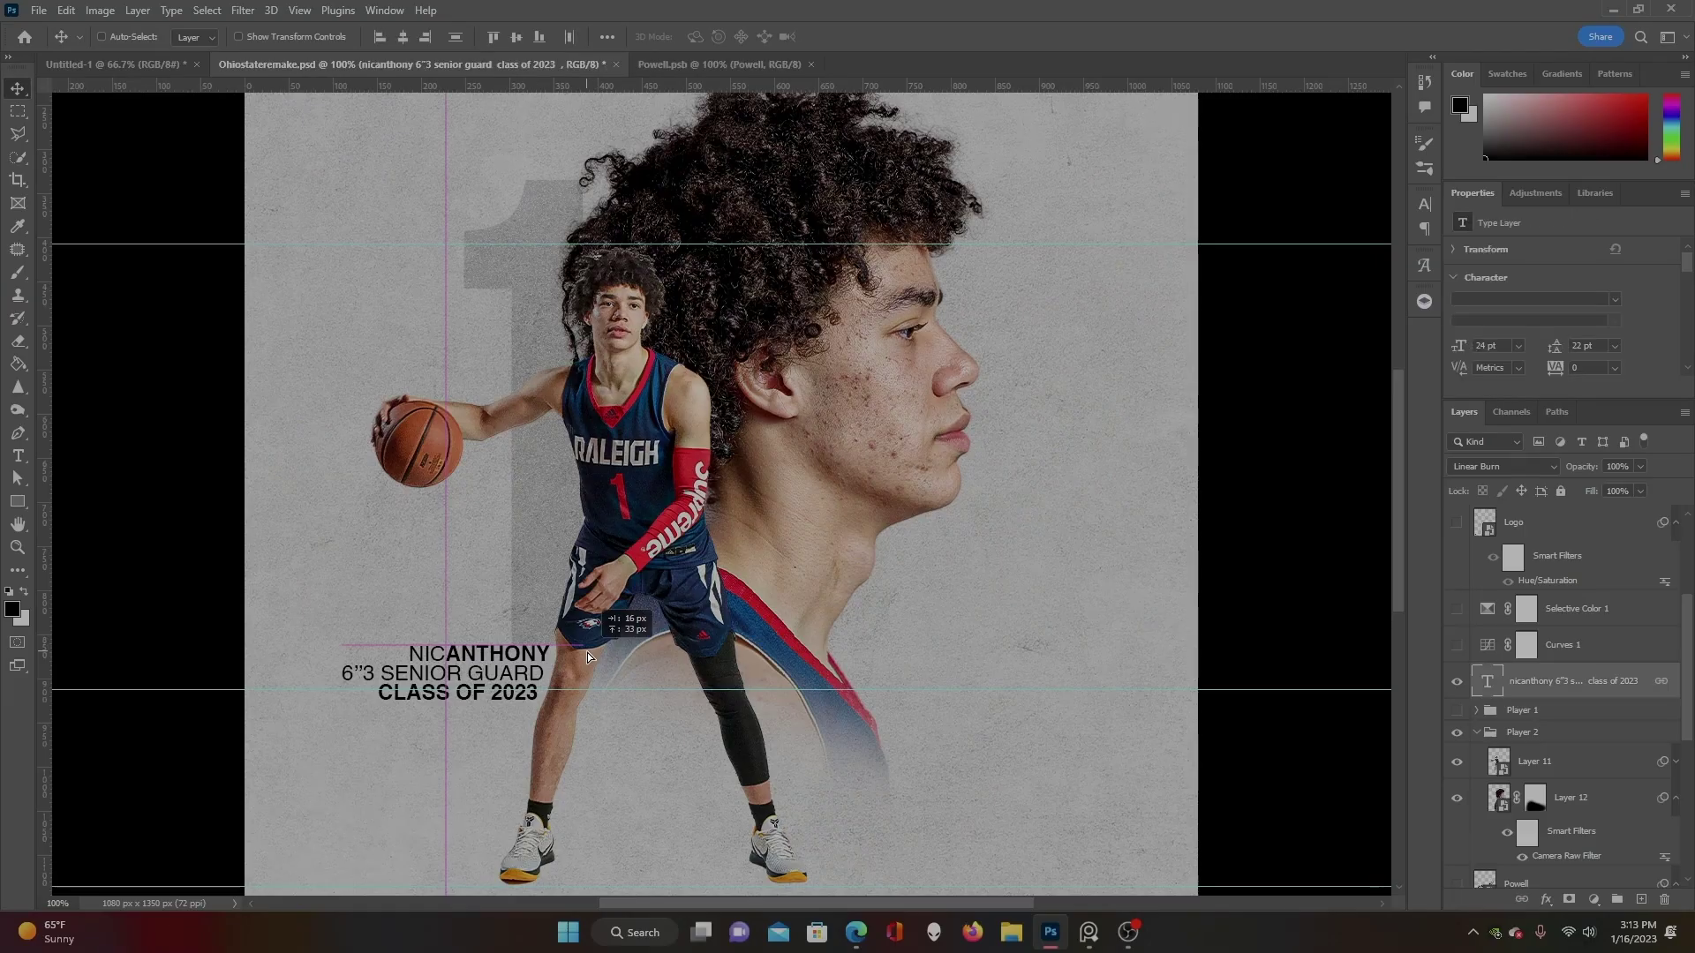
drag(587, 654, 590, 666)
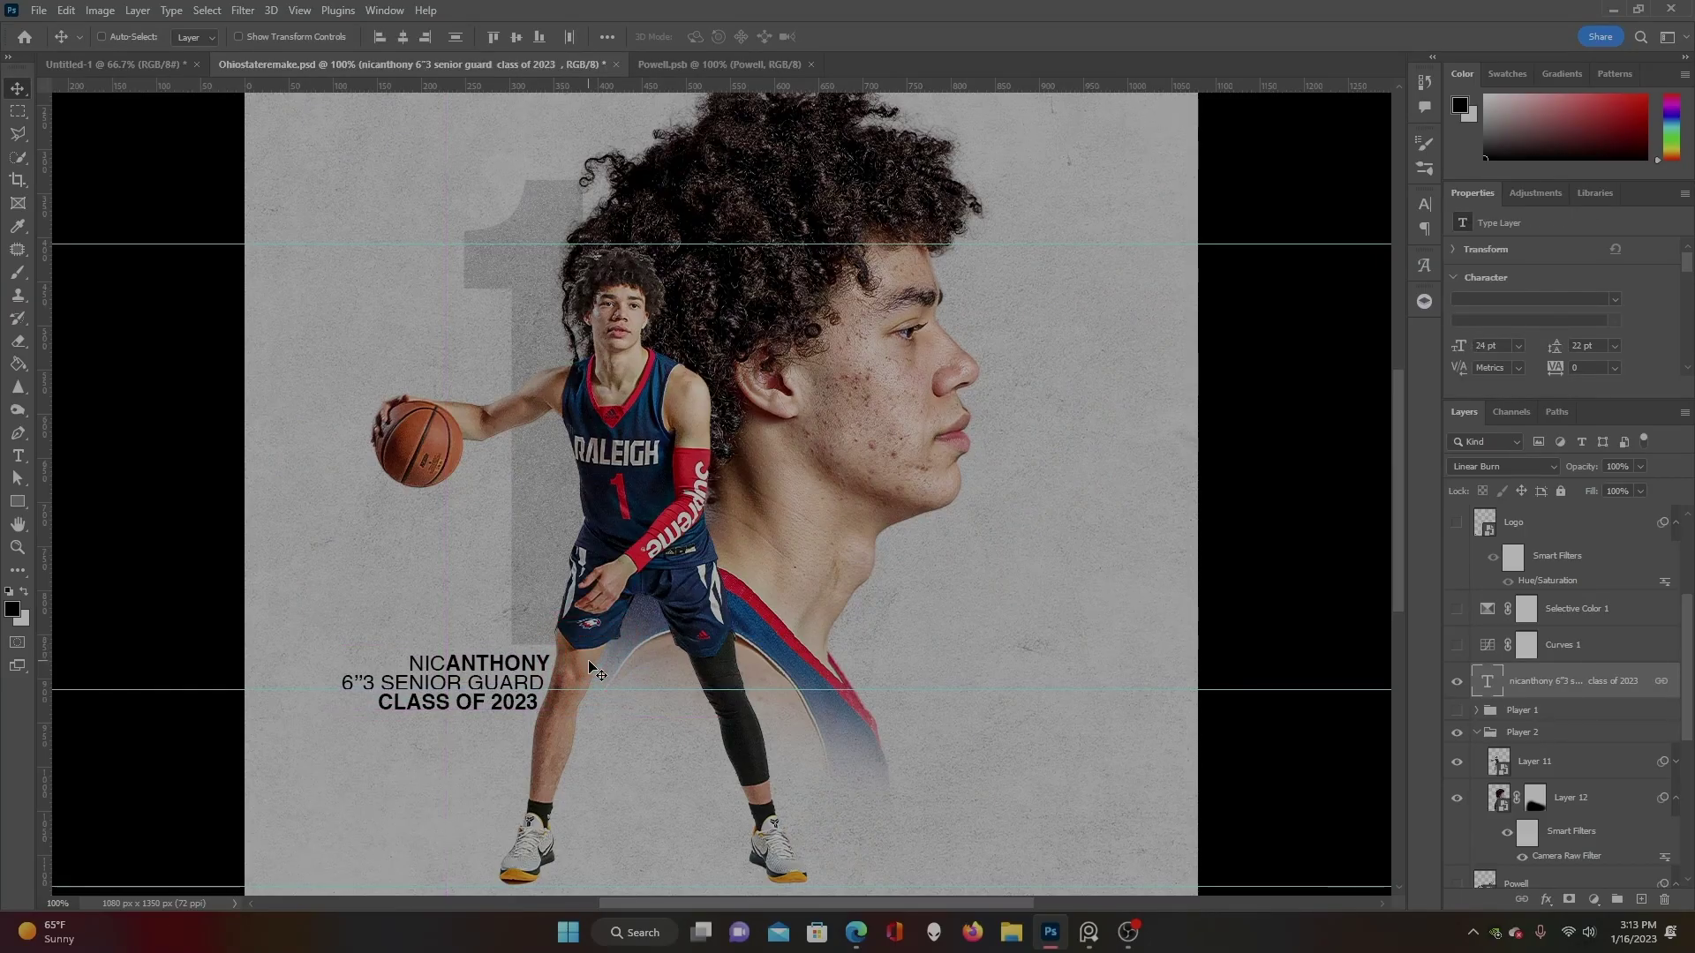
key(Left)
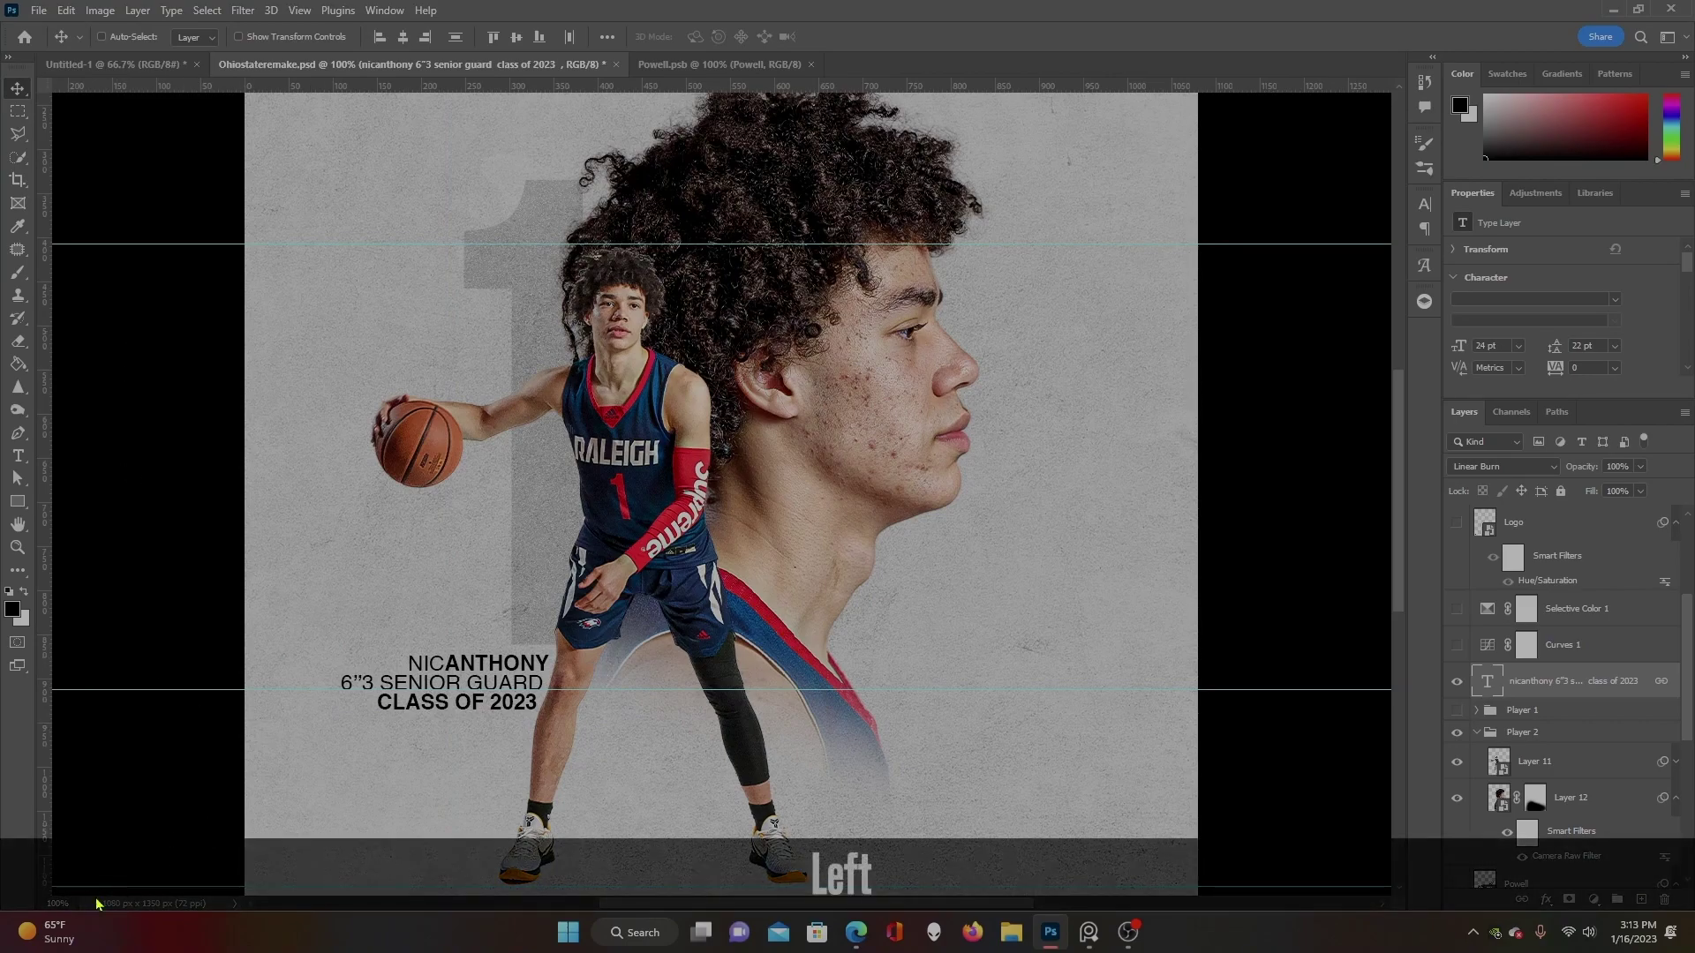
text(50)
key(Return)
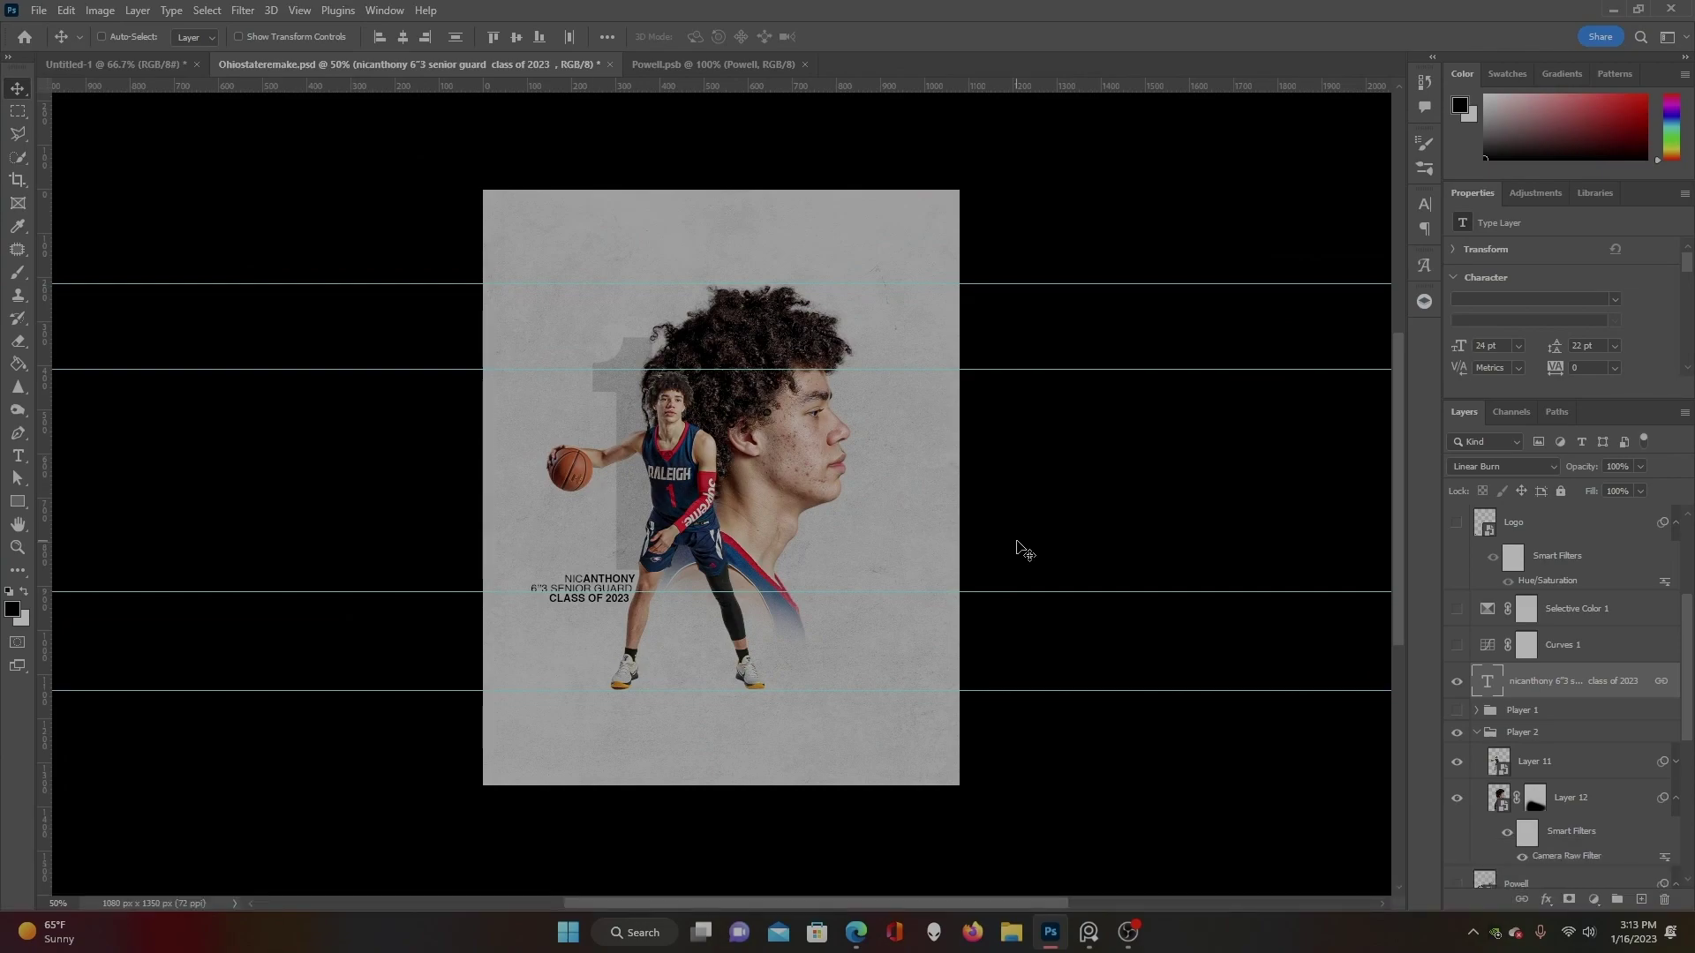
Compare the design against the football reference poster, then put the reference away.
scroll(1563, 677, down, 5)
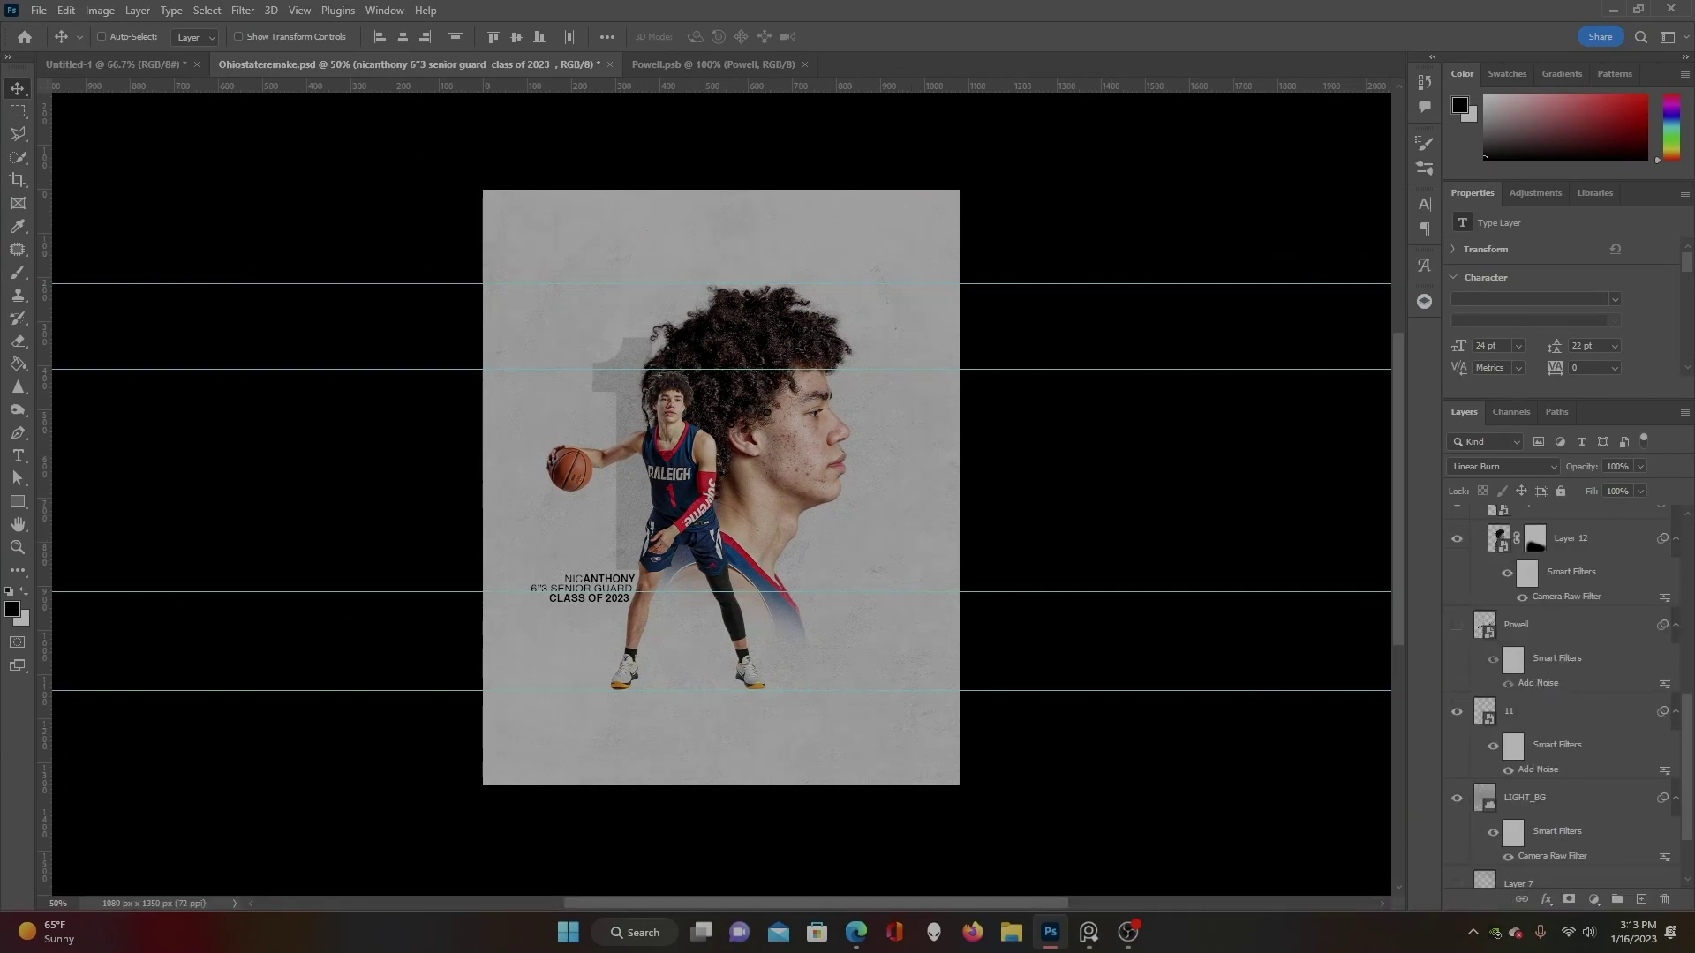
click(1088, 932)
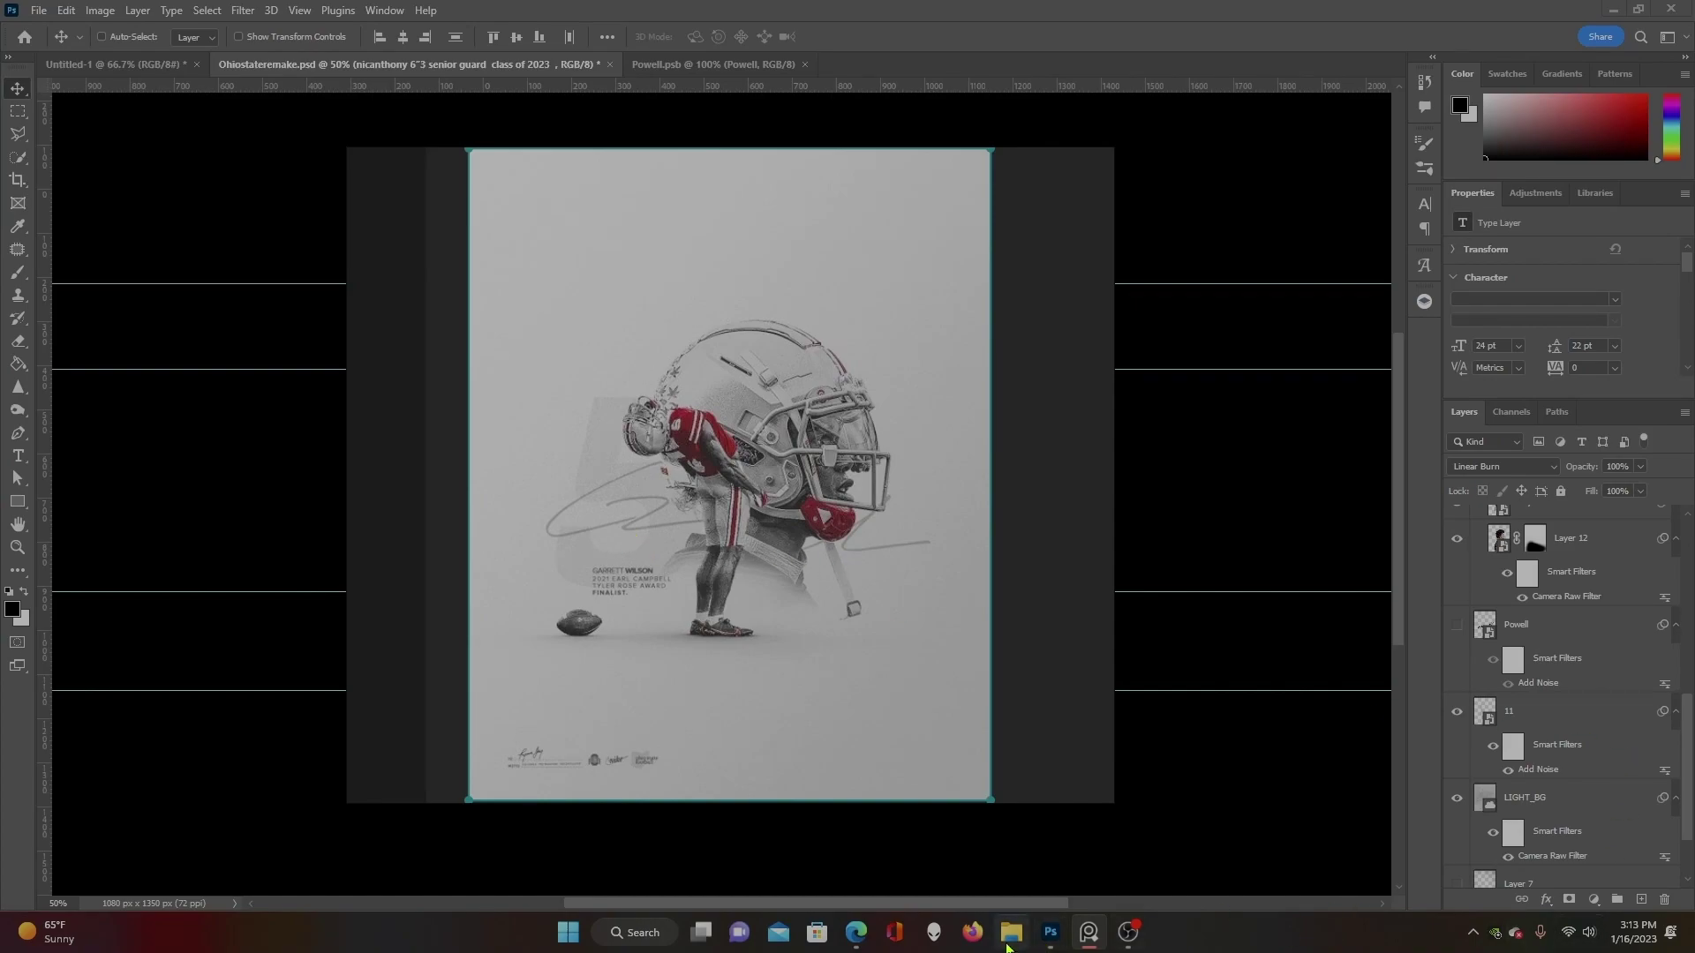
click(1088, 933)
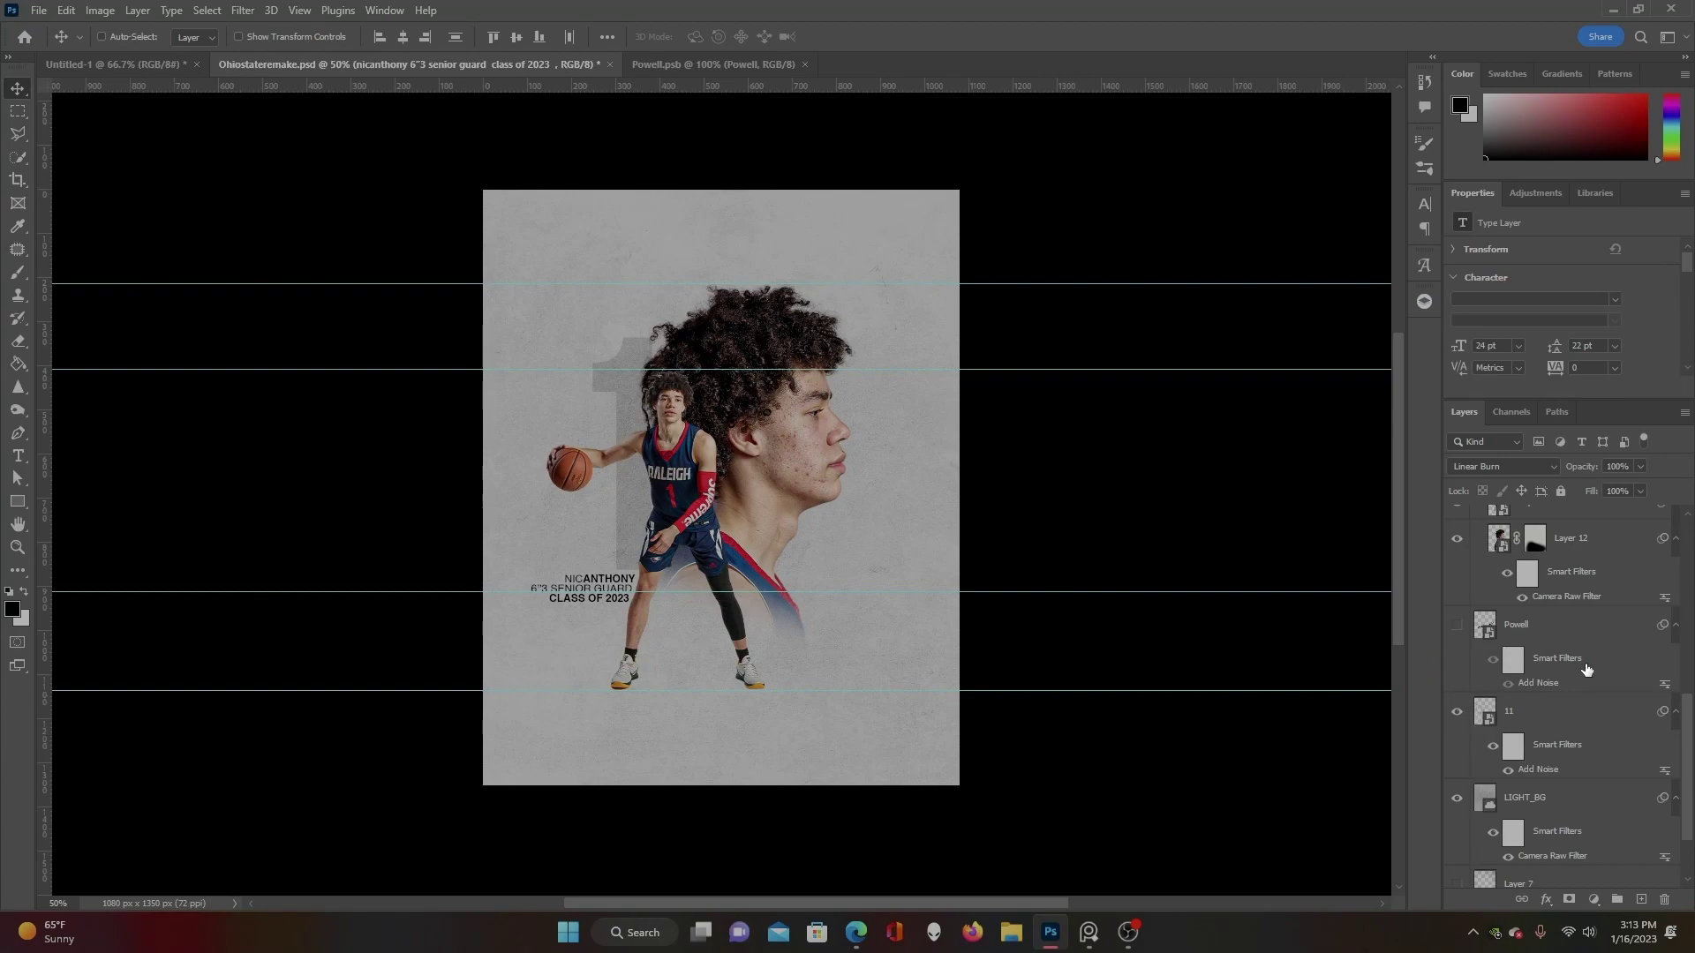
Show the script signature and change its smart-object text from the surname to the player's first name.
click(1503, 632)
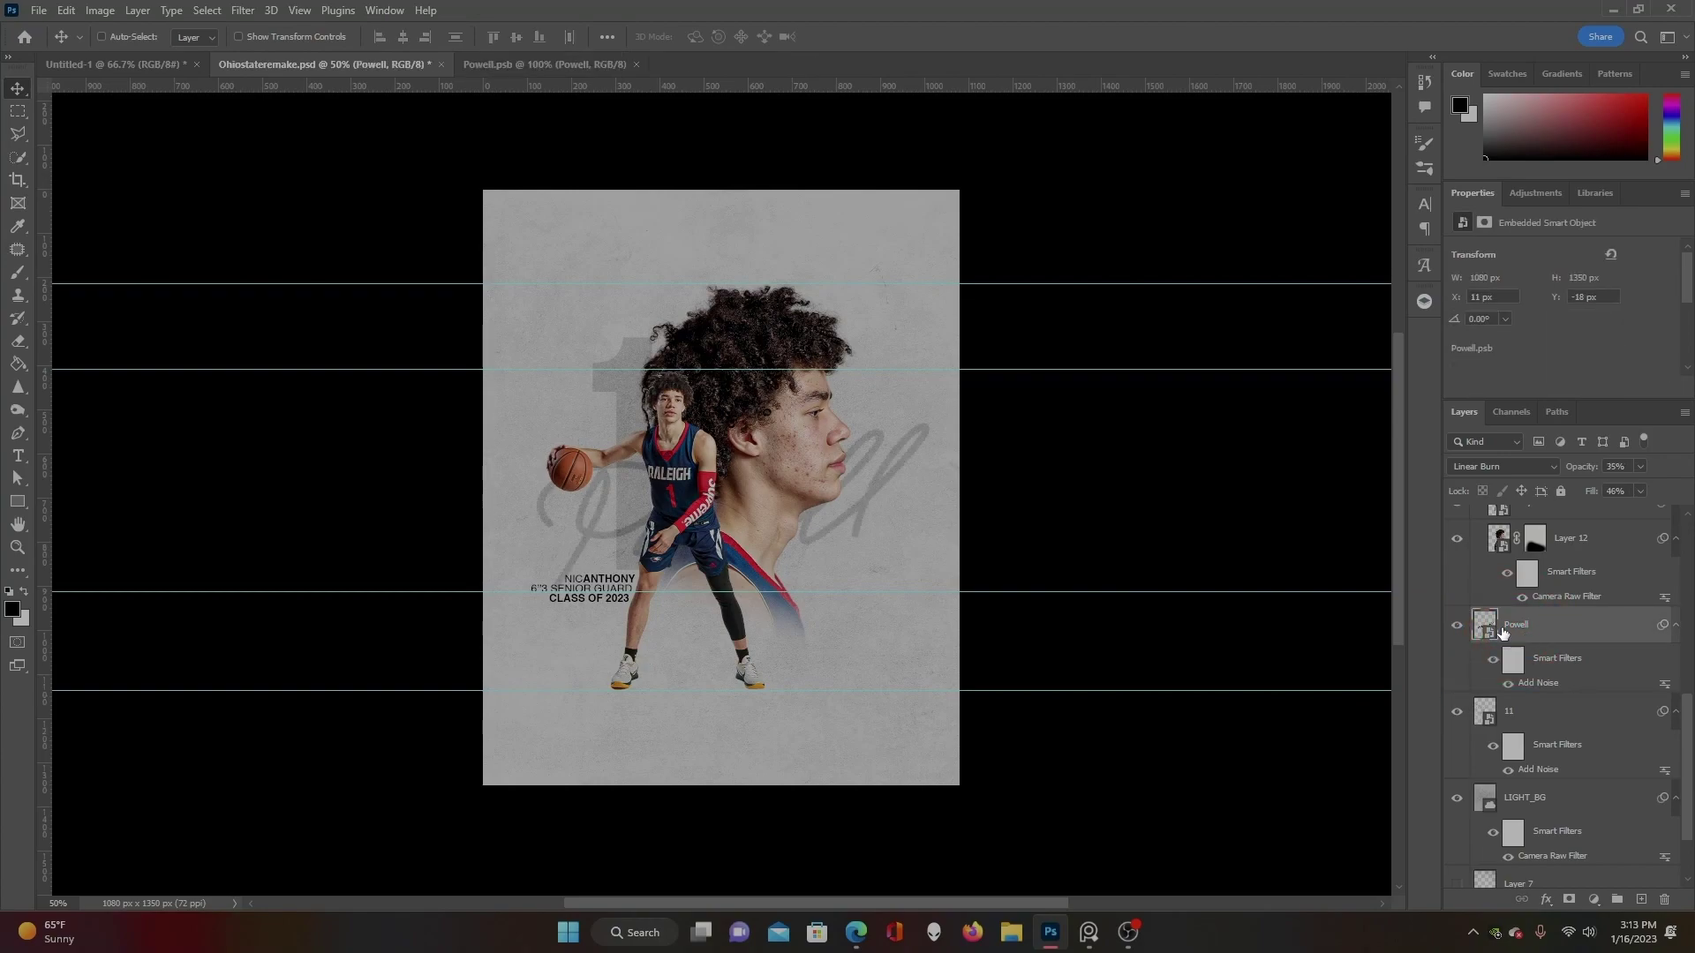
double_click(1490, 627)
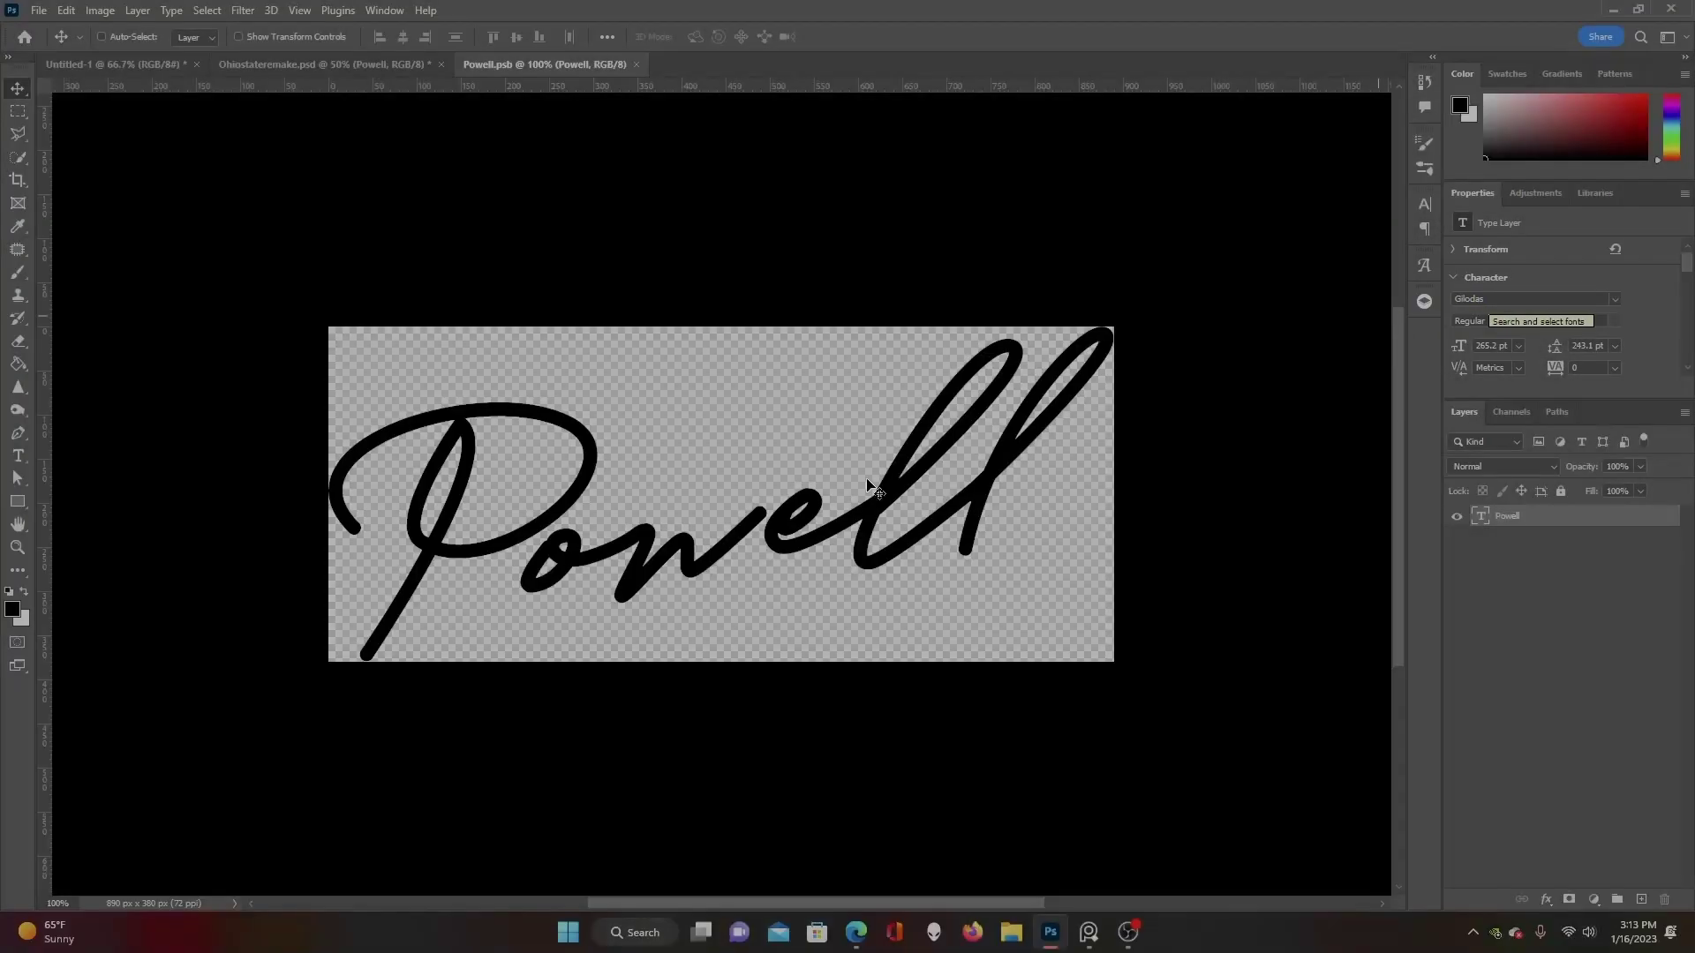
click(556, 551)
key(ctrl+a)
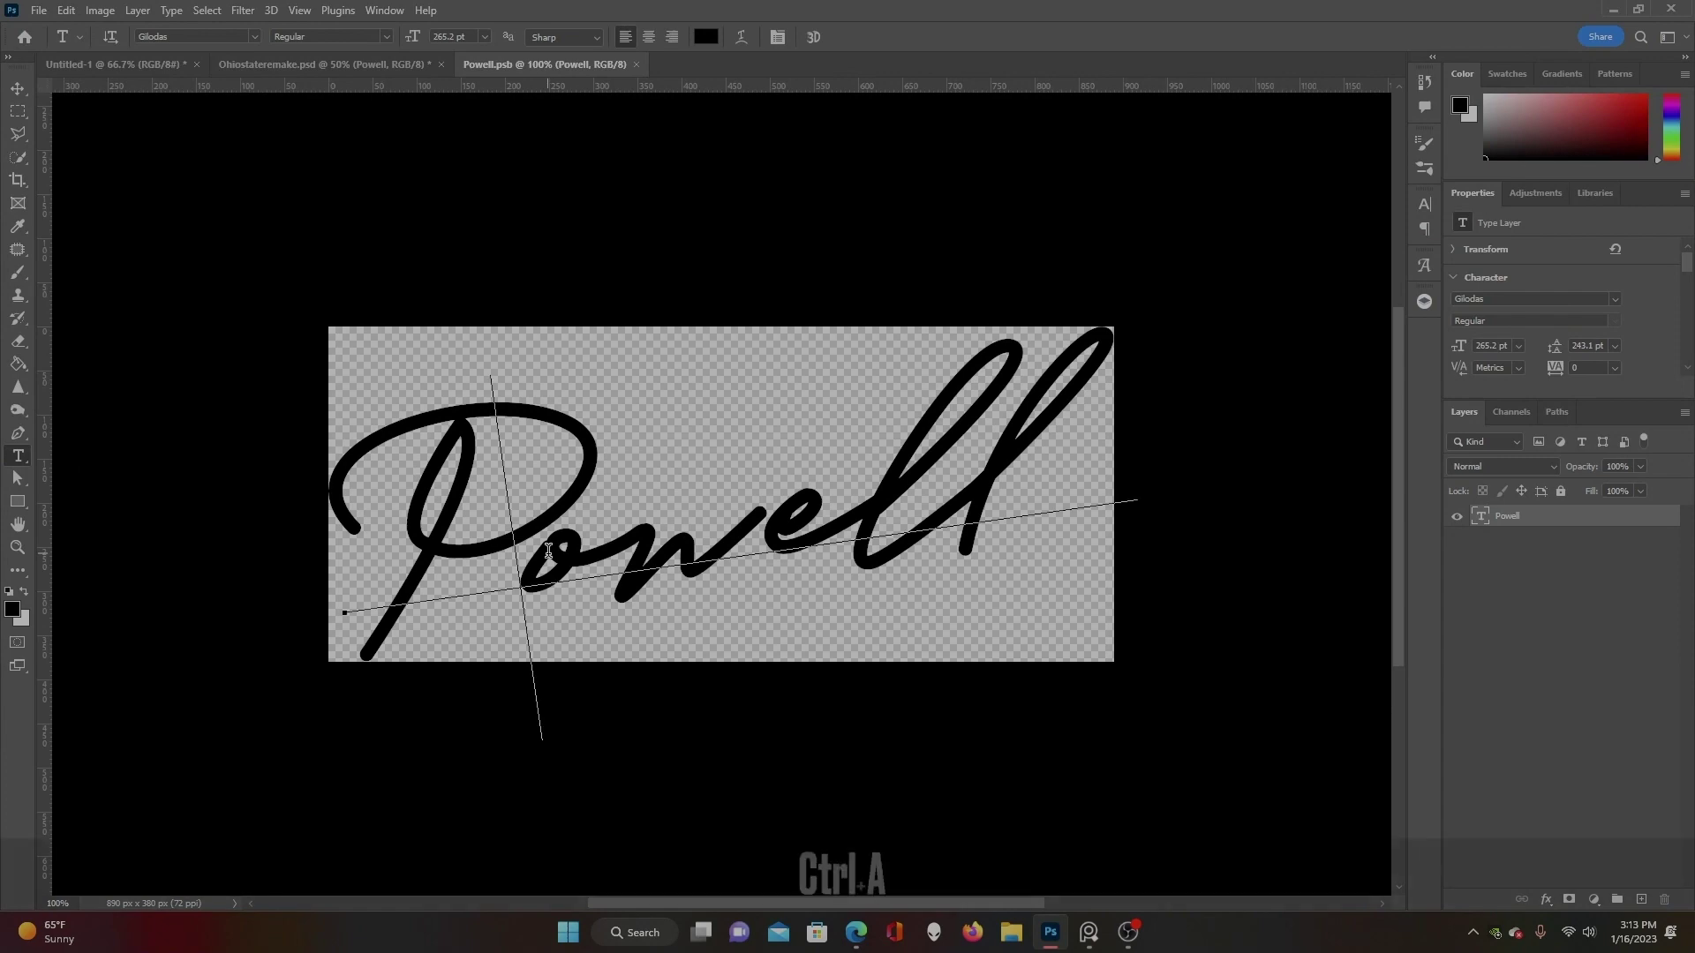
text(Anthony)
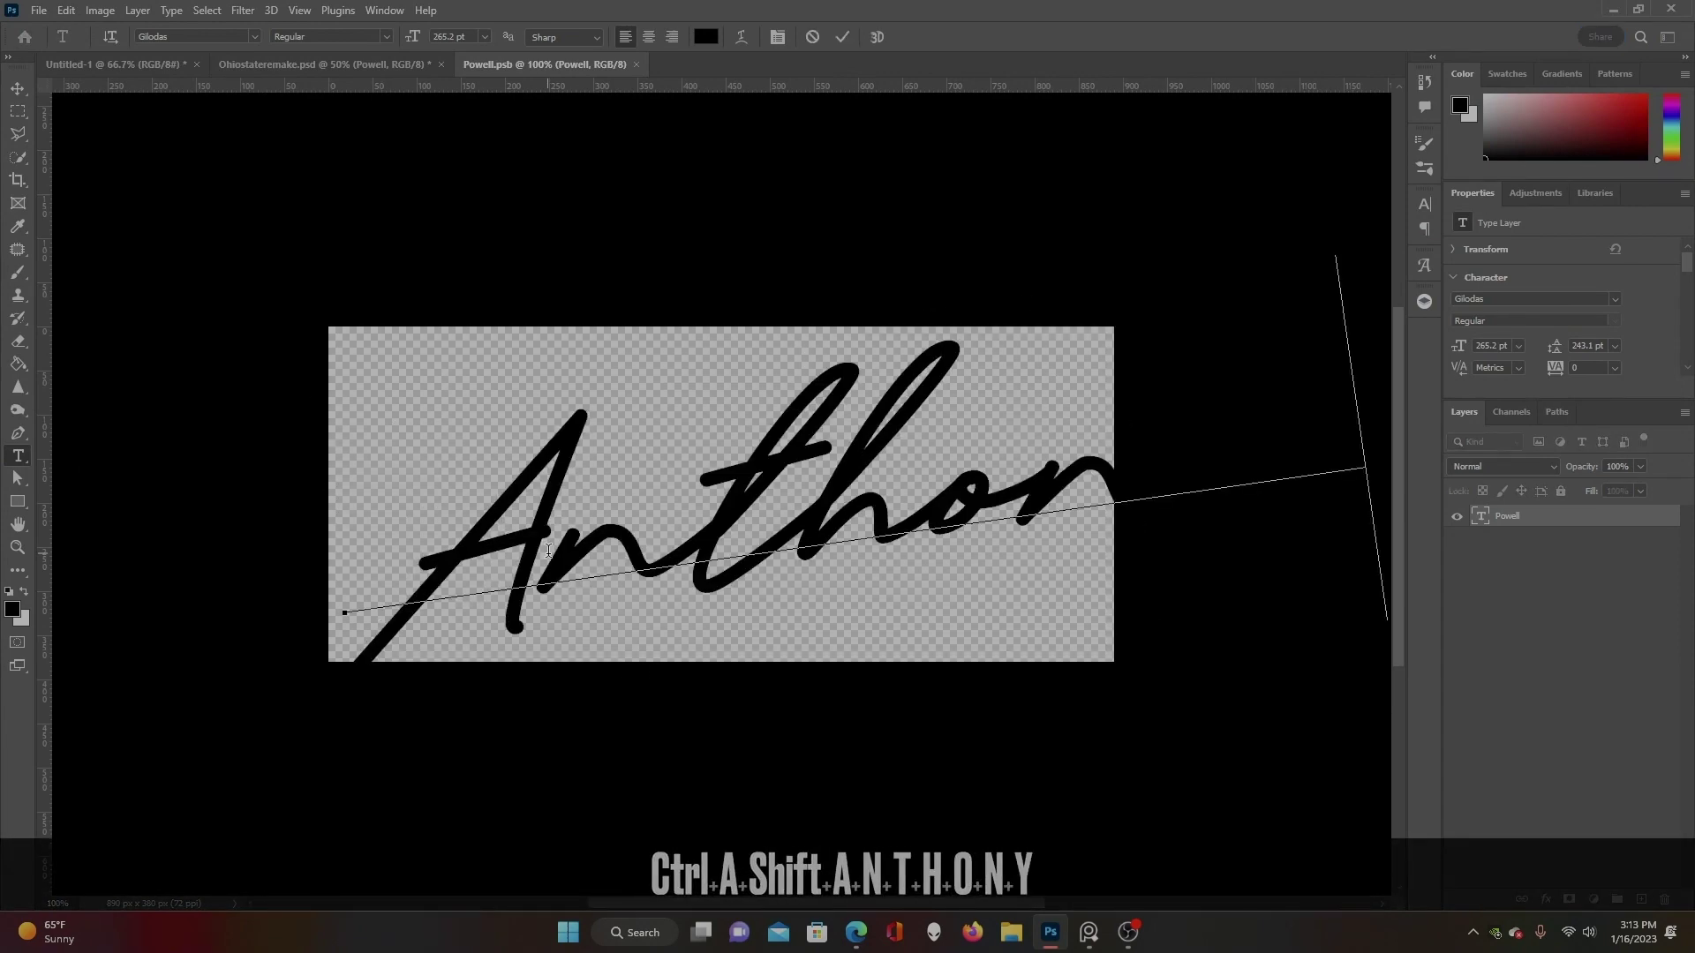
click(16, 89)
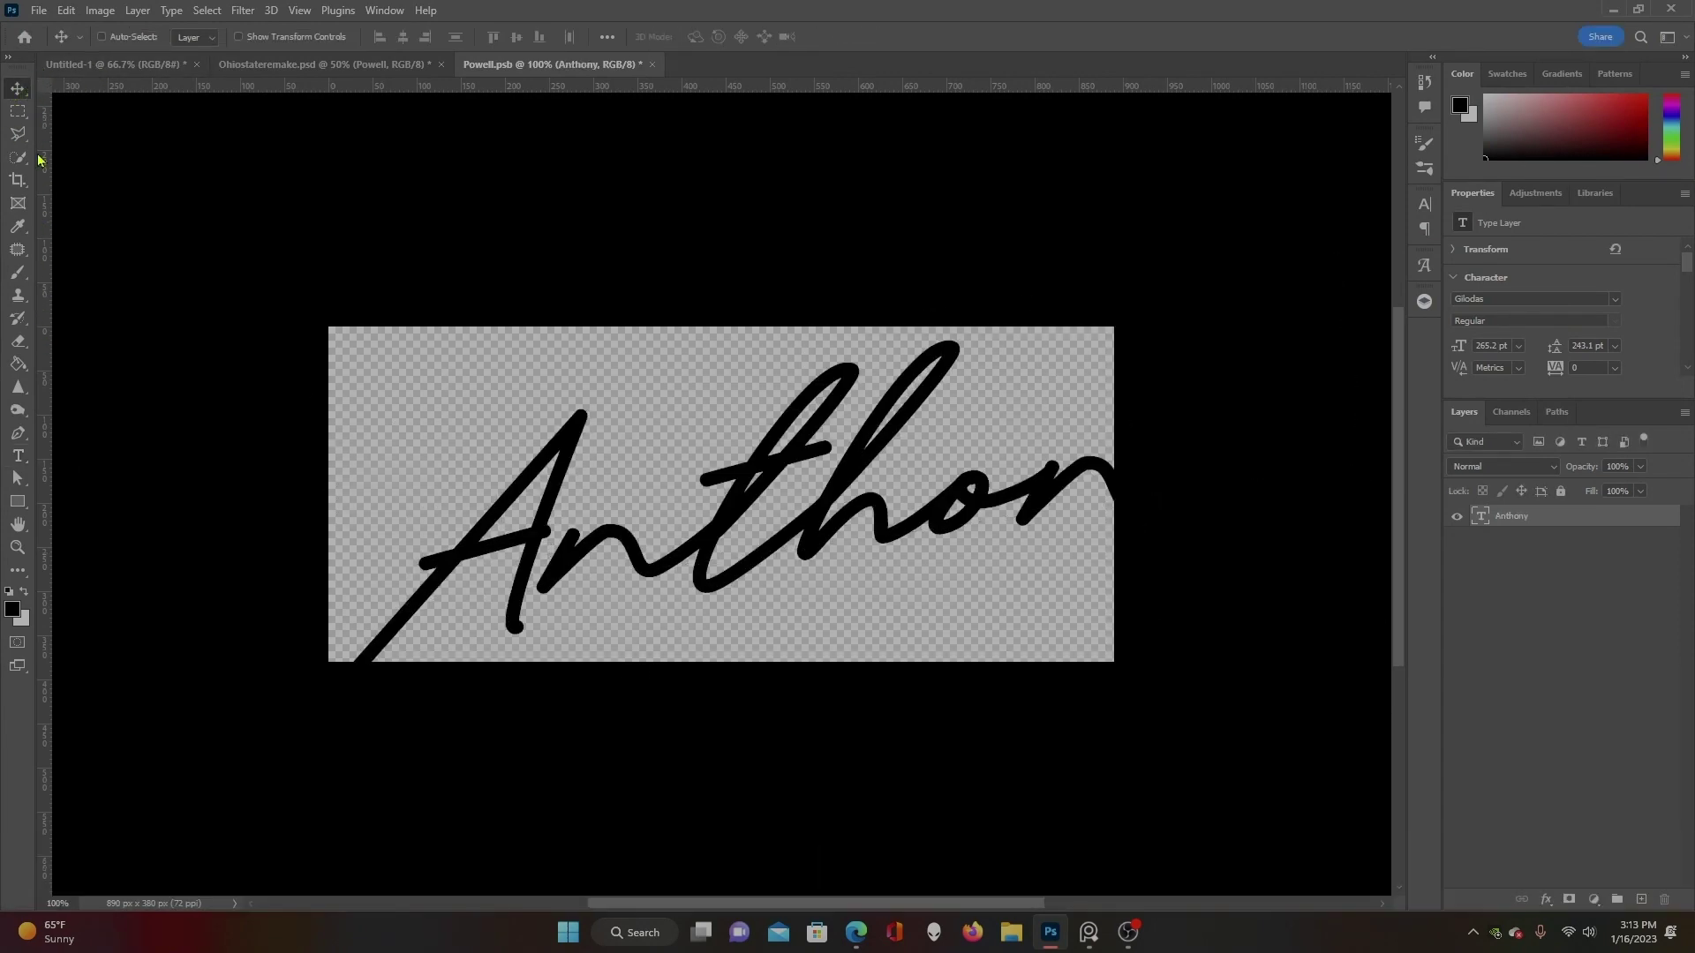
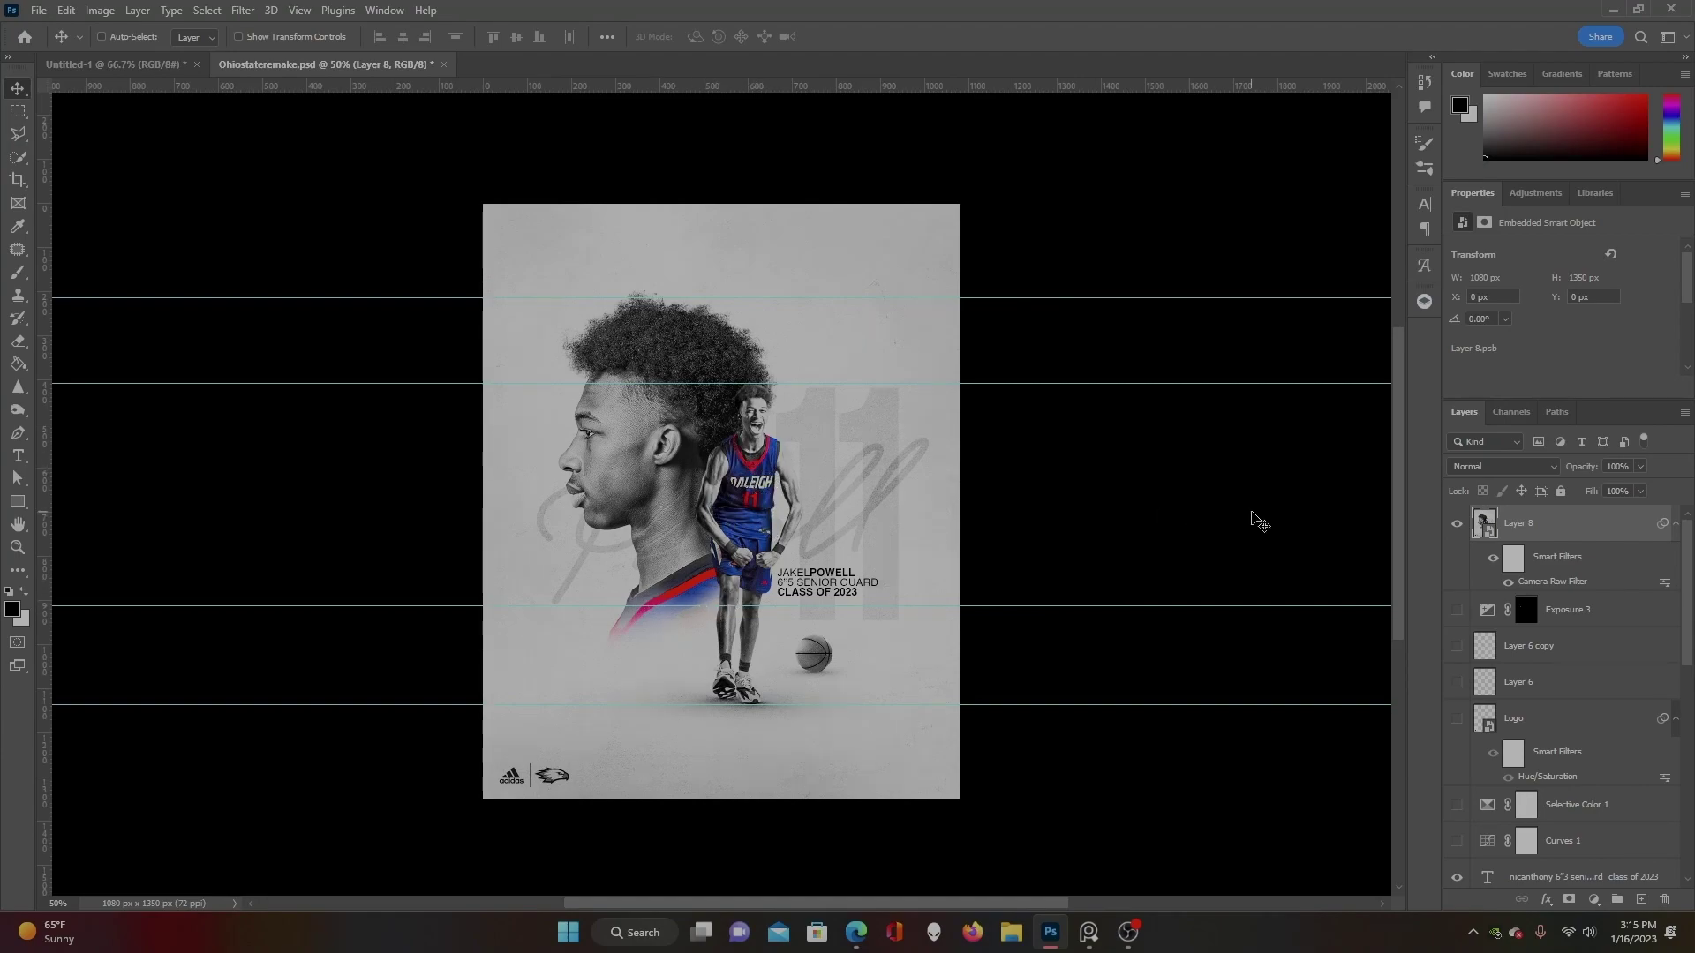
Hide Layer 8 and add a Hue/Saturation layer above Layer 12 with Saturation -100.
click(1457, 529)
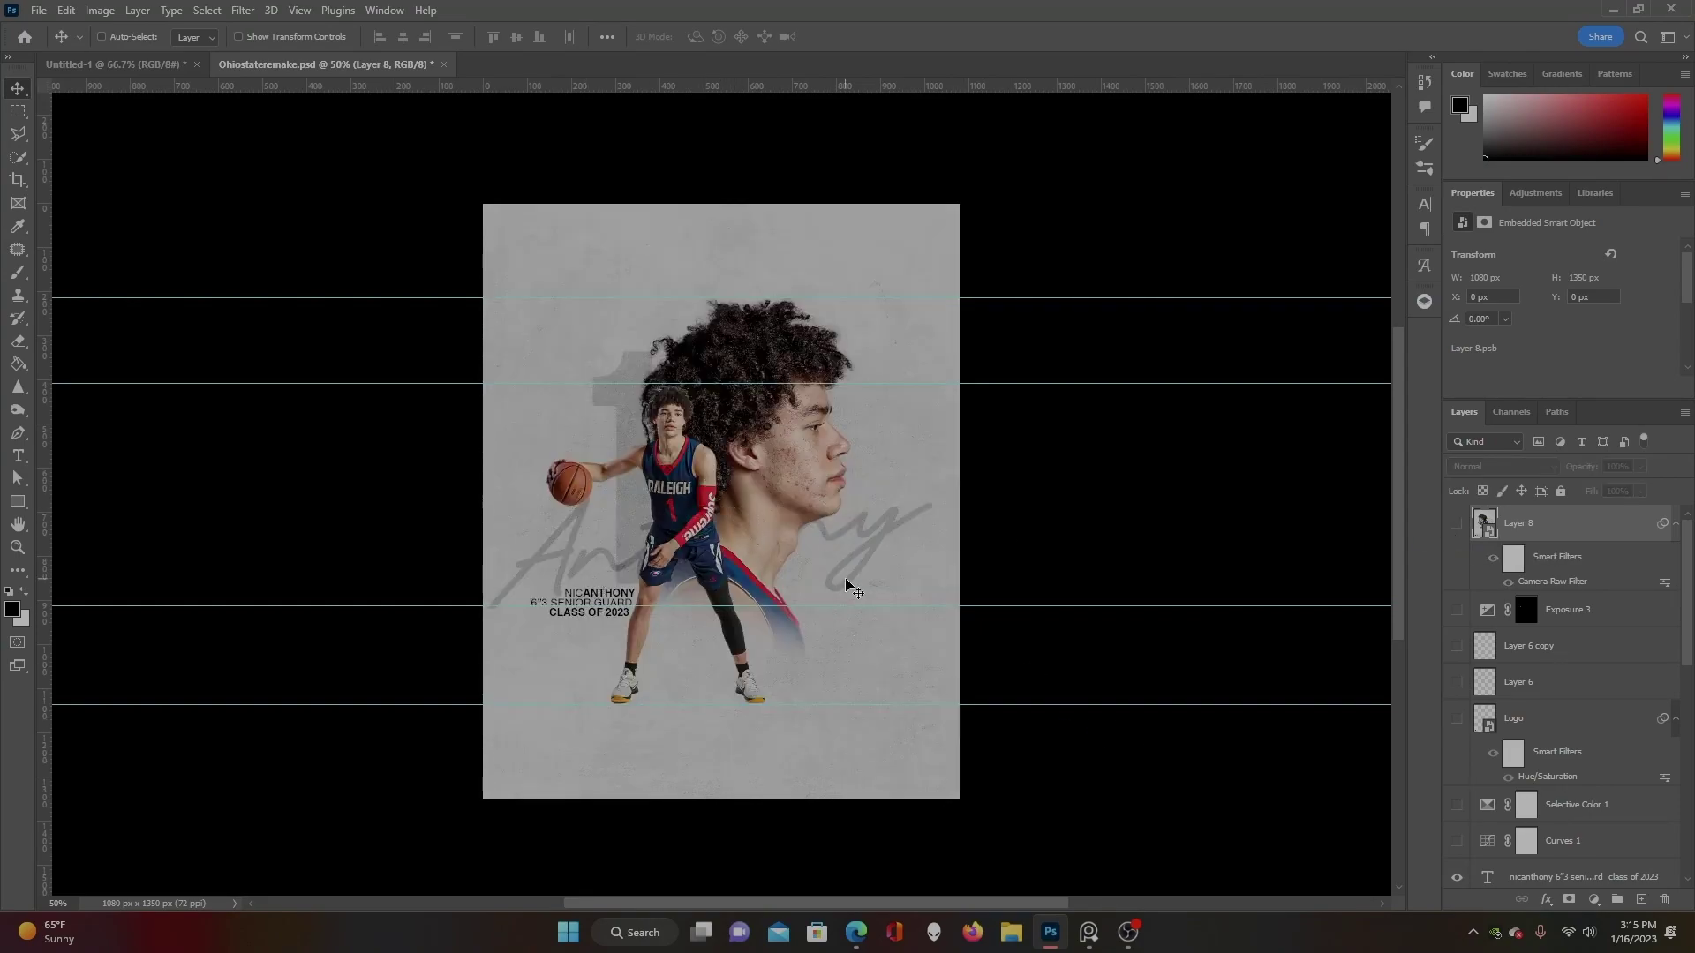
scroll(1496, 694, down, 5)
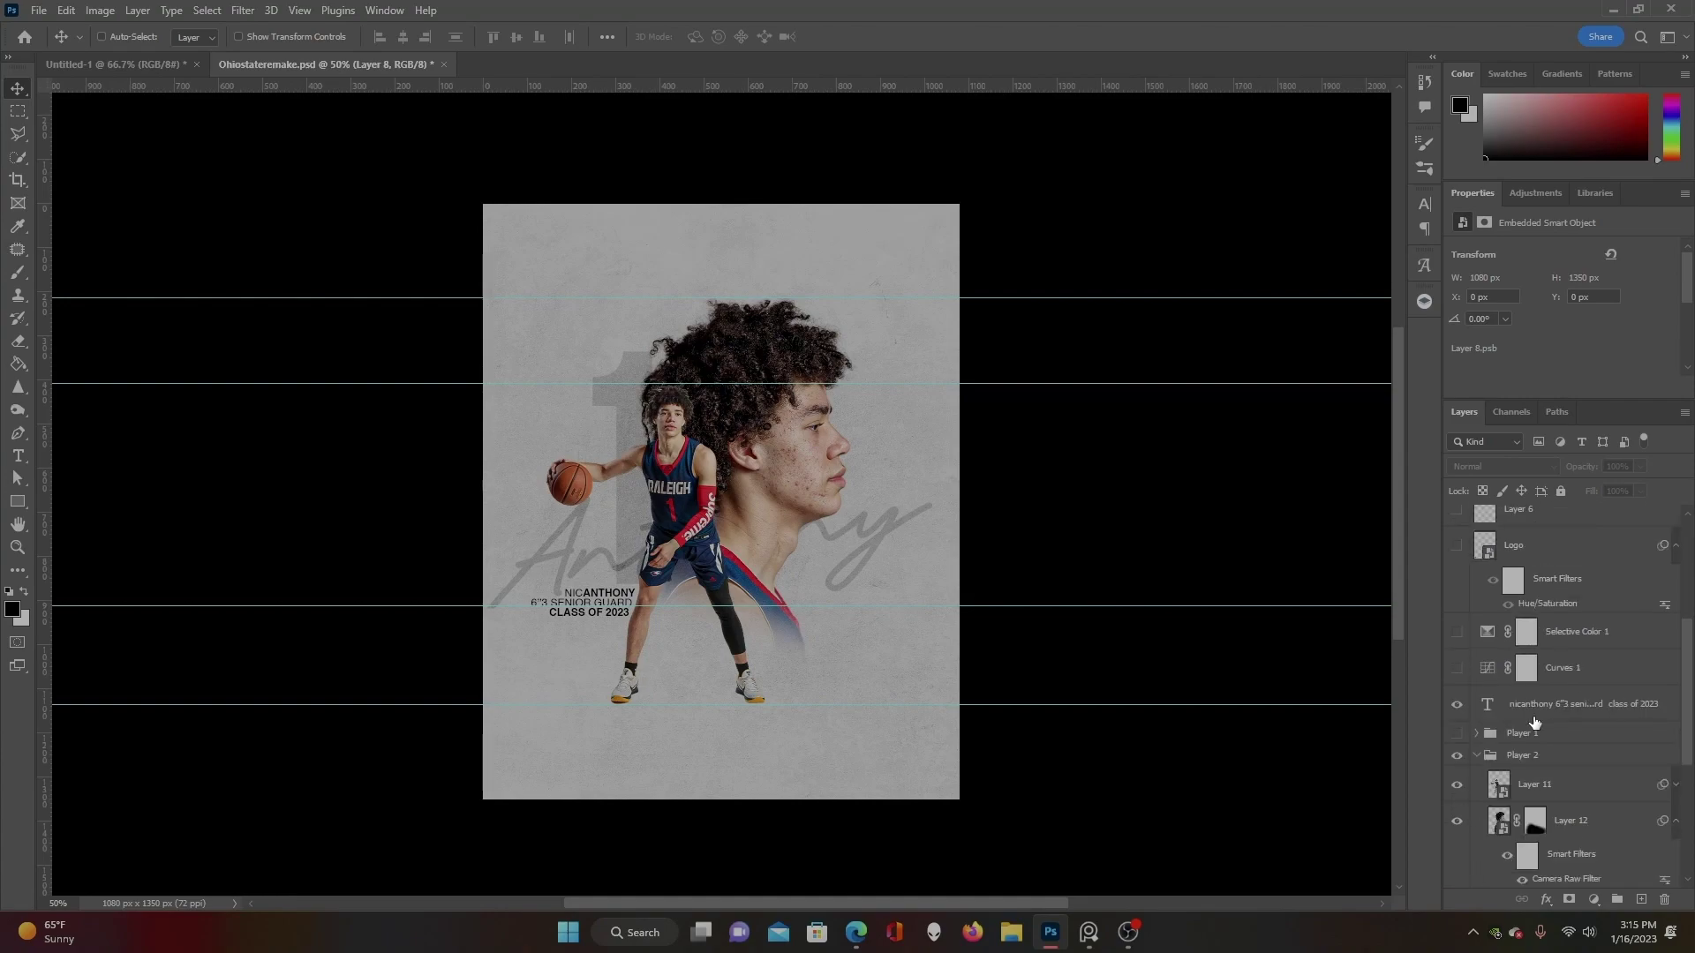
click(1570, 664)
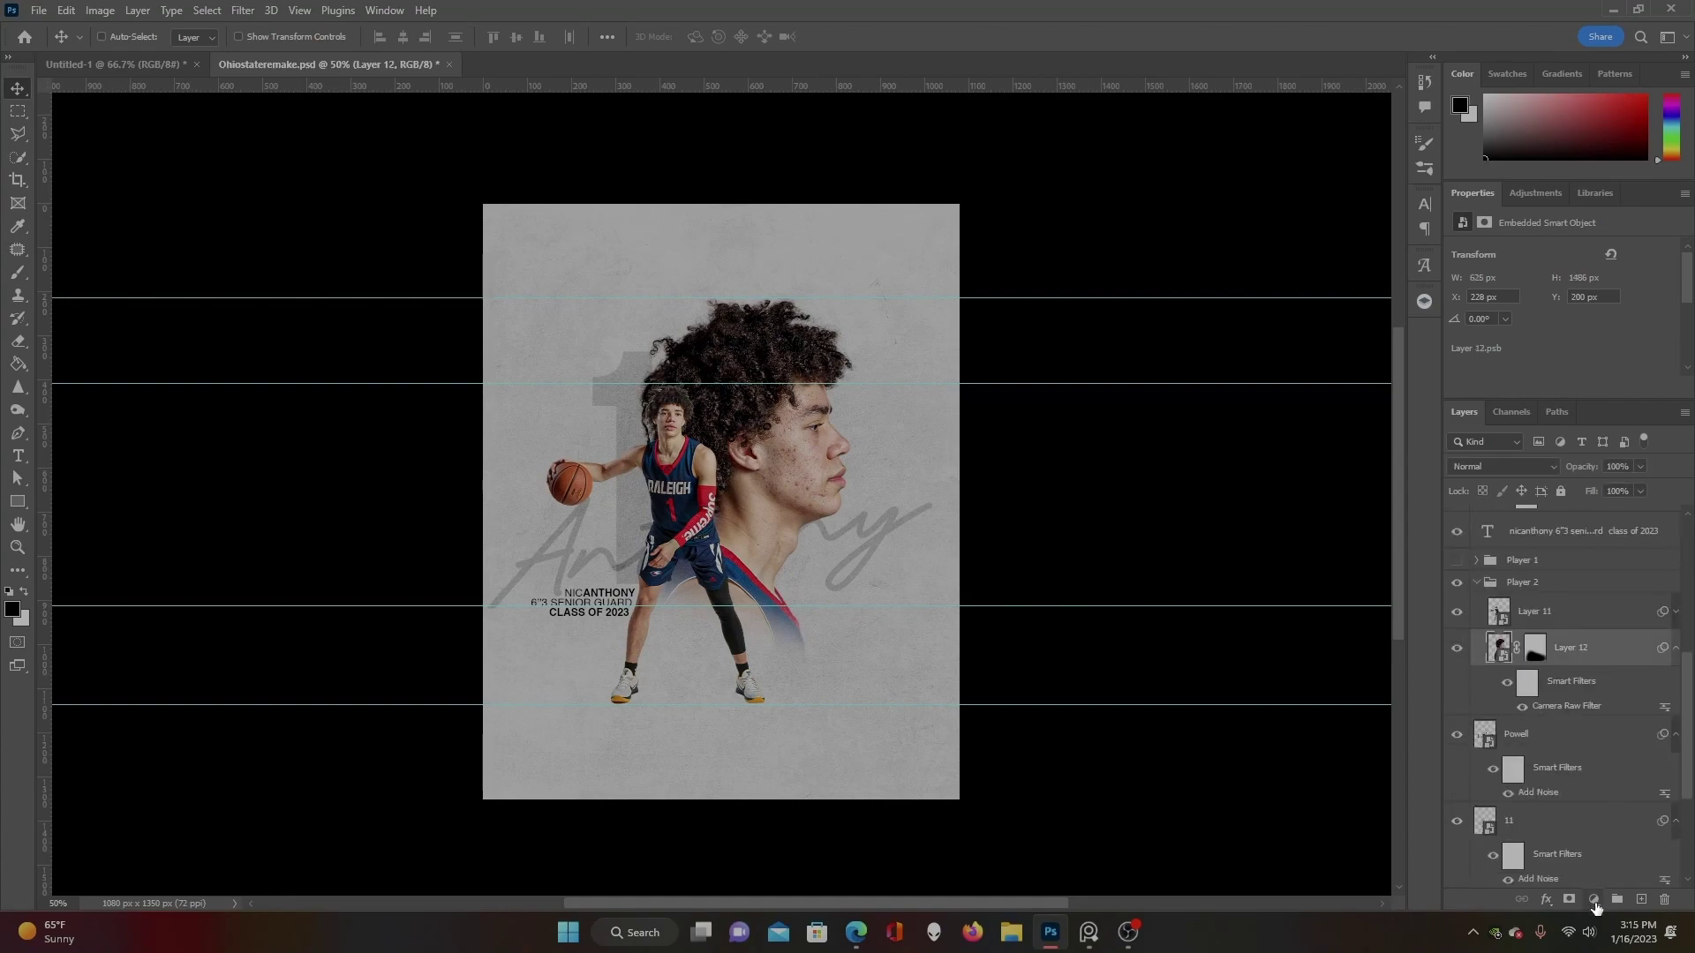
click(1594, 899)
click(1574, 734)
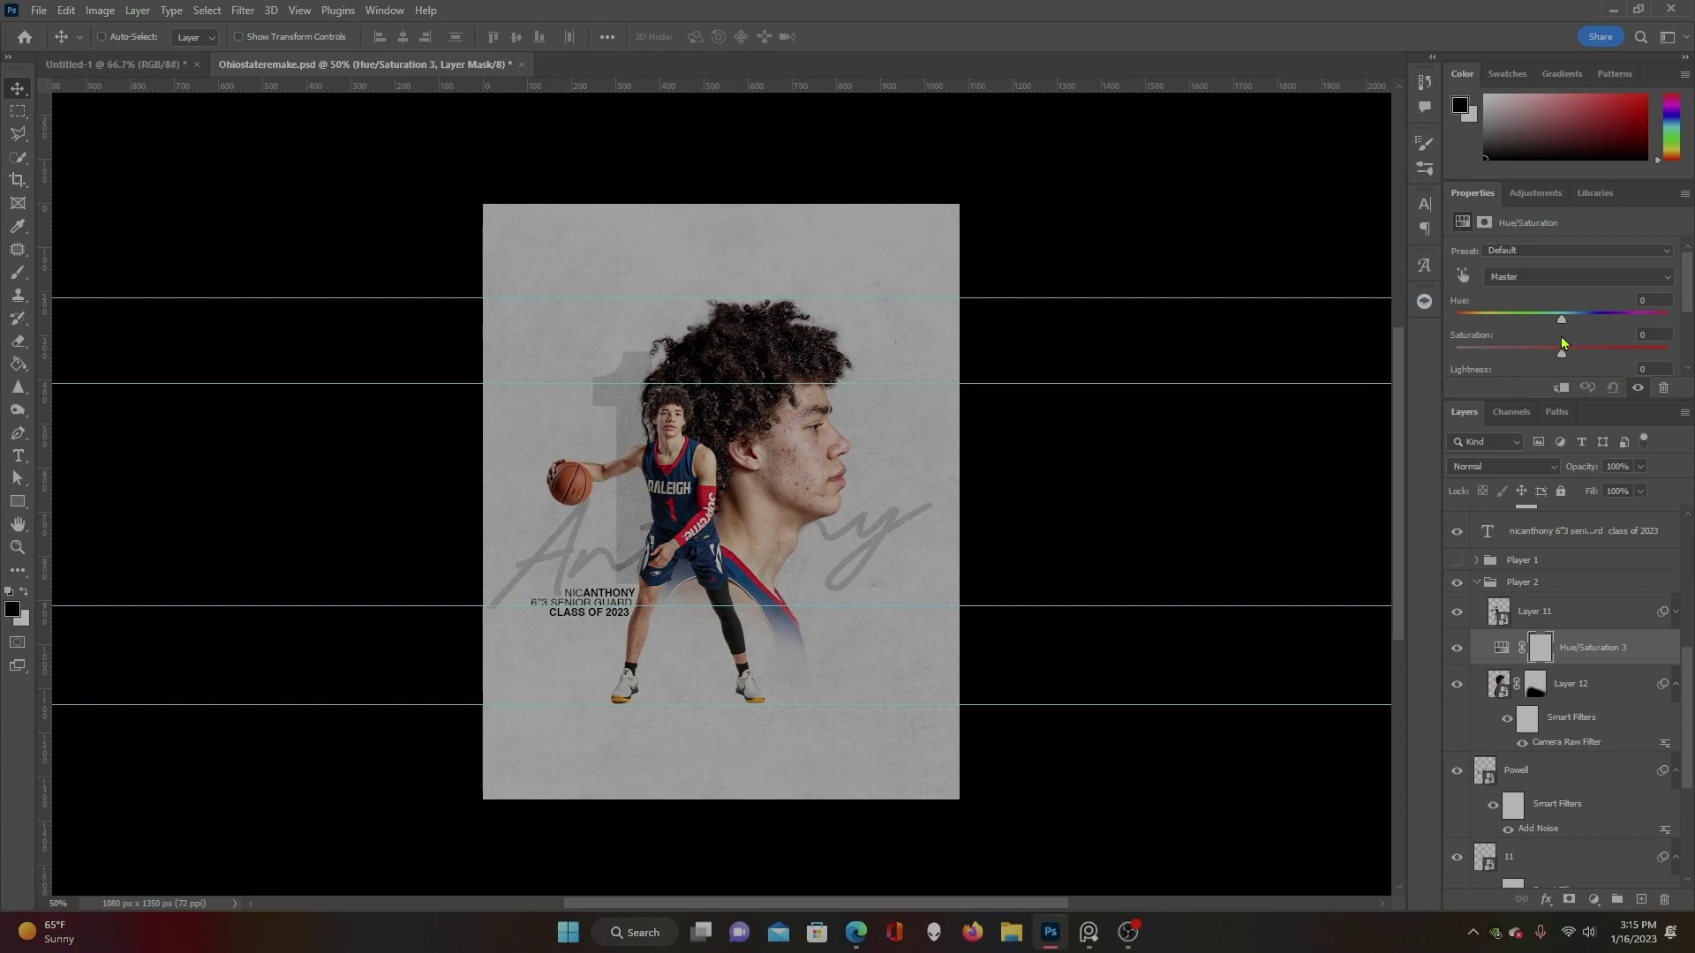
scroll(1562, 343, down, 1)
drag(1562, 344, 1402, 346)
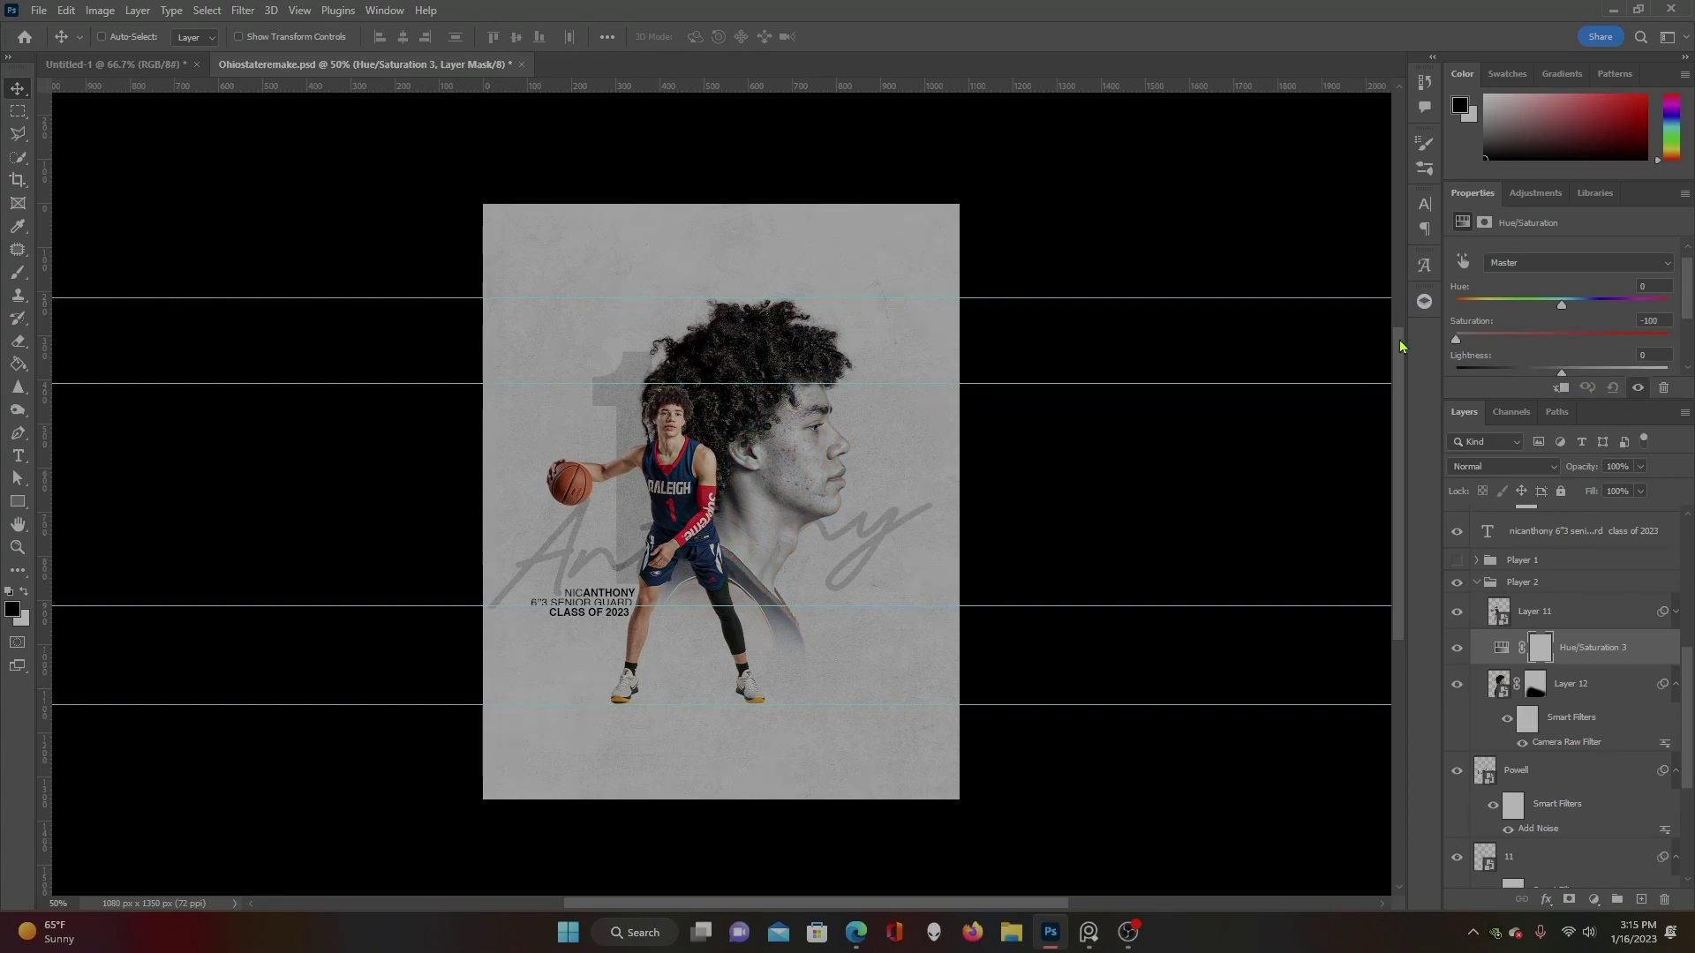
Clip the Hue/Saturation adjustment to Layer 12 and invert its mask to black.
click(1575, 653)
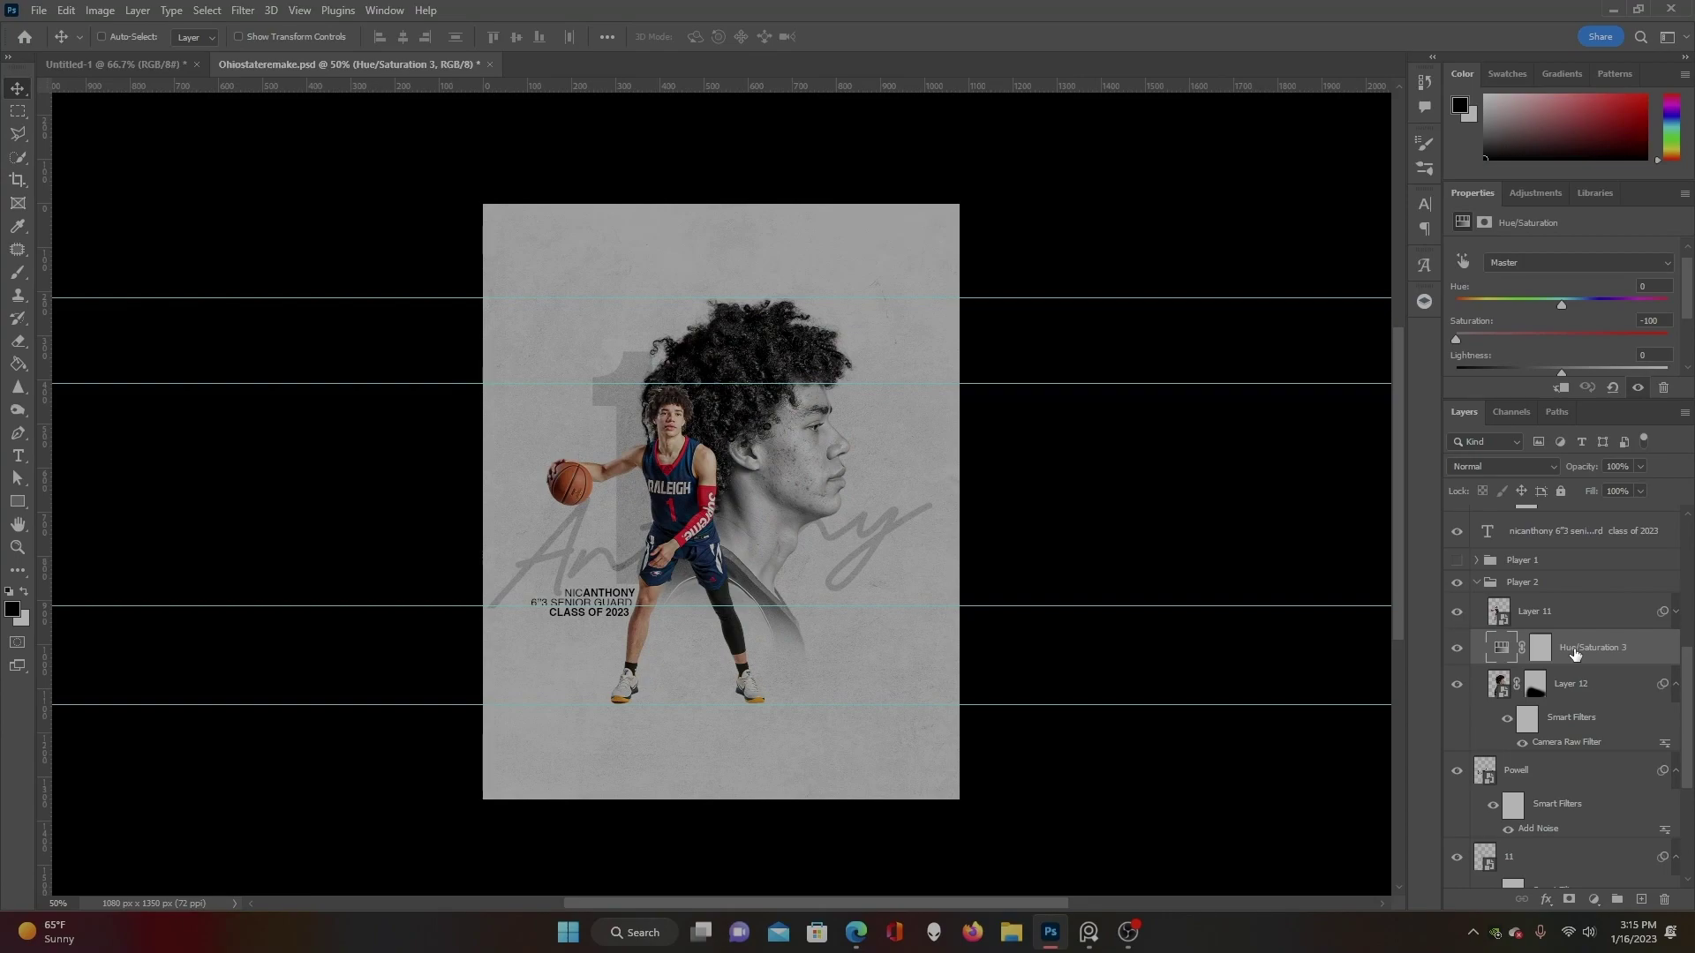
key(ctrl+alt+g)
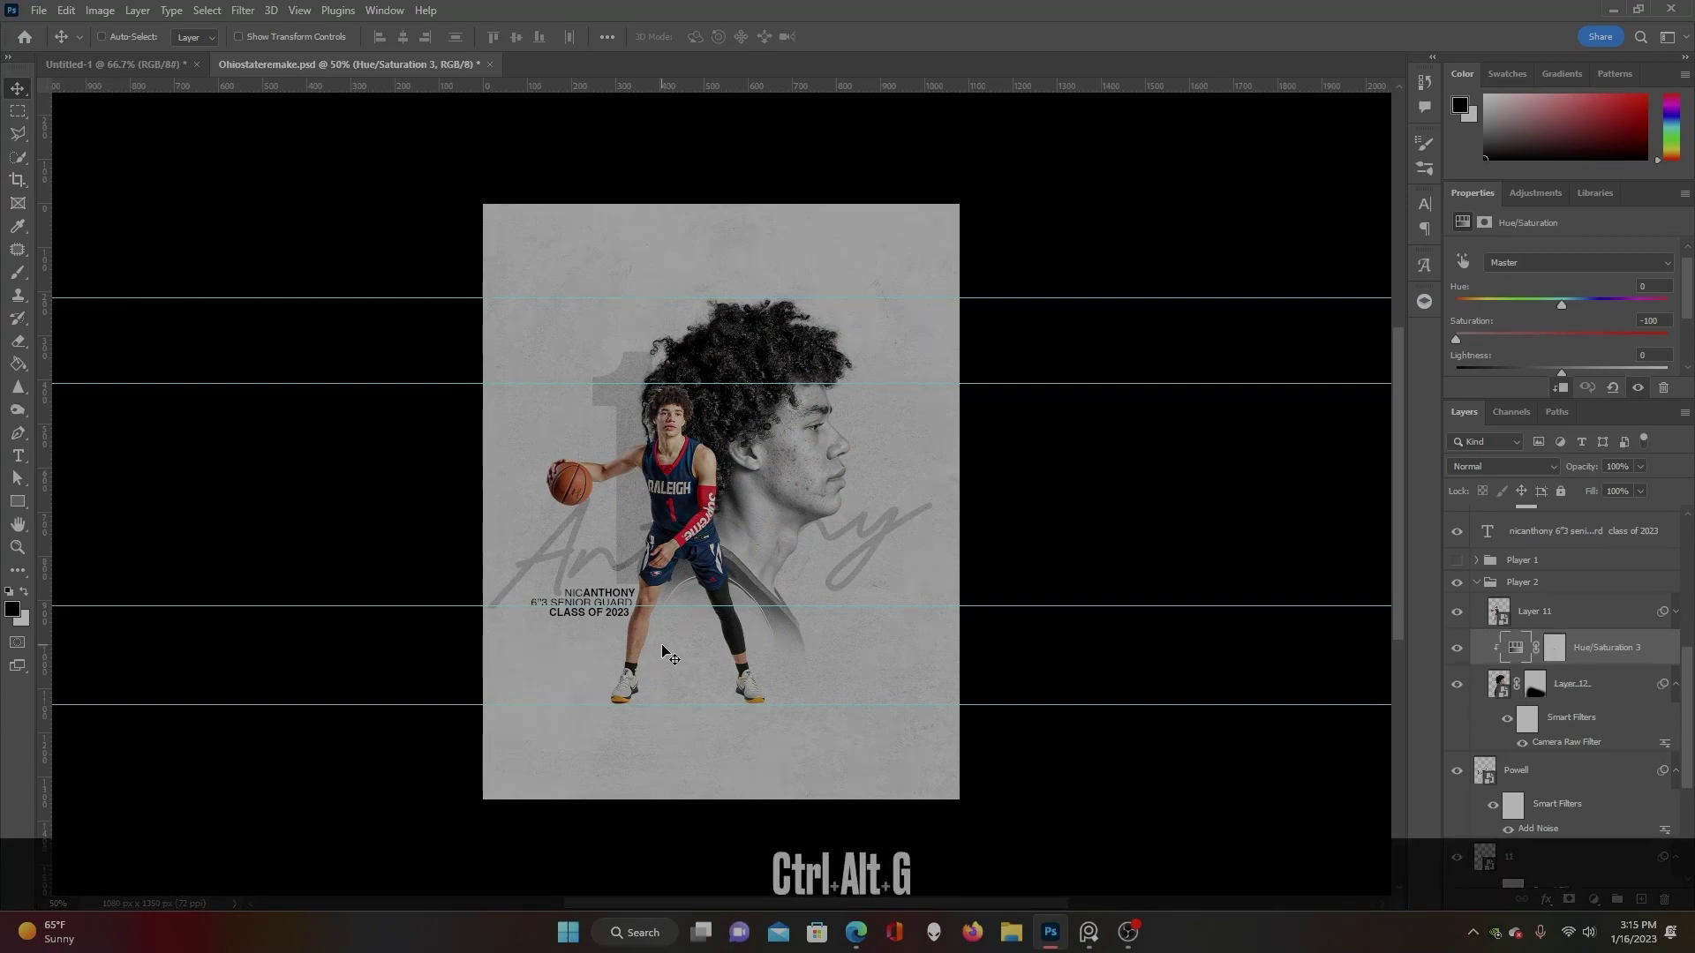
click(1554, 651)
key(ctrl+i)
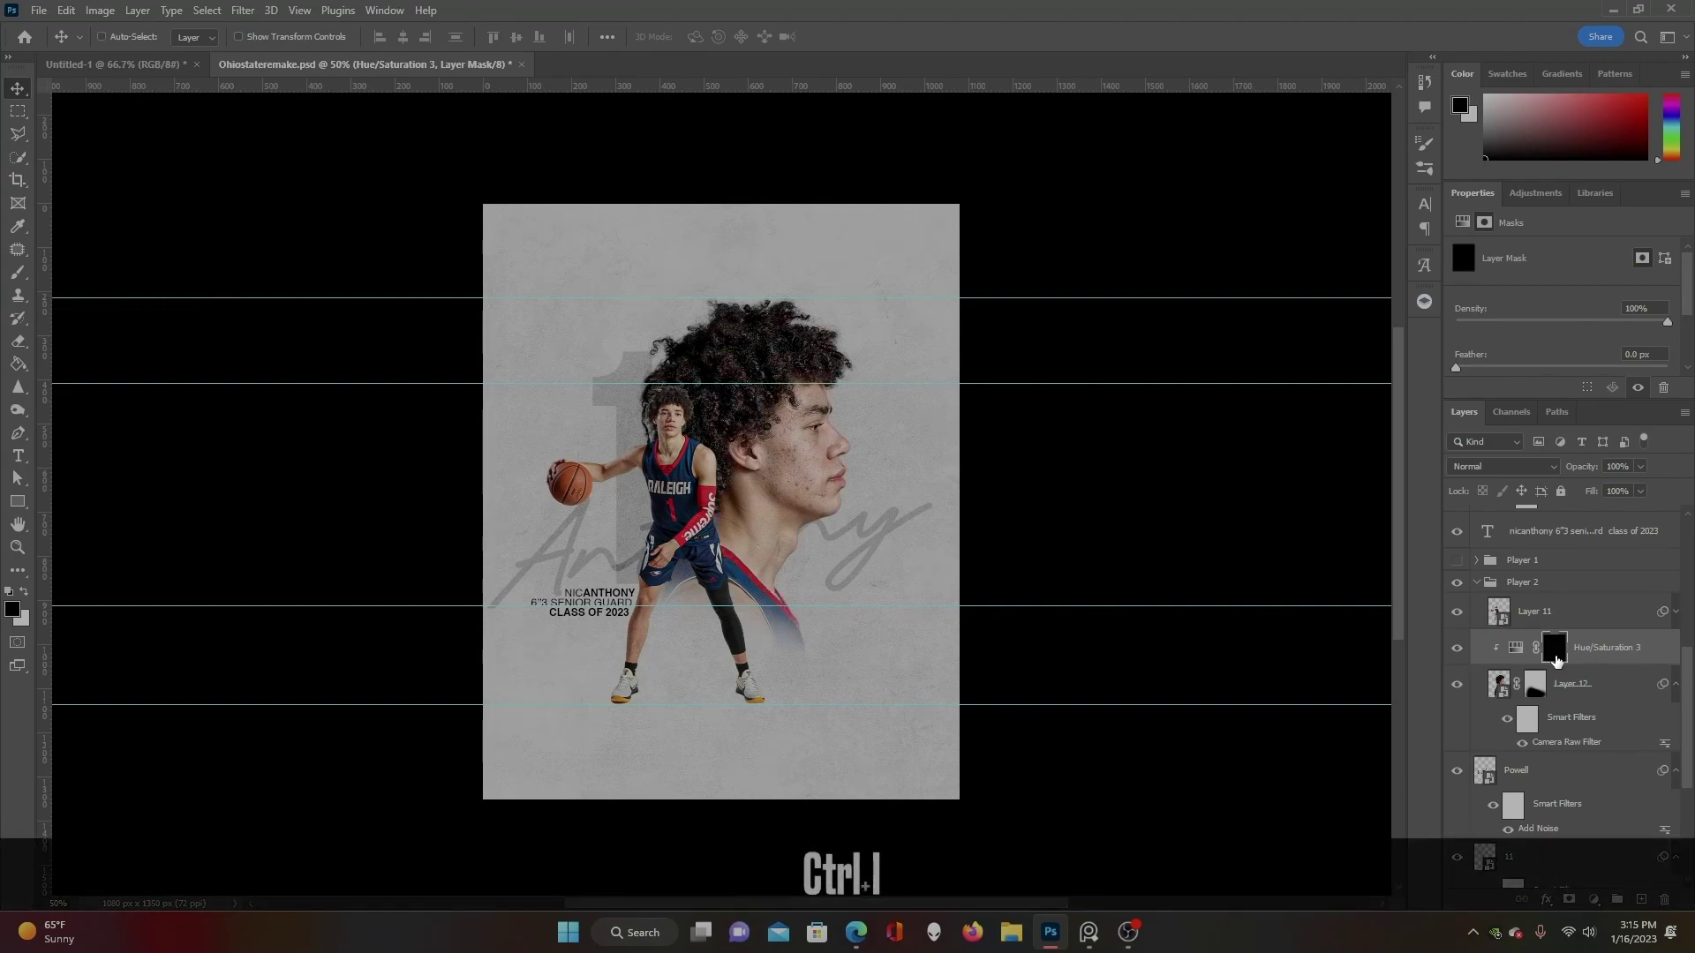
Trace the jersey outline with the Pen tool at 250% zoom to make a selection.
click(77, 901)
text(100)
key(Return)
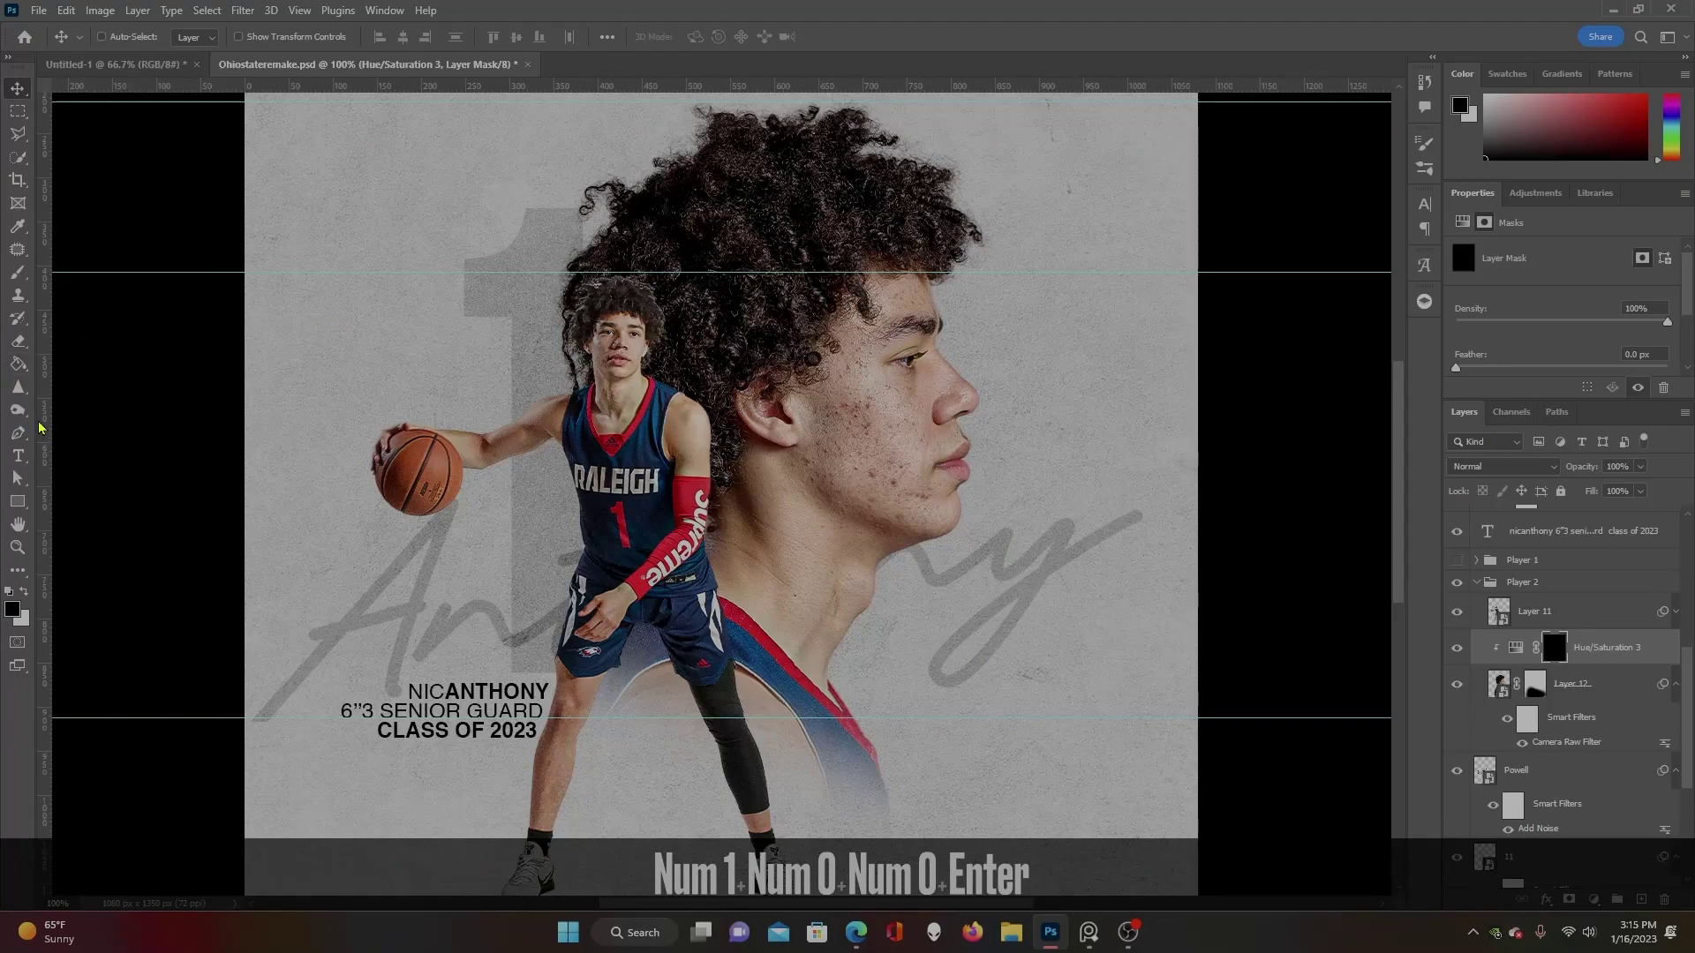
click(18, 432)
key(space)
drag(676, 713, 631, 495)
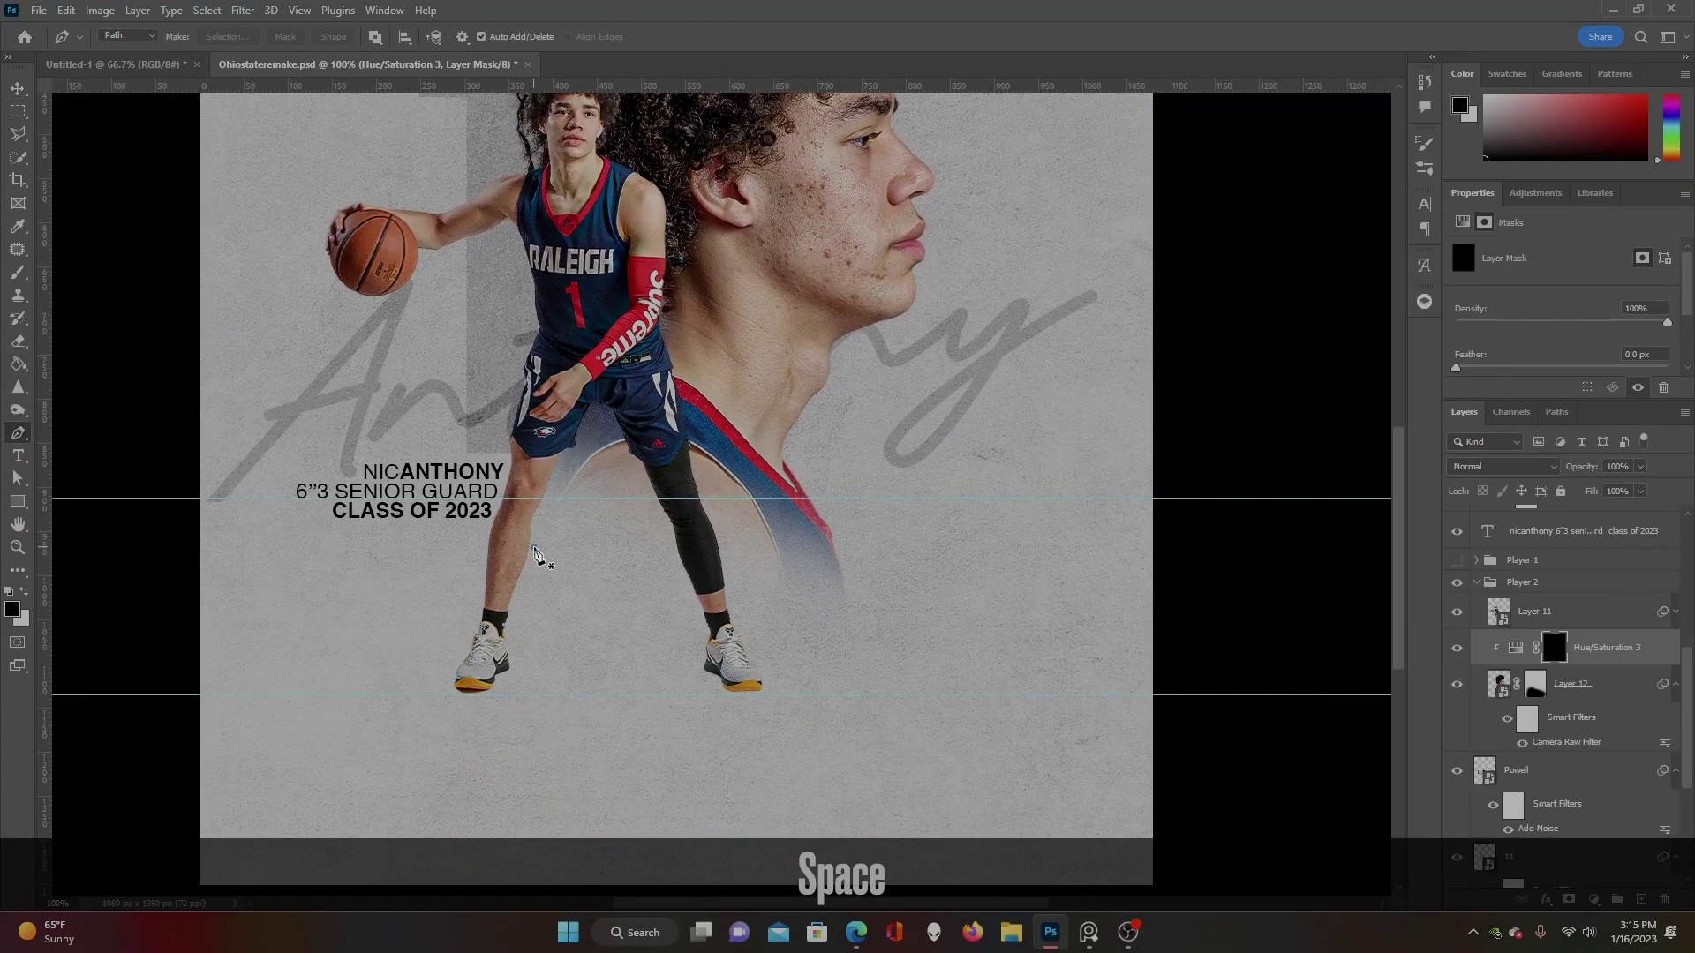
click(533, 547)
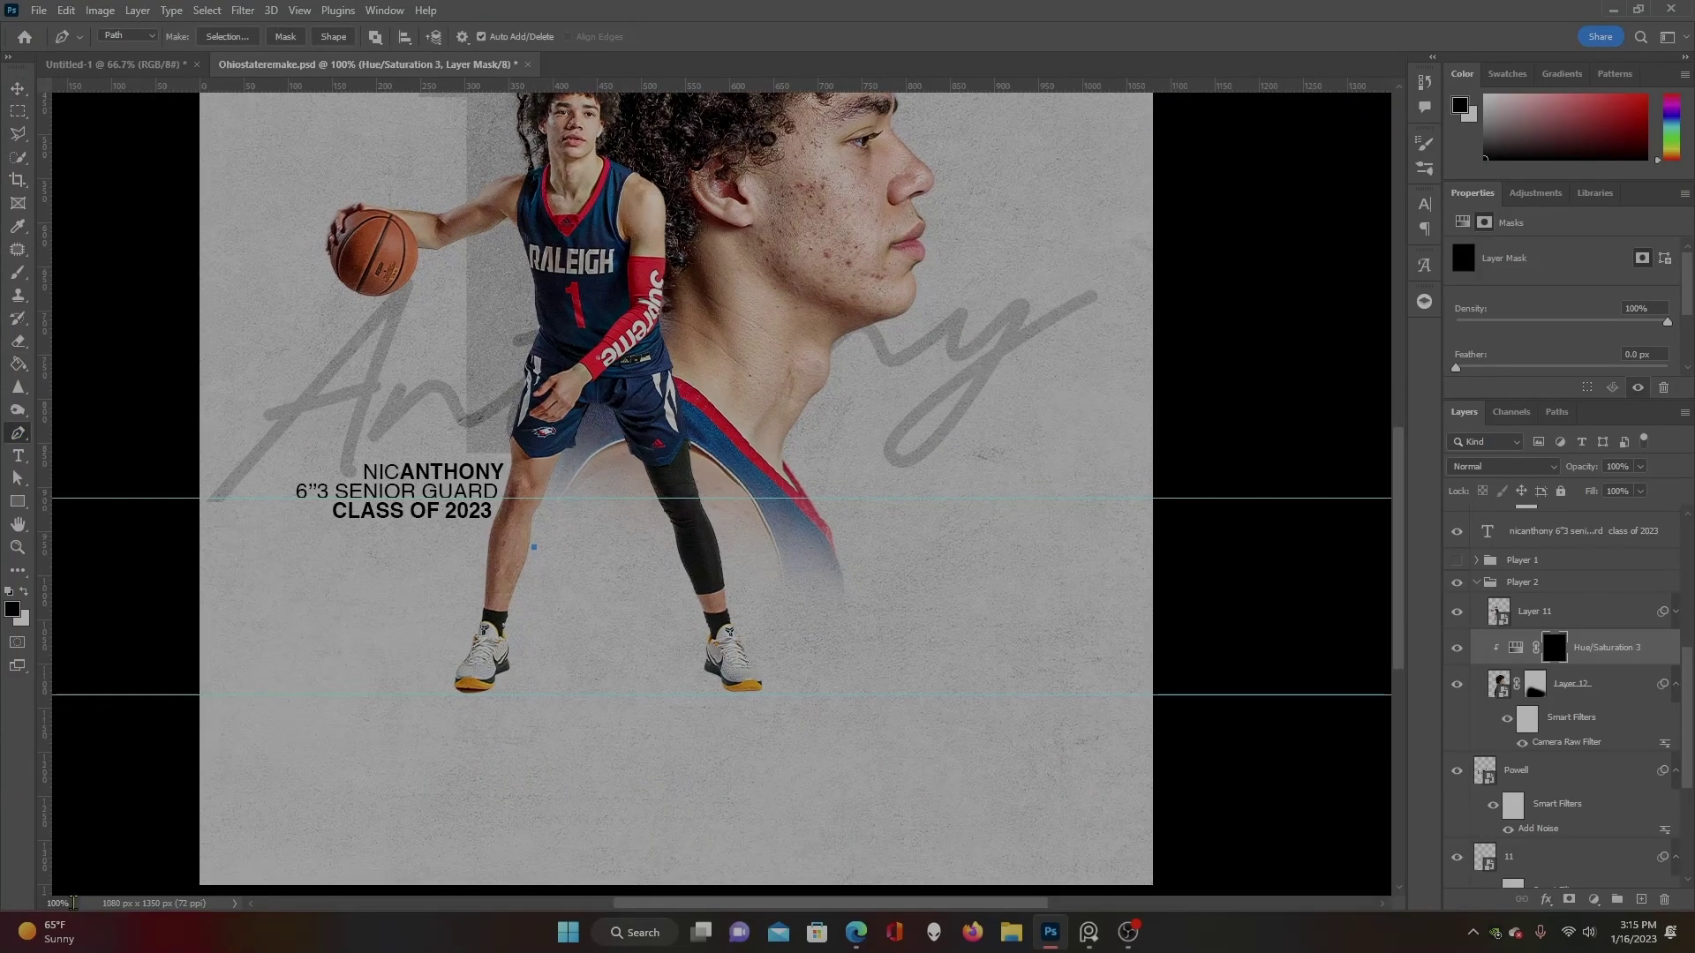
text(250)
key(Return)
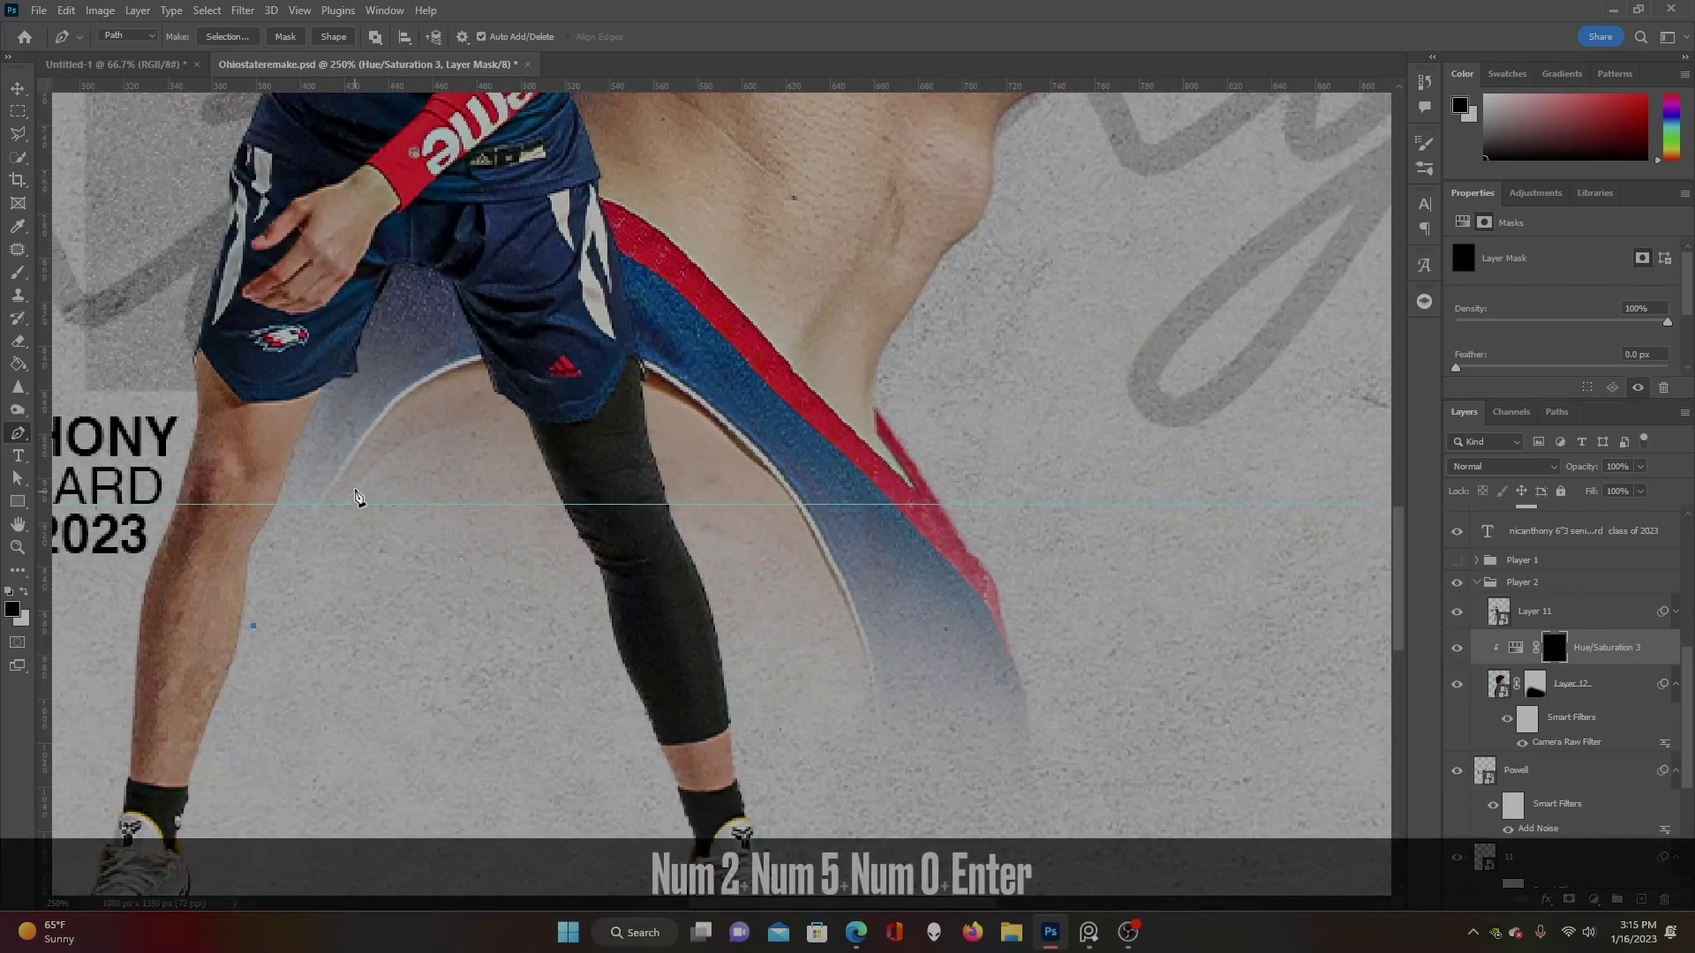
drag(356, 453, 486, 488)
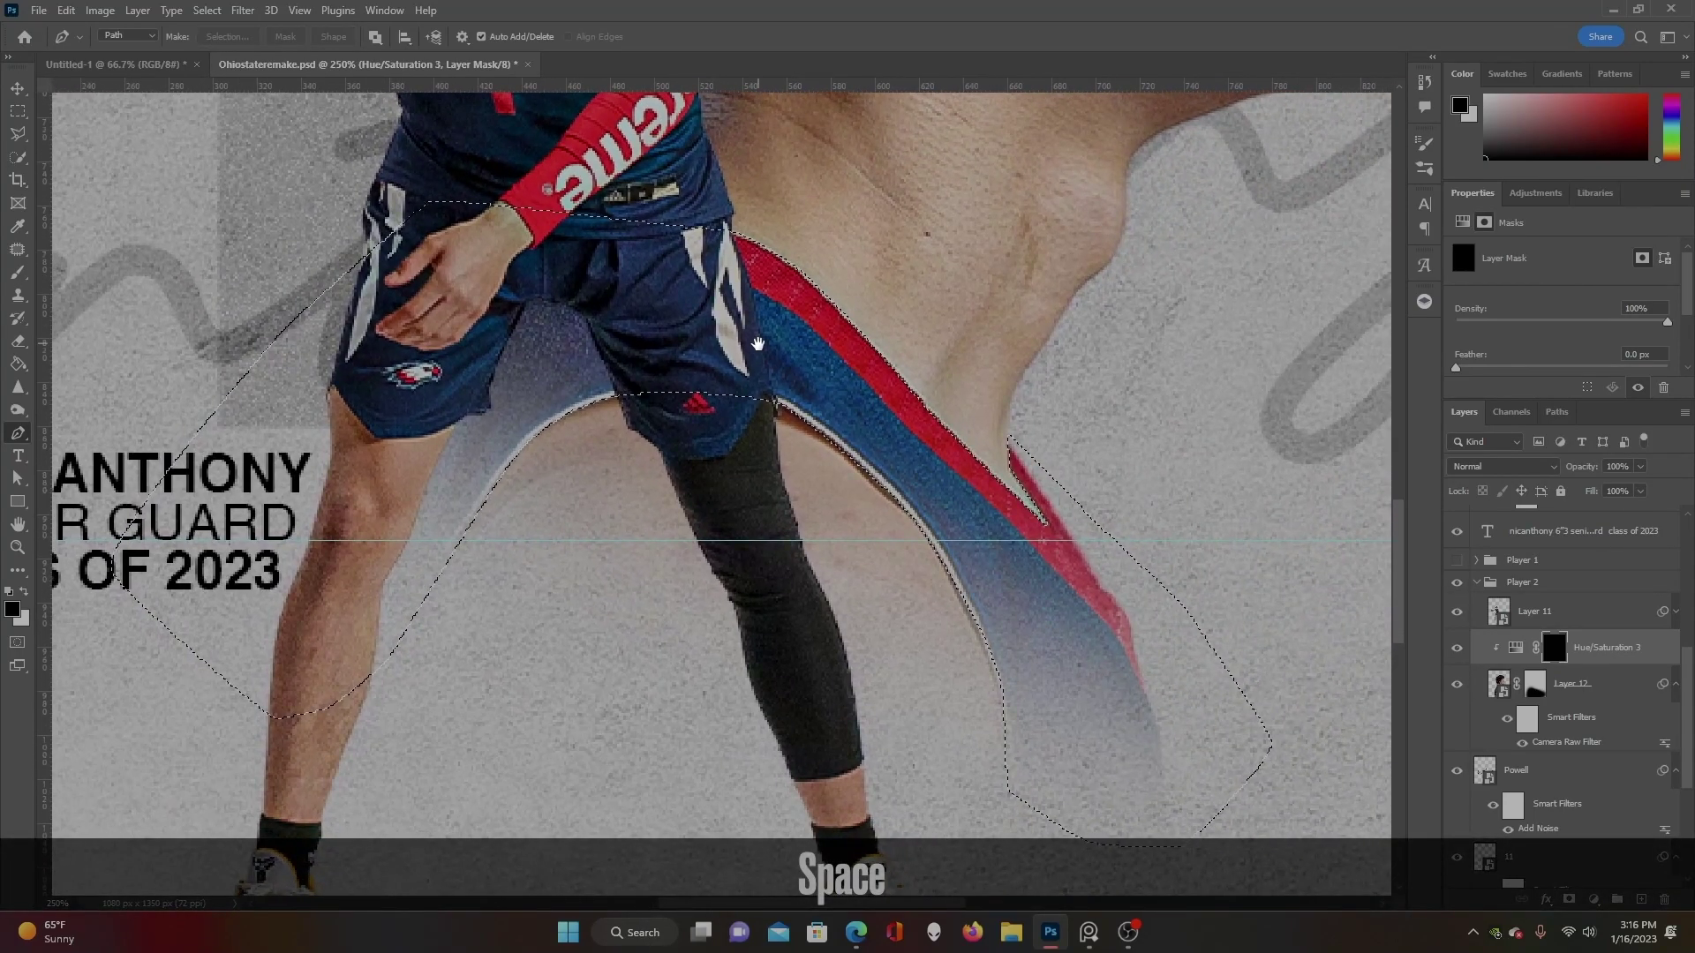
click(55, 901)
text(100)
key(Return)
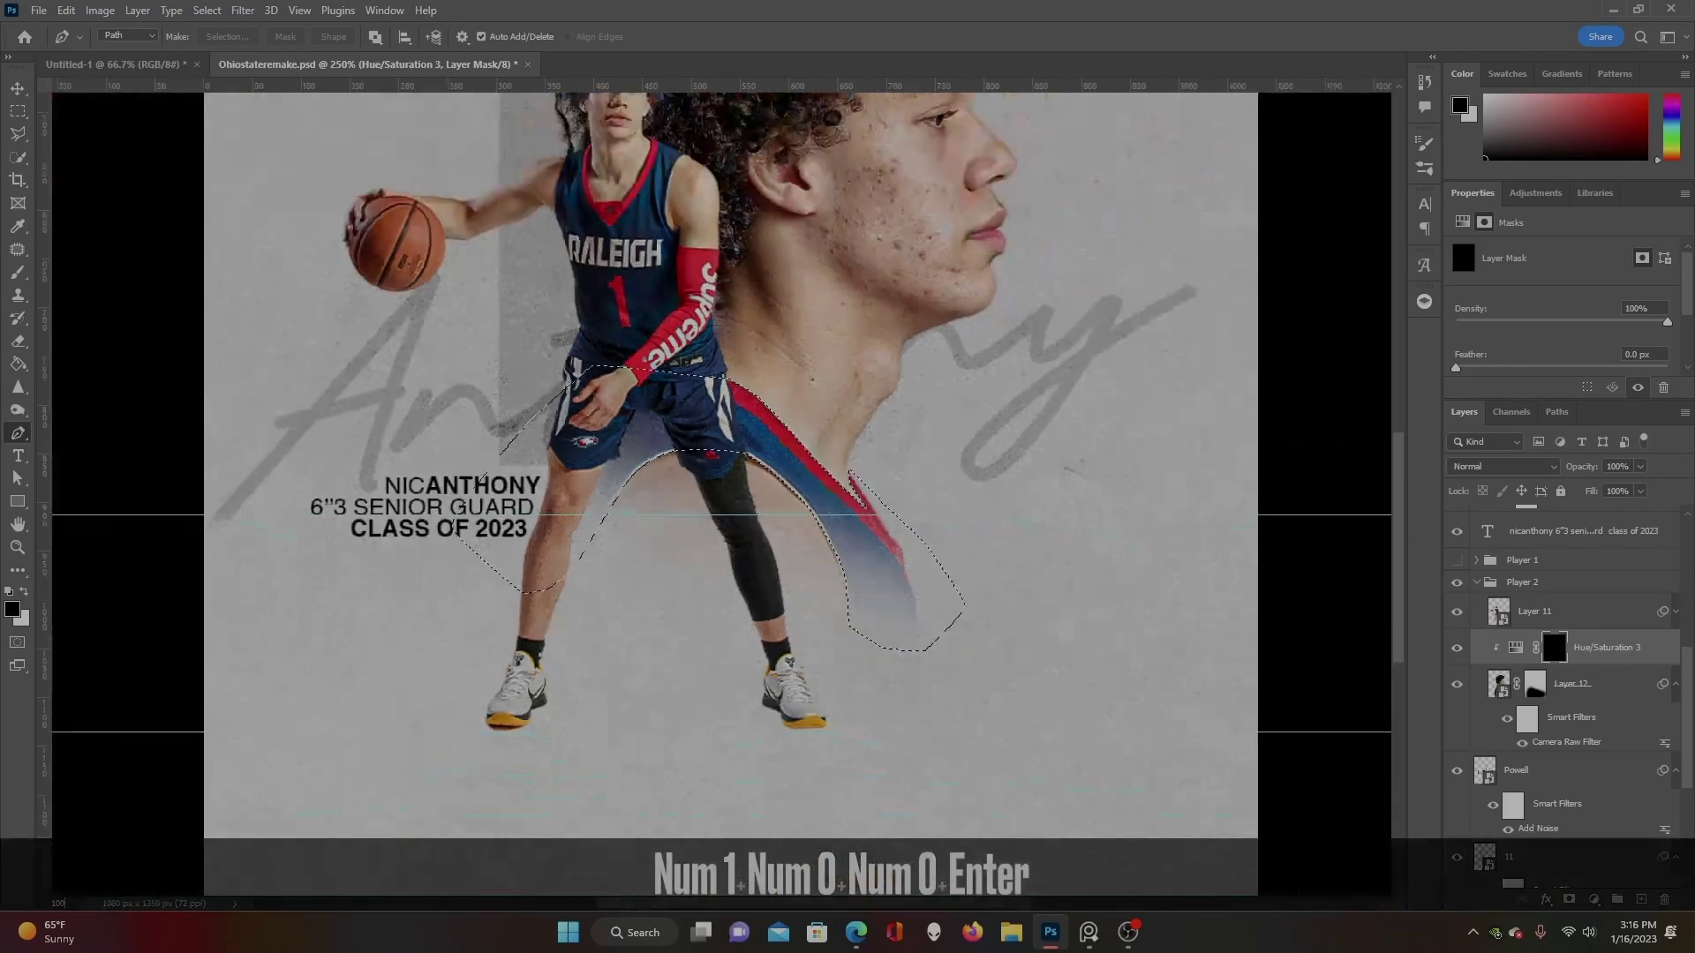
key(space)
drag(838, 268, 779, 377)
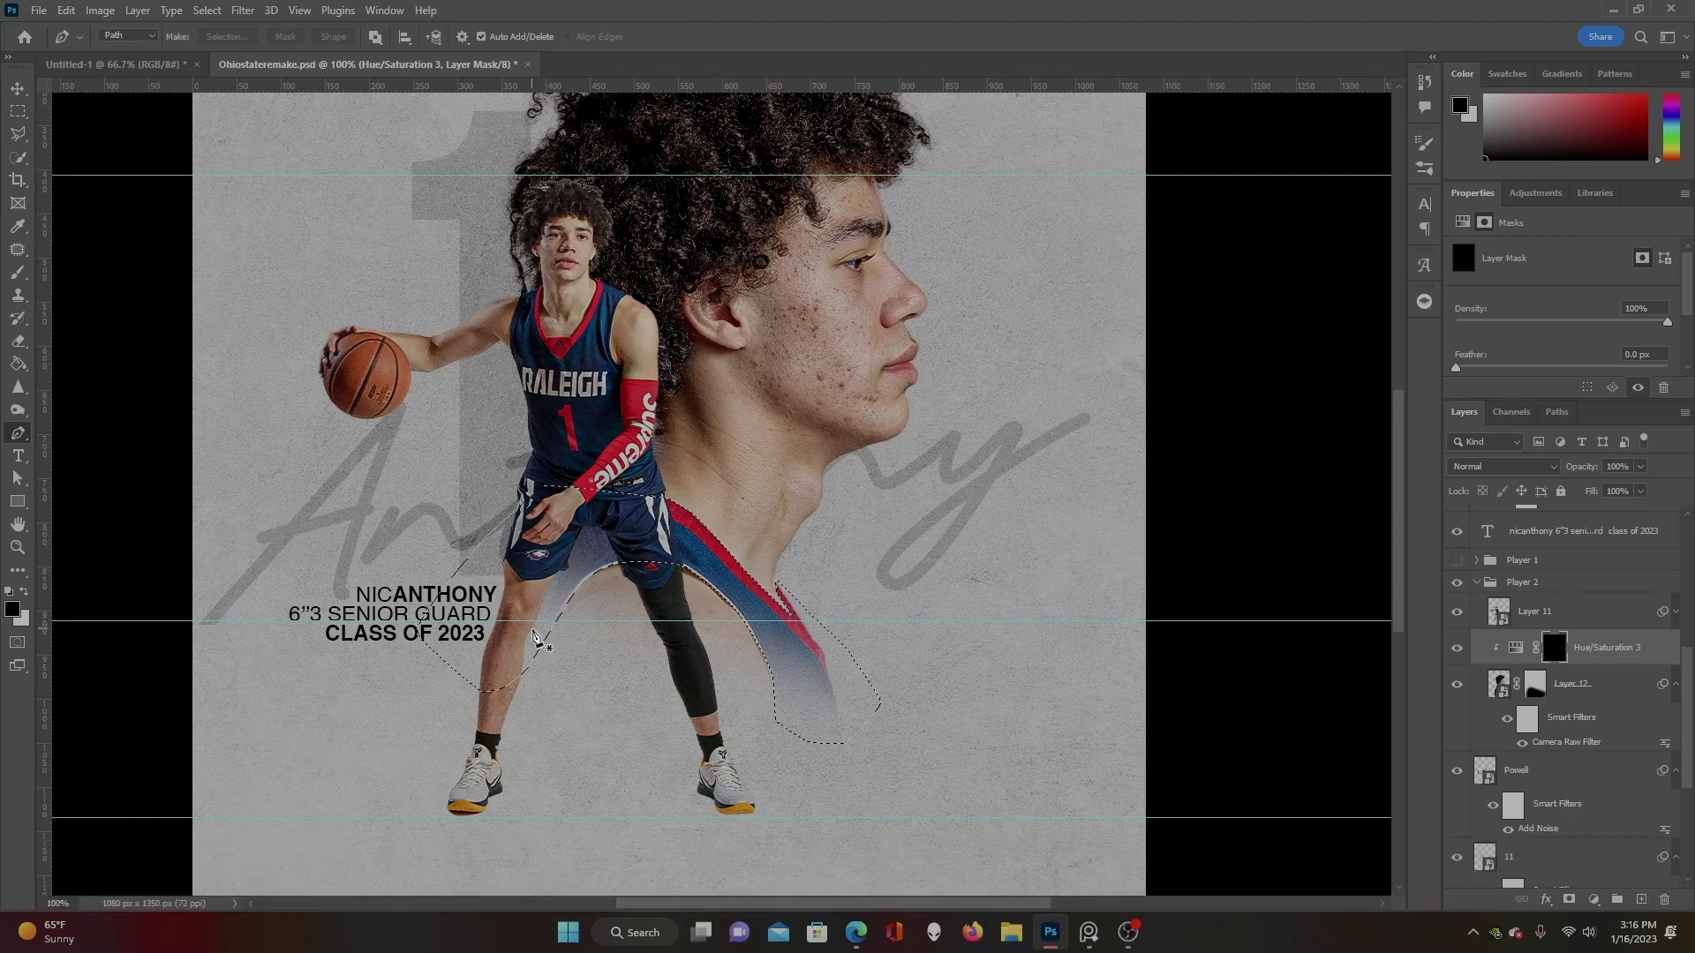
Paint white on the mask across the jersey selection with a fully hard, full-flow brush.
key(b)
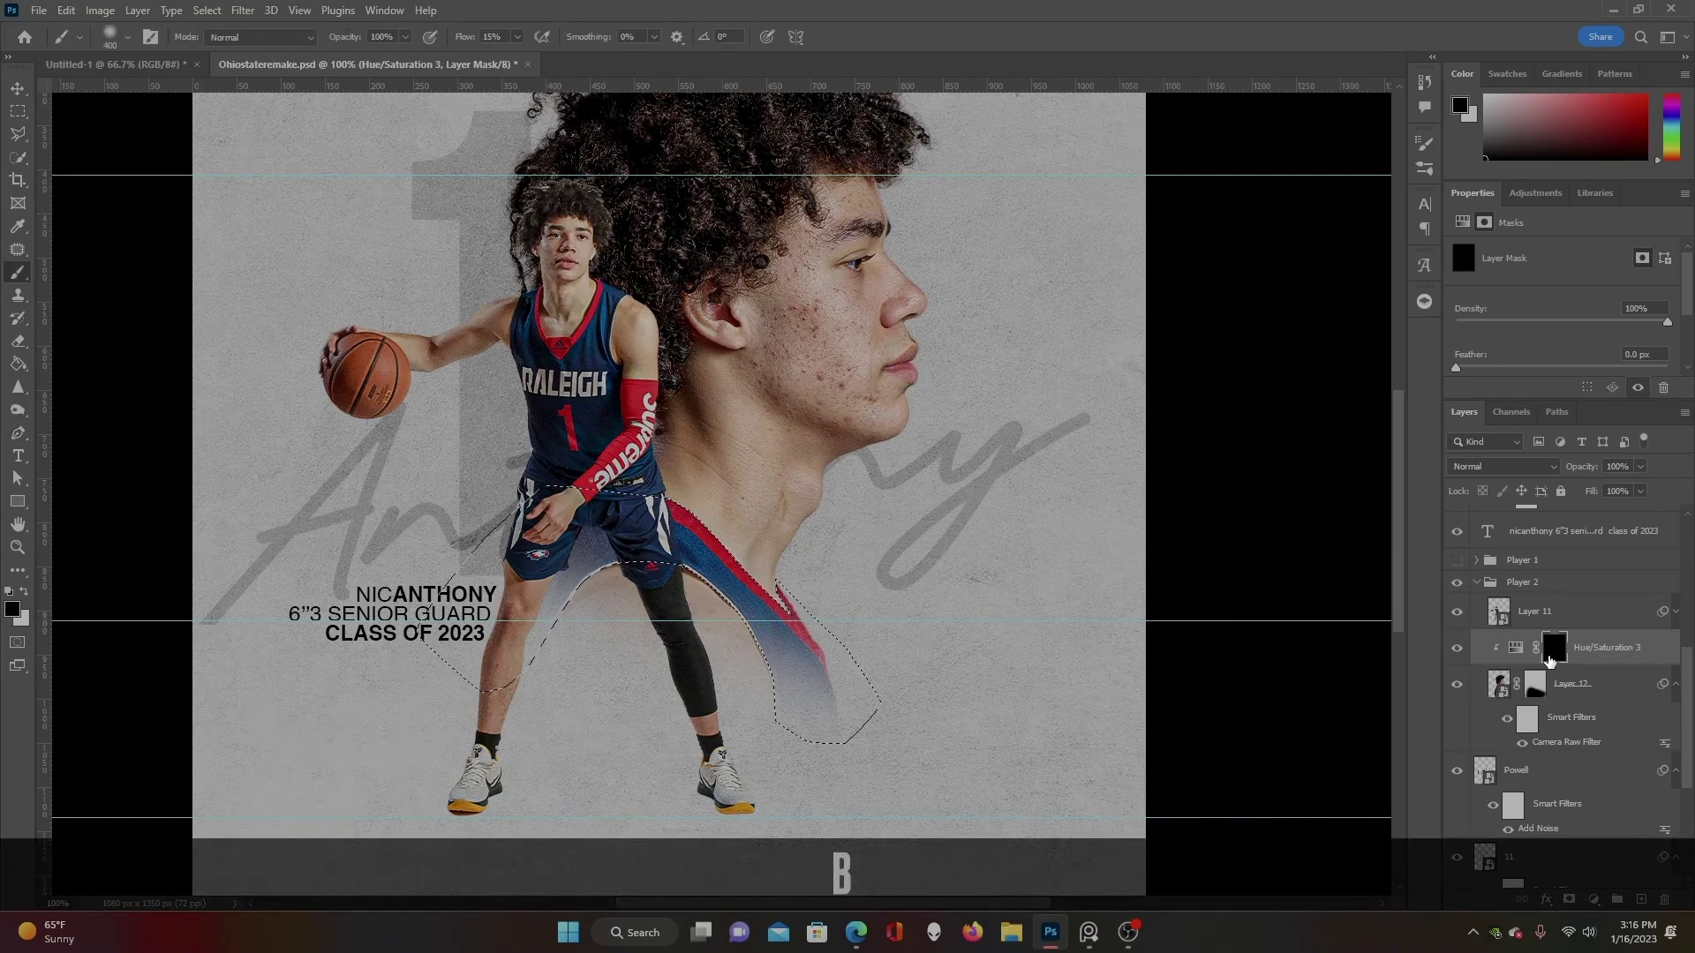
click(24, 595)
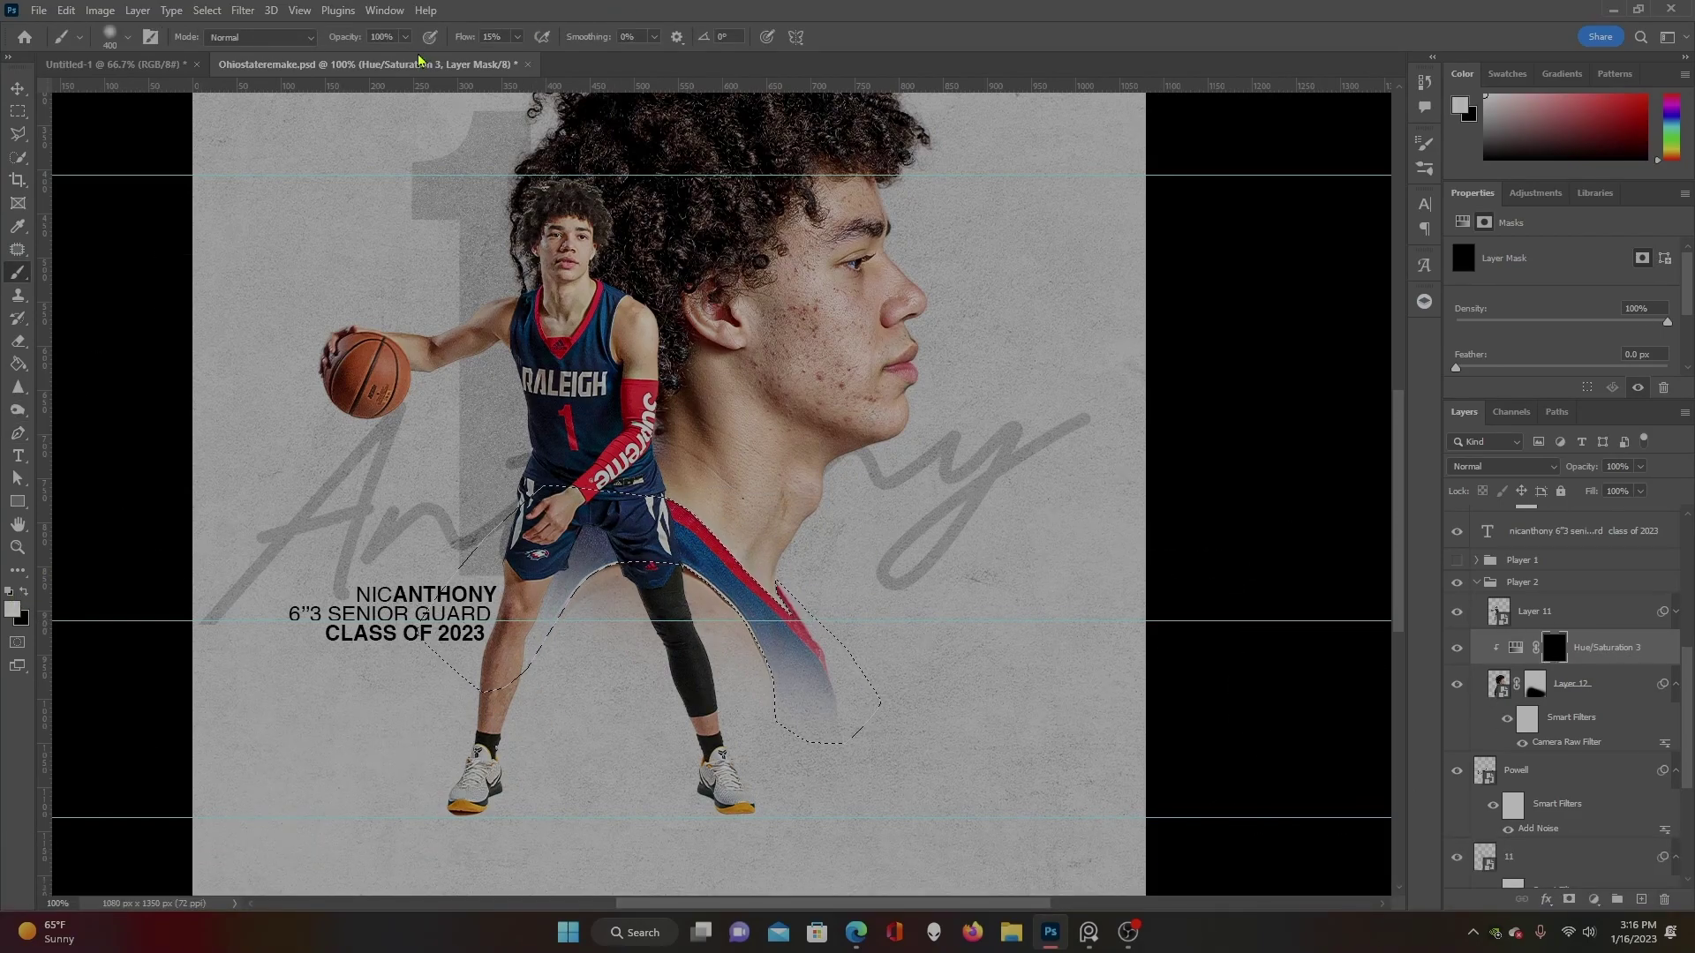
click(518, 37)
click(110, 37)
drag(110, 120, 331, 150)
drag(879, 650, 712, 635)
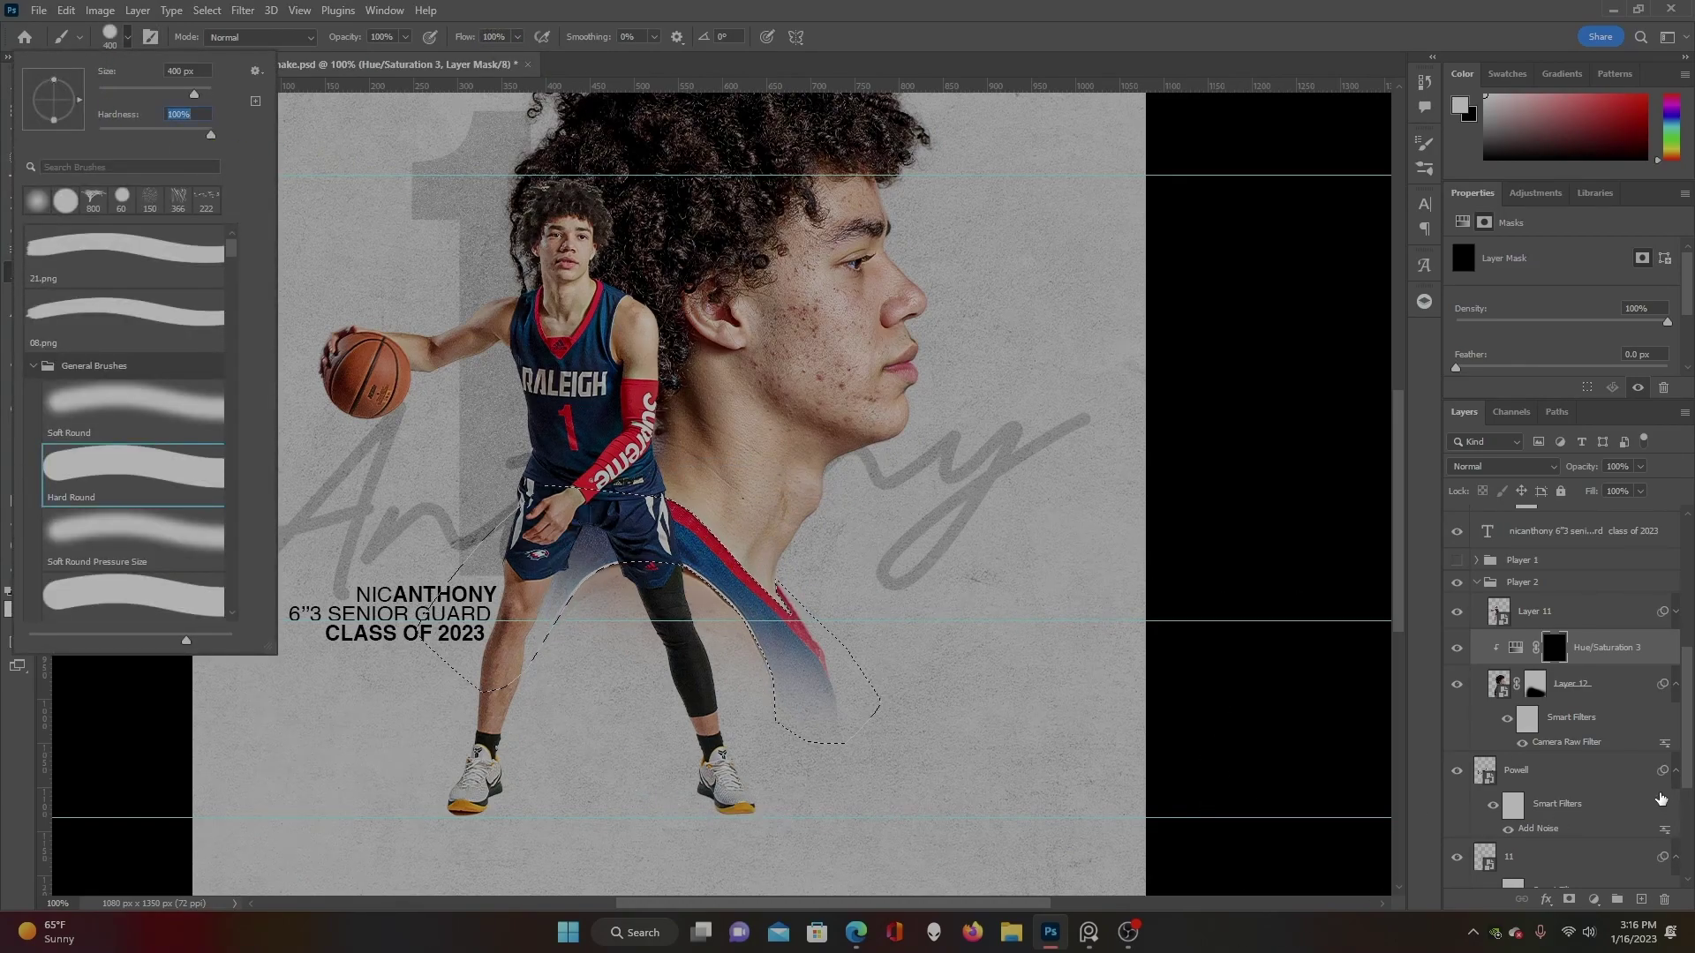
key(Return)
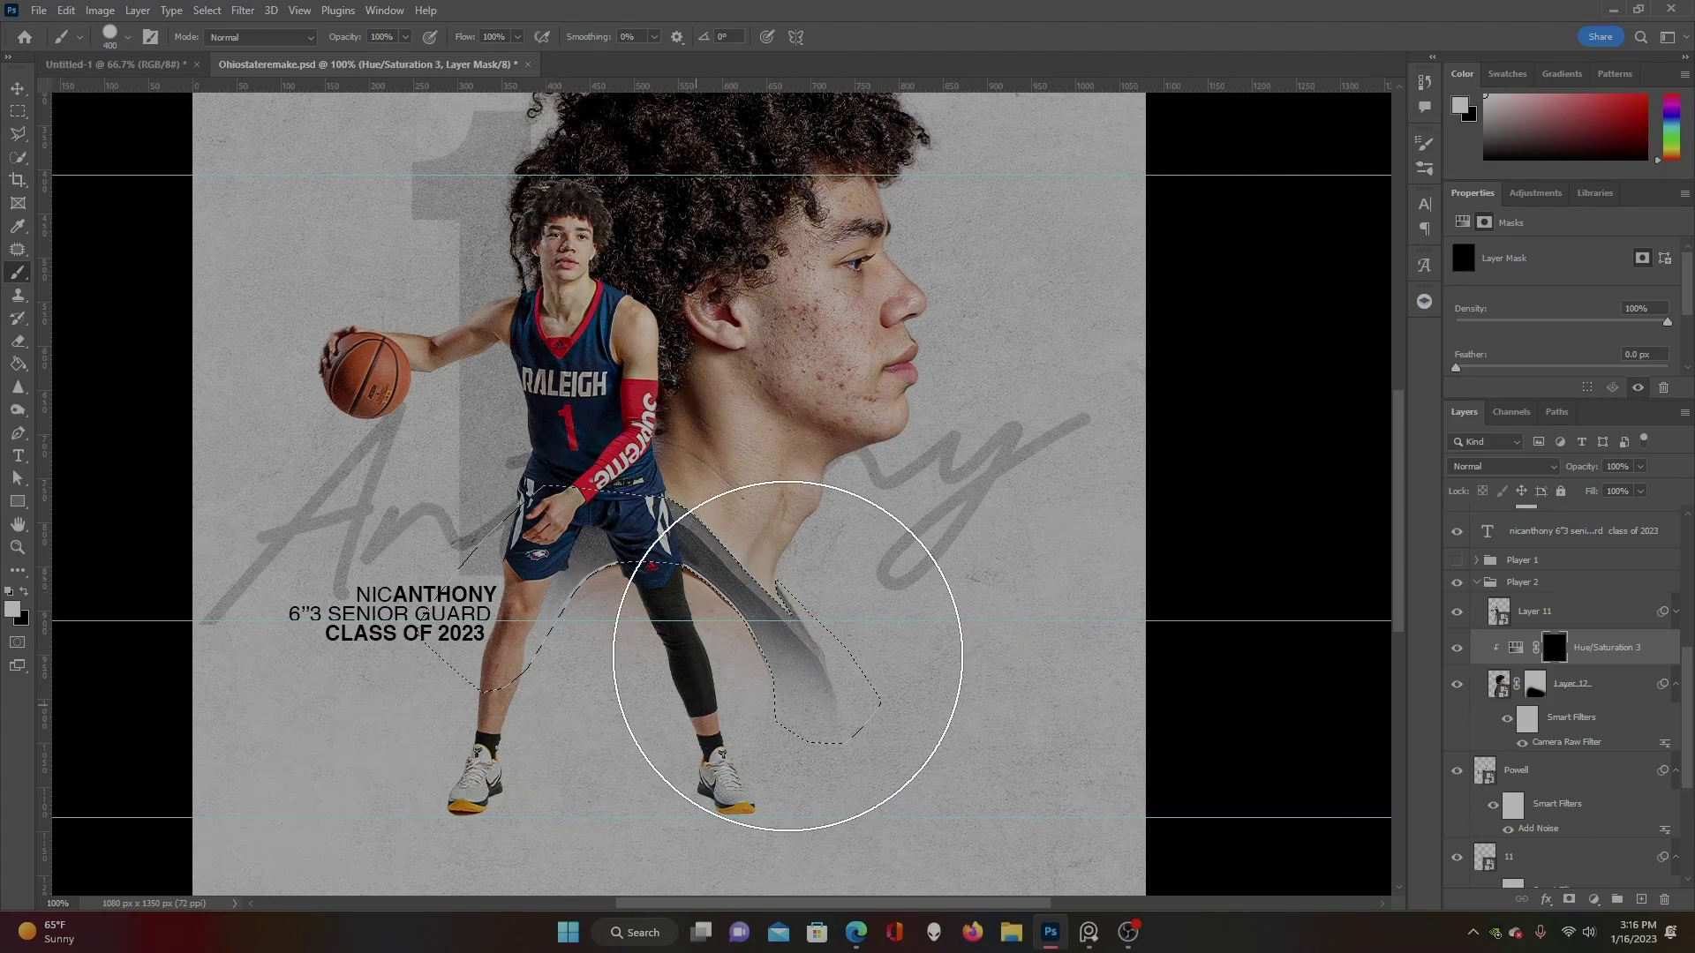
Deselect and invert the mask so only the jersey keeps colour, then review at 50%.
click(206, 10)
click(226, 45)
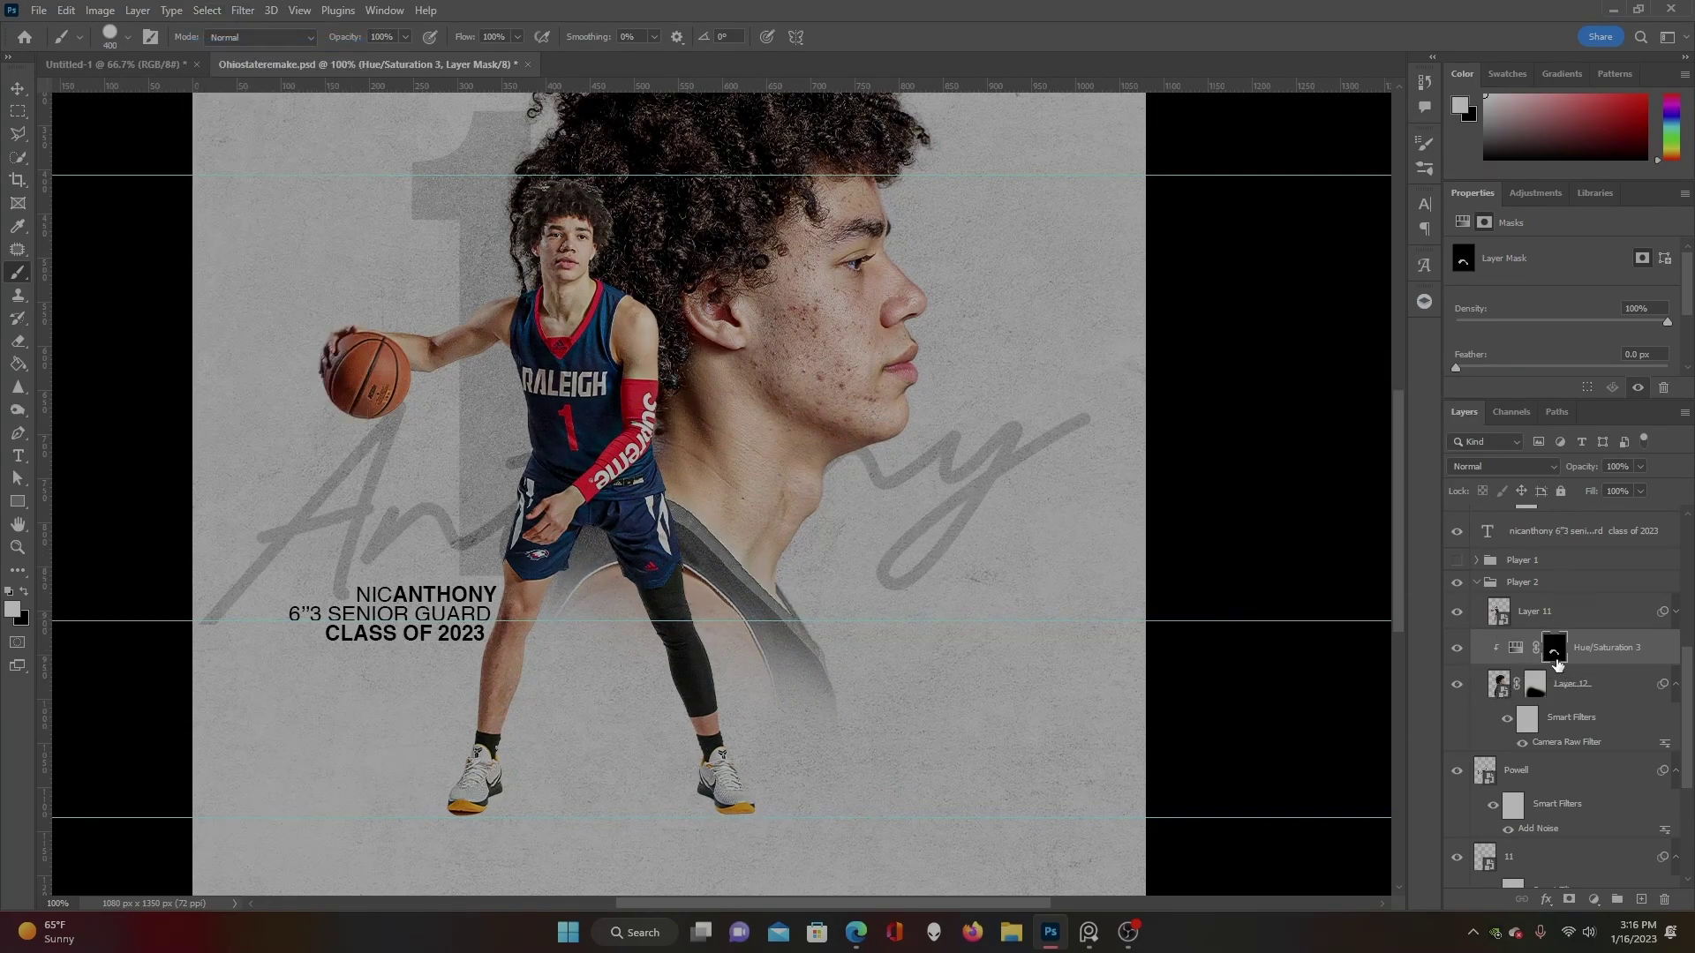
key(ctrl+i)
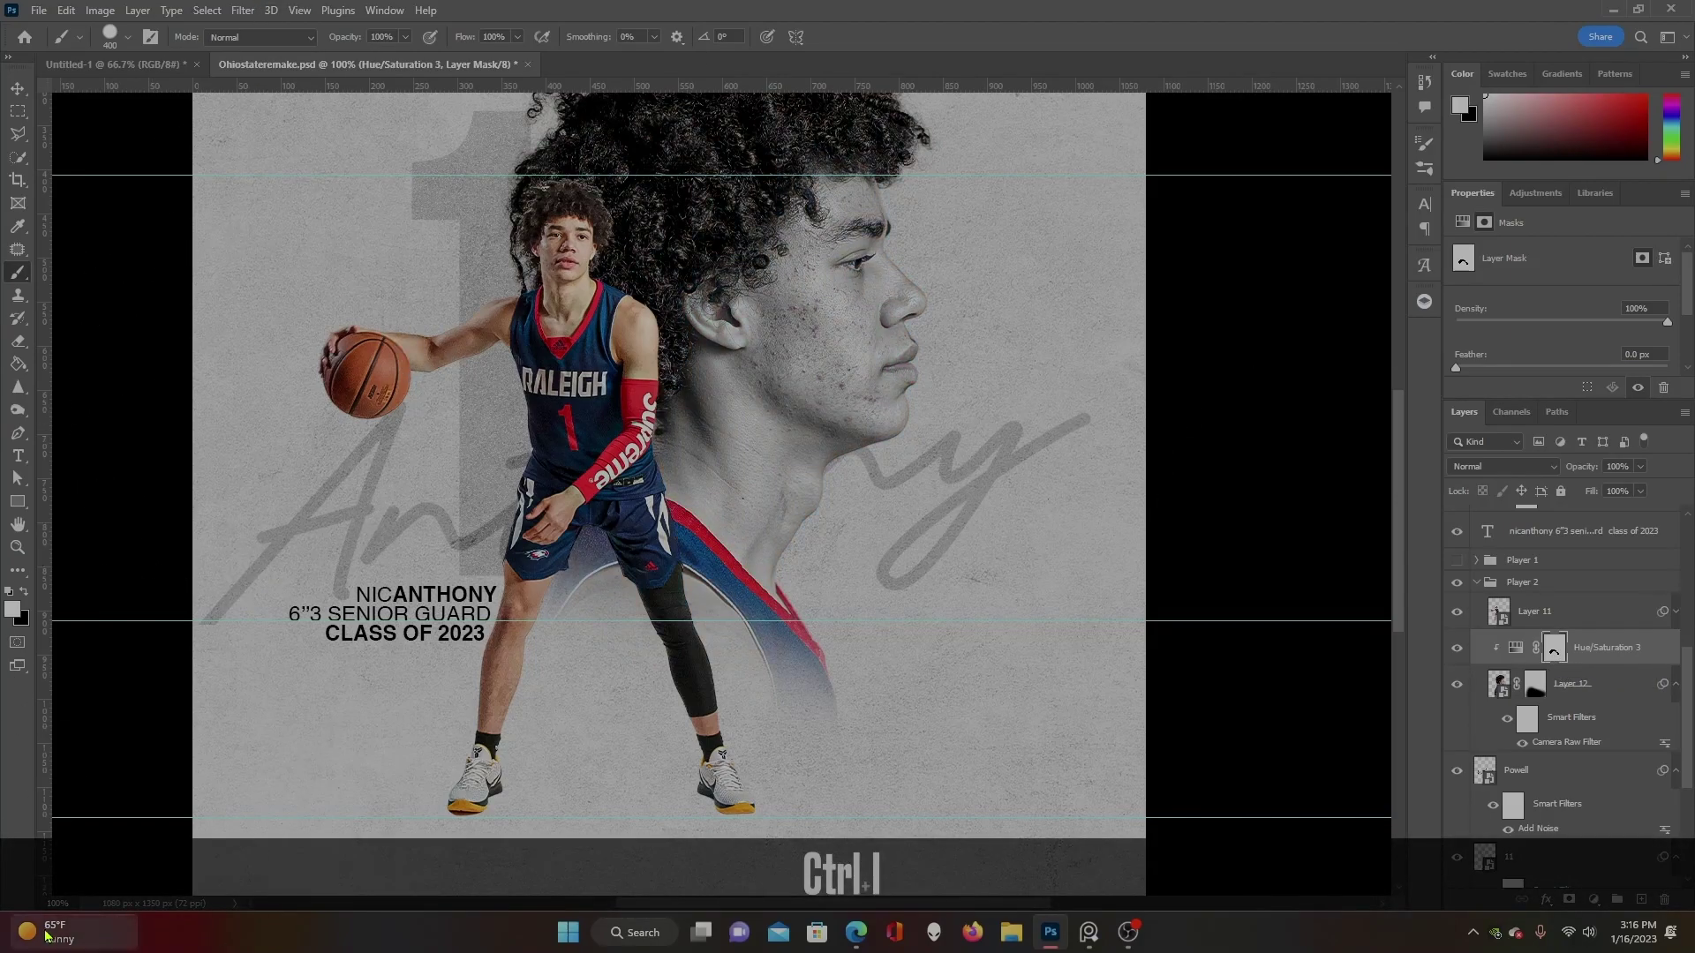
click(58, 903)
text(50)
key(Return)
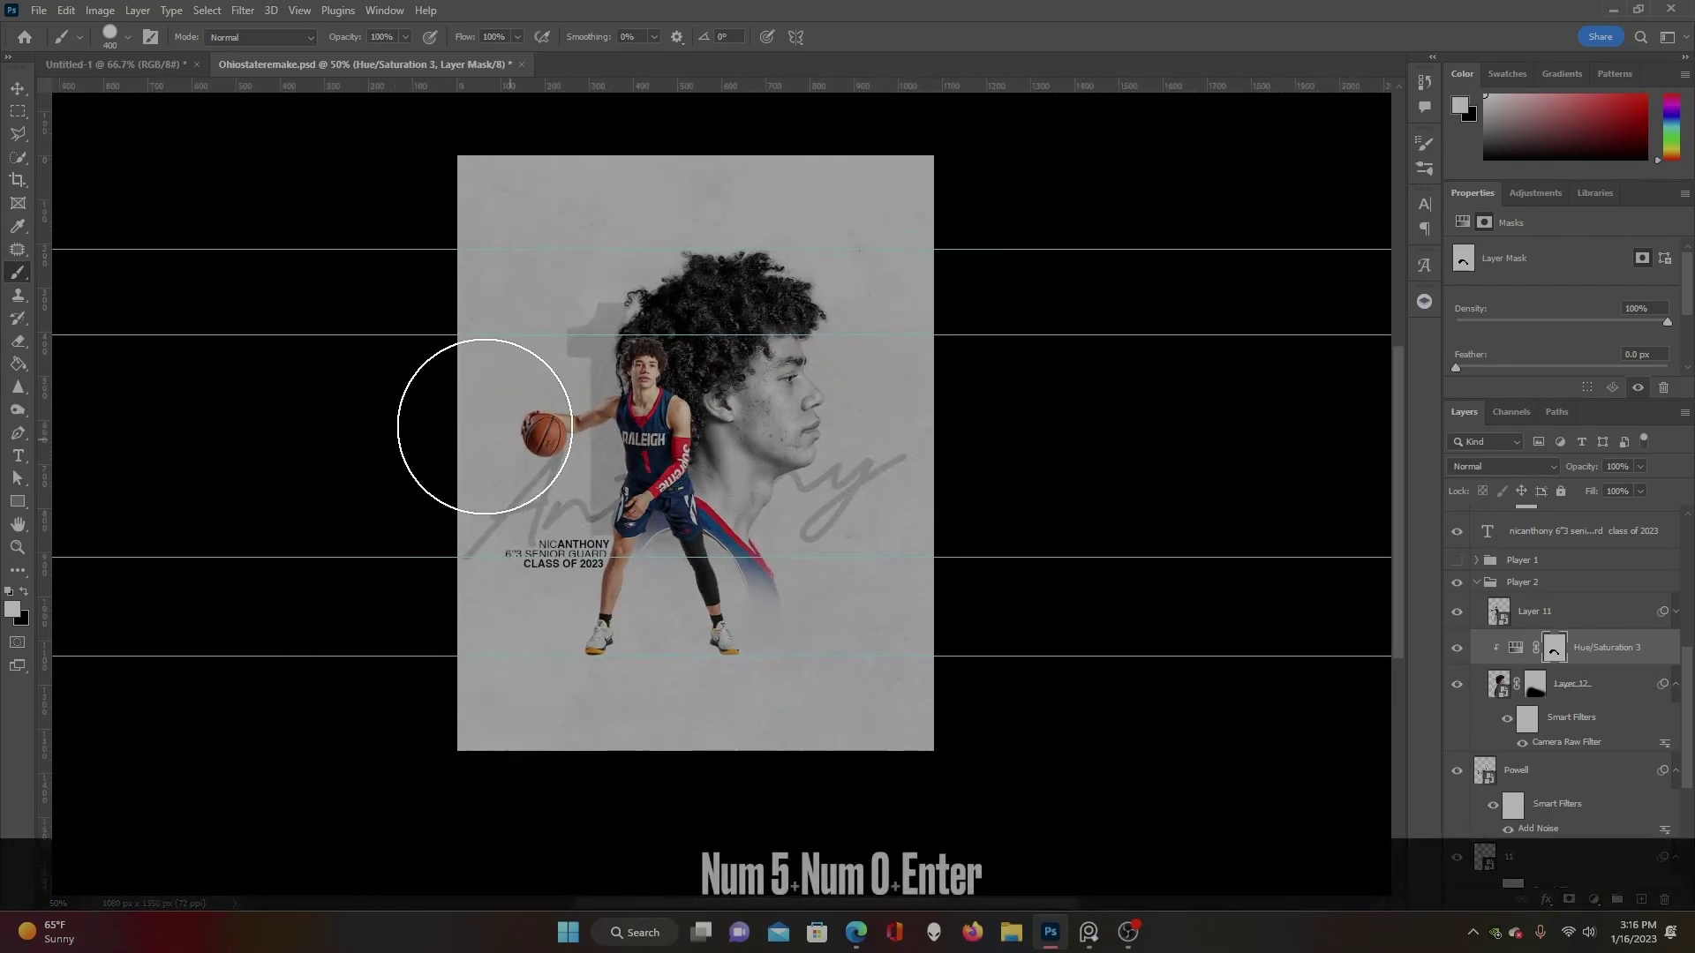
click(18, 88)
click(1457, 652)
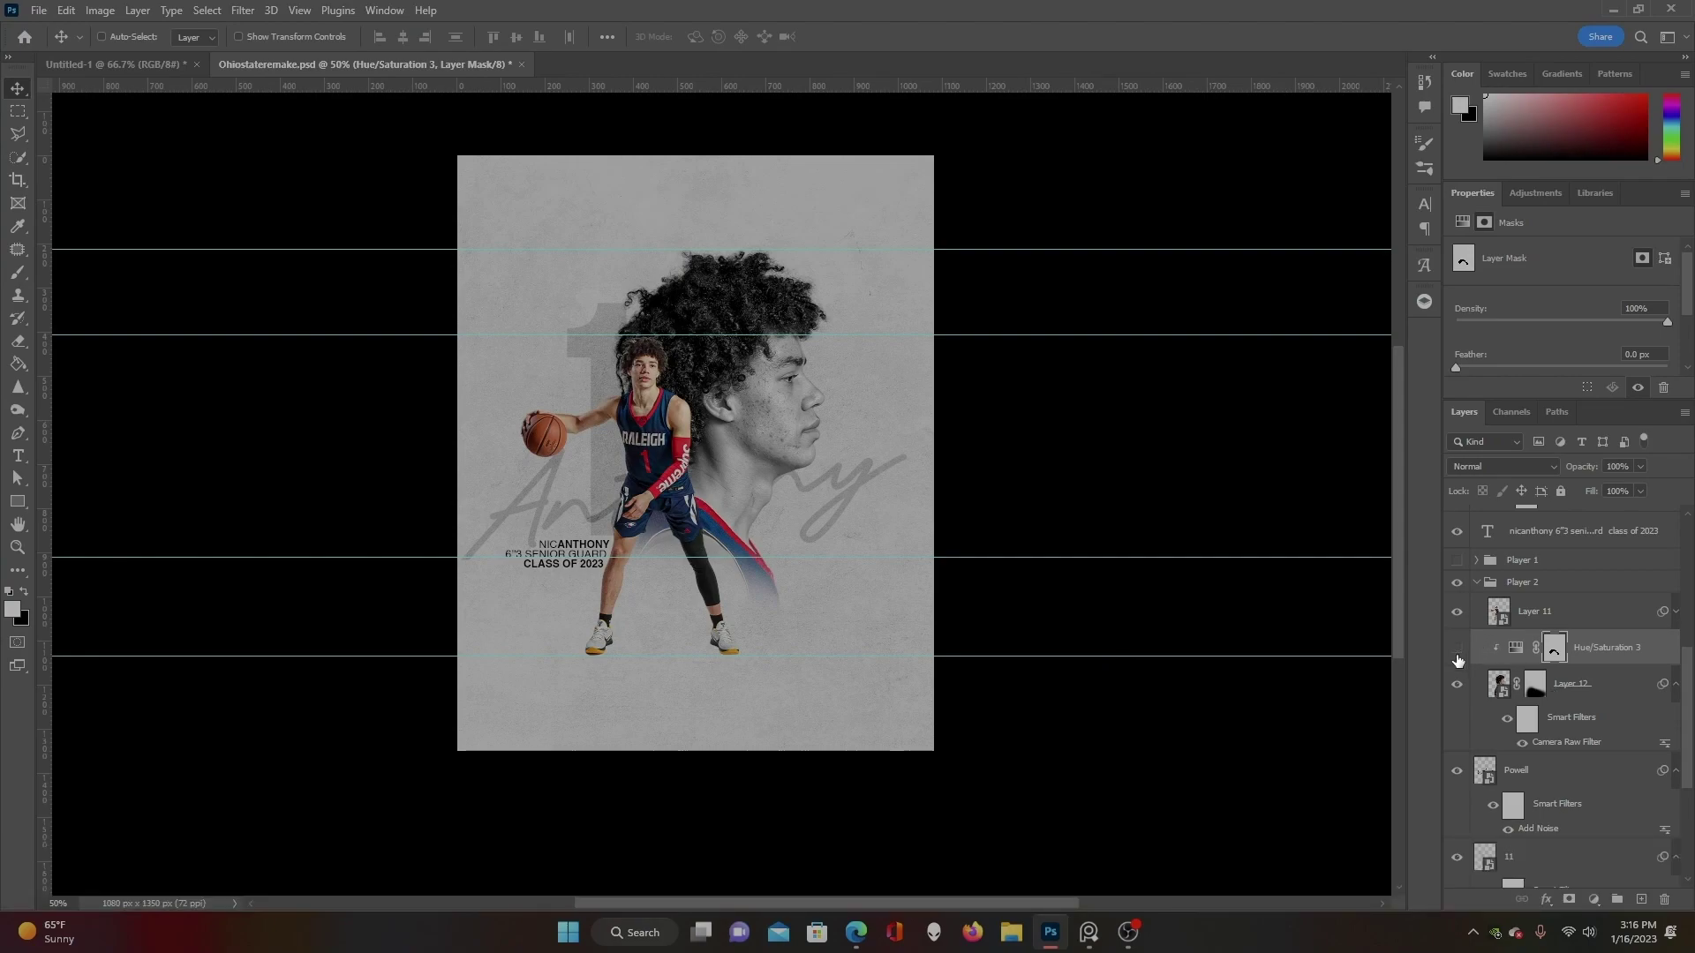
Show Hue/Saturation 3 again and toggle Layer 8 to compare the two posters.
click(1458, 651)
scroll(1384, 641, up, 1)
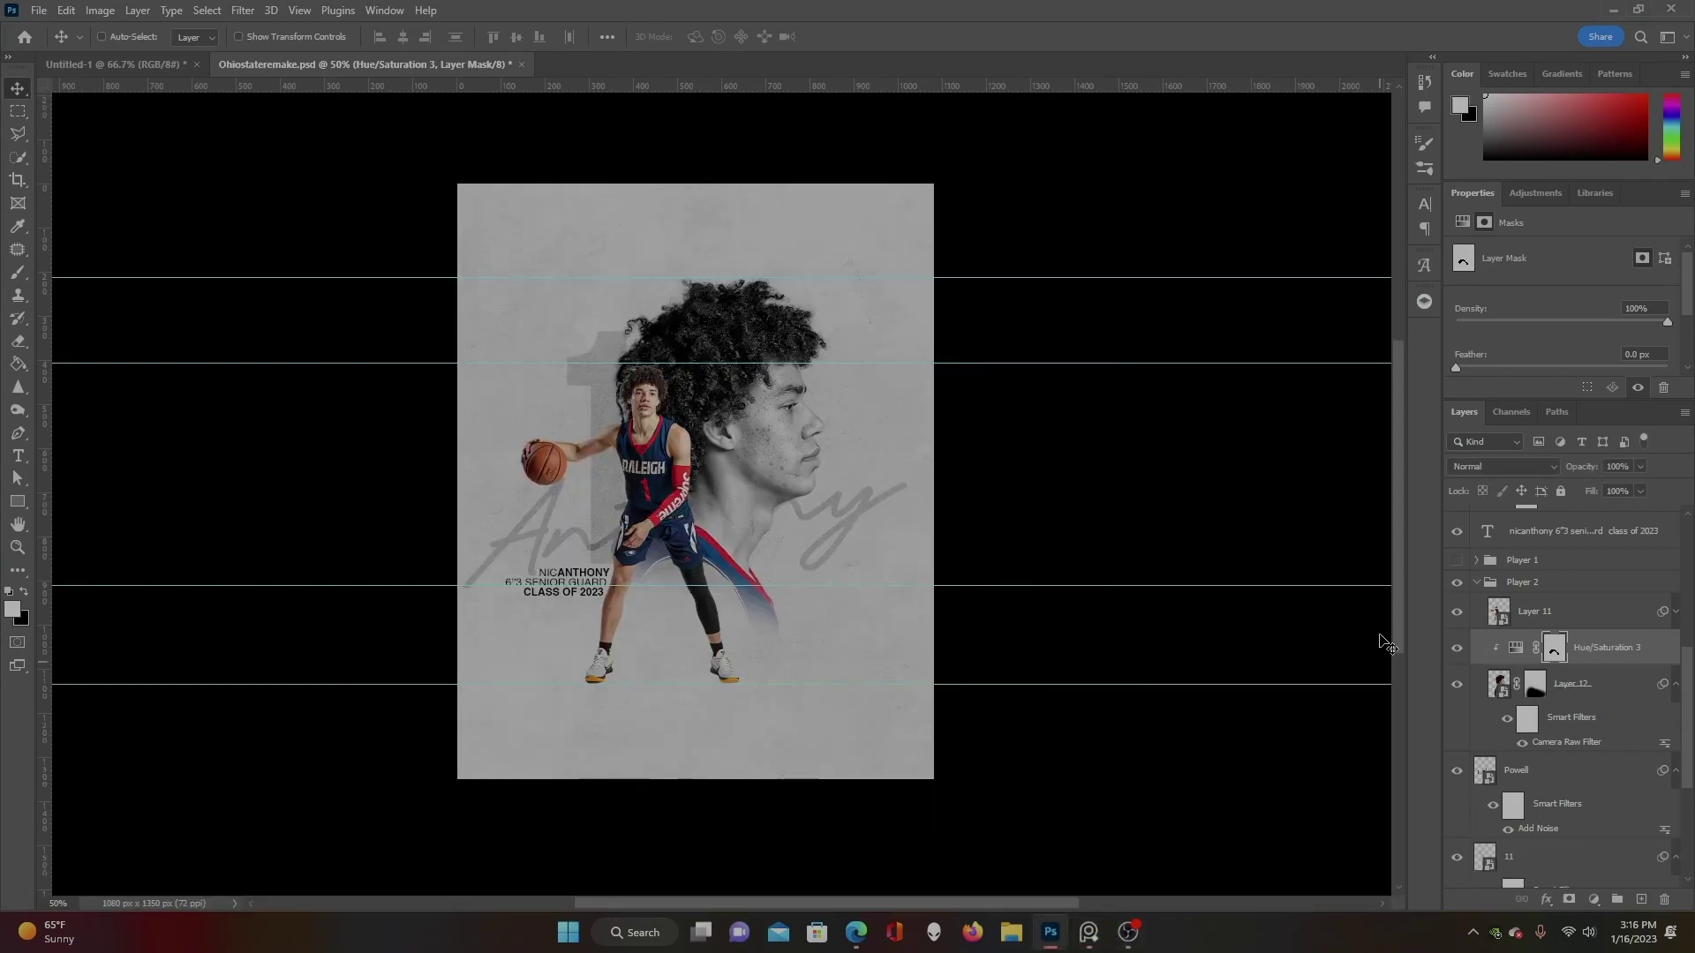
scroll(1522, 621, up, 5)
click(1458, 527)
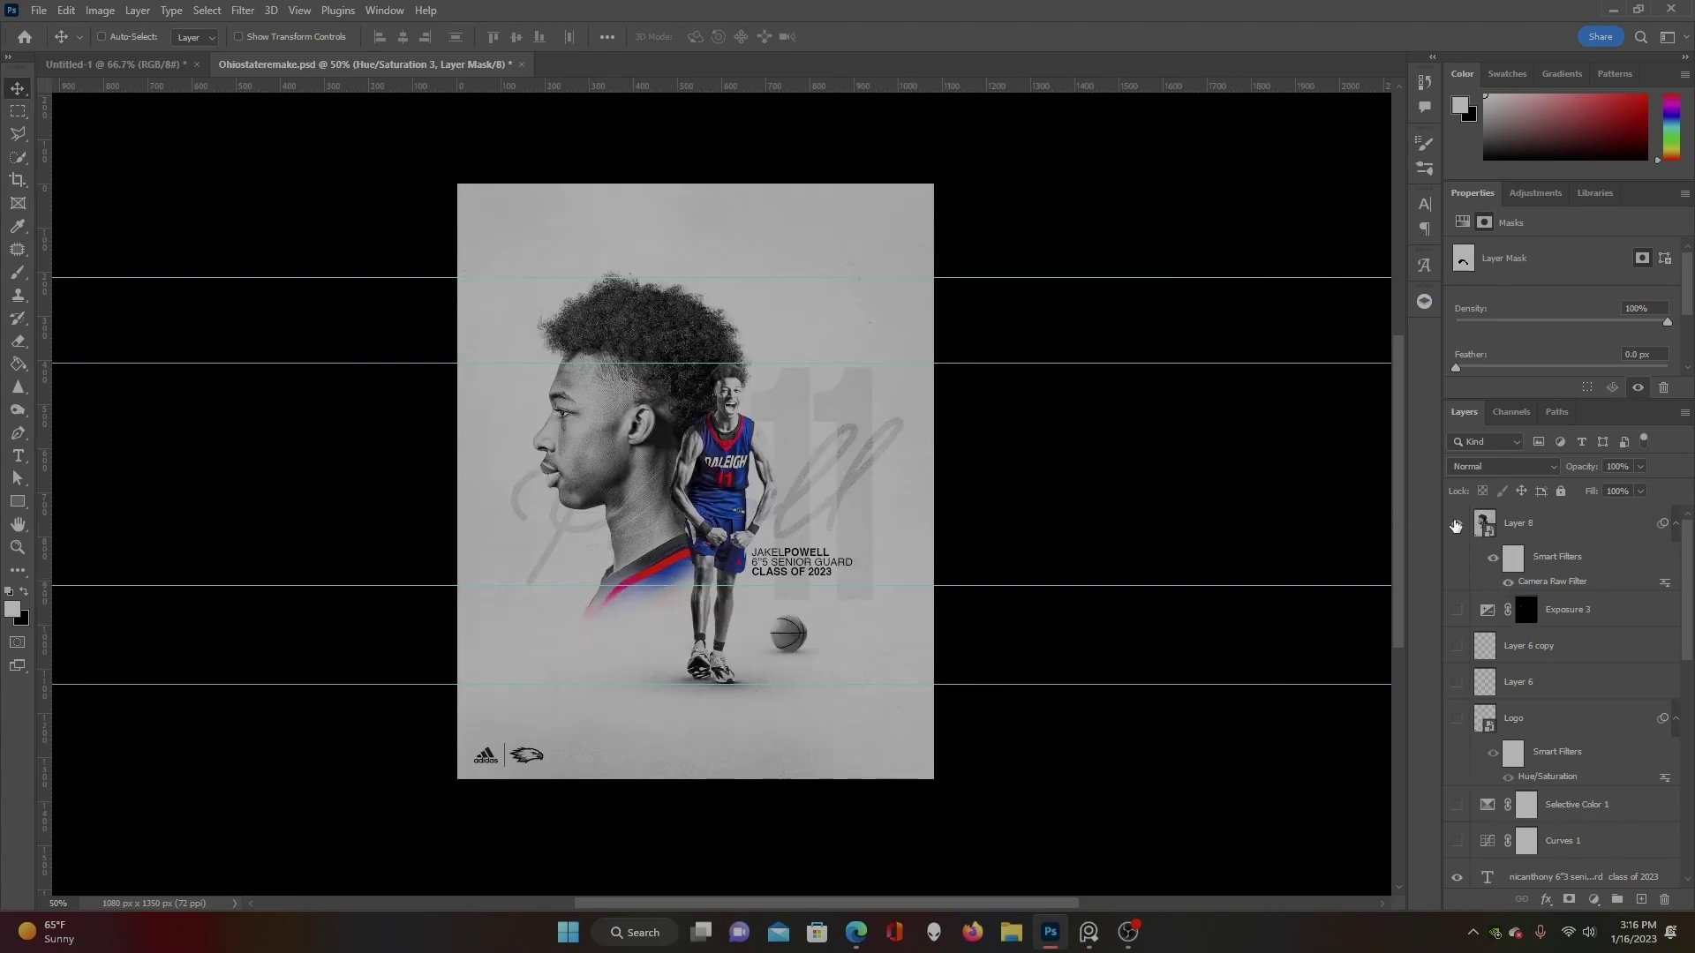
click(1457, 527)
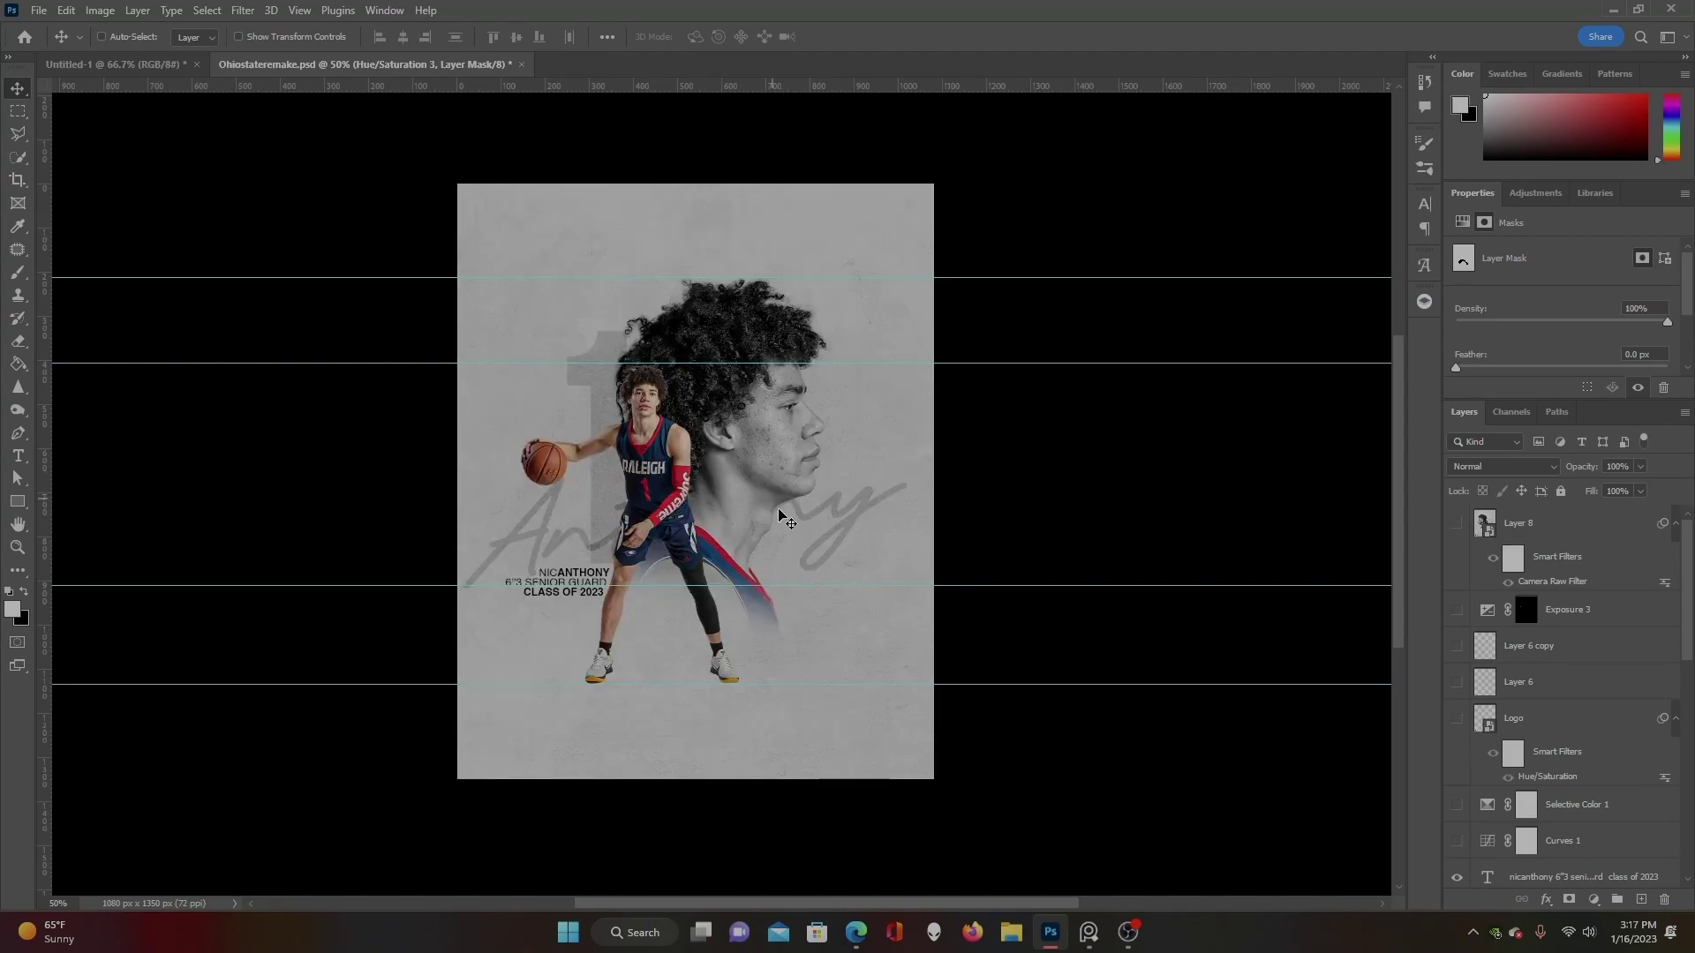
Add a Hue/Saturation adjustment above Layer 11, the action shot.
scroll(1555, 805, down, 3)
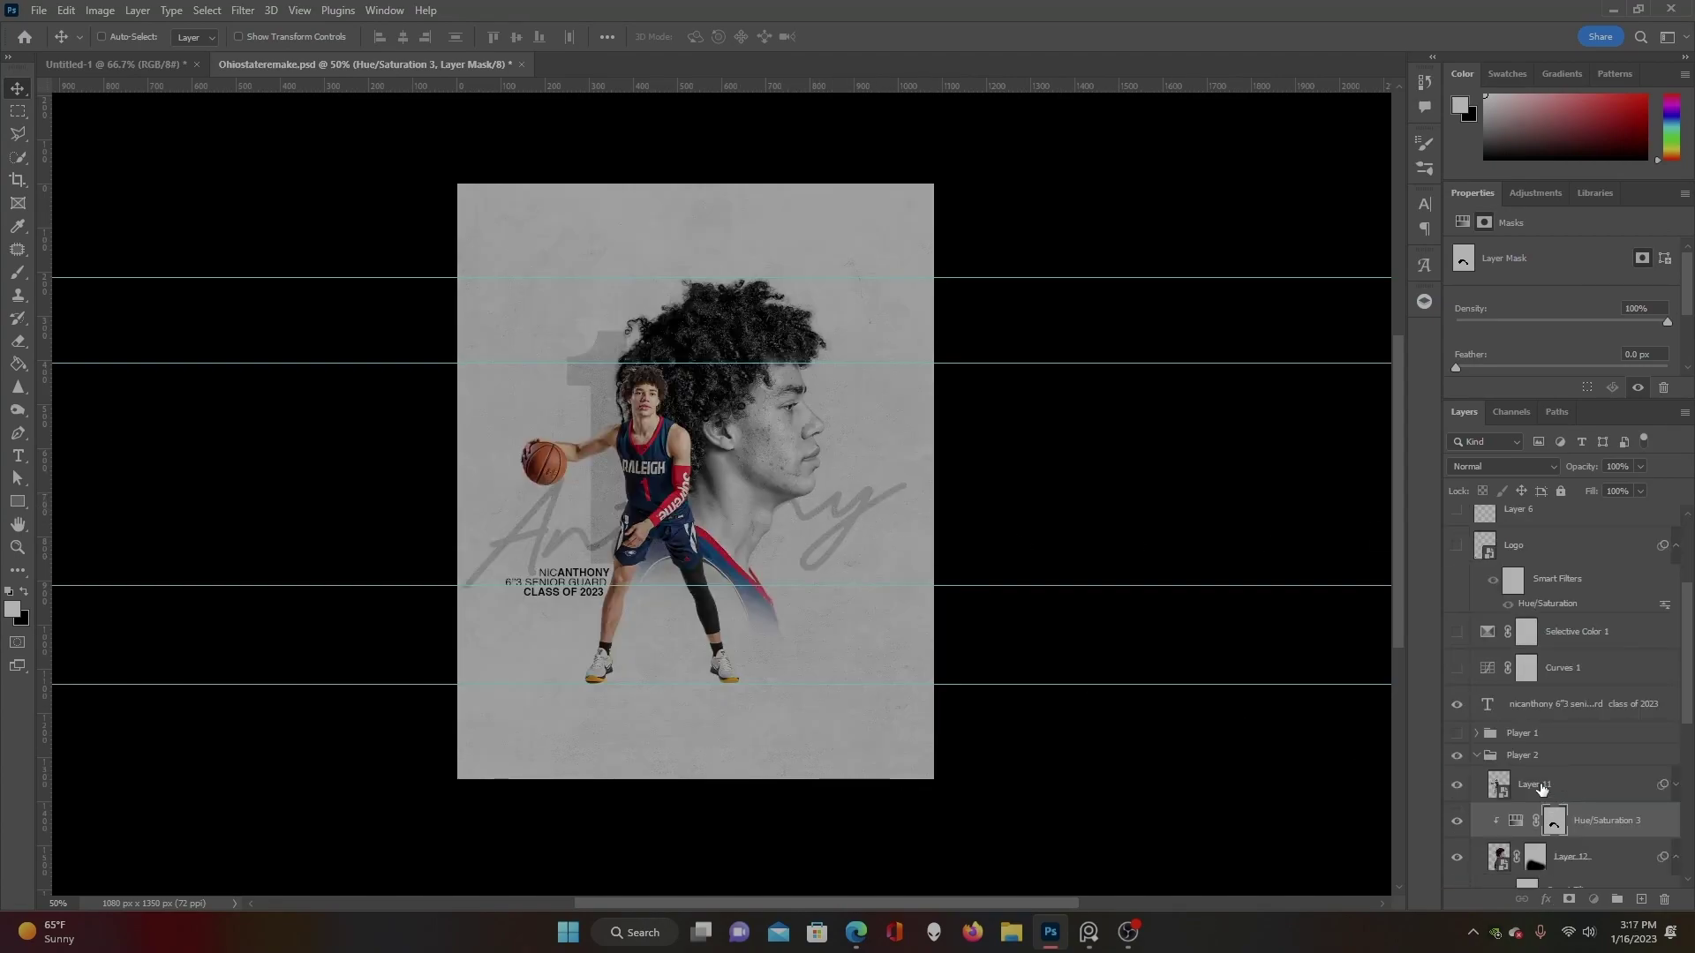
click(1541, 788)
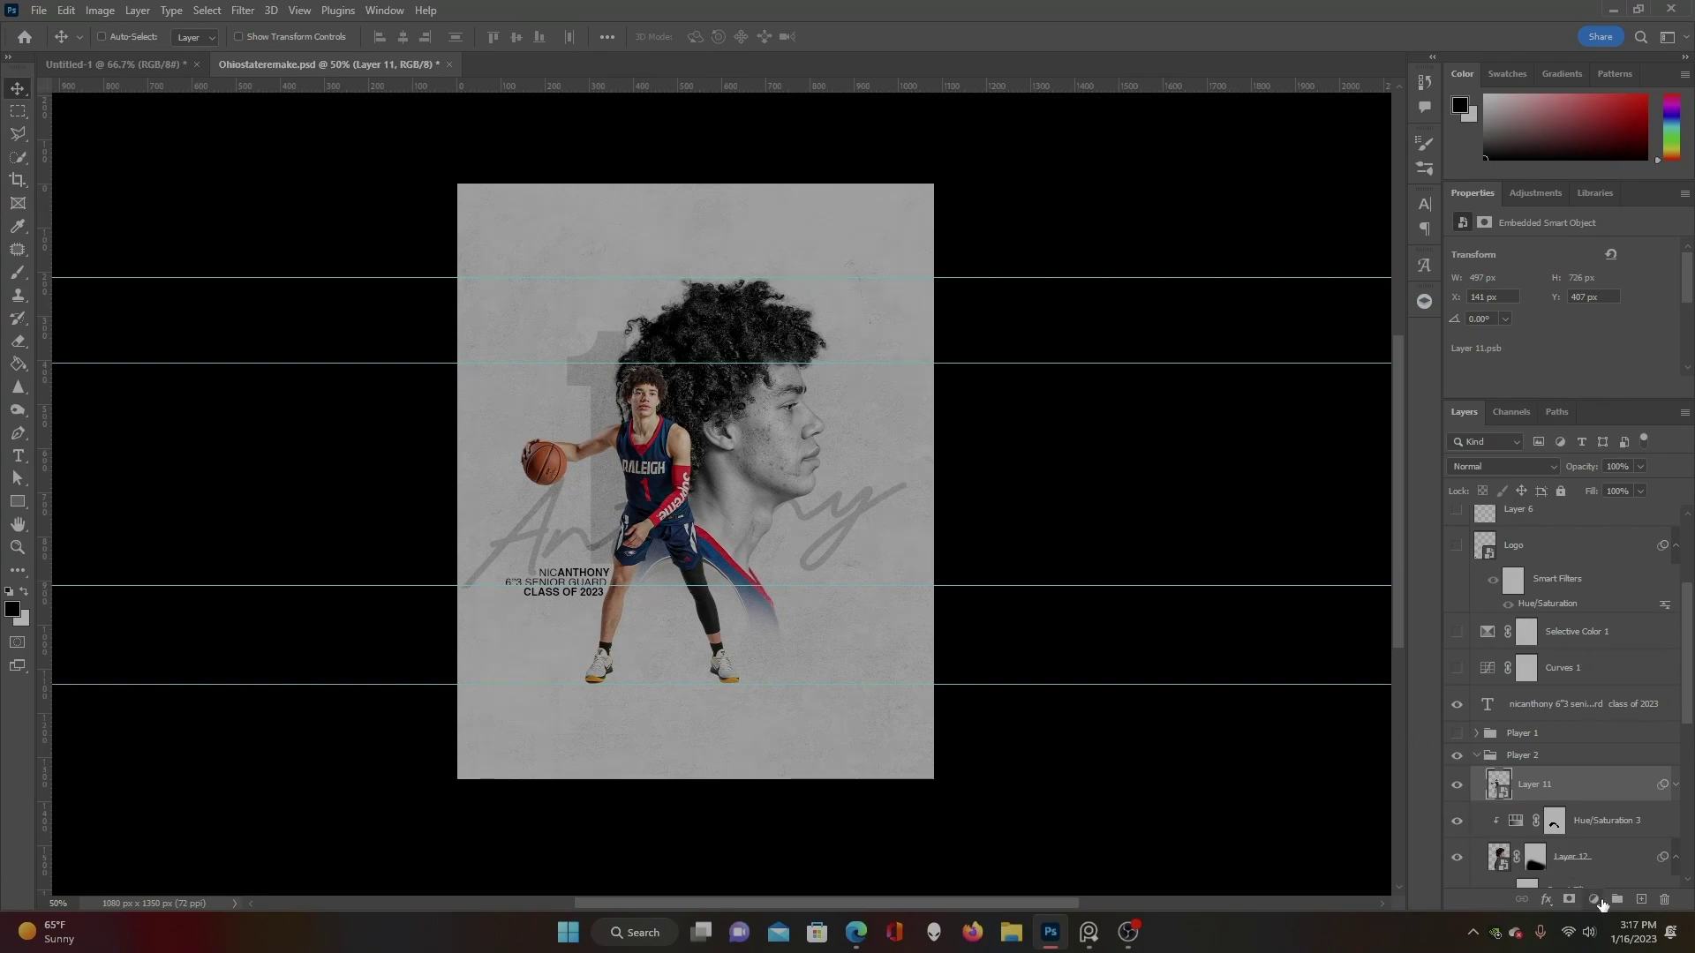
click(1593, 900)
click(1580, 732)
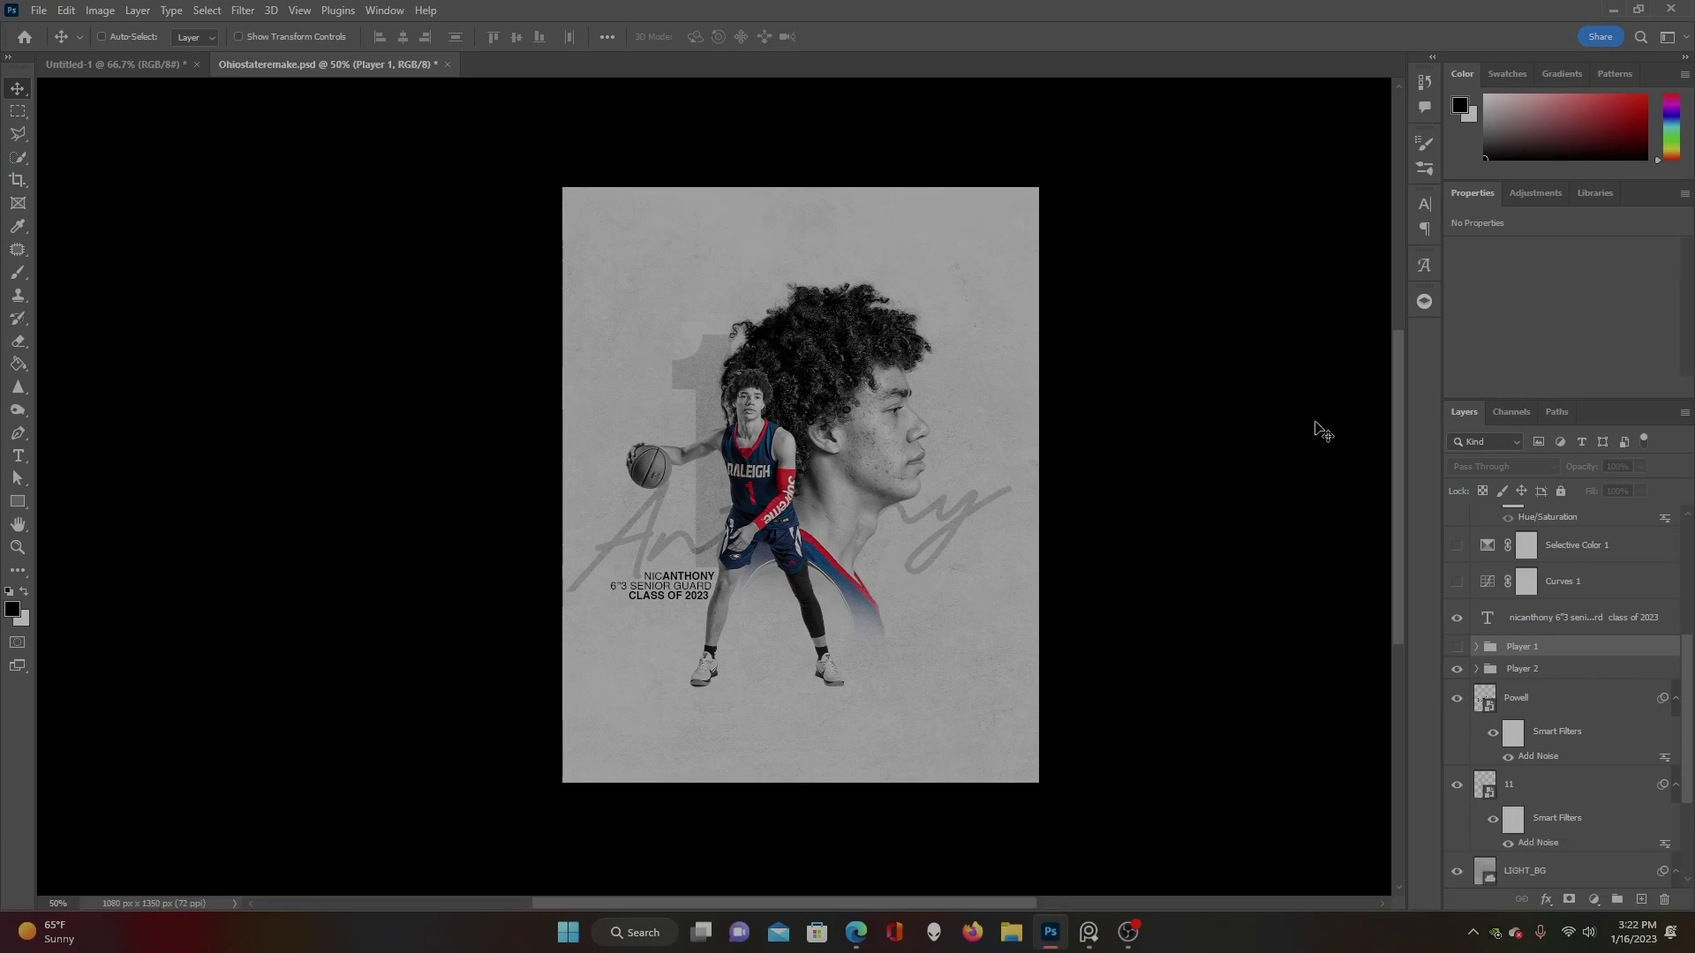
Dismiss the football reference, expand the Player 2 group and select Hue/Saturation 3.
click(1094, 933)
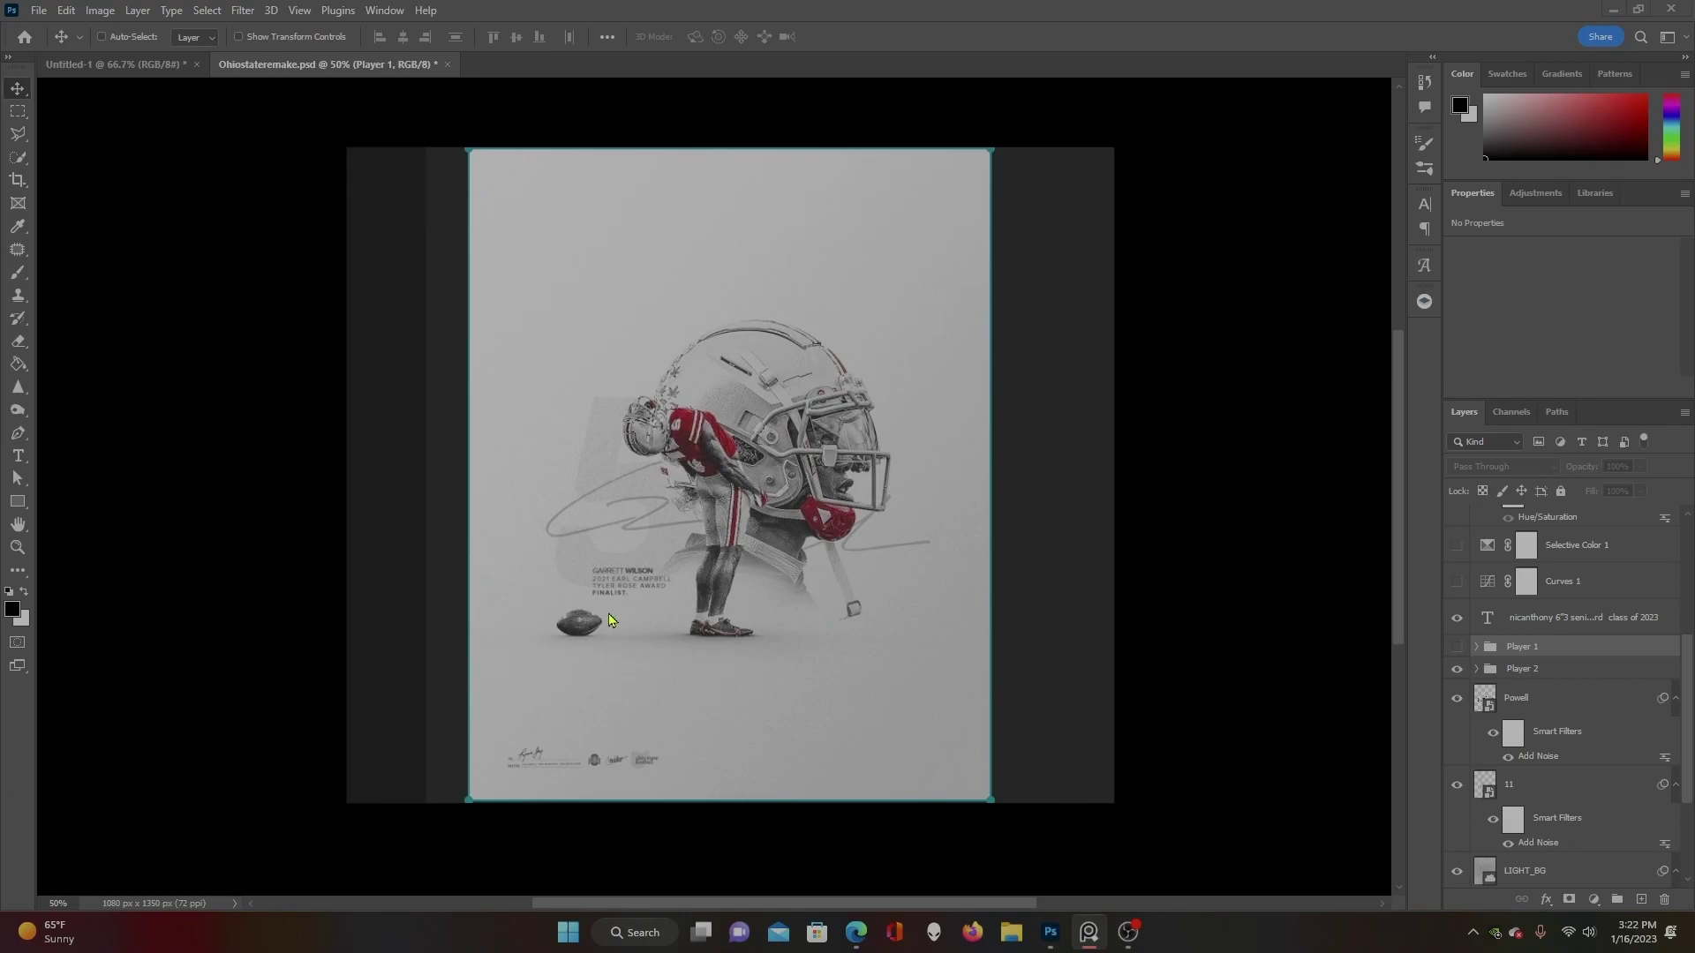
click(1089, 933)
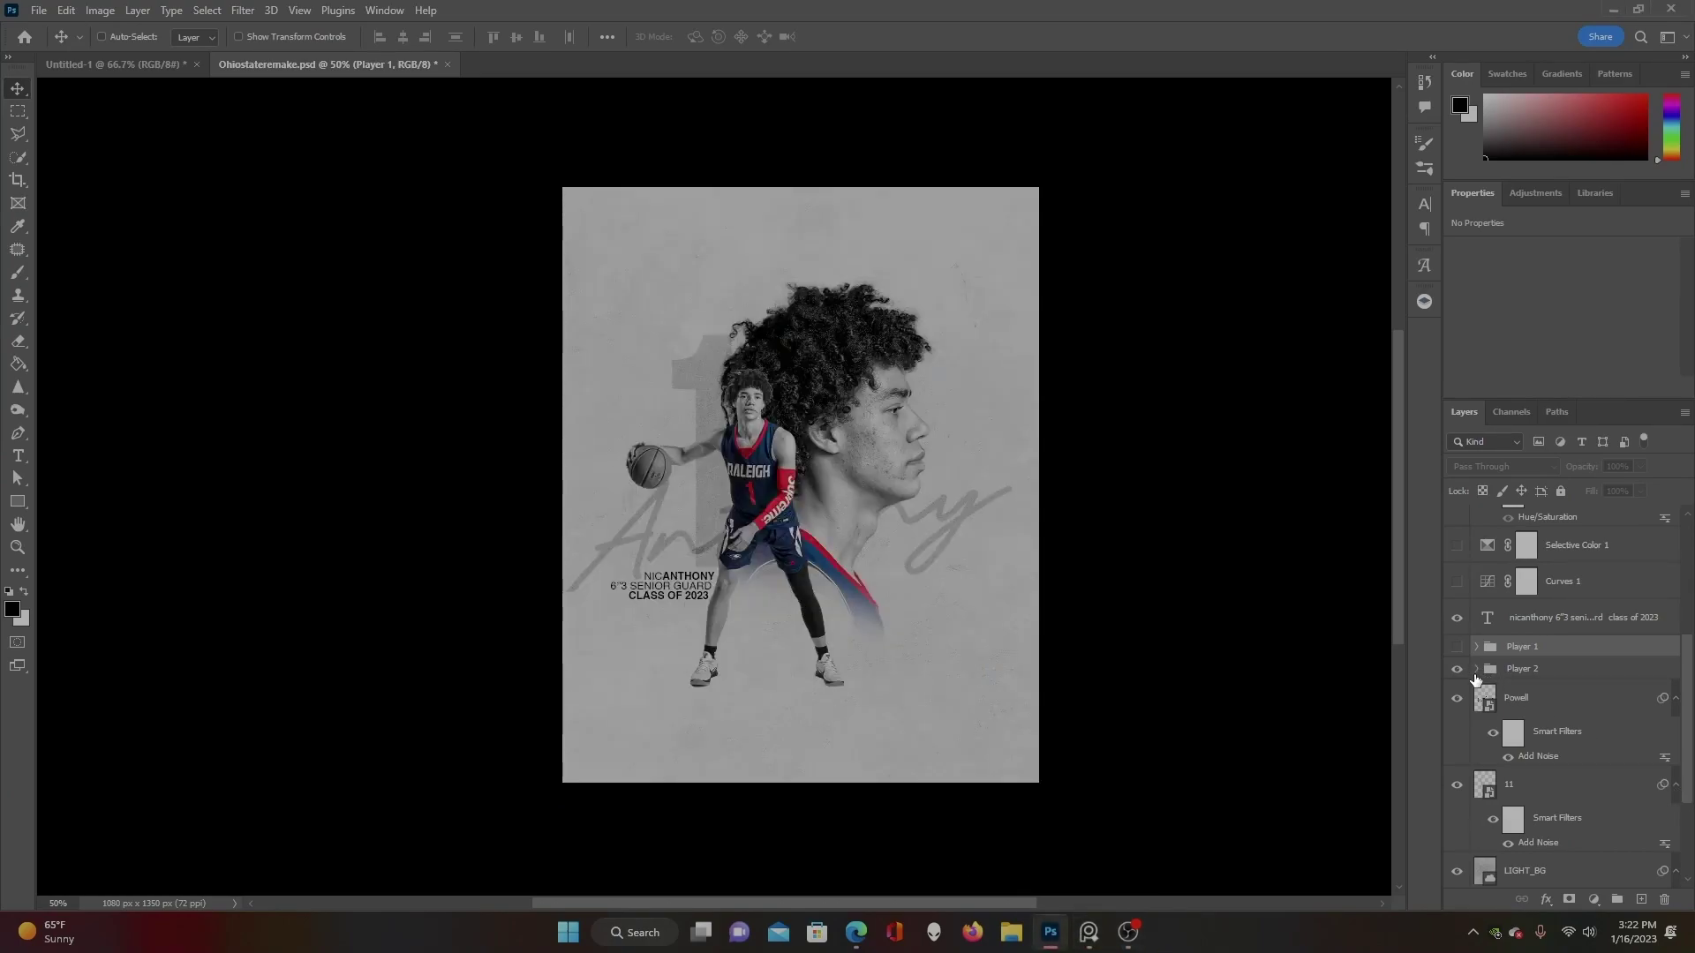
click(1476, 669)
click(1554, 770)
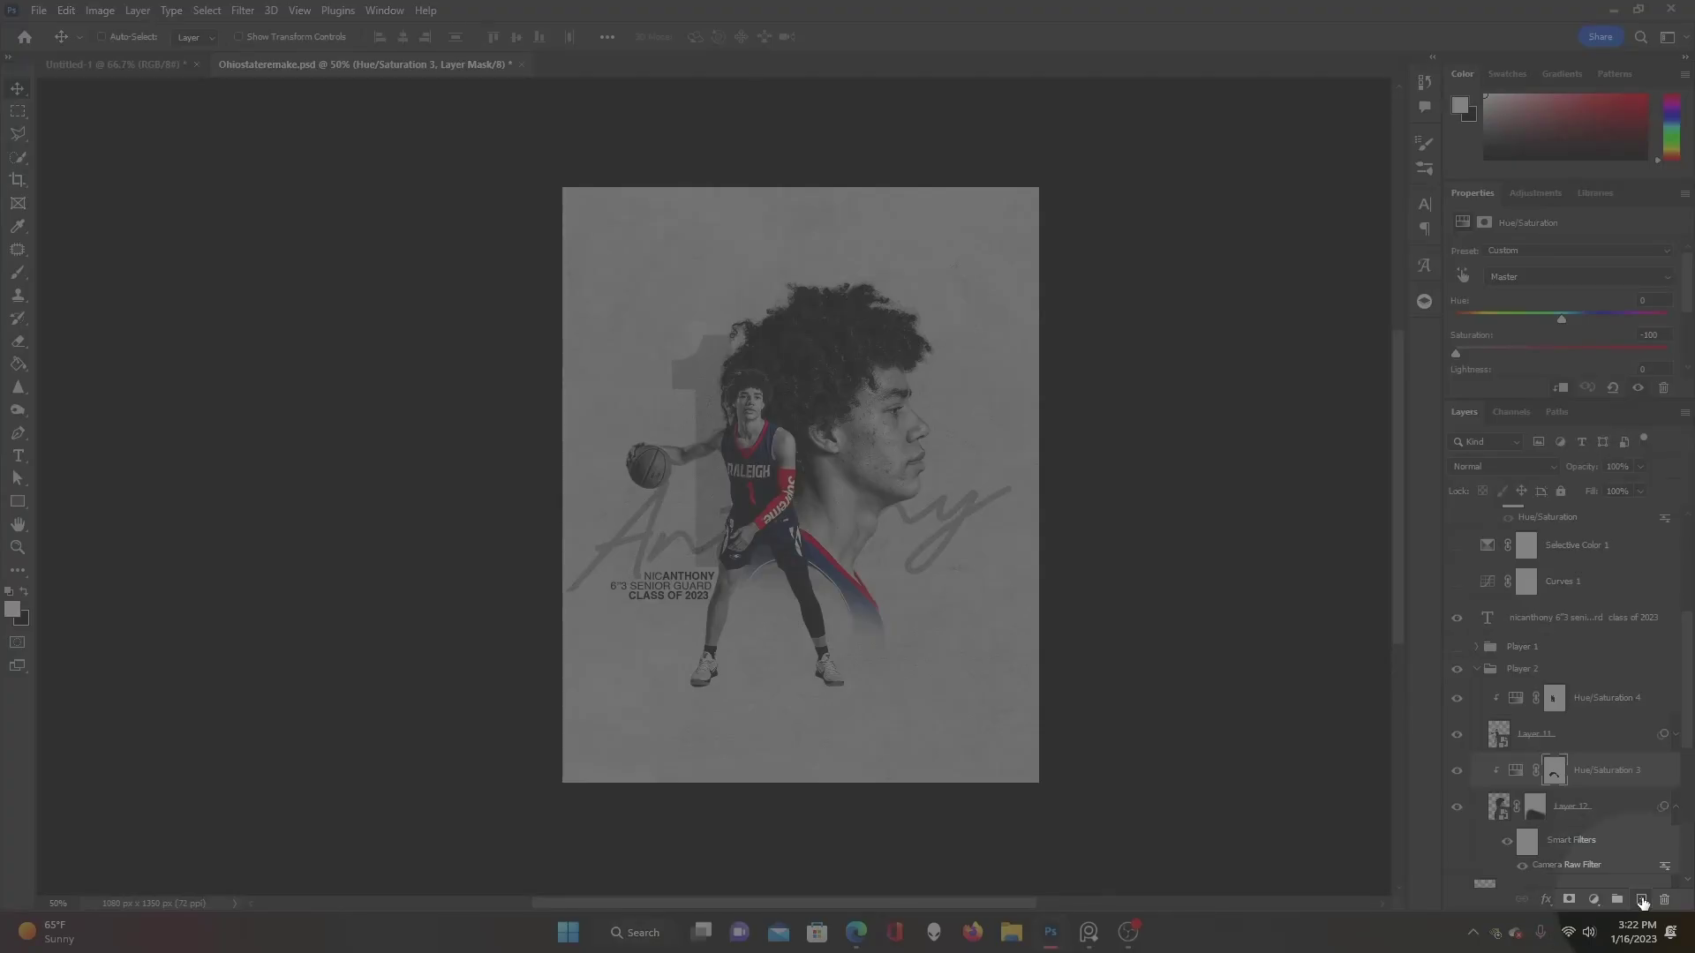
Create a new layer and set a black brush to 0% hardness, 88 px, 15% flow.
click(1642, 900)
key(x)
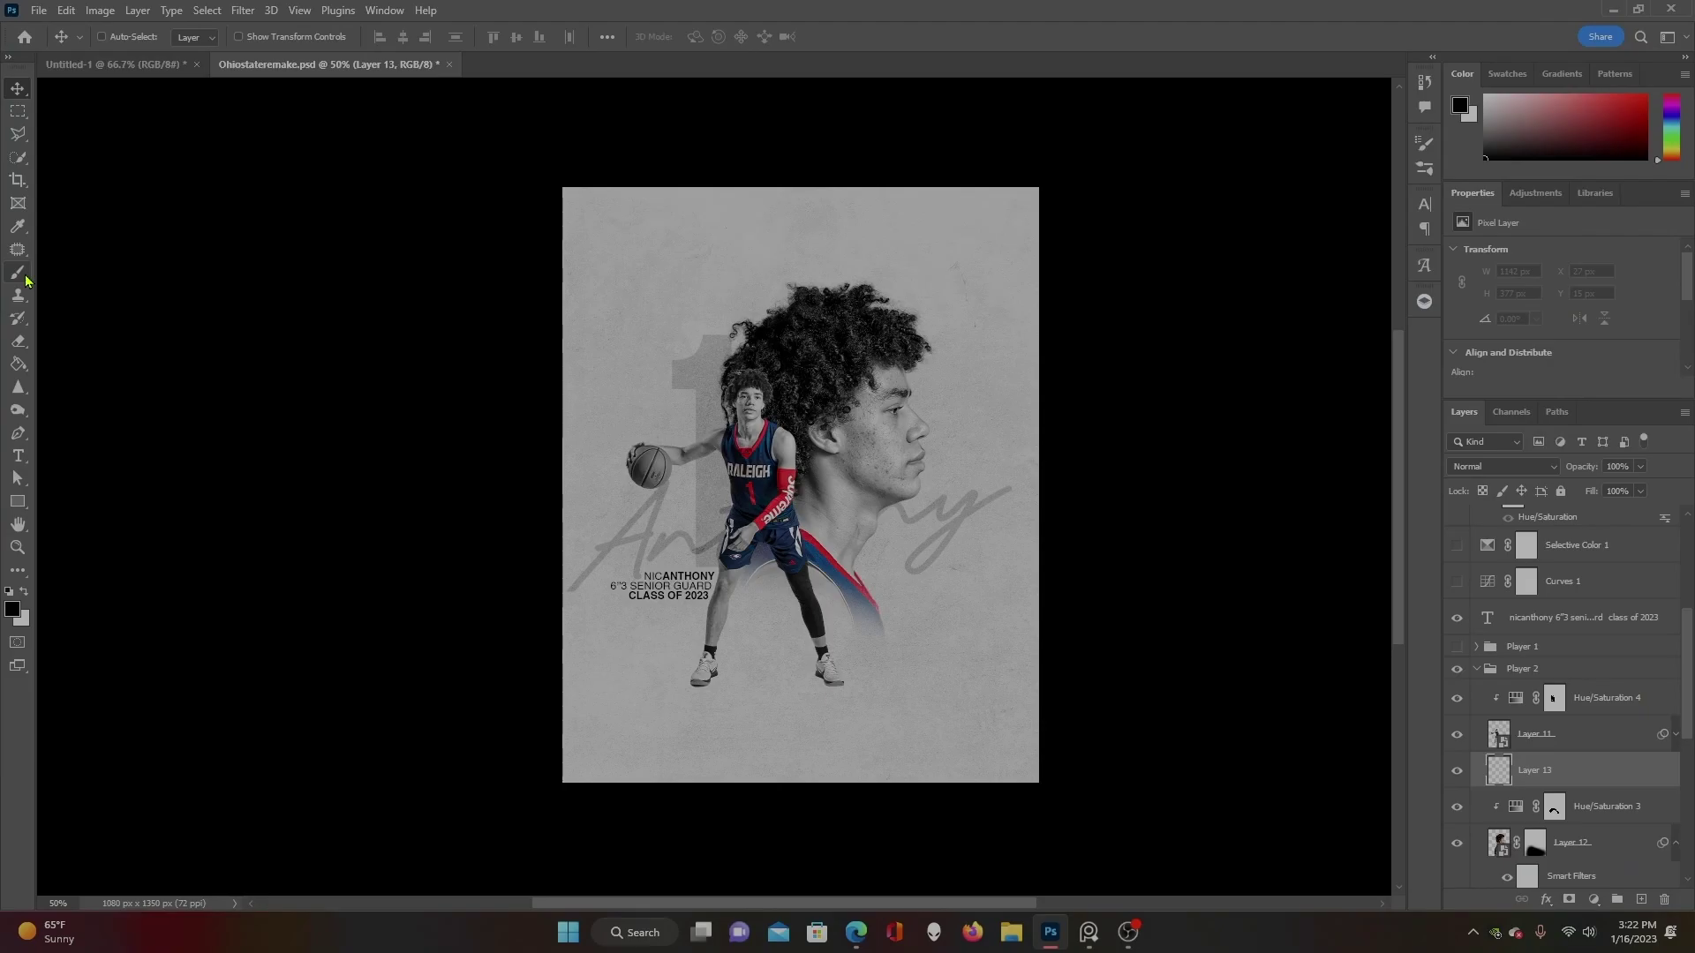
click(18, 272)
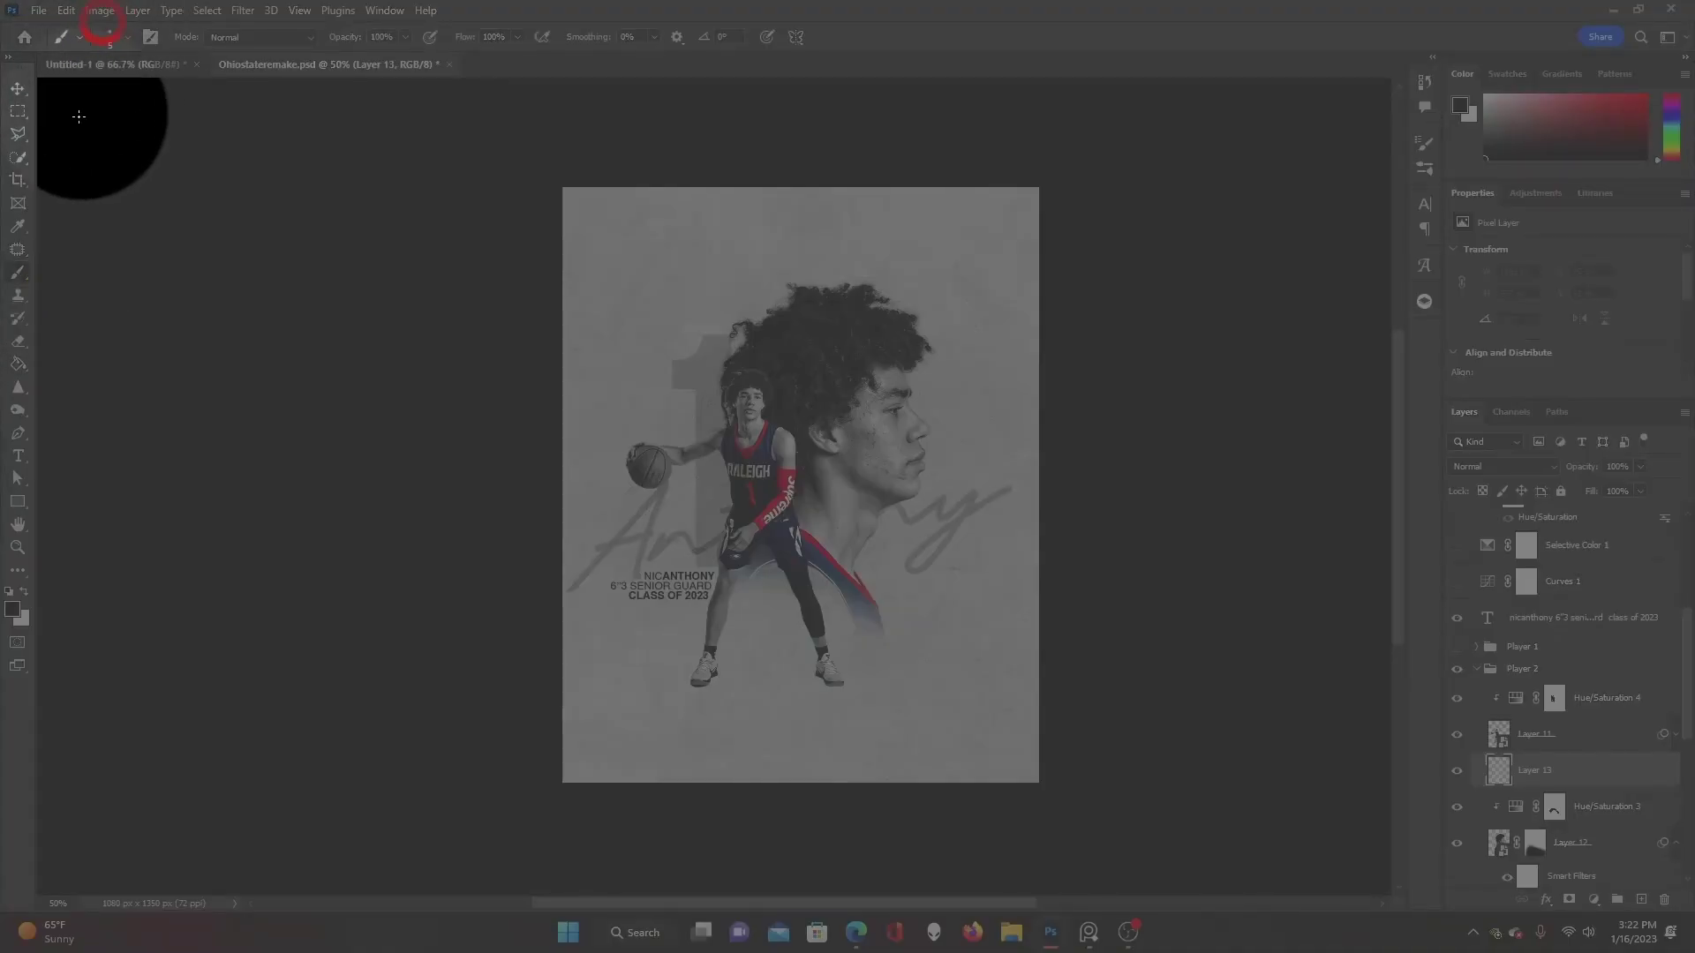
click(108, 36)
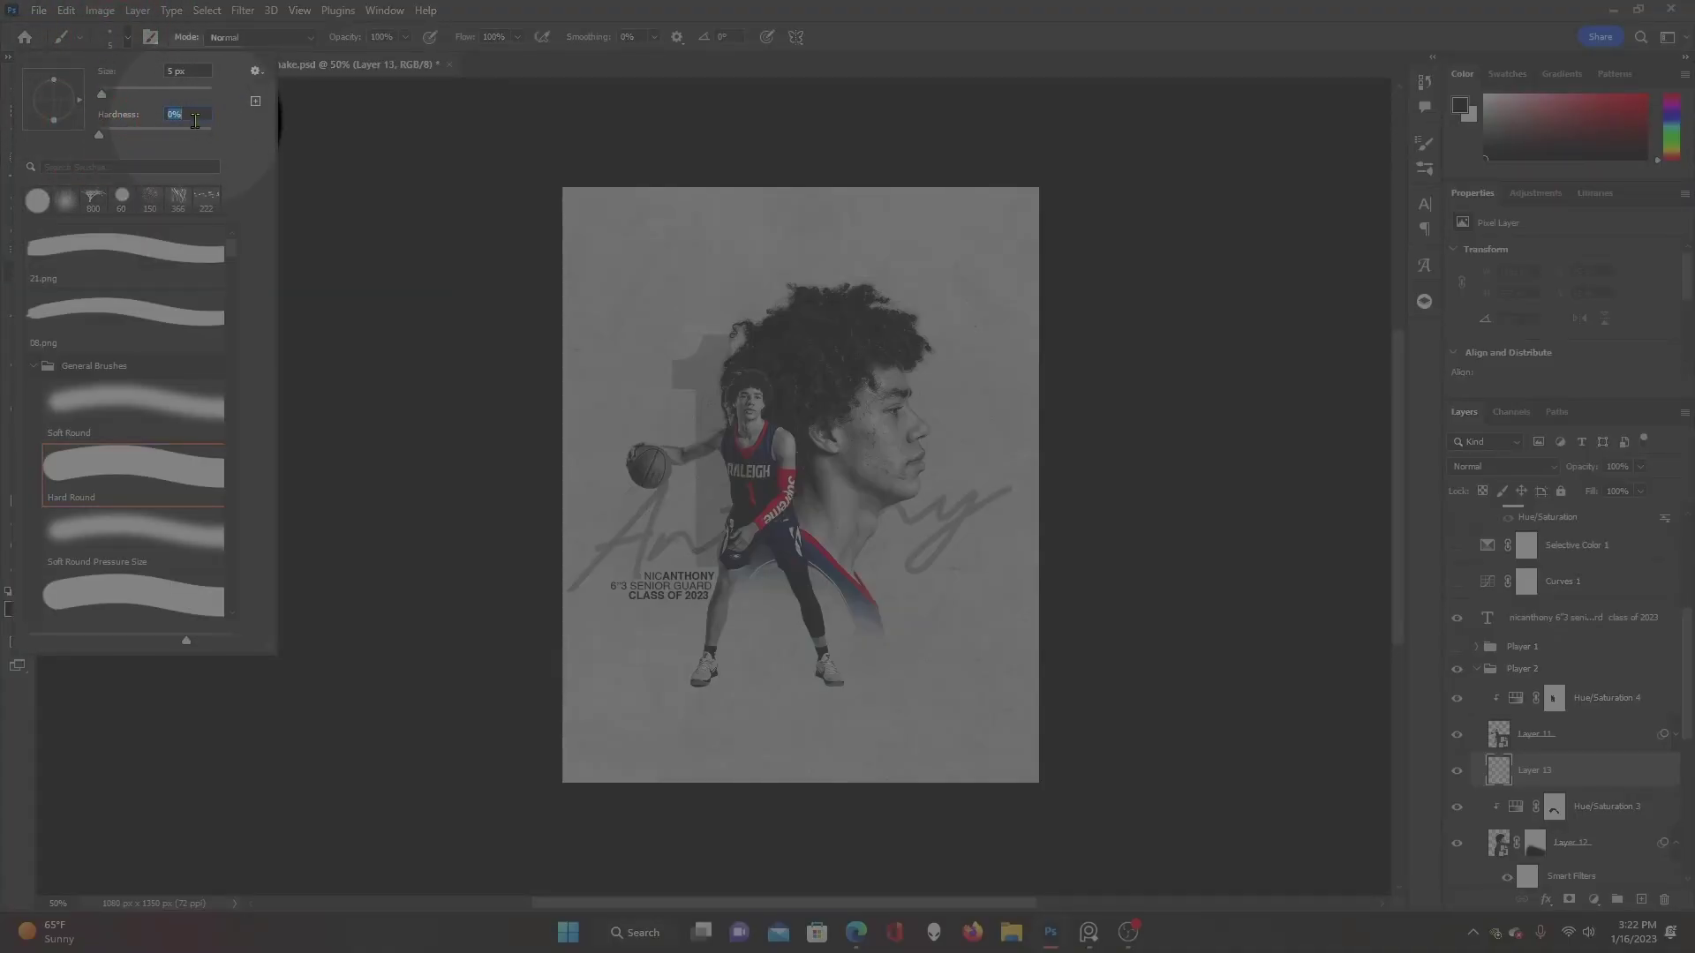
mouse_move(99, 132)
mouse_down()
mouse_move(141, 128)
mouse_move(60, 129)
mouse_move(53, 108)
mouse_up()
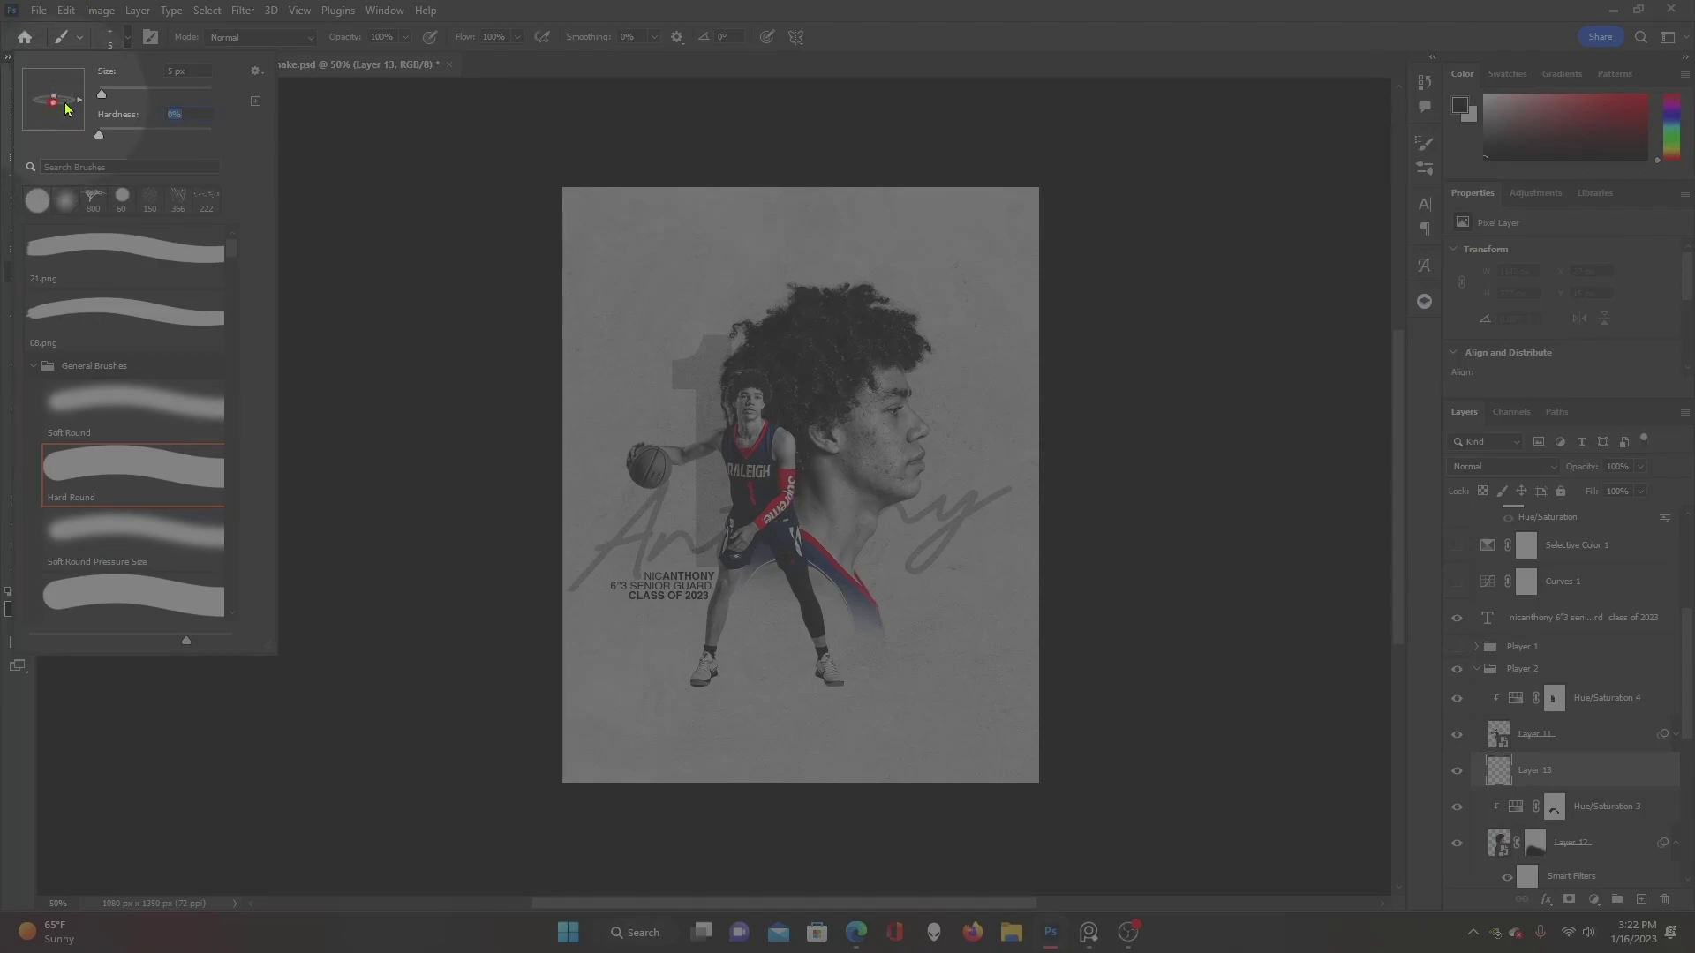
drag(96, 98, 148, 94)
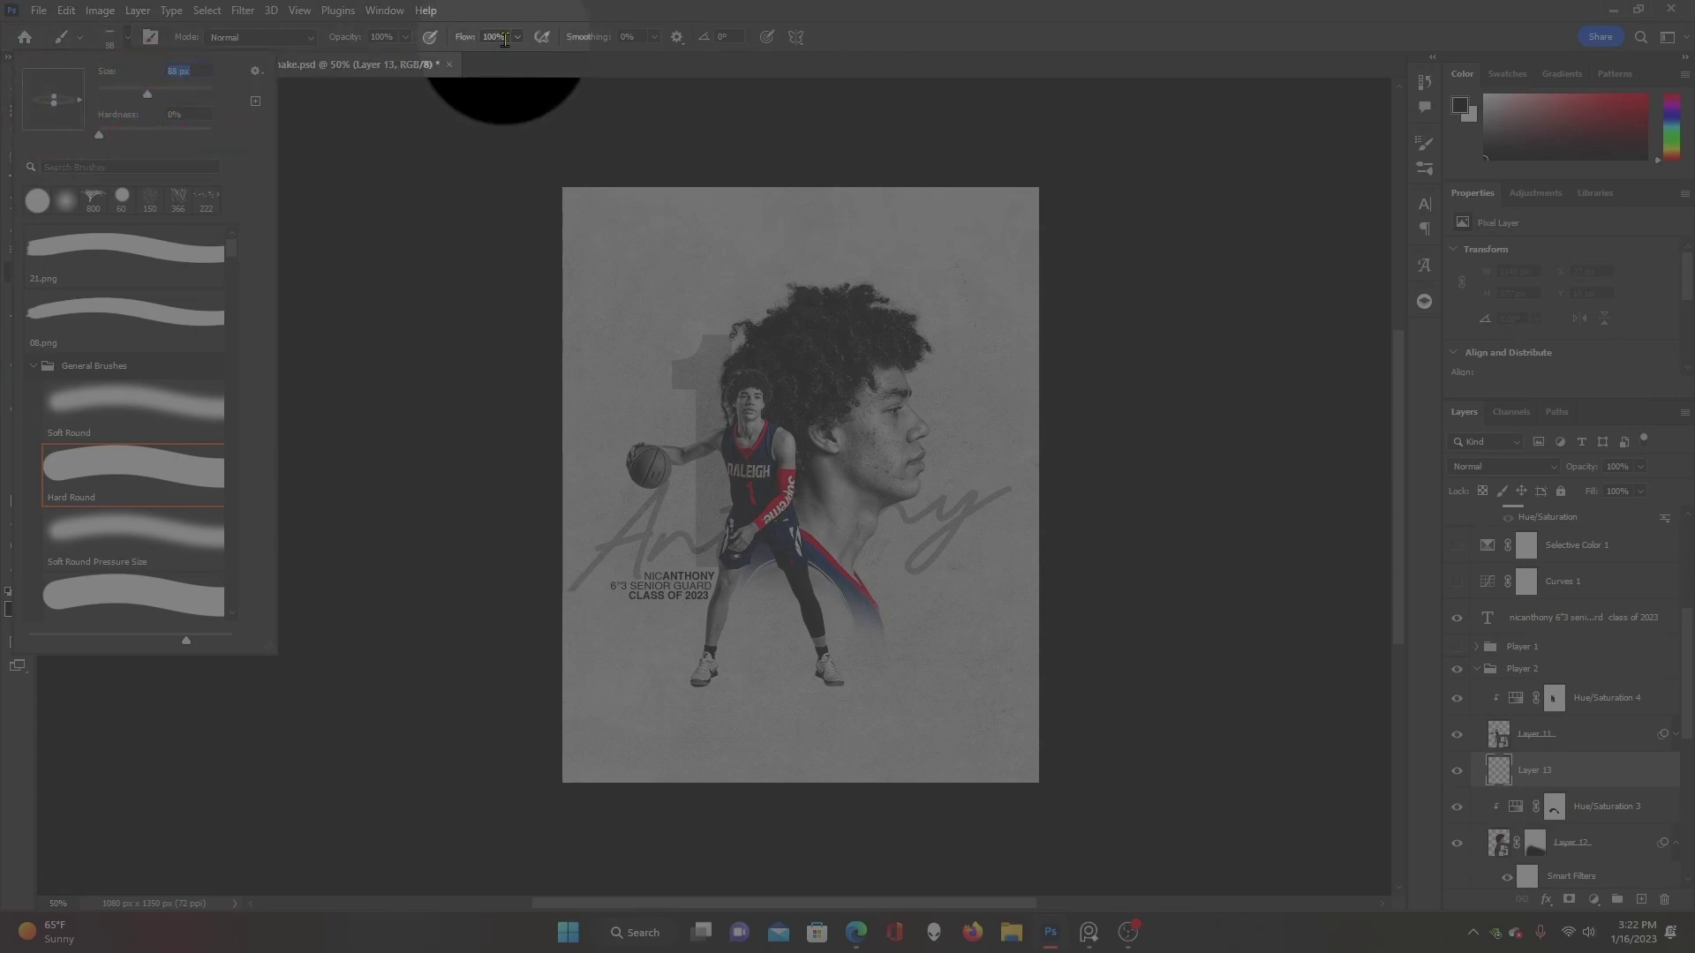
click(504, 38)
text(15)
key(Return)
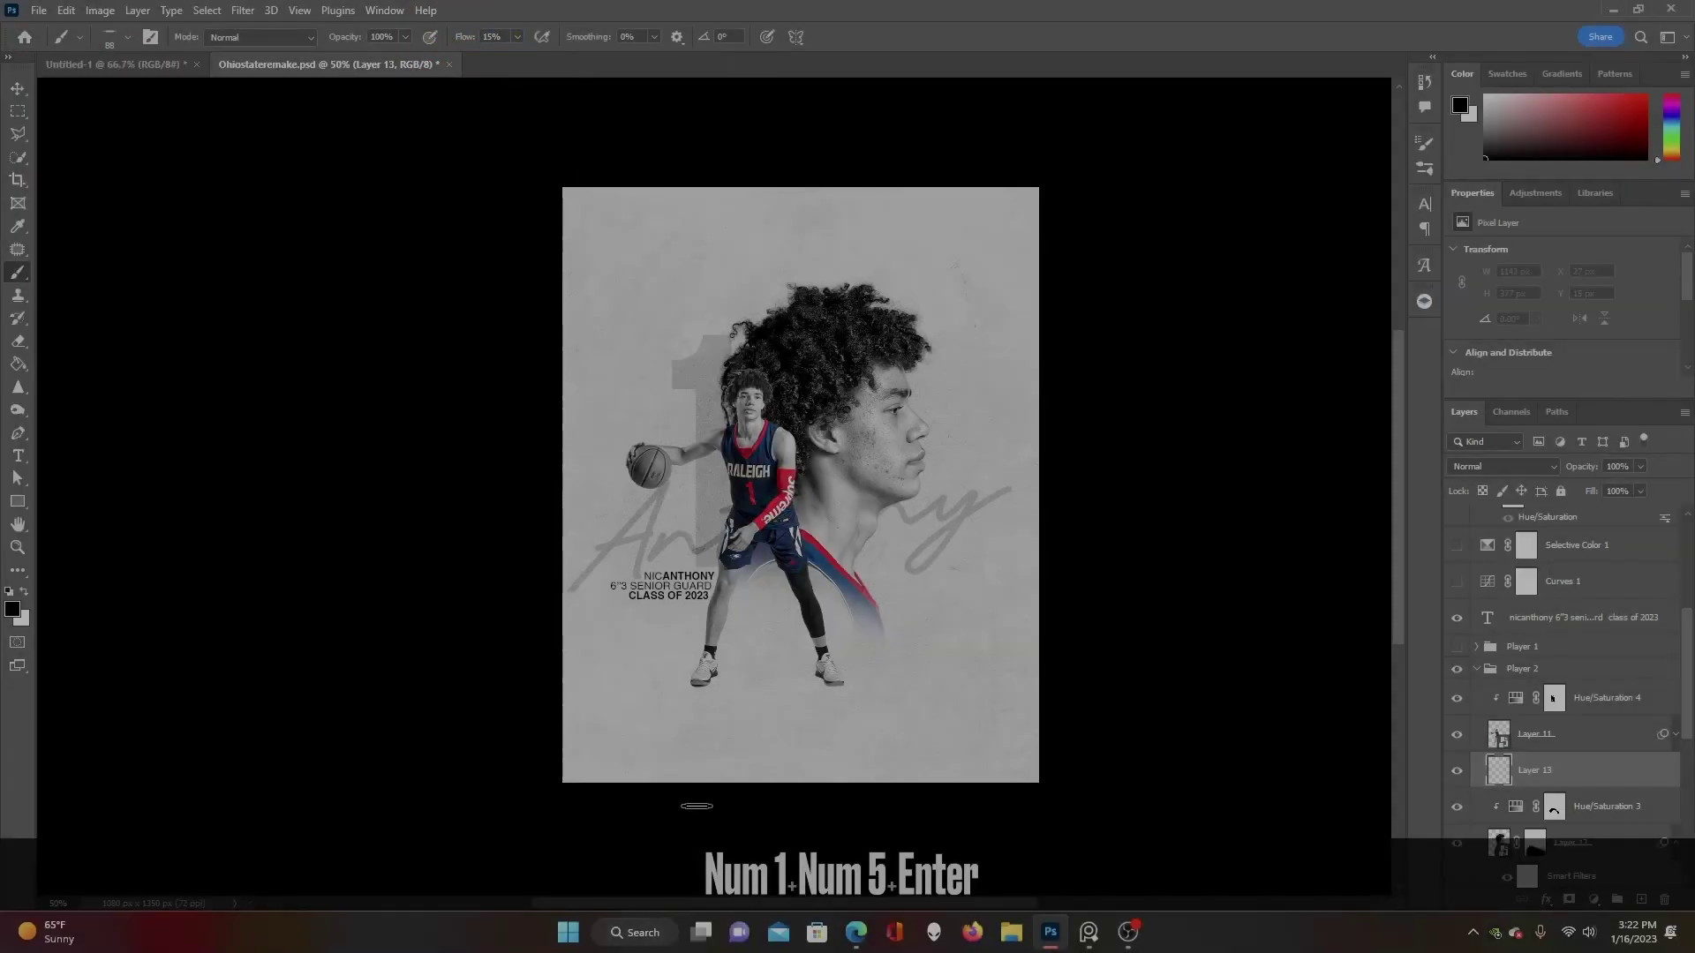
At 250% zoom, paint soft shadow under the left shoe's sole.
click(75, 902)
text(250)
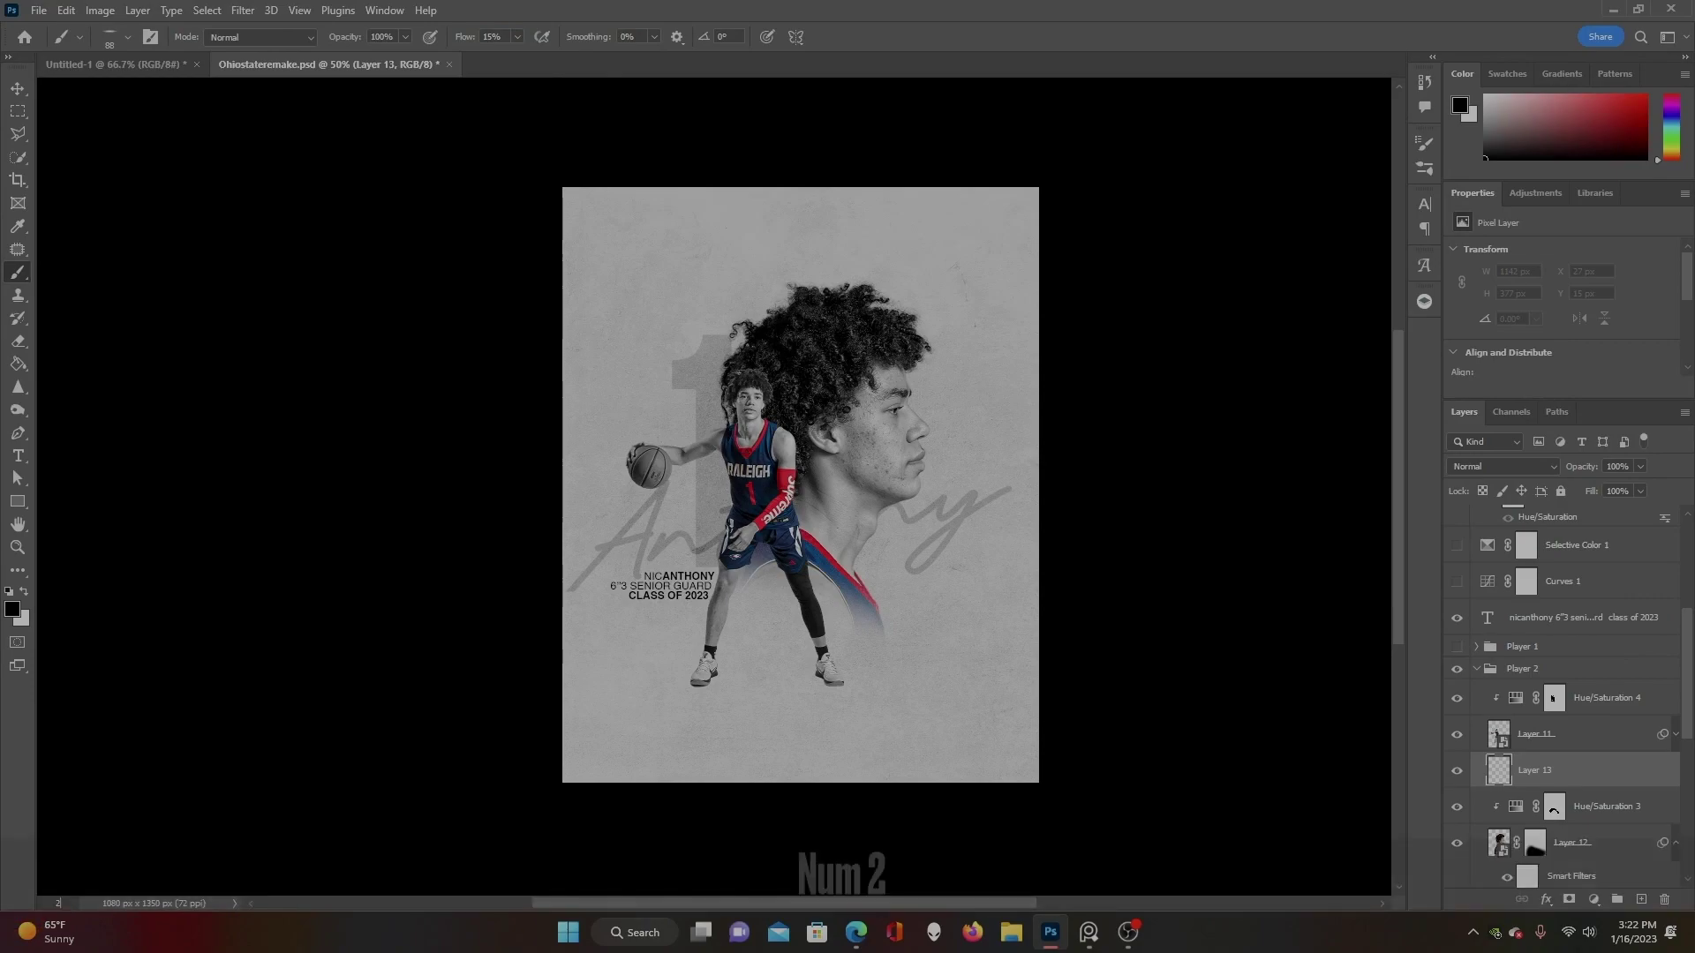
key(Return)
key(space)
mouse_move(461, 610)
mouse_down()
mouse_move(568, 530)
mouse_move(624, 521)
mouse_move(635, 371)
mouse_up()
key(bracketleft)
key(bracketleft)
key(bracketleft)
key(bracketleft)
key(bracketleft)
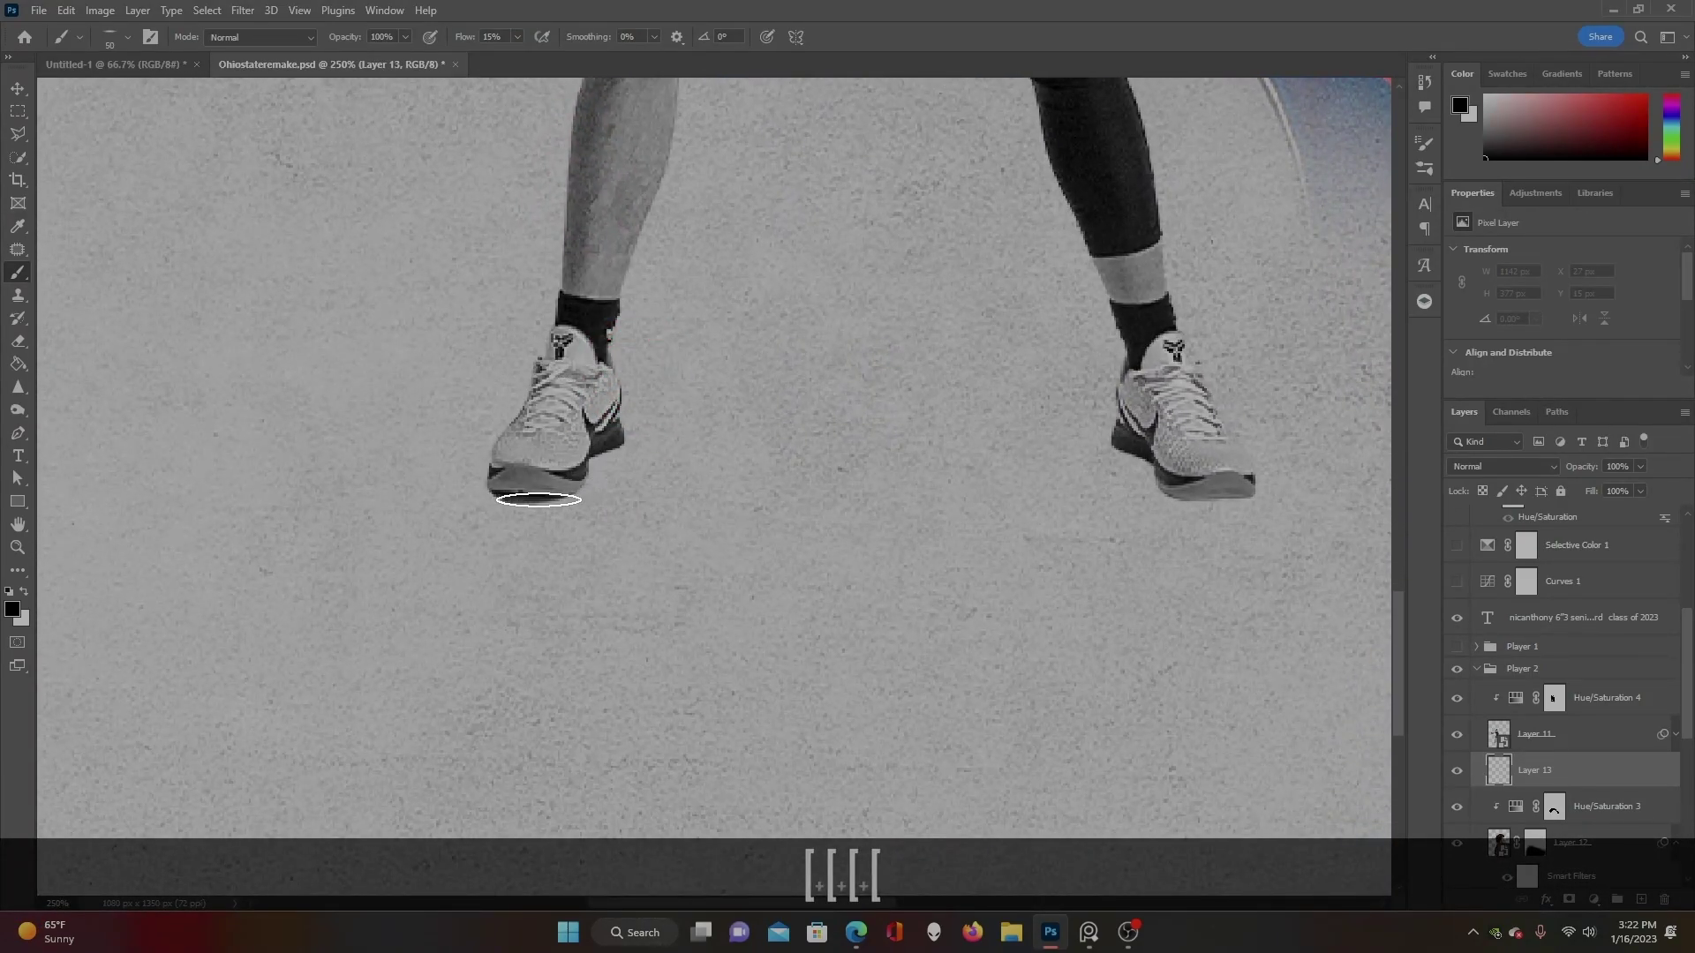
mouse_move(516, 496)
mouse_down()
mouse_move(565, 492)
mouse_move(530, 494)
mouse_up()
click(549, 489)
key(bracketright)
key(bracketright)
key(bracketright)
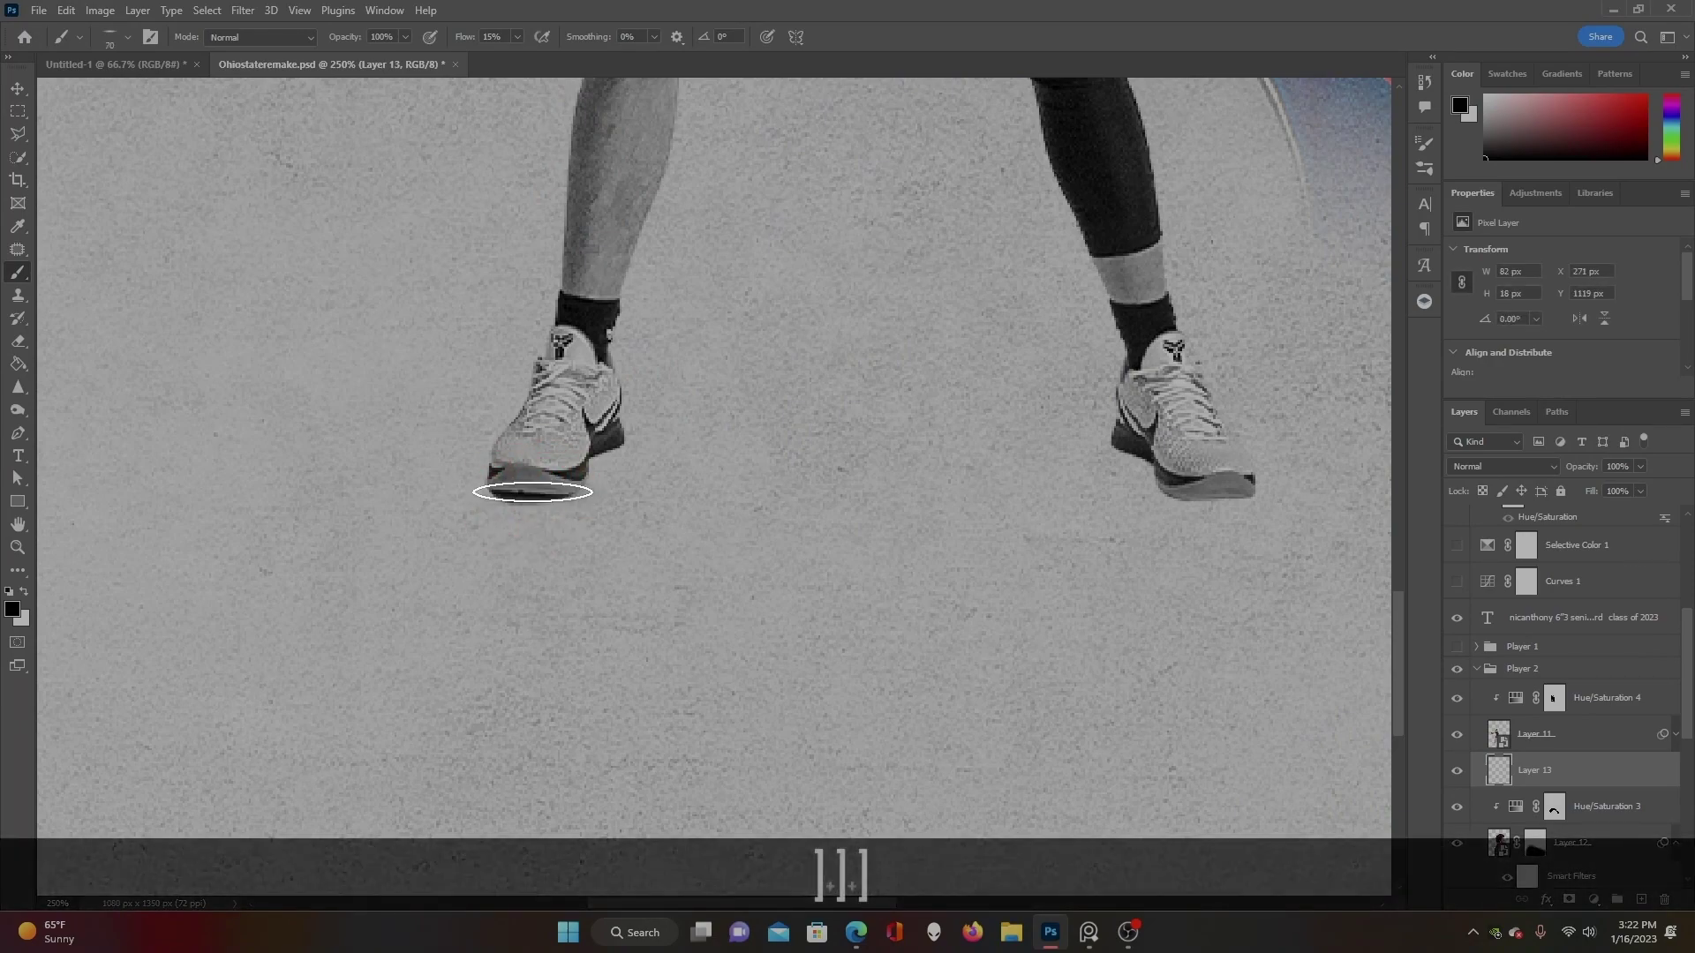
key(bracketleft)
key(bracketleft)
click(549, 473)
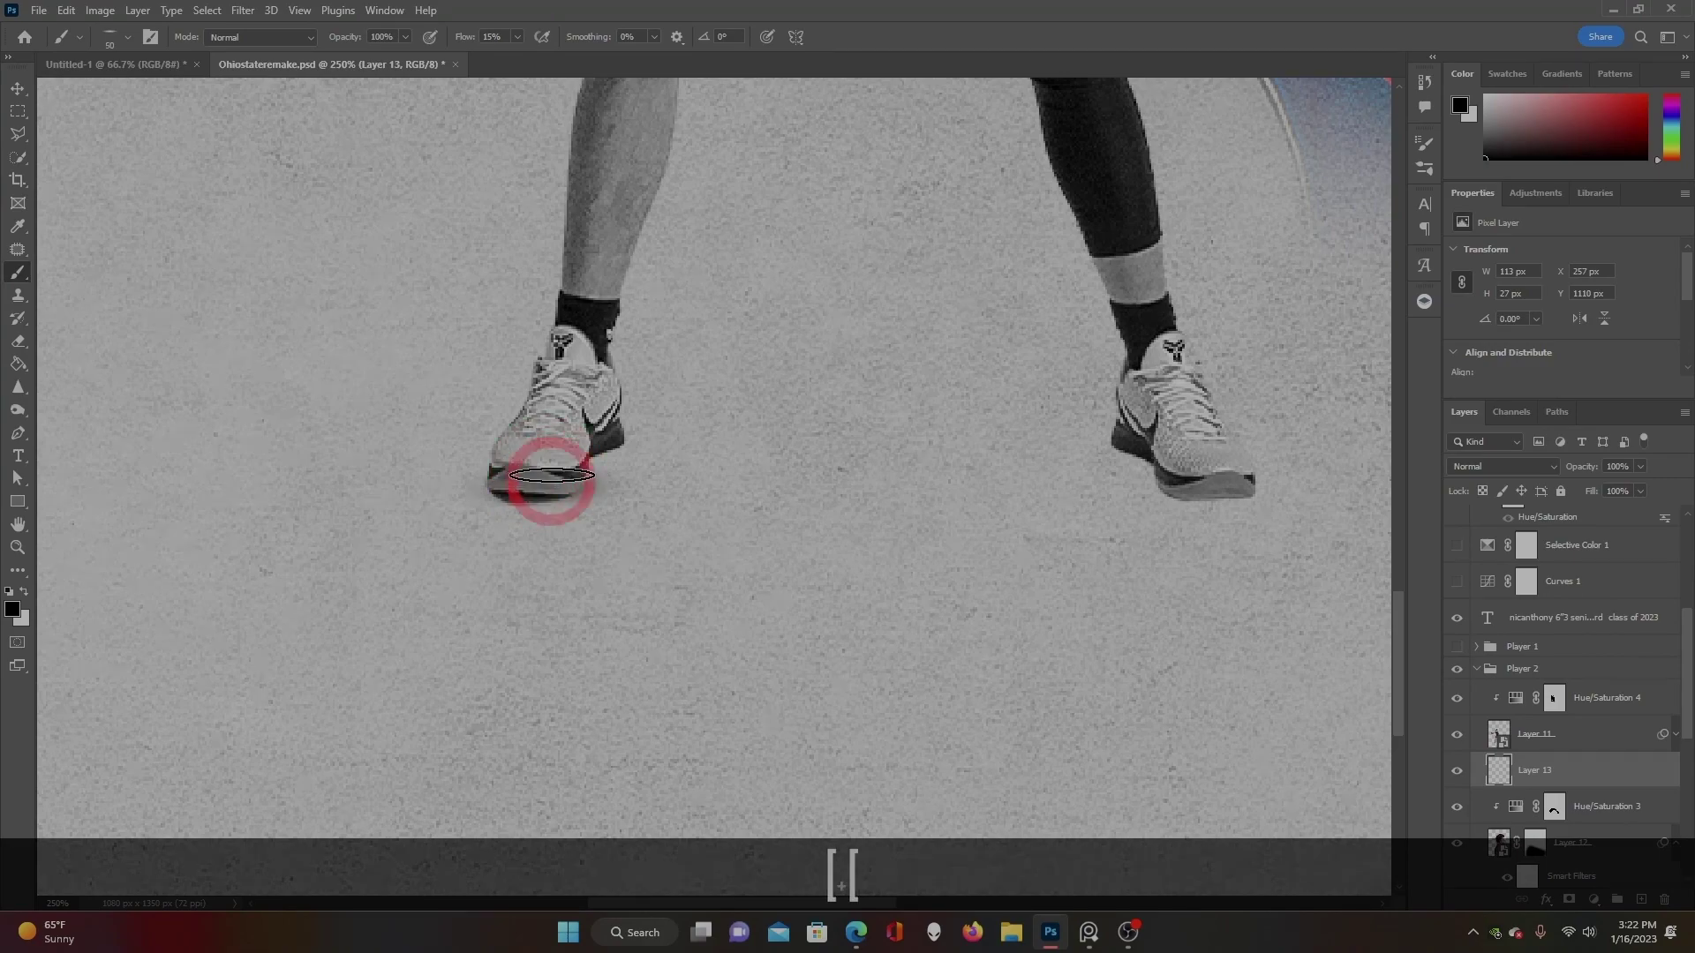
click(576, 450)
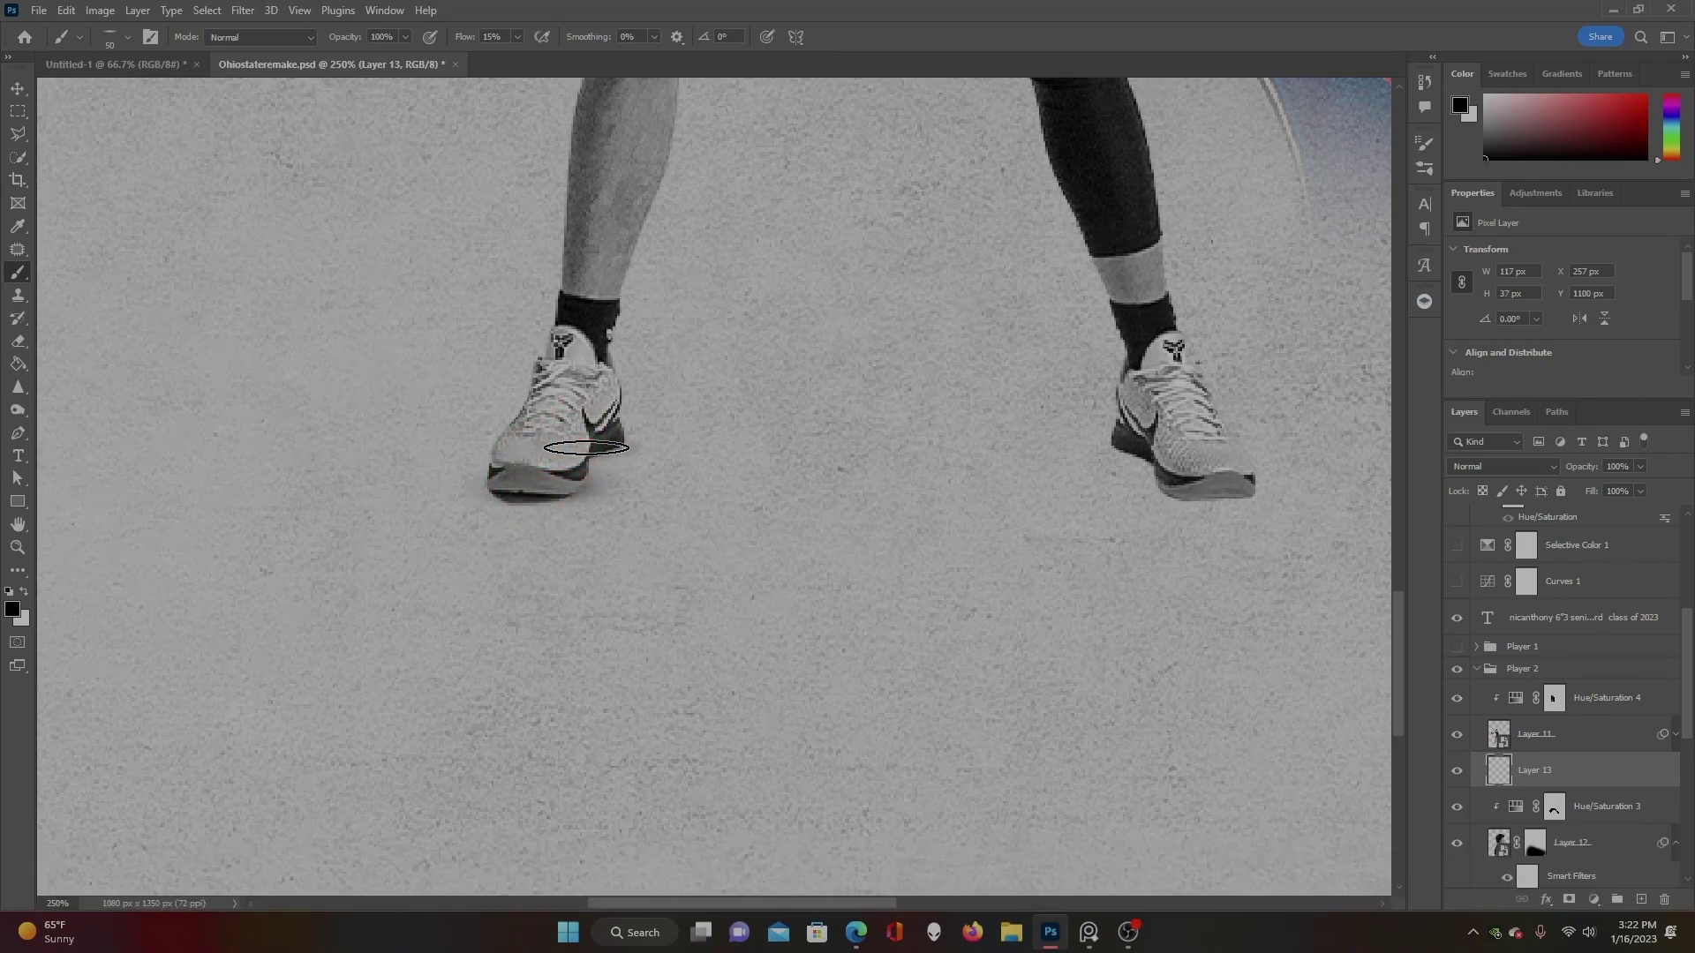
click(586, 446)
click(561, 465)
Shade the left heel, the right shoe's sole, and a wide soft area around the left shoe.
key(bracketright)
key(bracketright)
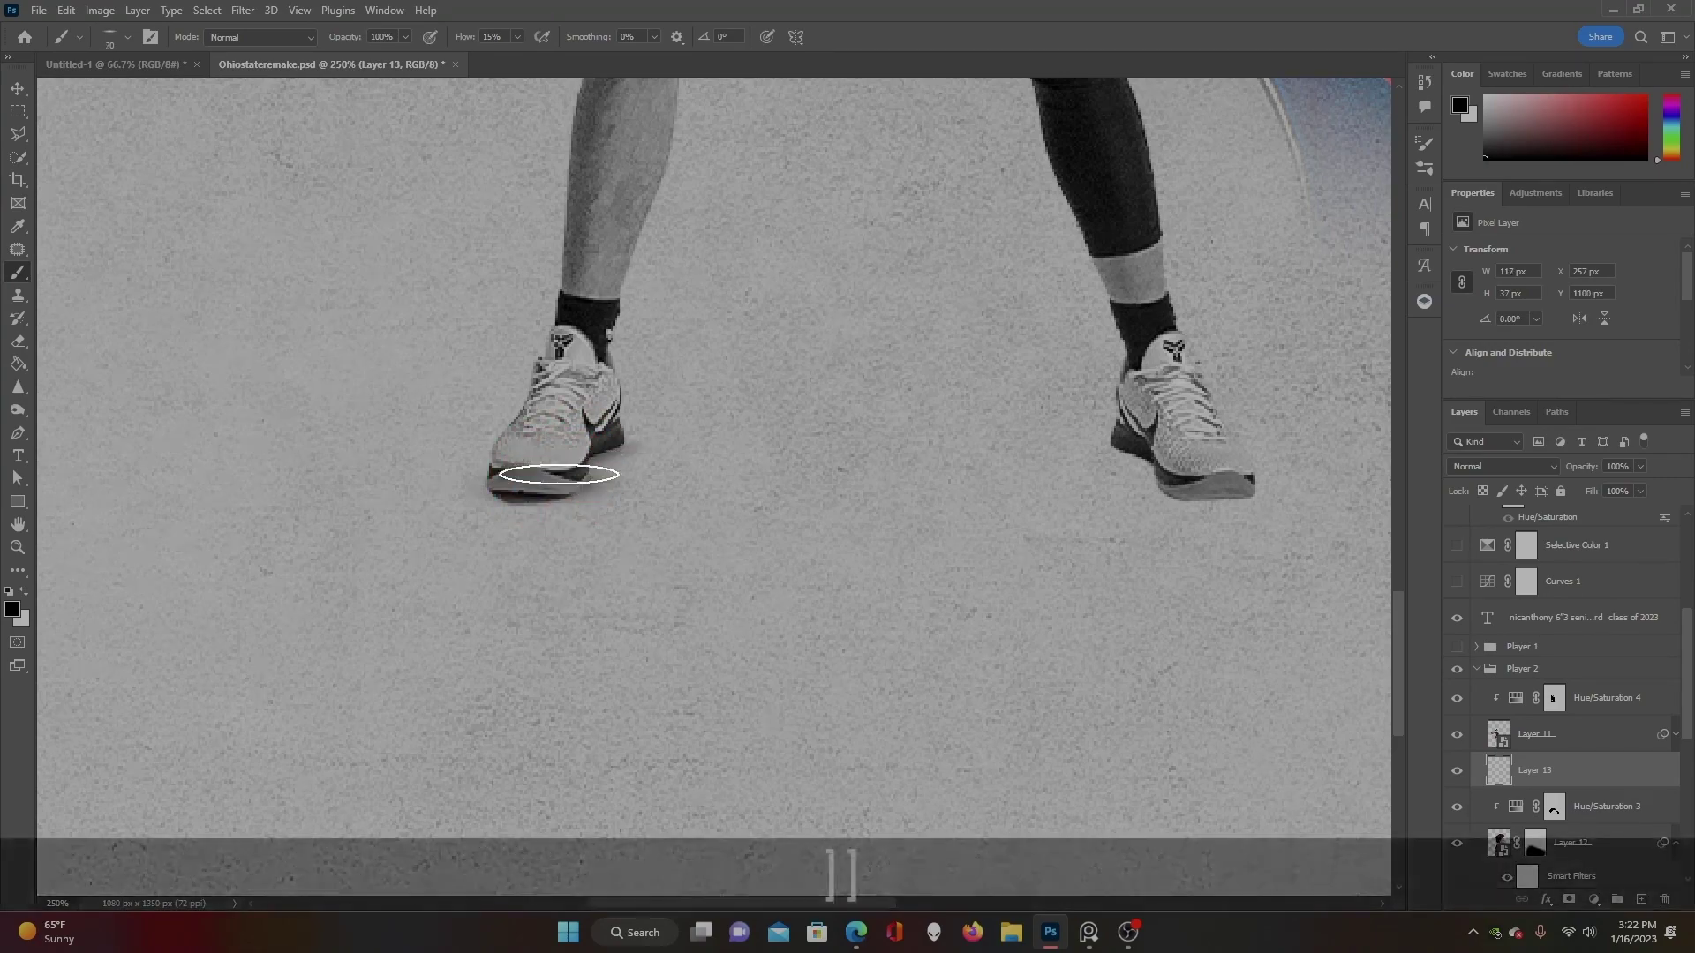
key(bracketright)
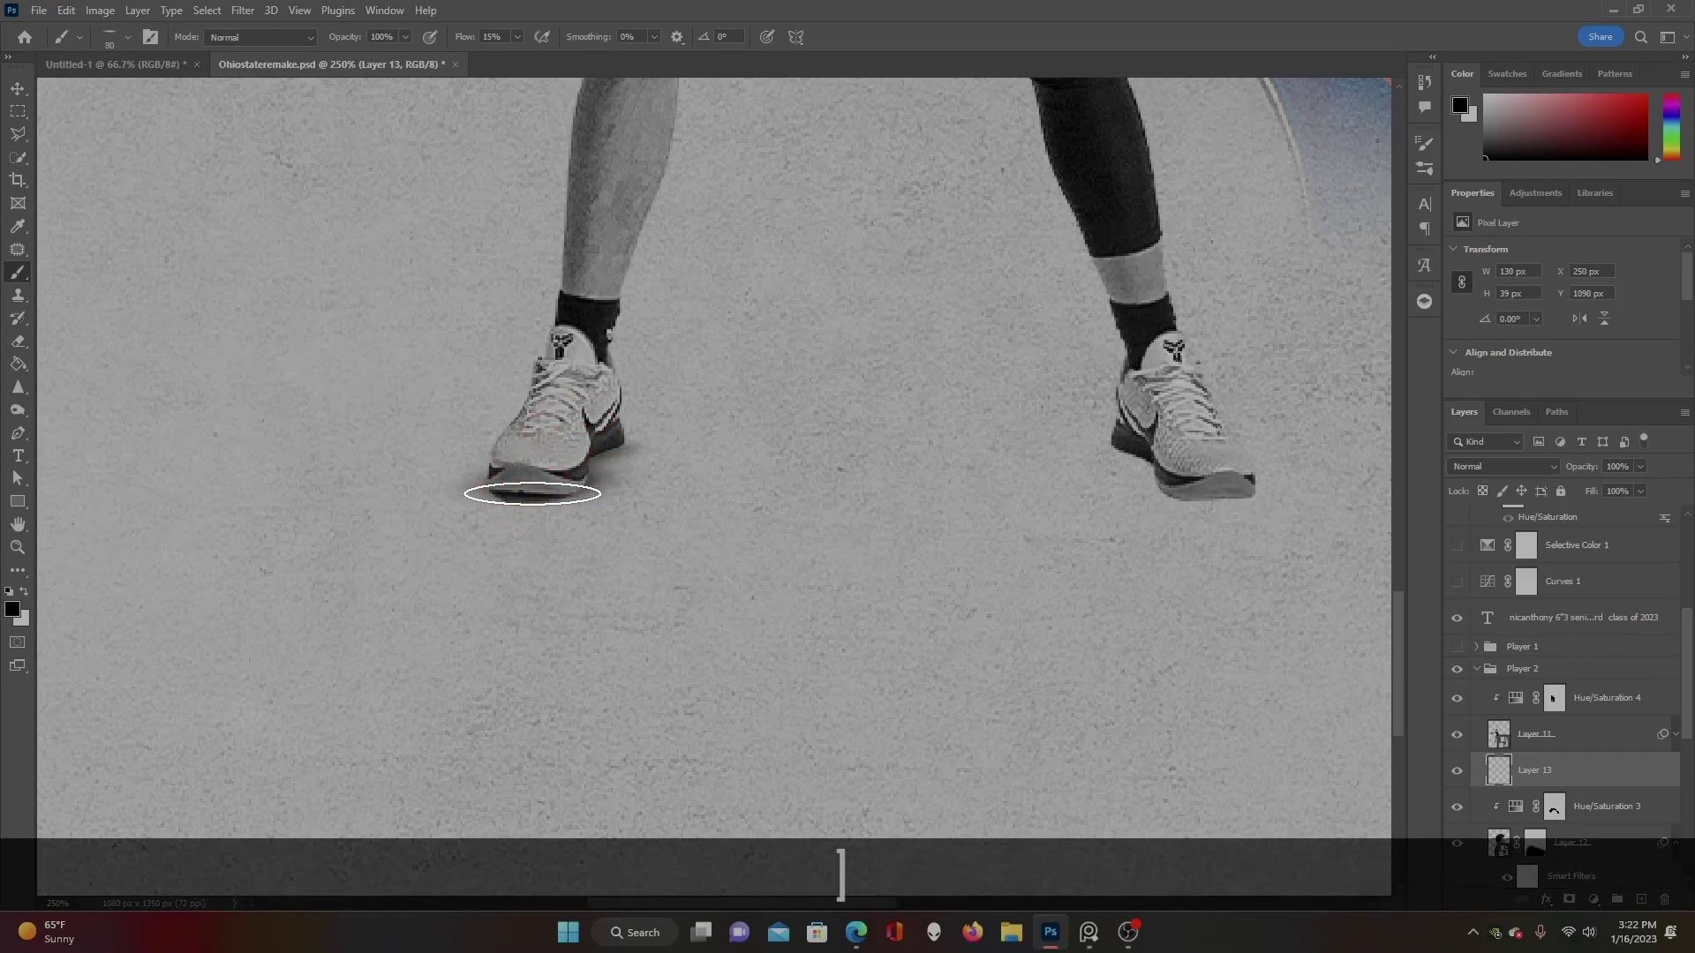
click(529, 477)
key(bracketleft)
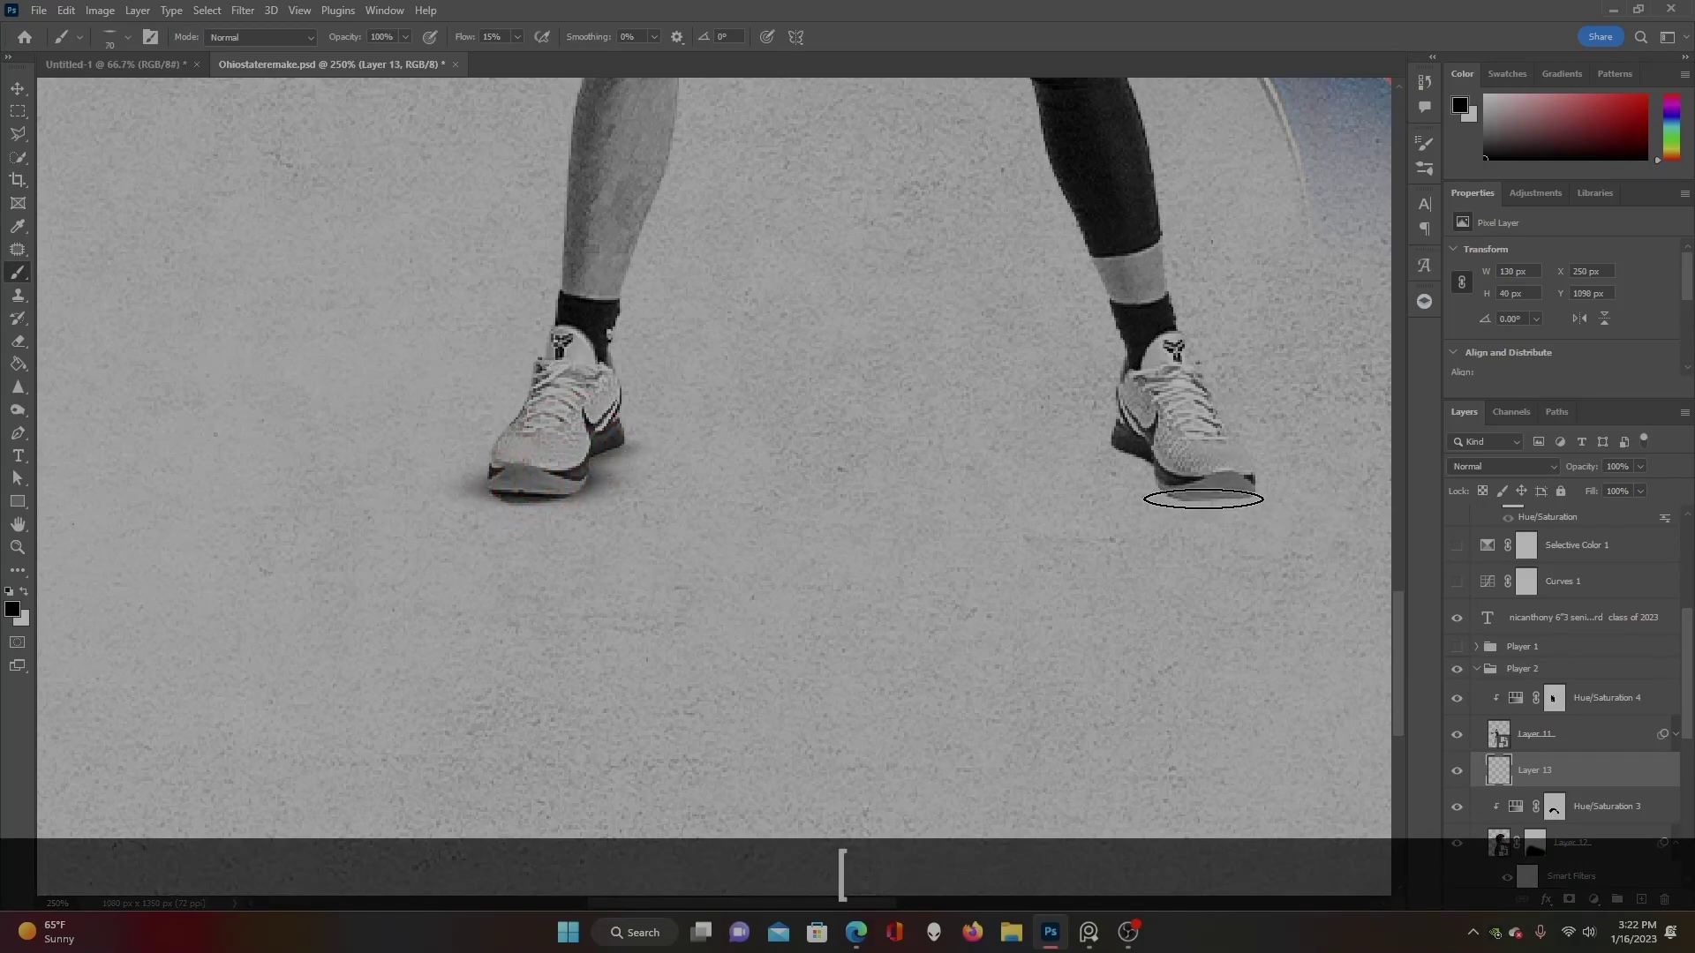
click(1203, 491)
key(bracketleft)
key(bracketleft)
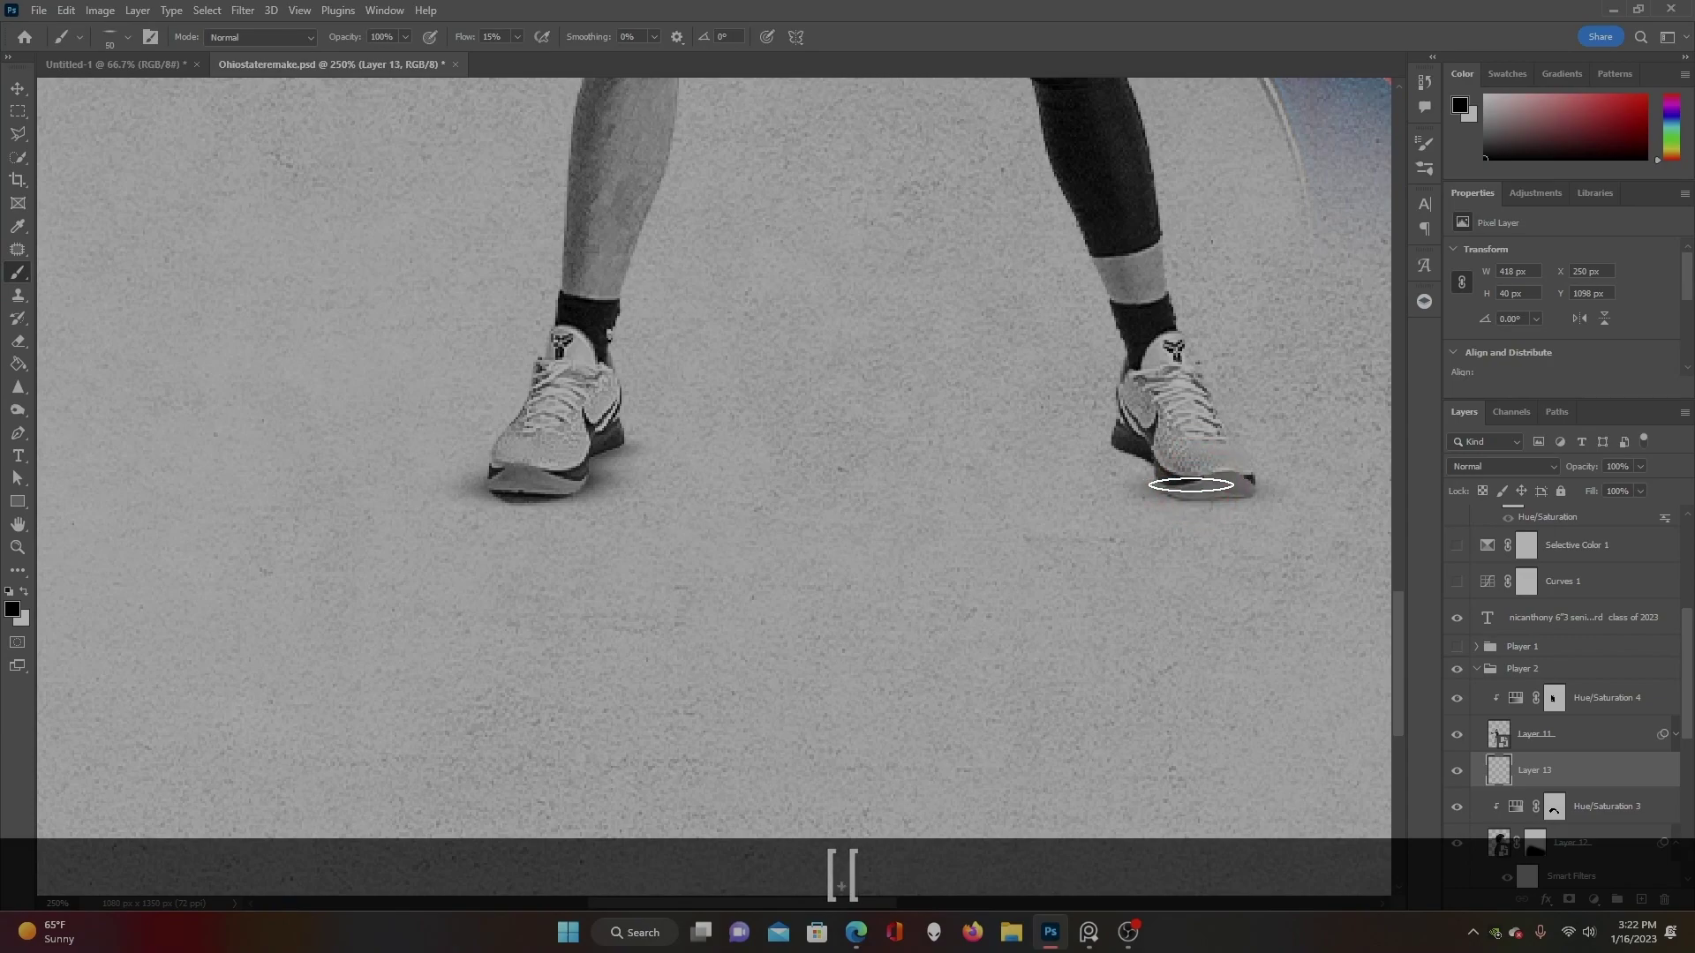
click(1174, 480)
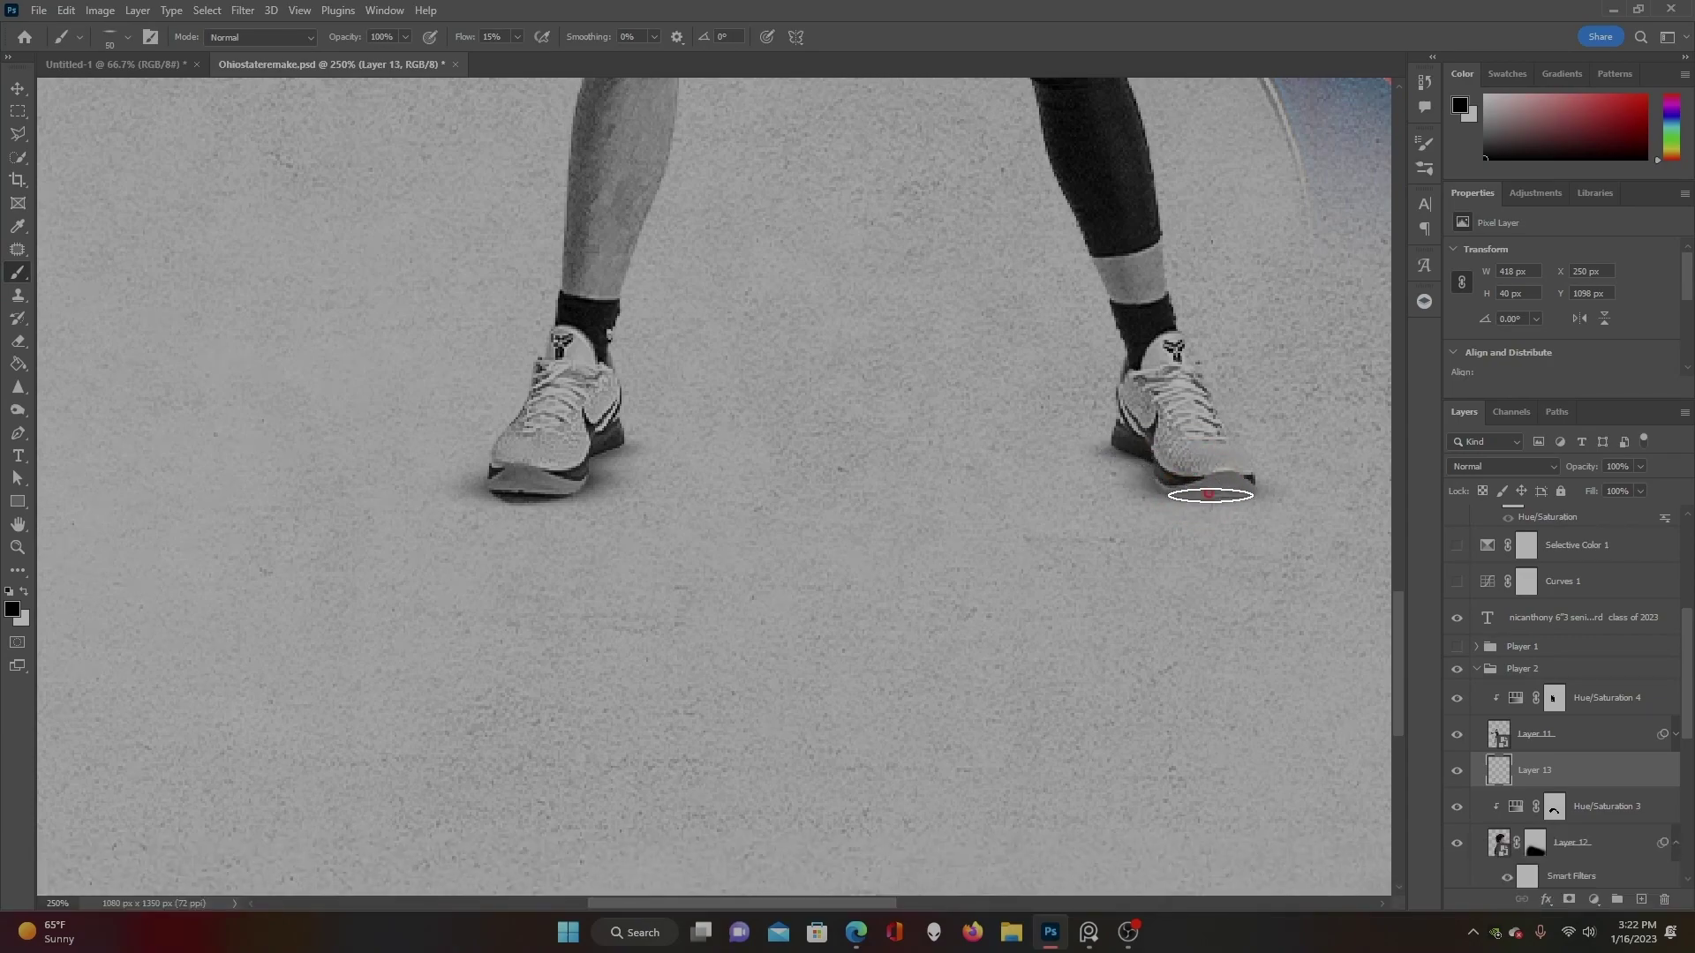
key(bracketright)
key(bracketright)
key(bracketright)
key(bracketright)
key(bracketright)
key(bracketright)
key(bracketright)
key(bracketright)
key(bracketright)
key(bracketright)
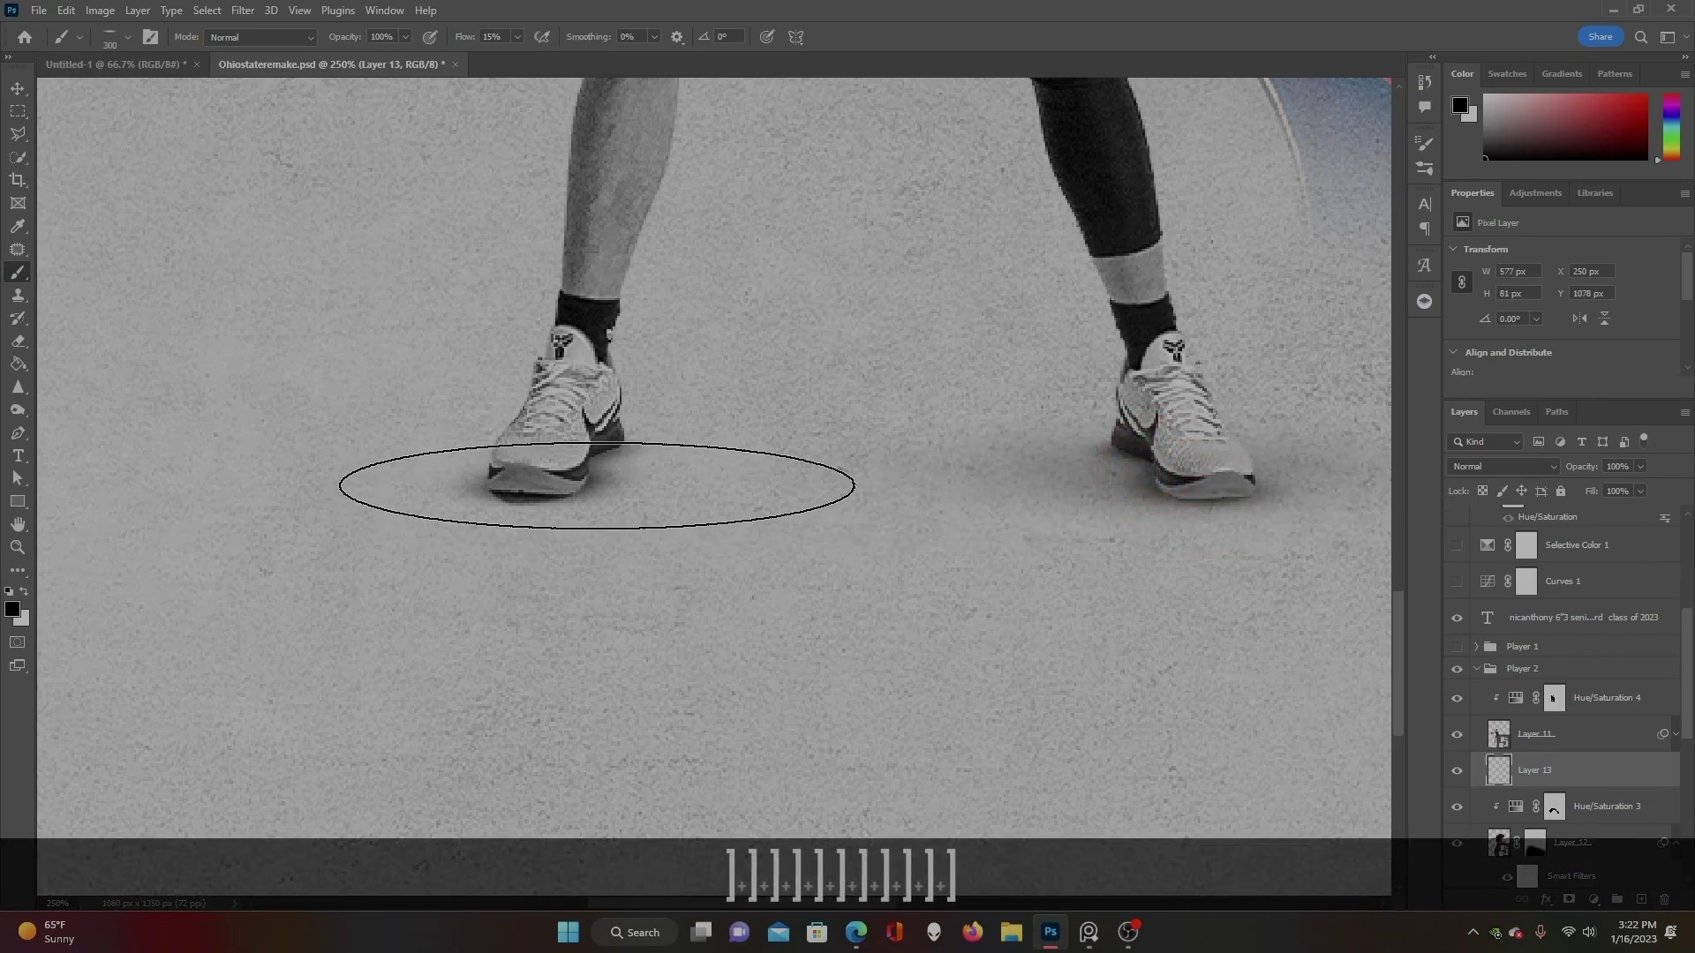
drag(595, 481, 594, 471)
key(bracketleft)
key(bracketleft)
key(bracketleft)
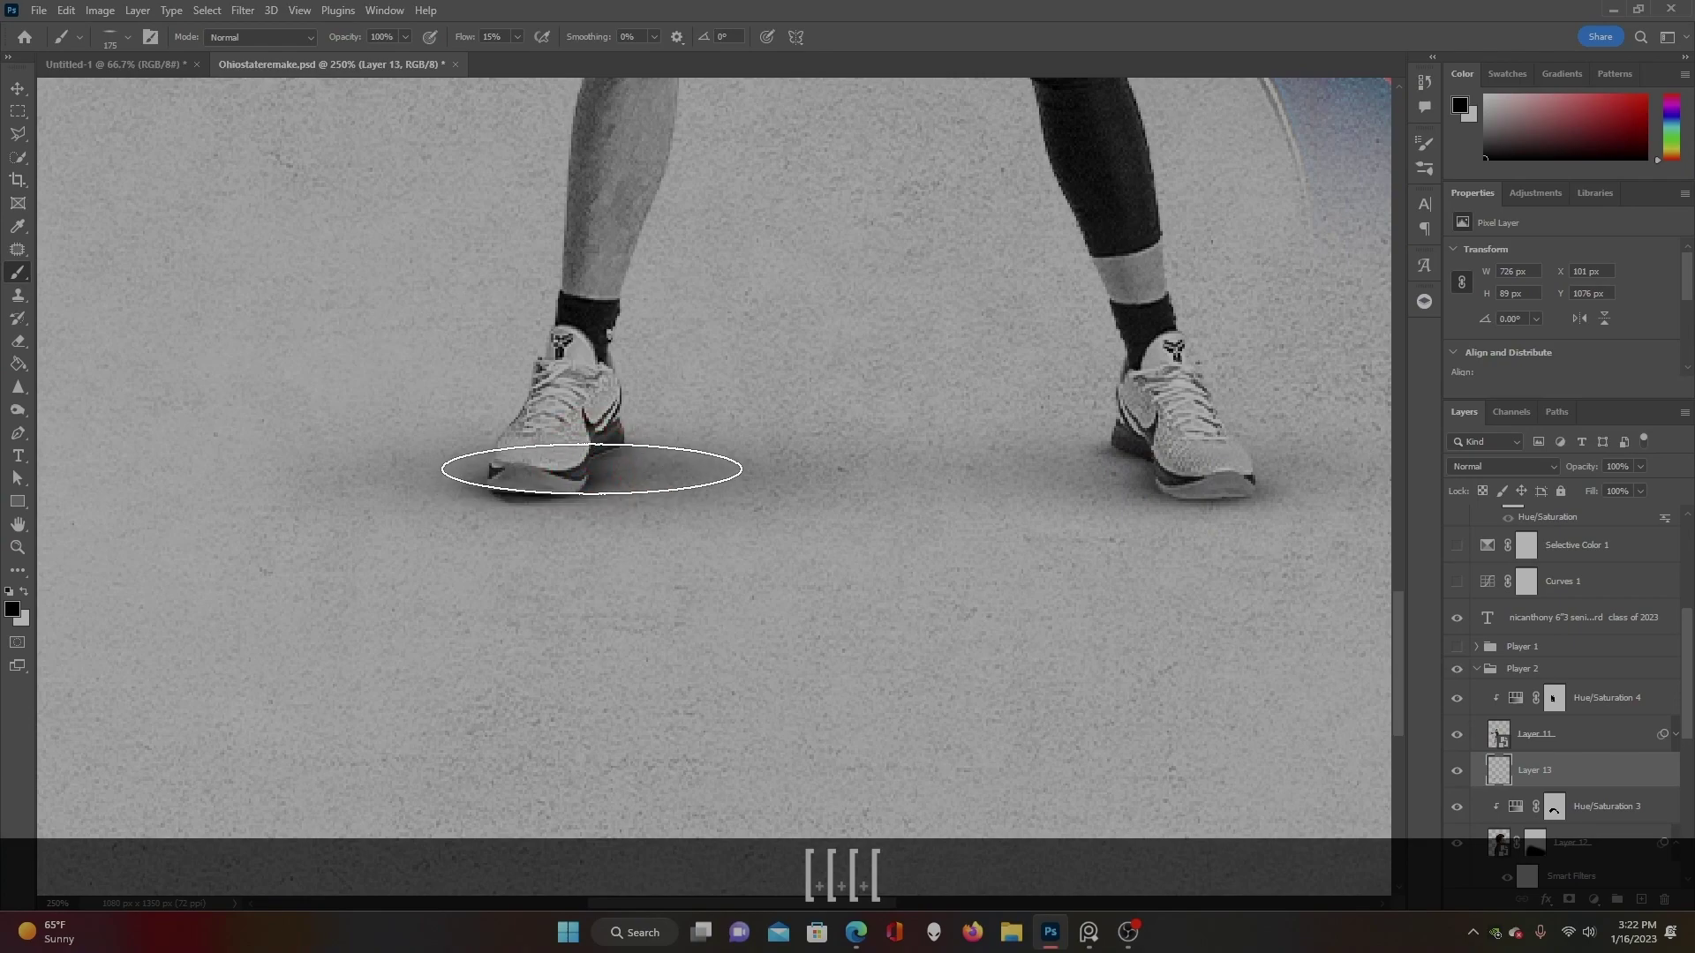
At 50% zoom, paint broad soft ground shadows under both feet with 300 and 200 px brushes.
click(57, 904)
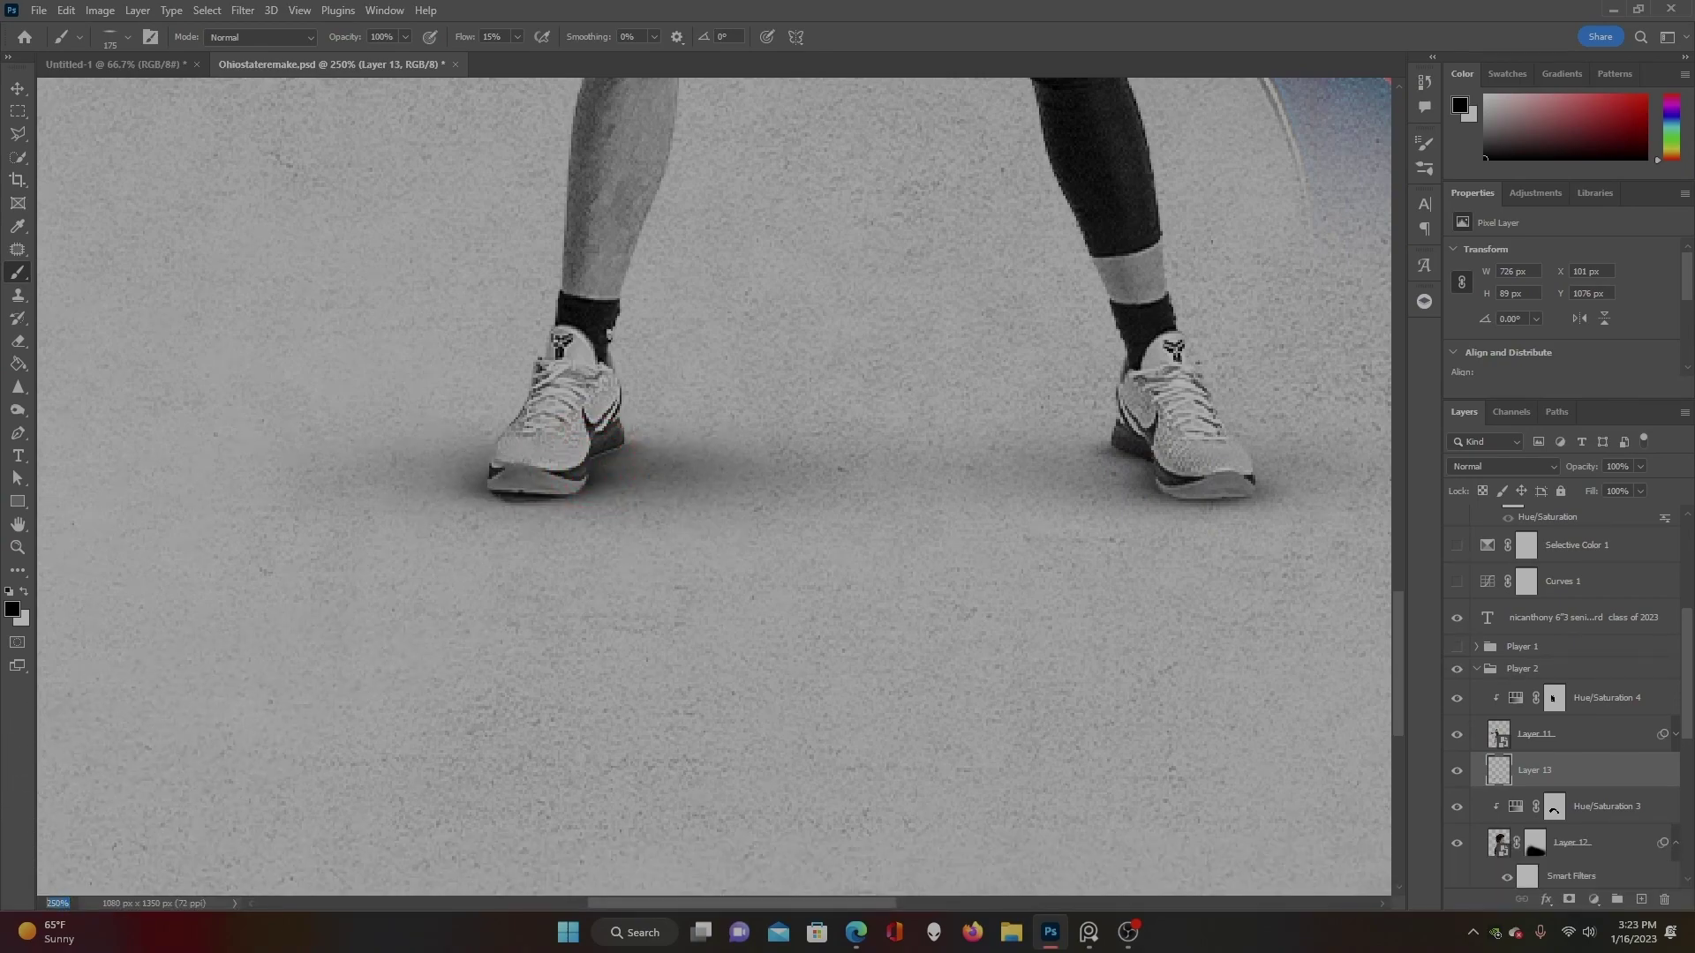
text(50)
key(Return)
key(bracketright)
key(bracketright)
key(bracketright)
key(bracketright)
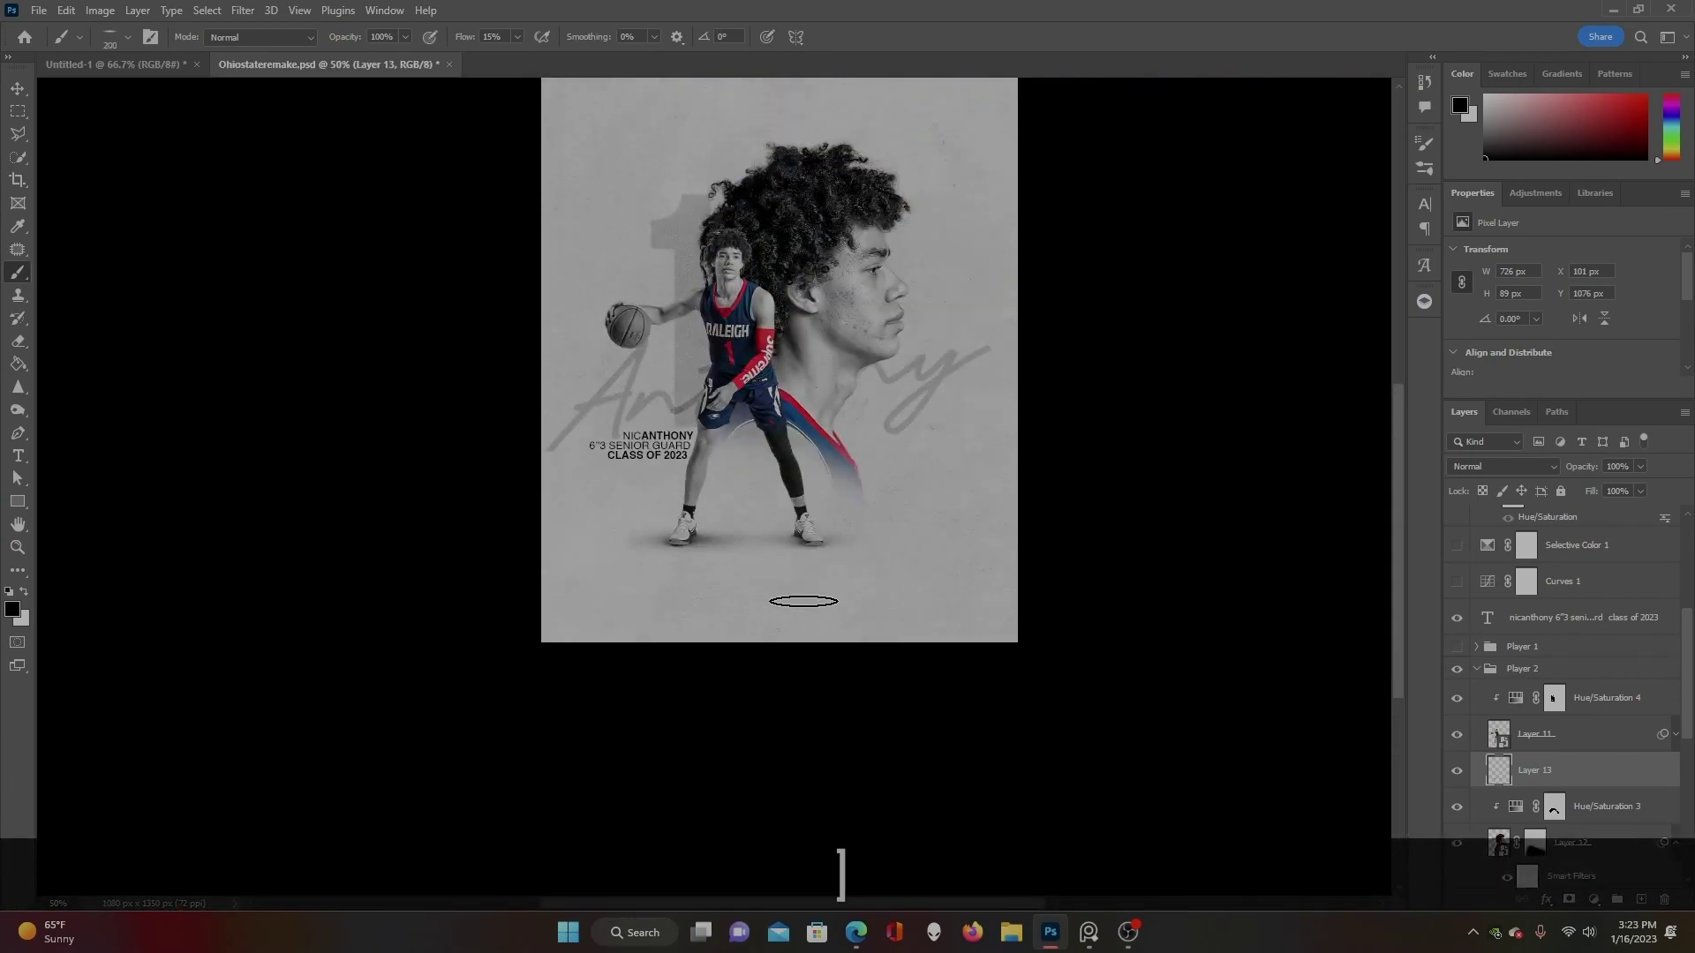
key(bracketleft)
key(bracketleft)
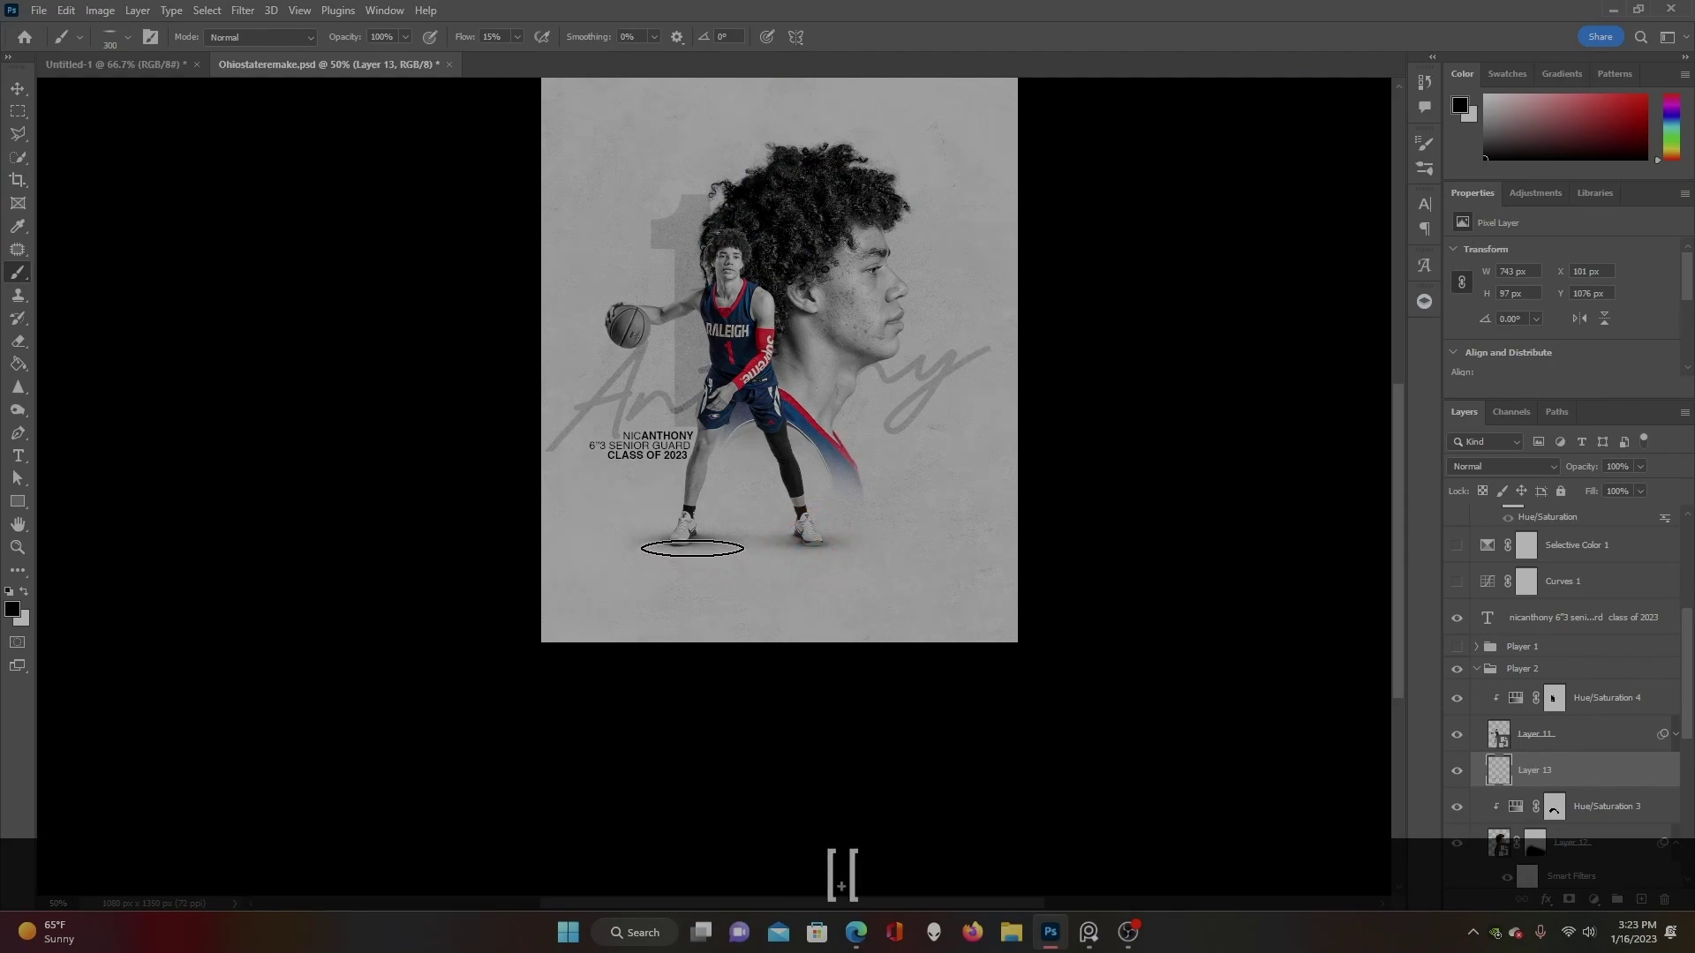
click(692, 549)
scroll(924, 643, up, 1)
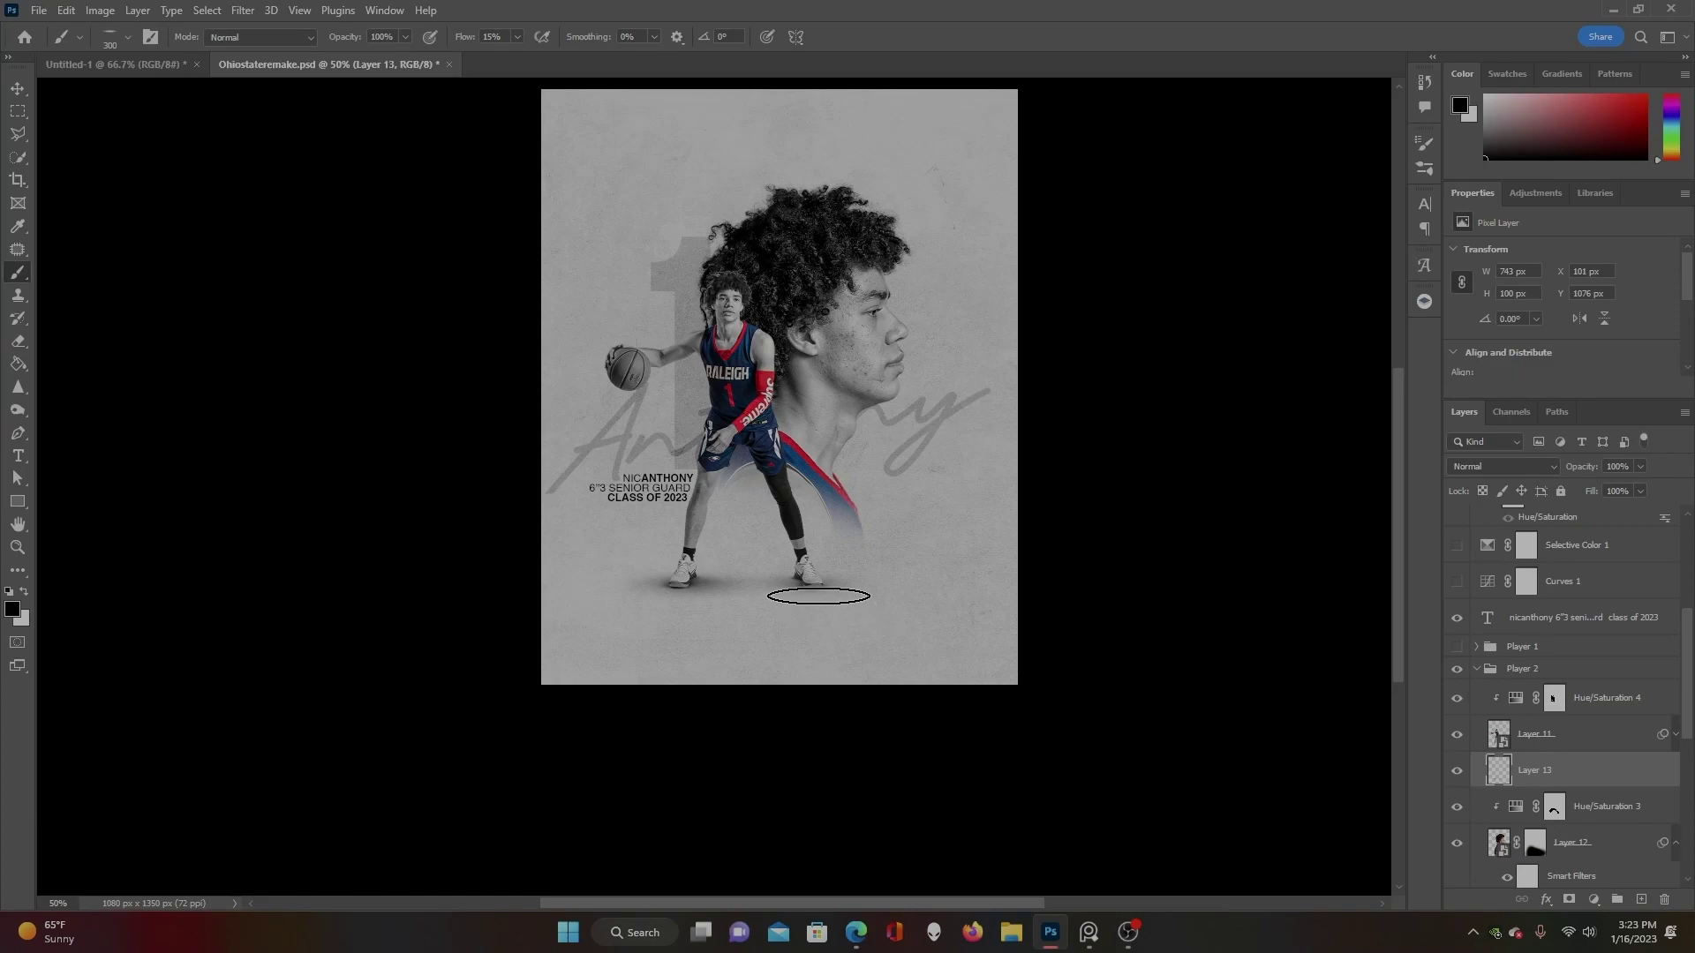
key(bracketleft)
key(bracketleft)
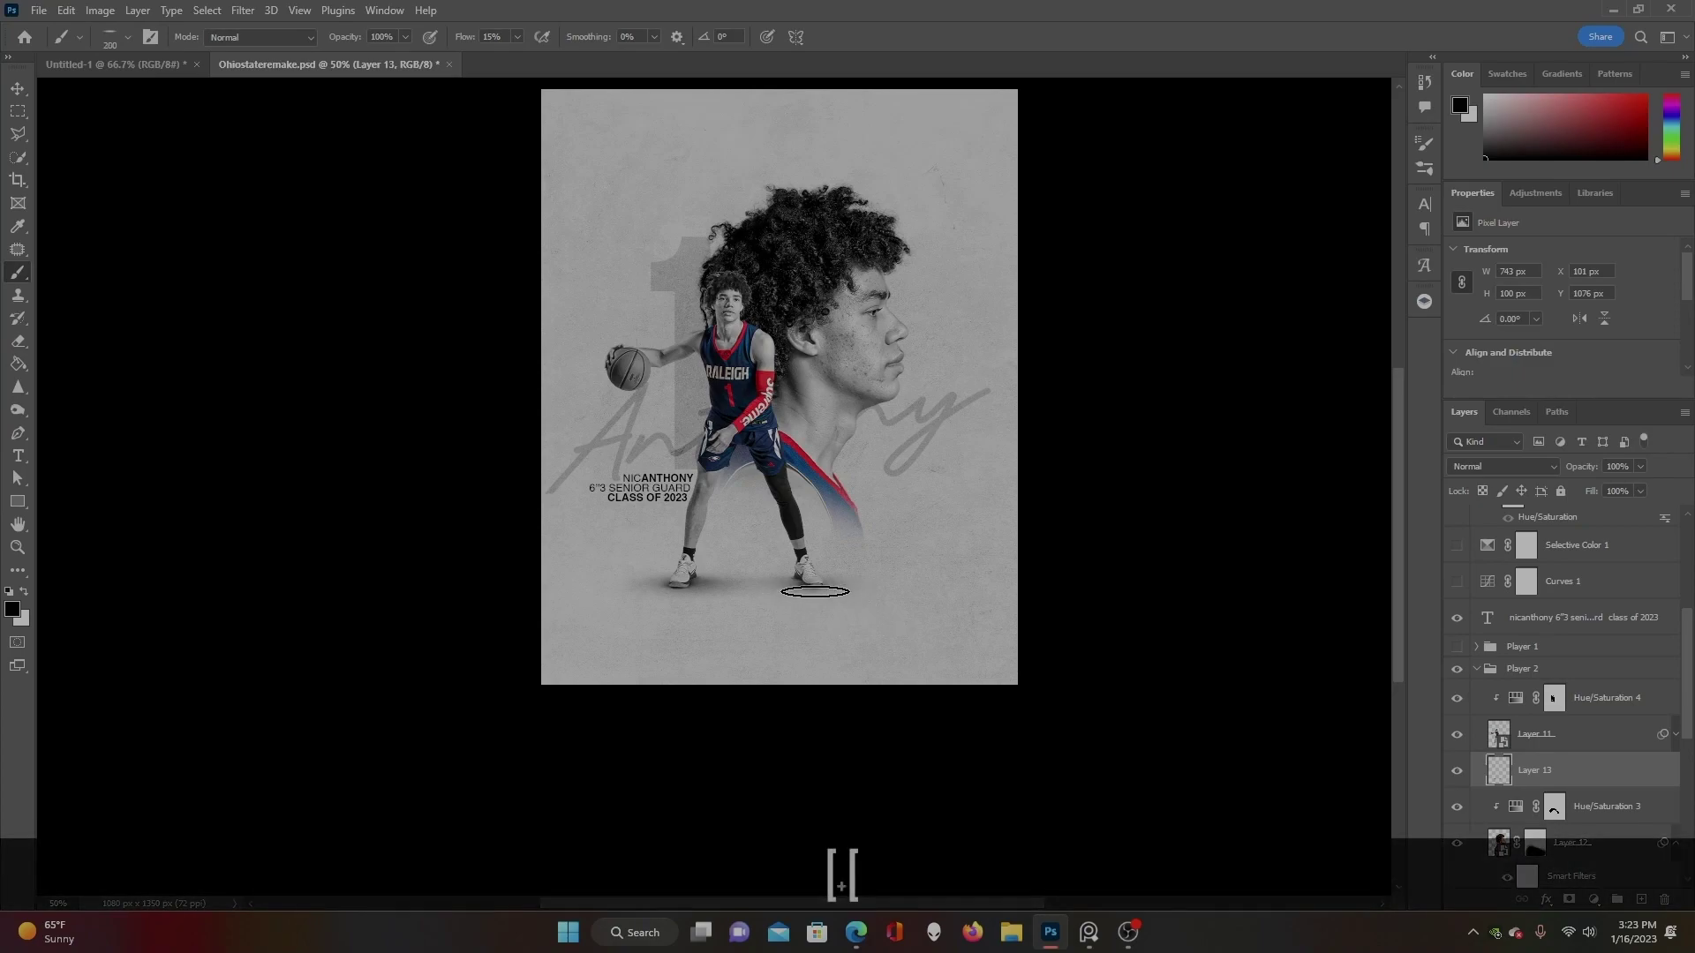
click(812, 588)
scroll(926, 752, up, 1)
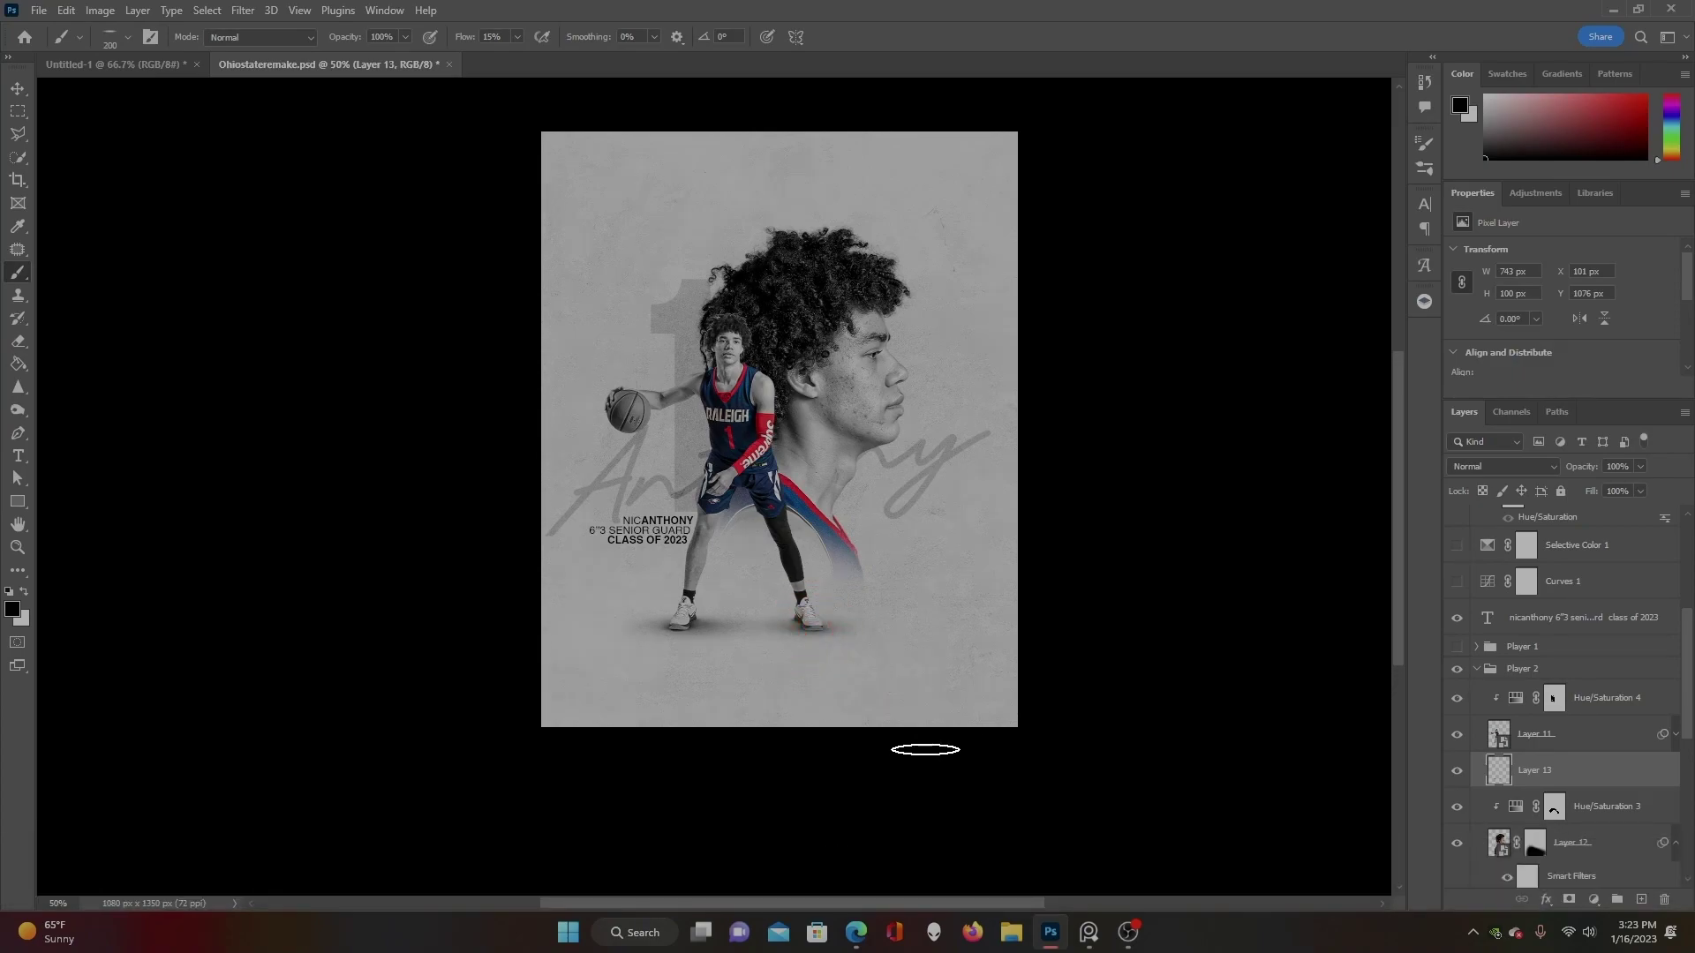
click(18, 88)
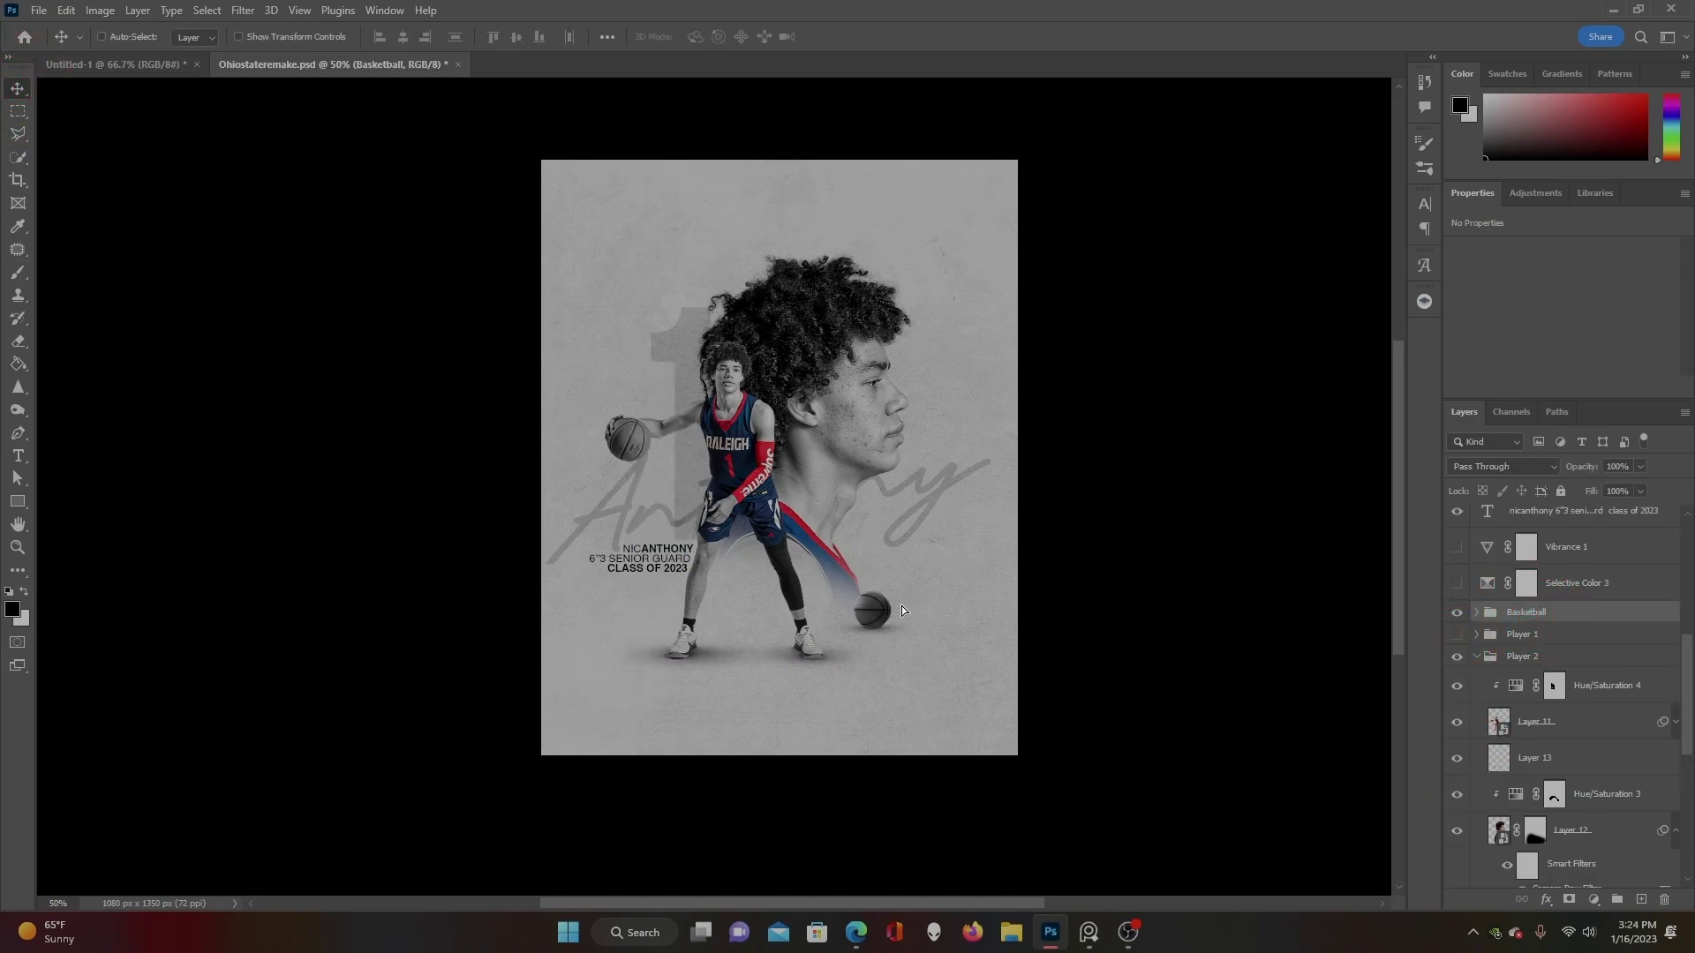
Nudge the basketball up and left, then select Selective Color 3 to show its settings.
drag(902, 609, 890, 595)
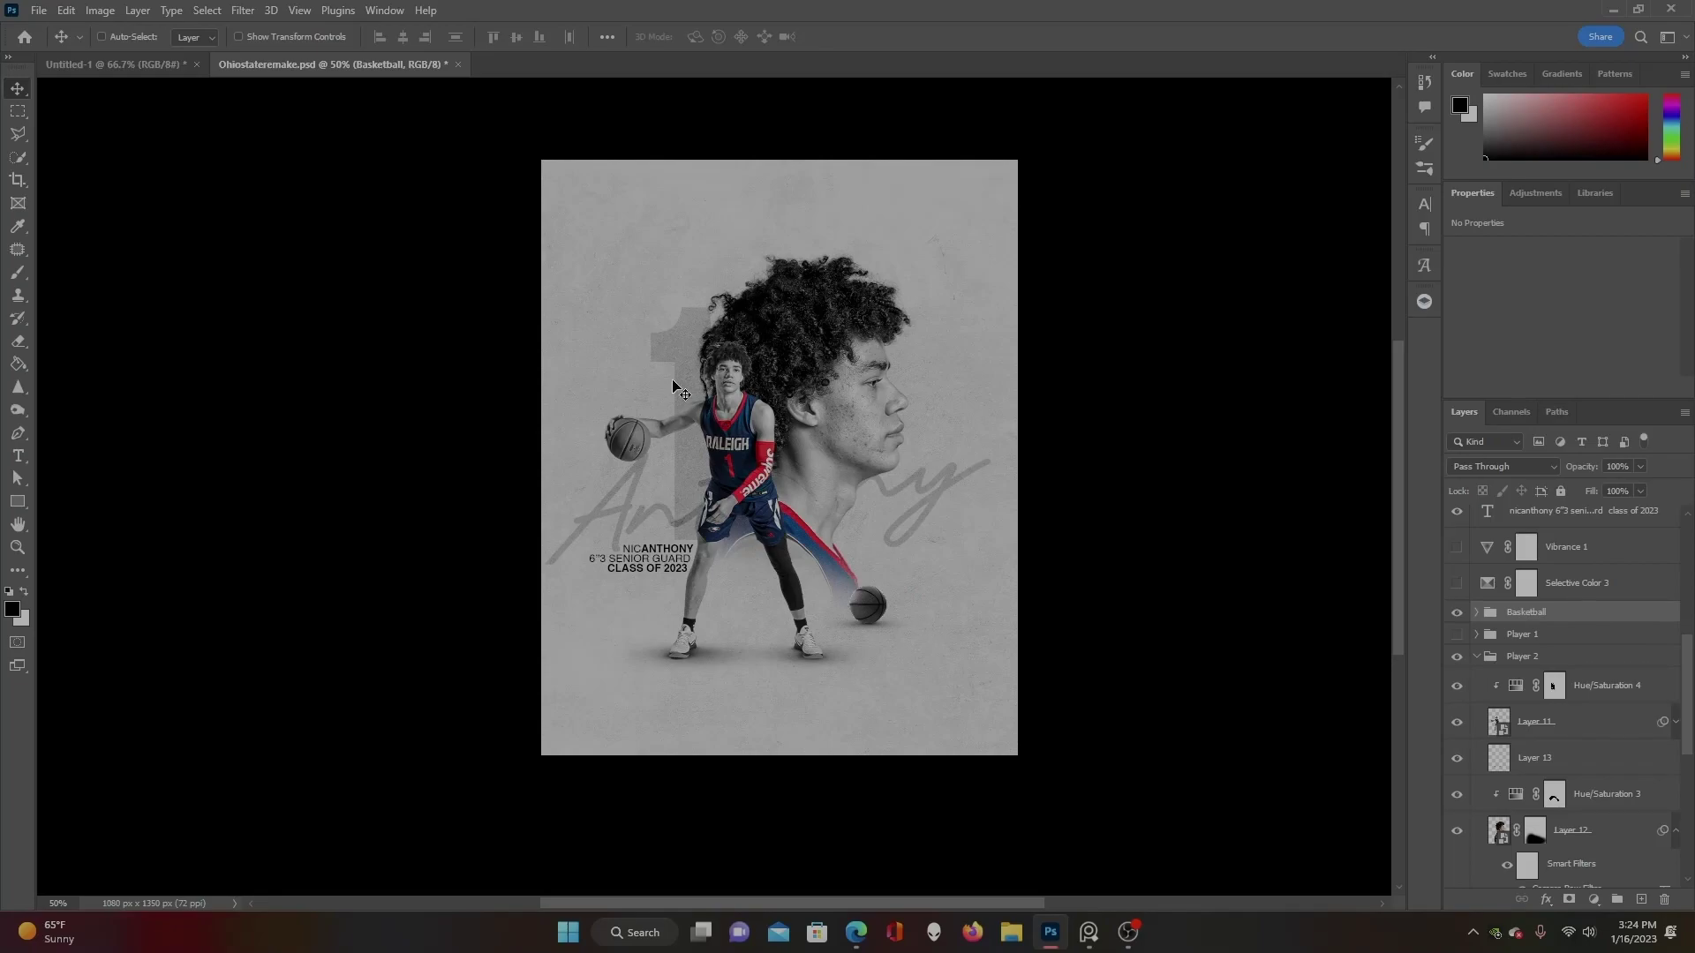
scroll(1245, 731, down, 1)
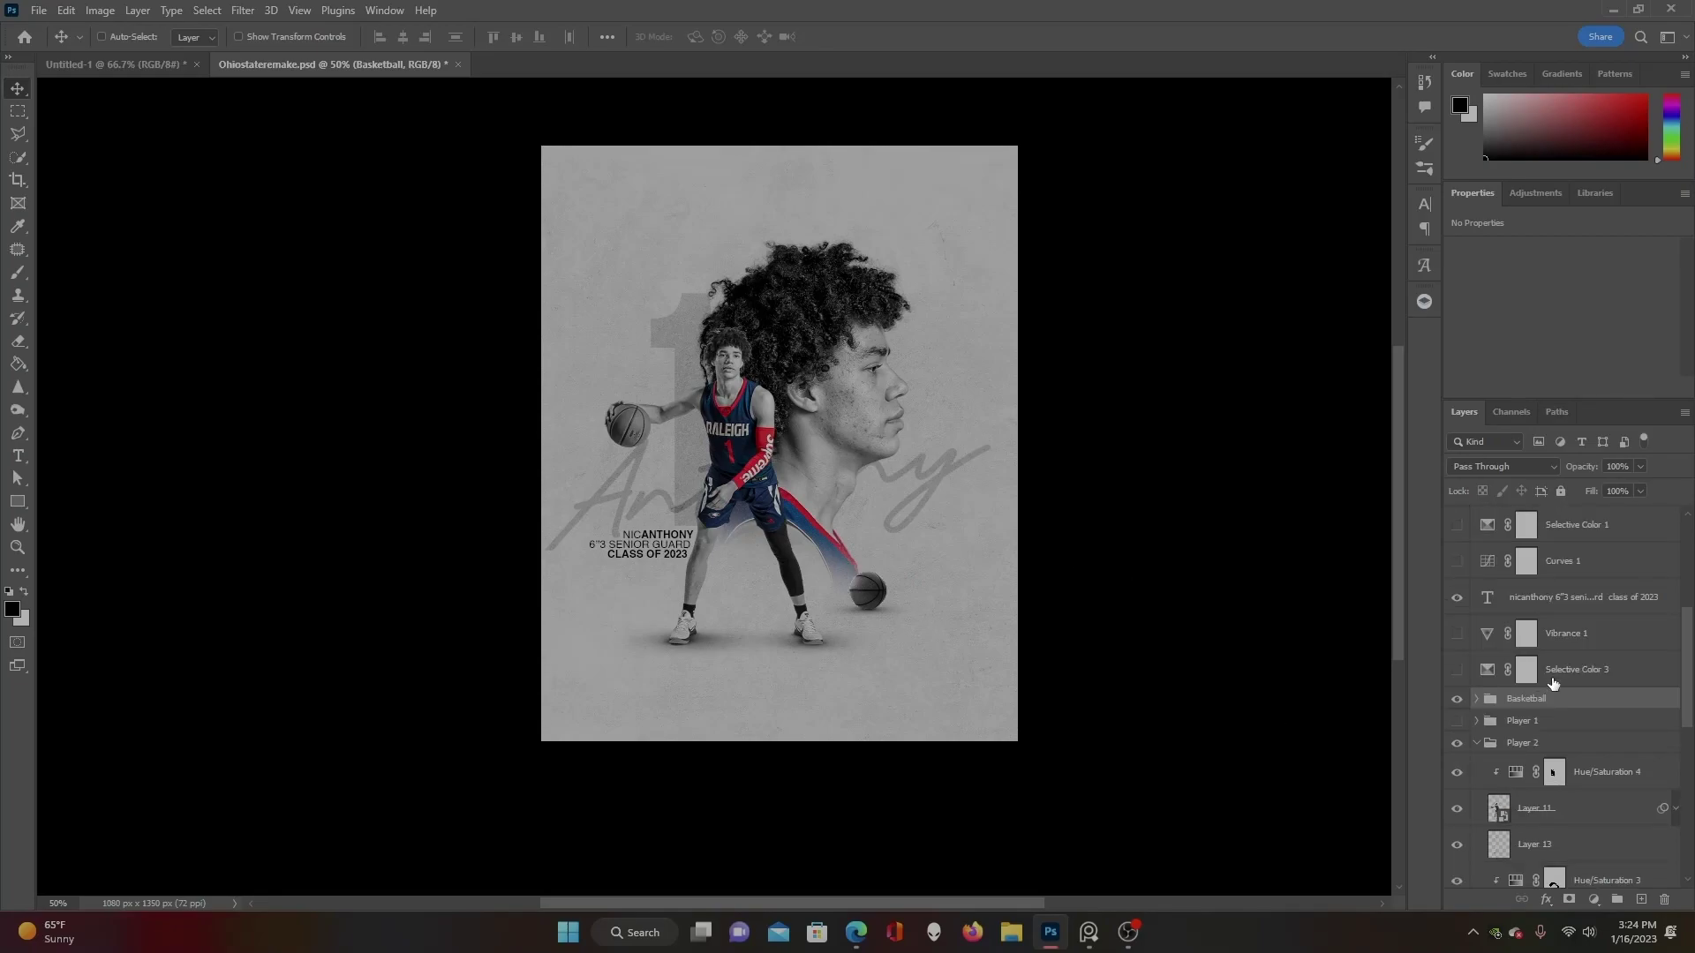
scroll(1553, 682, up, 1)
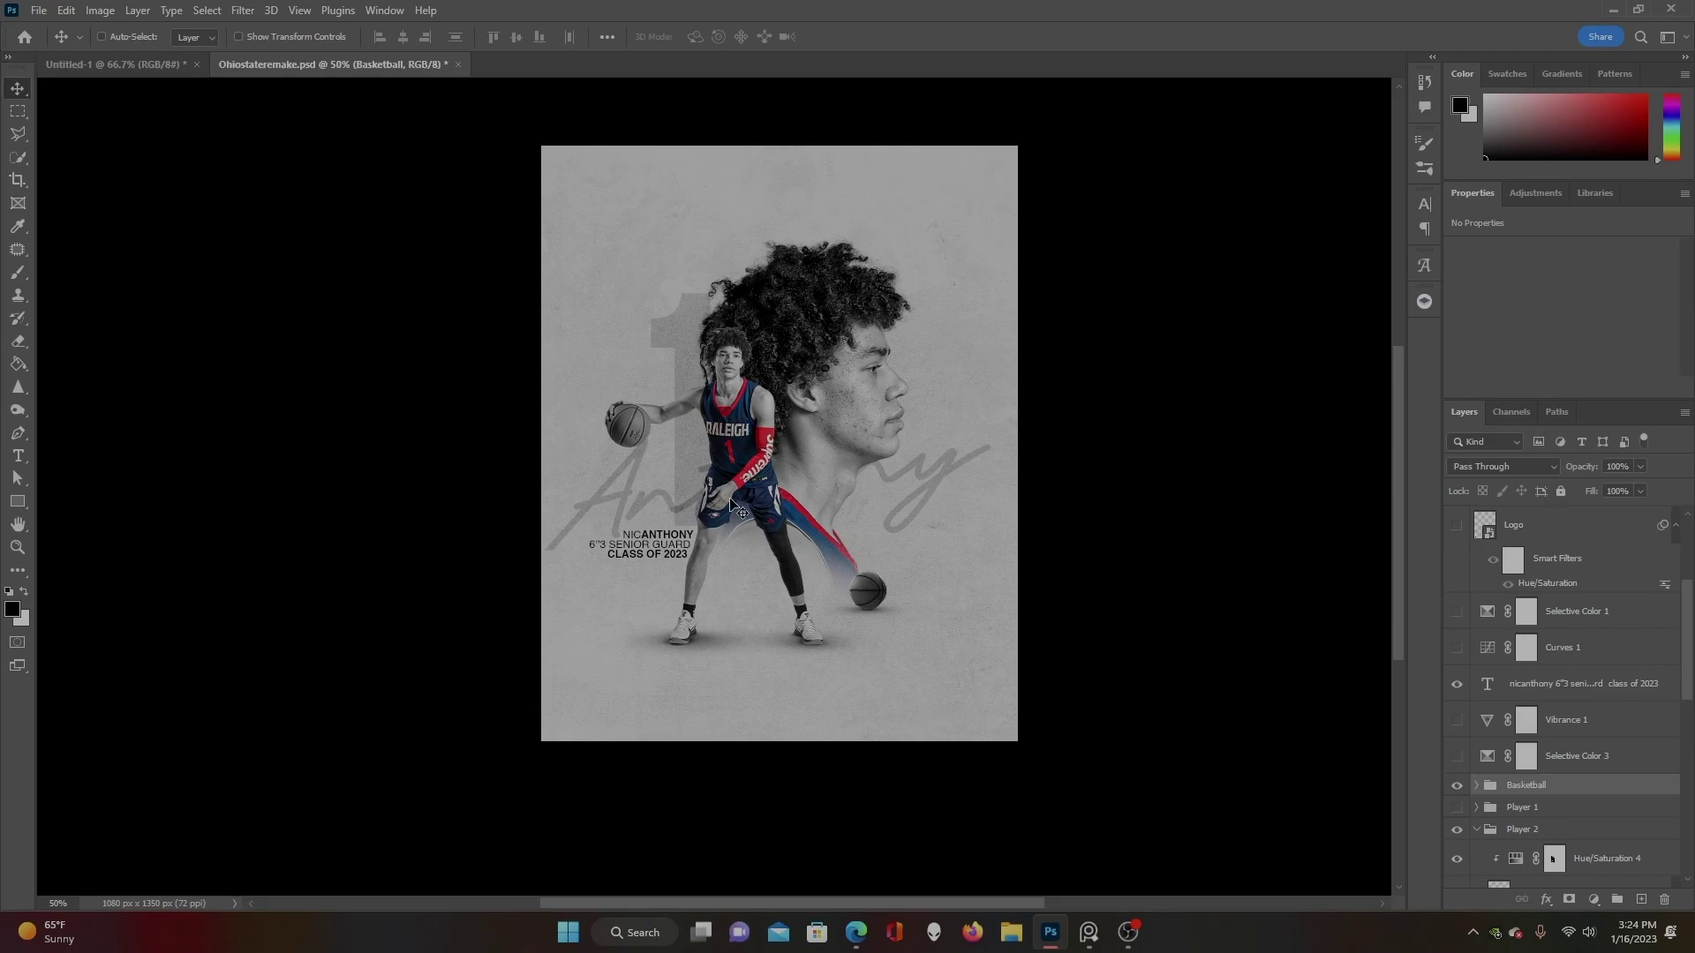
click(1526, 755)
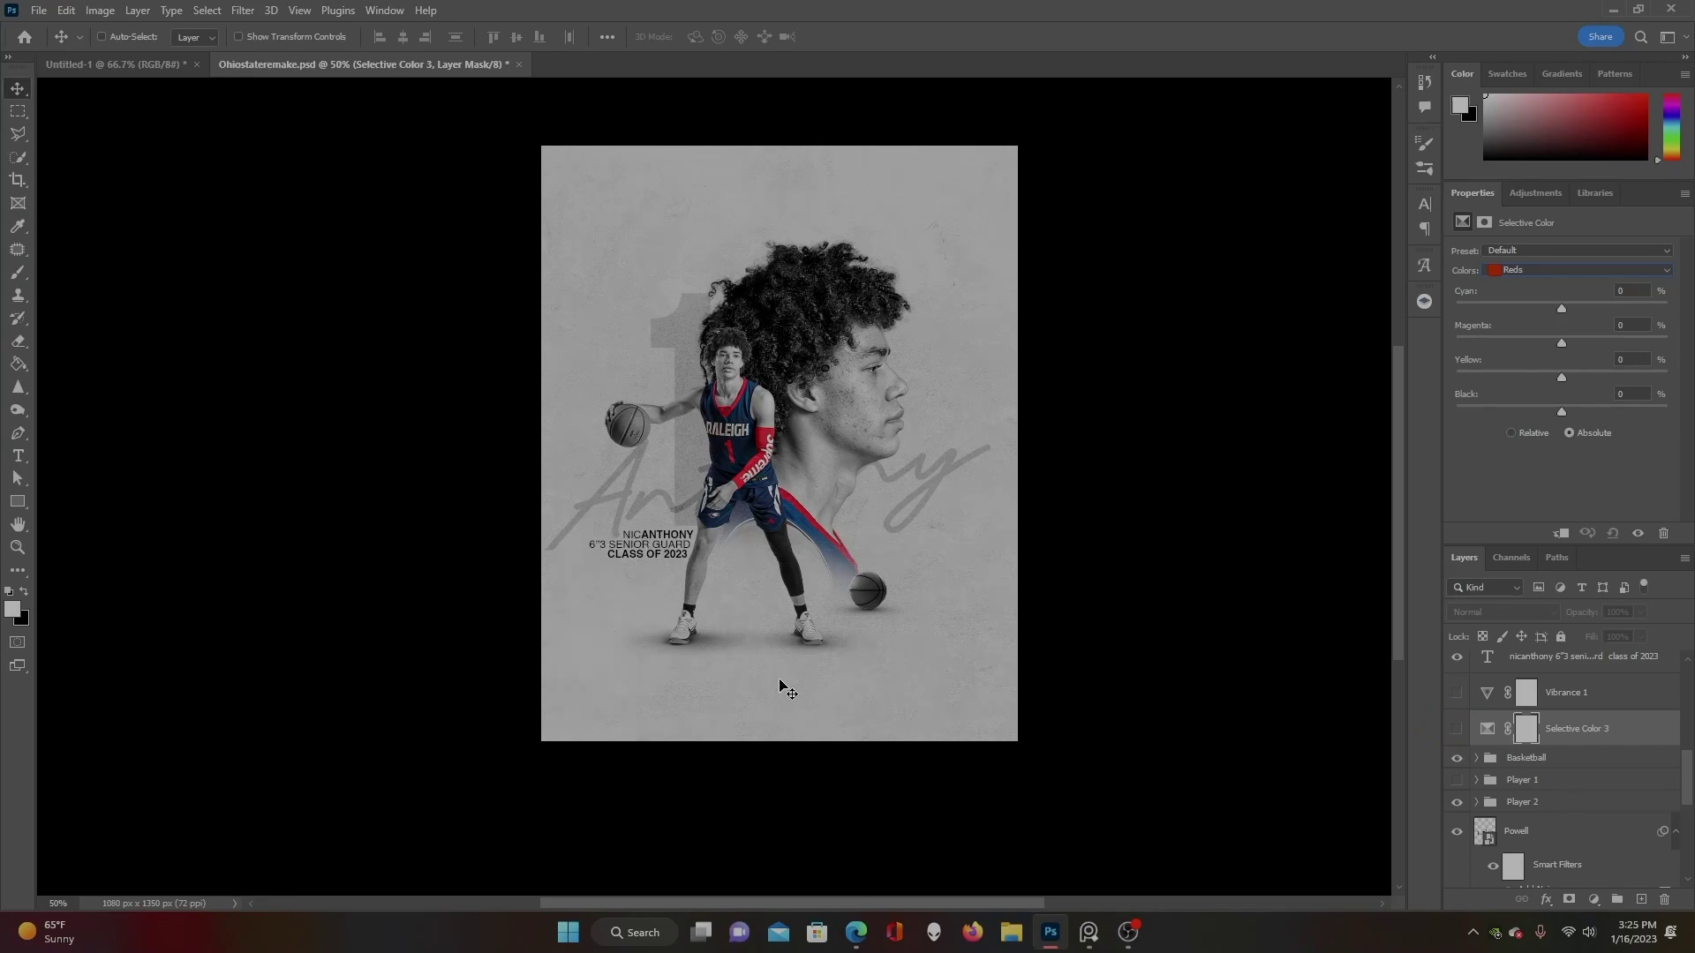
Add a new Selective Color adjustment layer.
click(1487, 728)
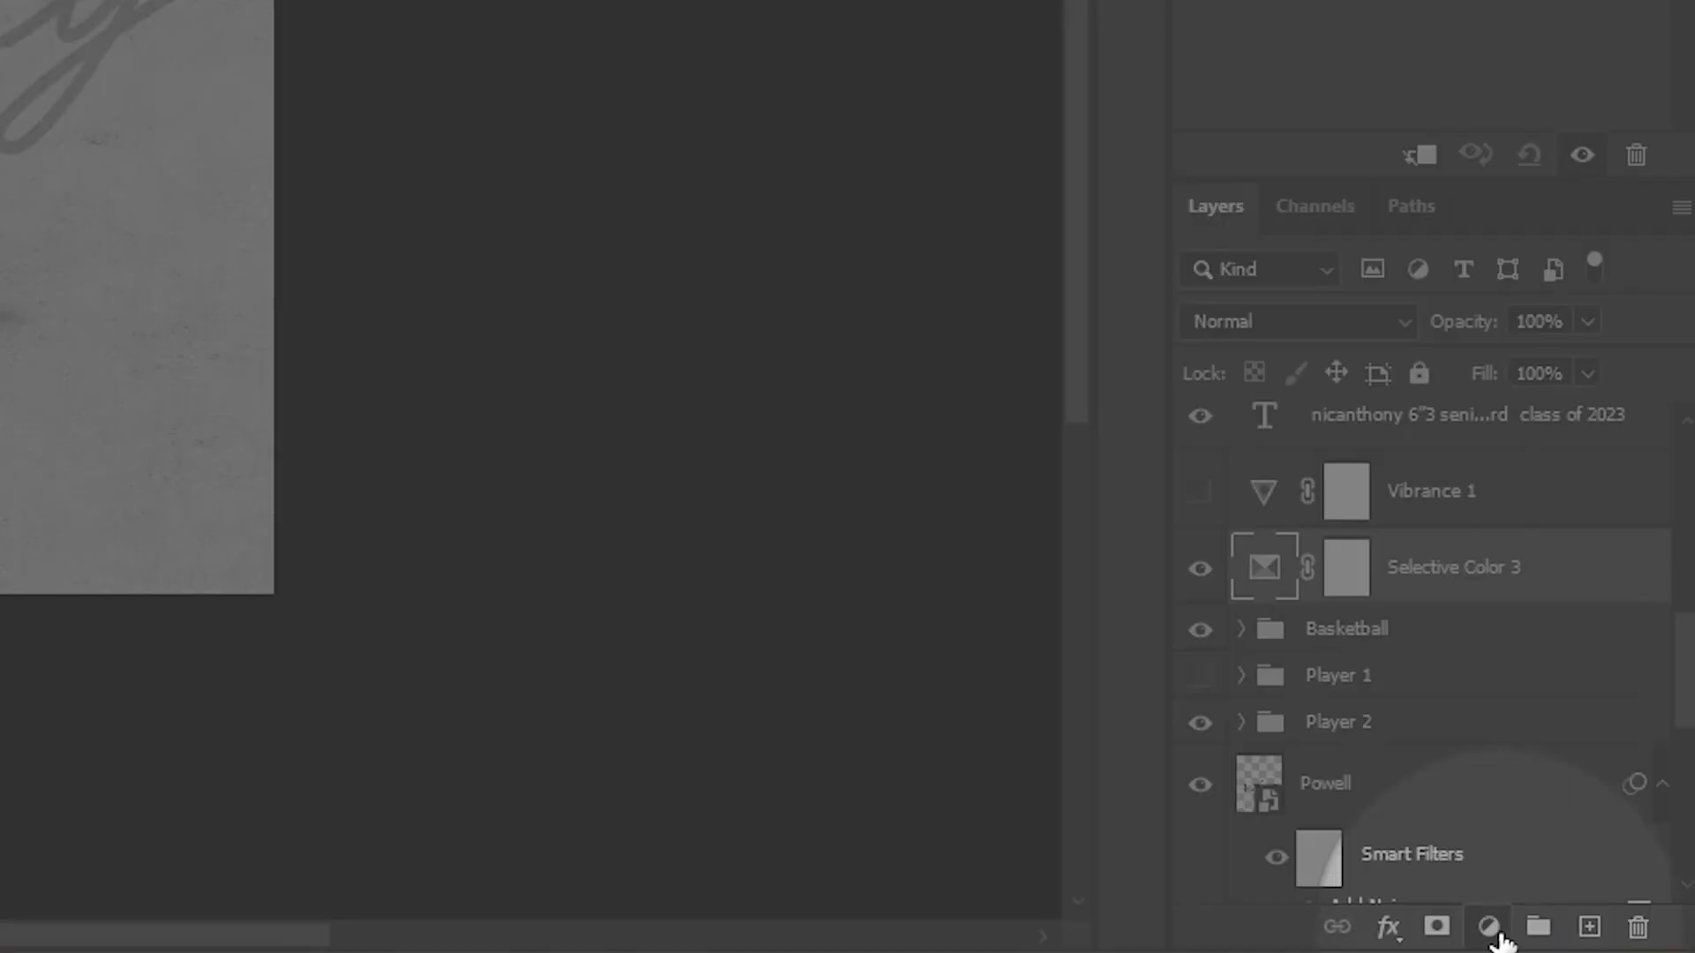
click(1595, 900)
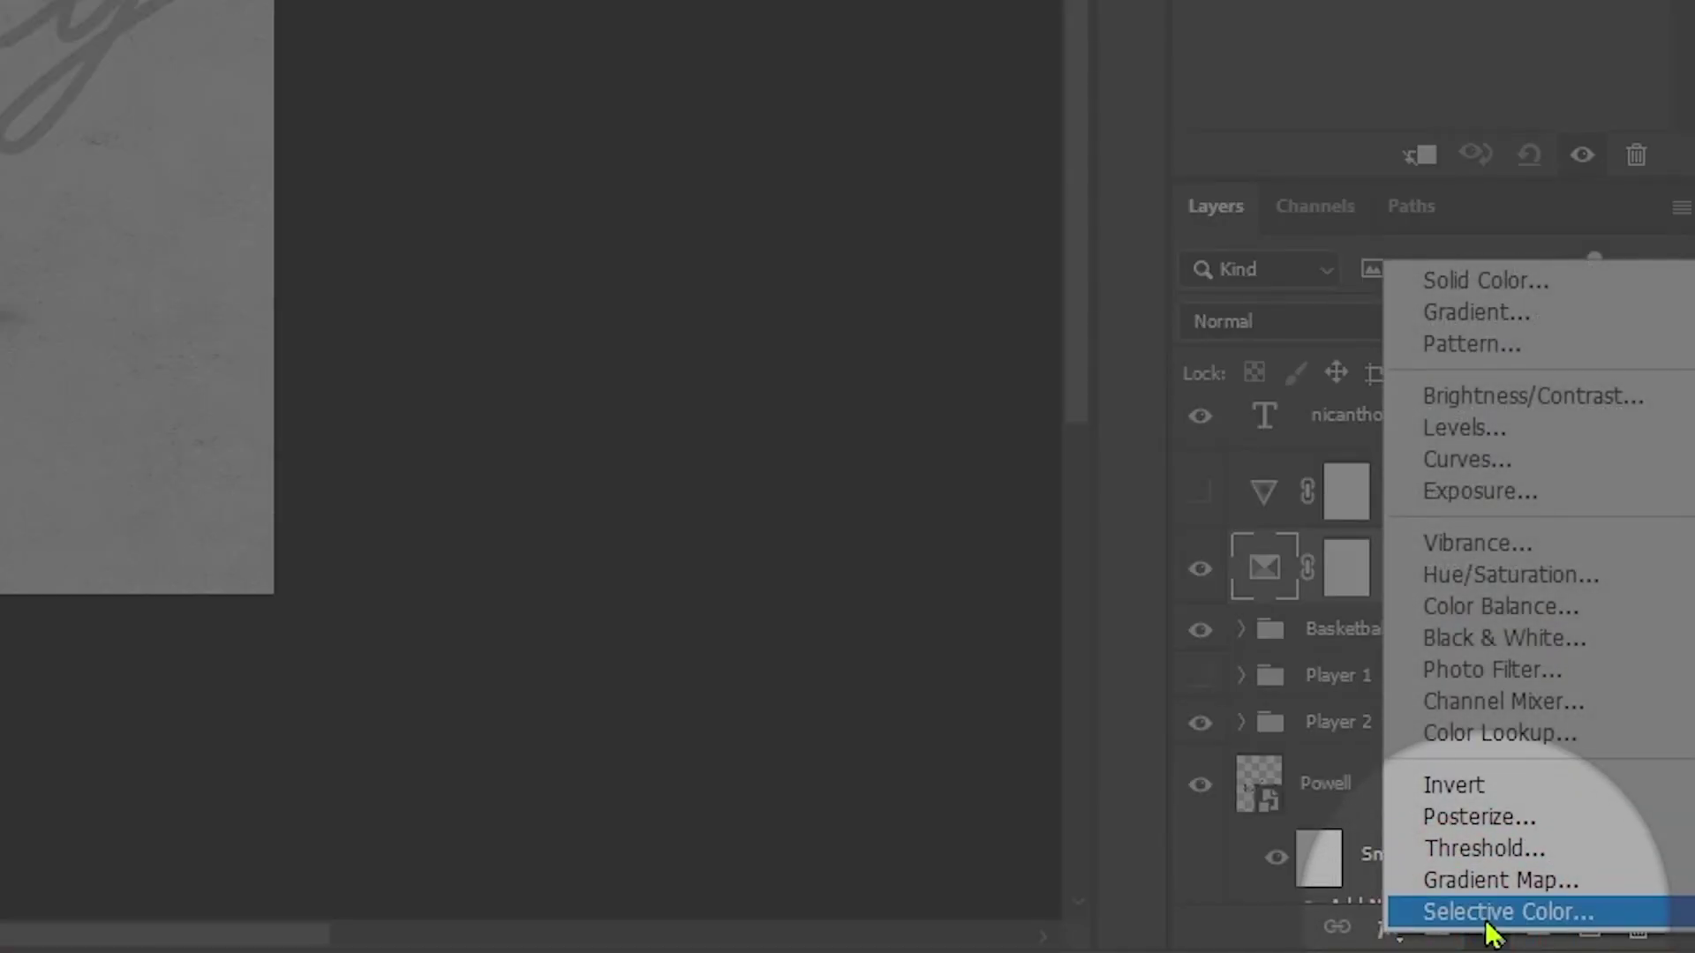
click(1489, 923)
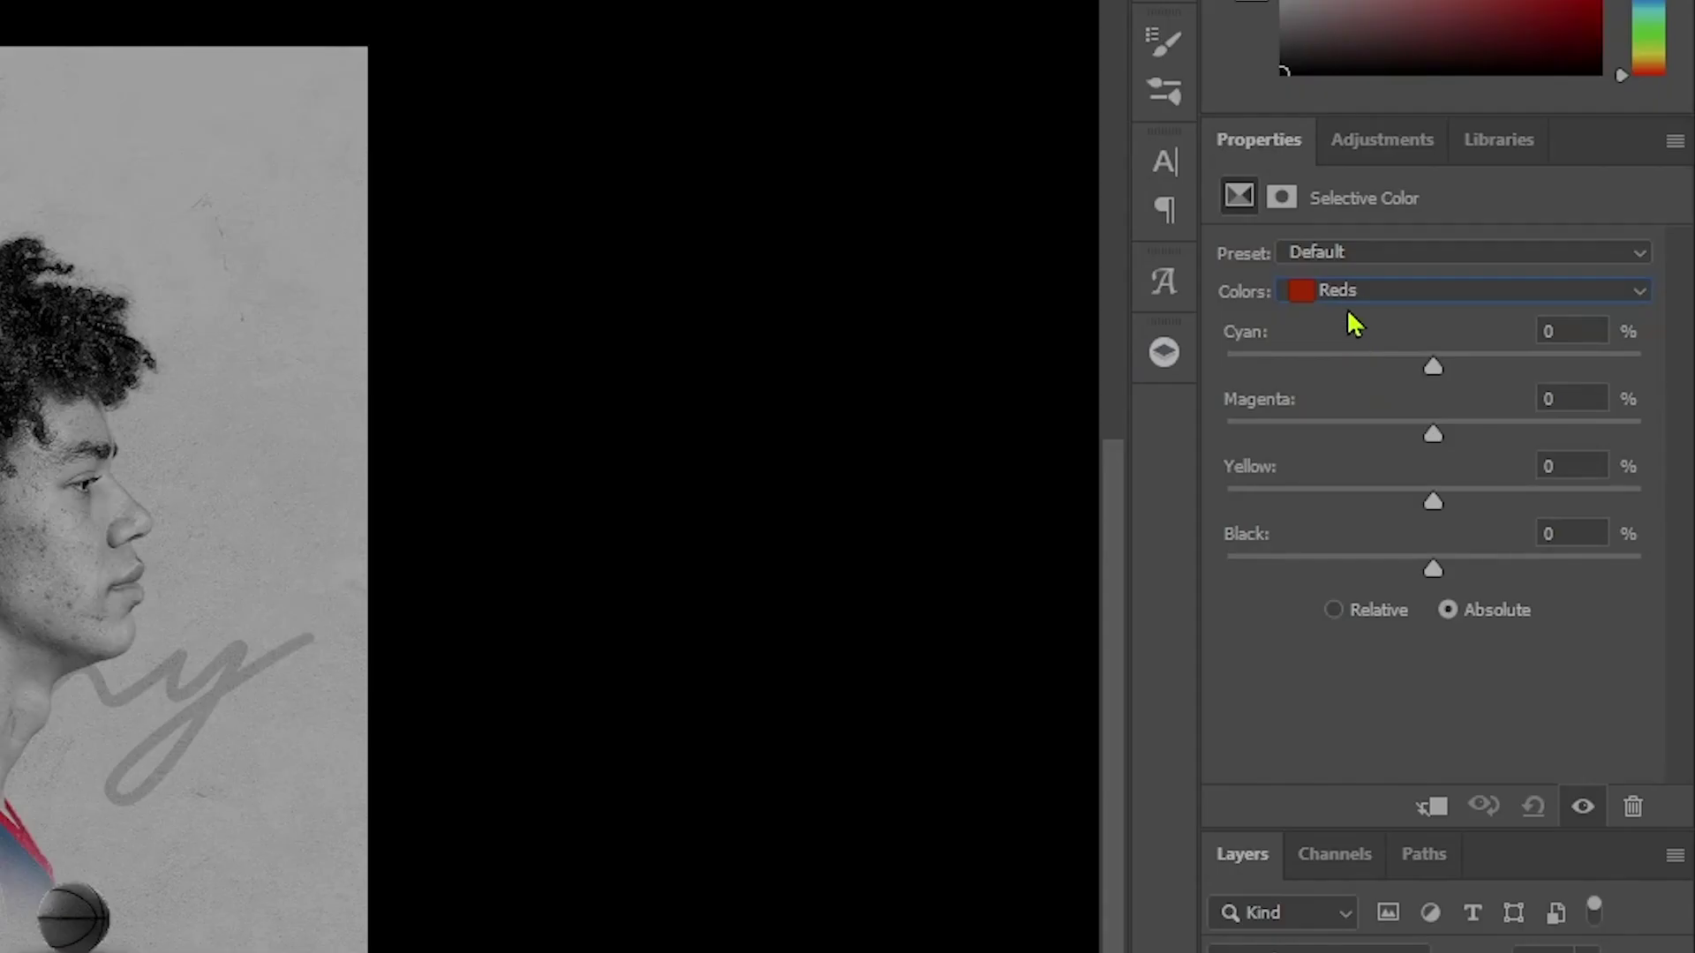
Shift the Reds to Cyan -35, Magenta +13, Yellow +4, Black -15 and compare.
click(1515, 270)
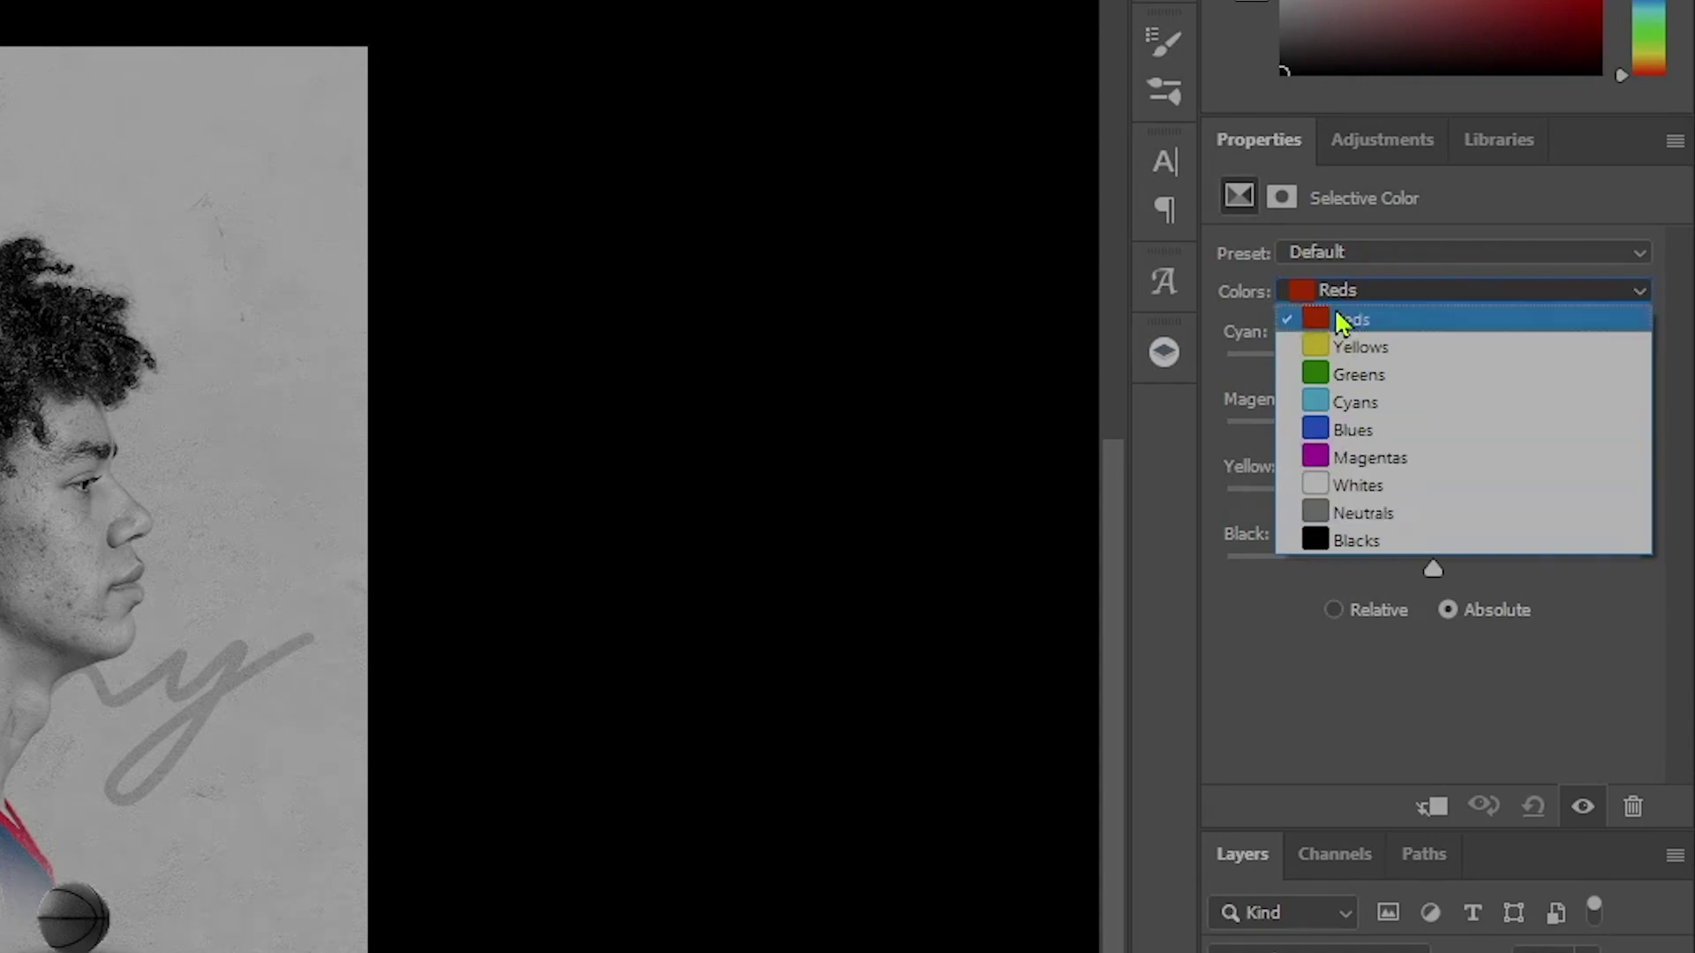
click(1343, 323)
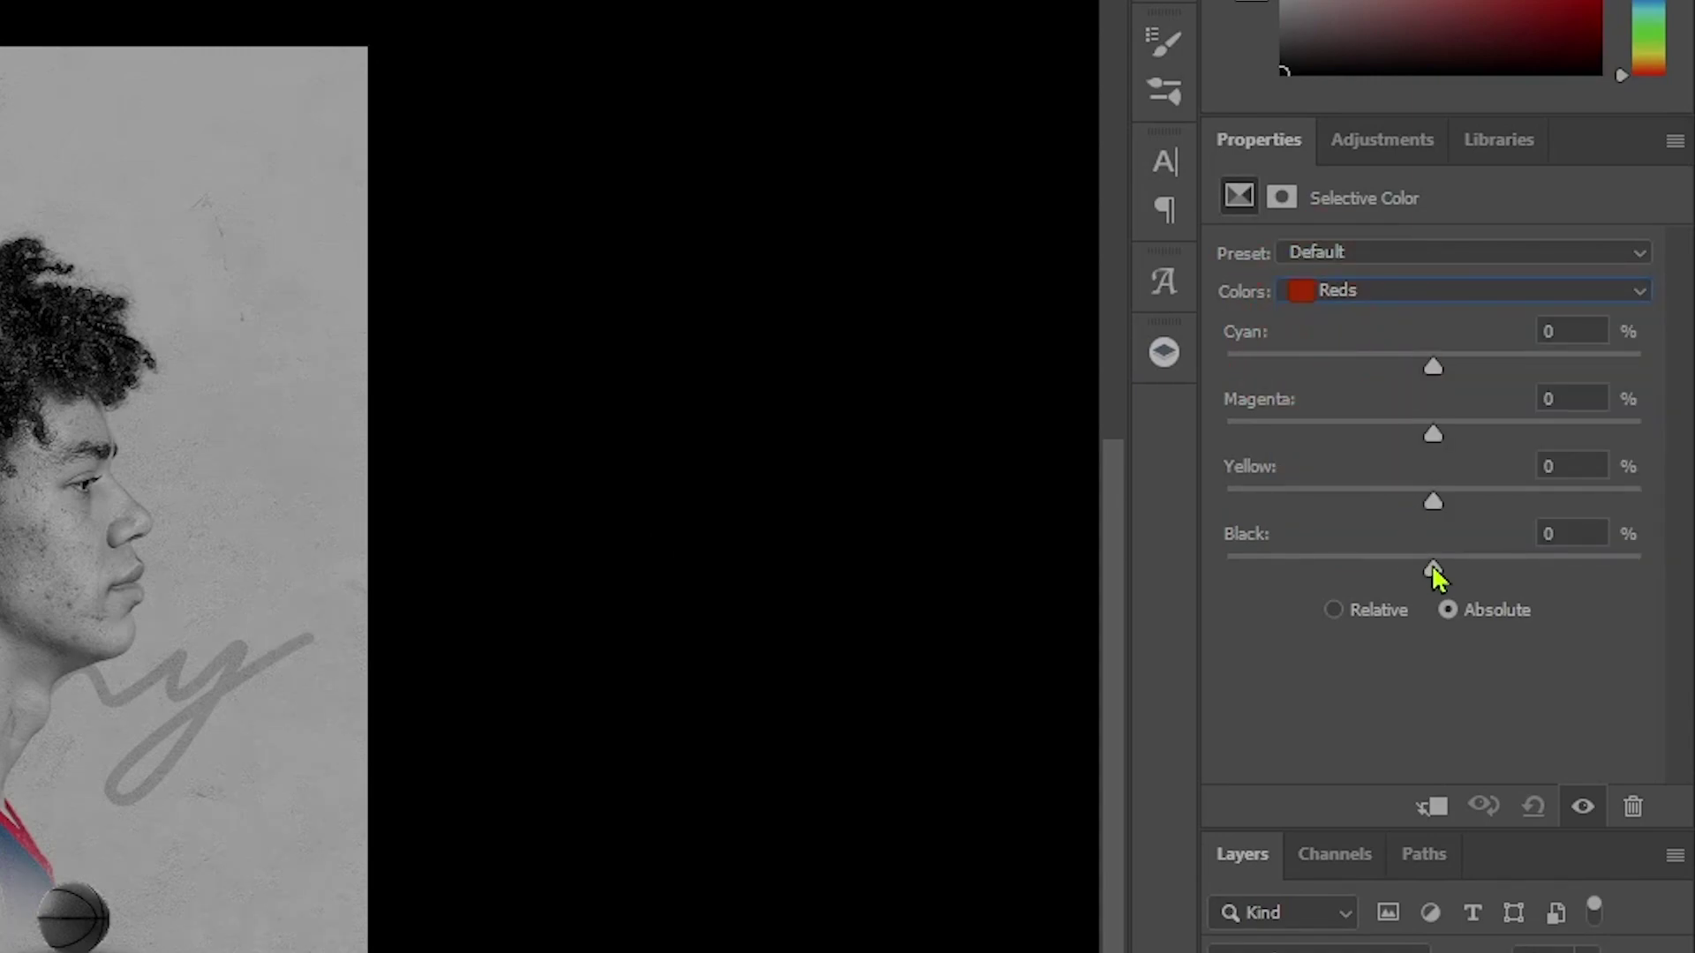
drag(1434, 572, 1402, 572)
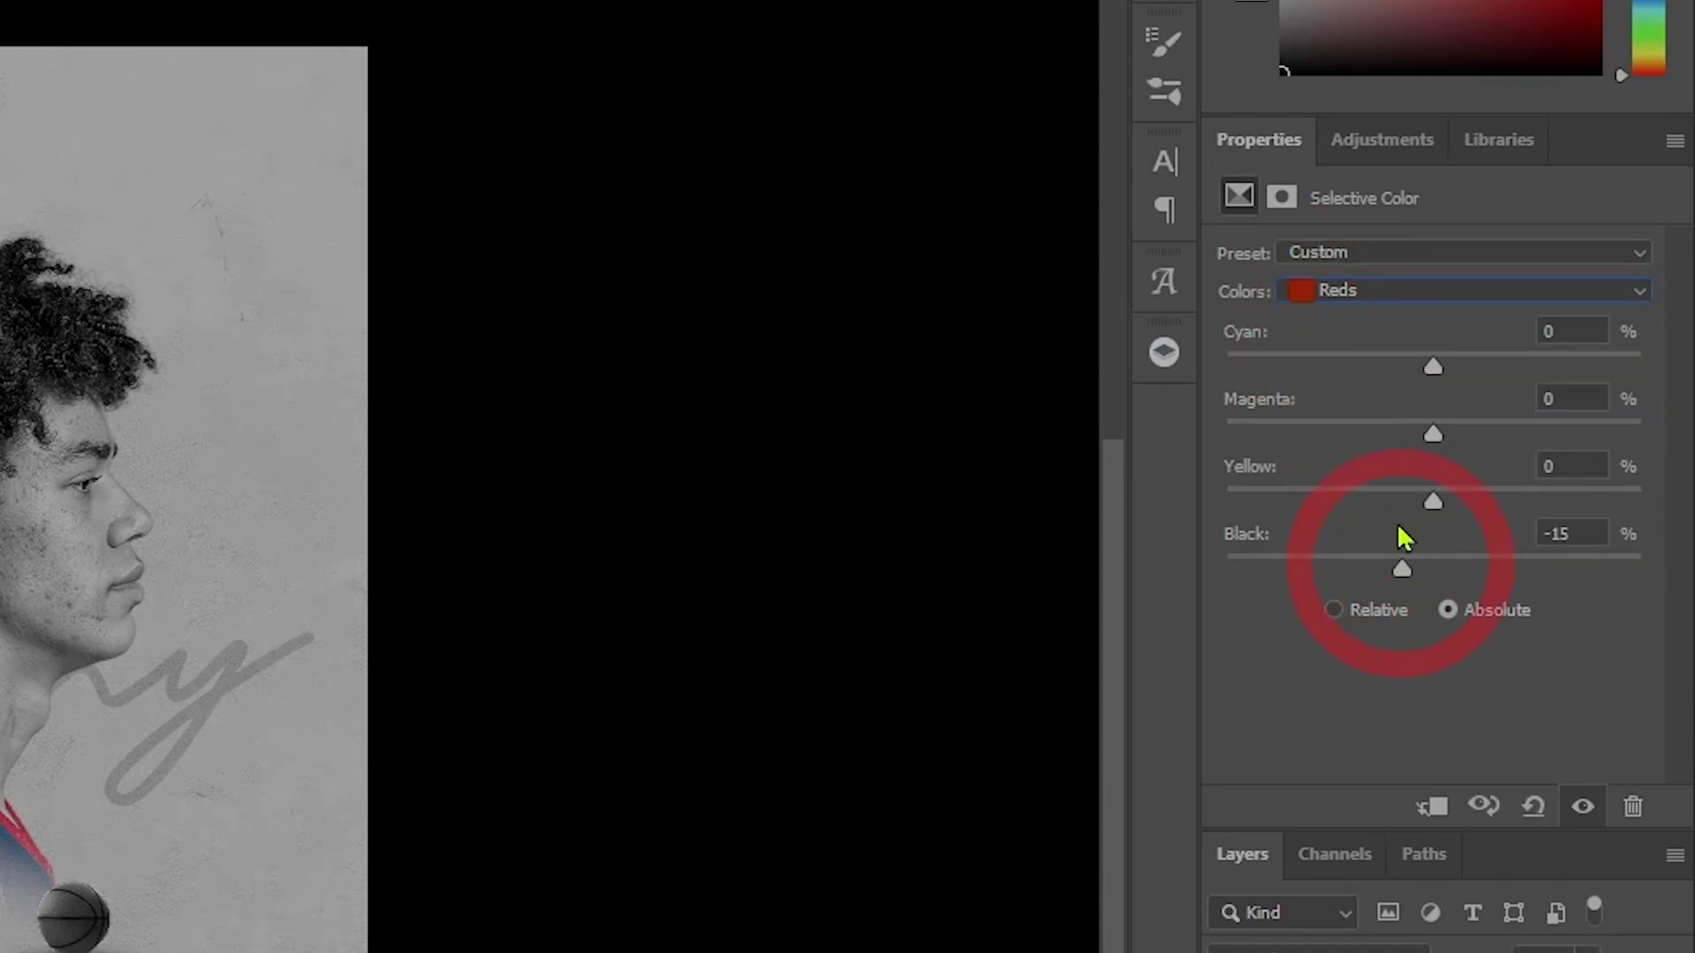
mouse_move(1433, 503)
mouse_down()
mouse_move(1517, 530)
mouse_move(1442, 528)
mouse_up()
mouse_move(1436, 435)
mouse_down()
mouse_move(1397, 439)
mouse_move(1460, 436)
mouse_up()
mouse_move(1432, 366)
mouse_down()
mouse_move(1411, 367)
mouse_move(1494, 385)
mouse_move(1396, 386)
mouse_move(1438, 372)
mouse_up()
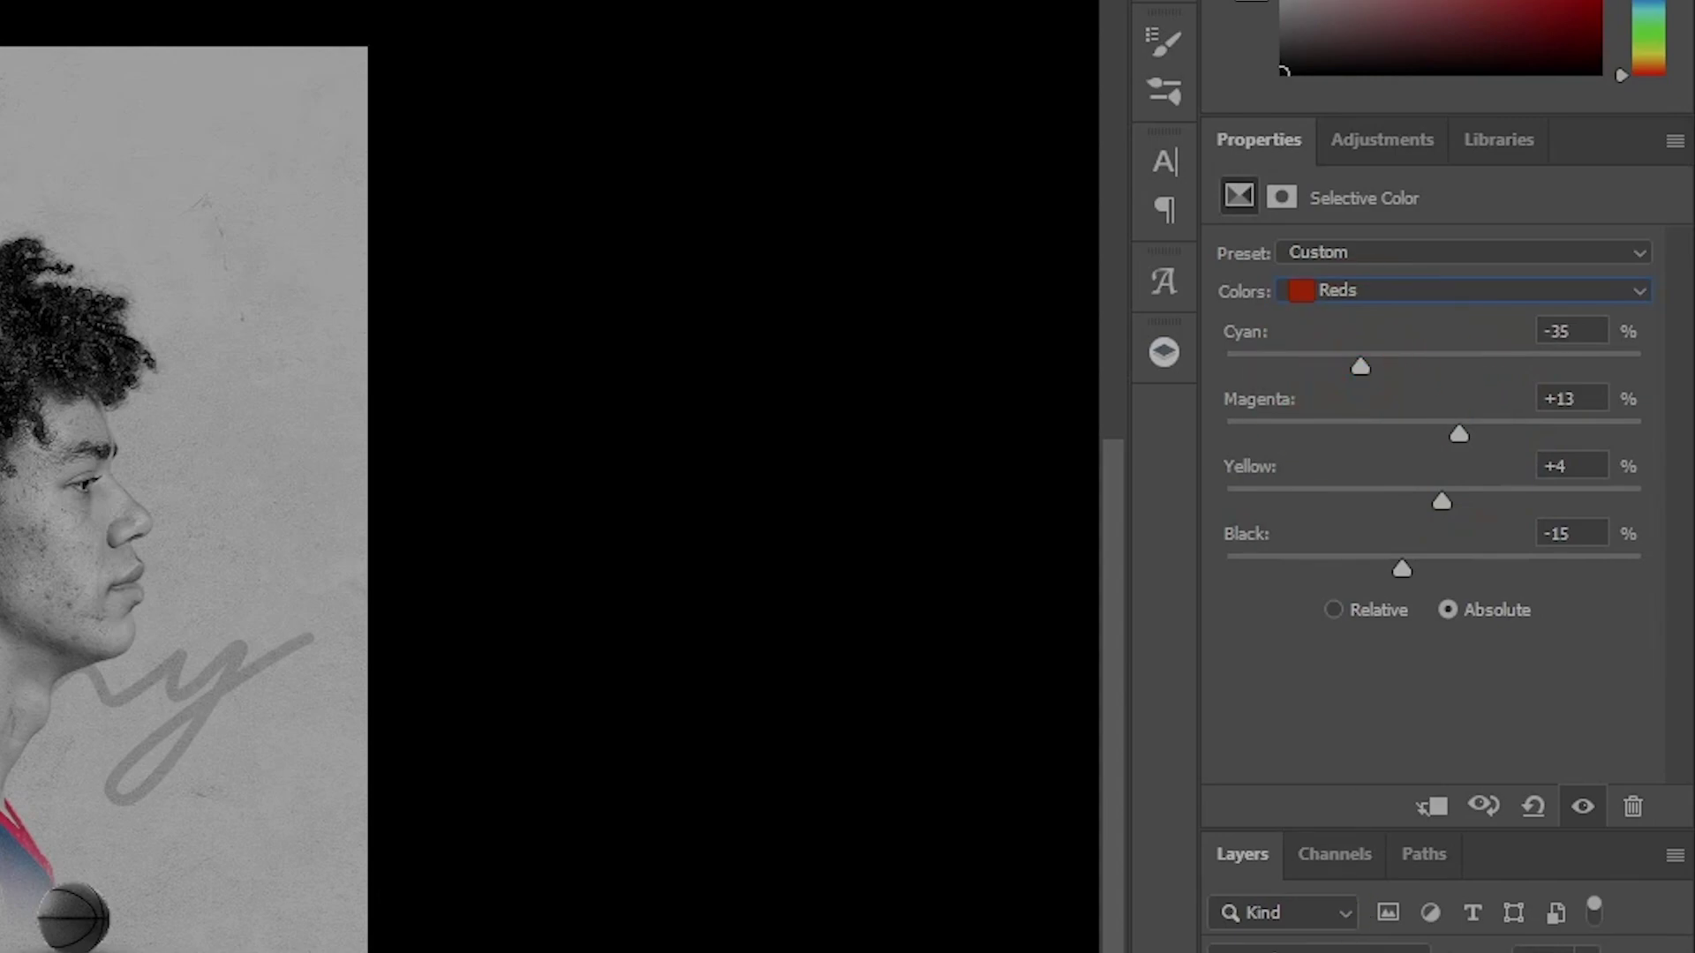
click(1458, 731)
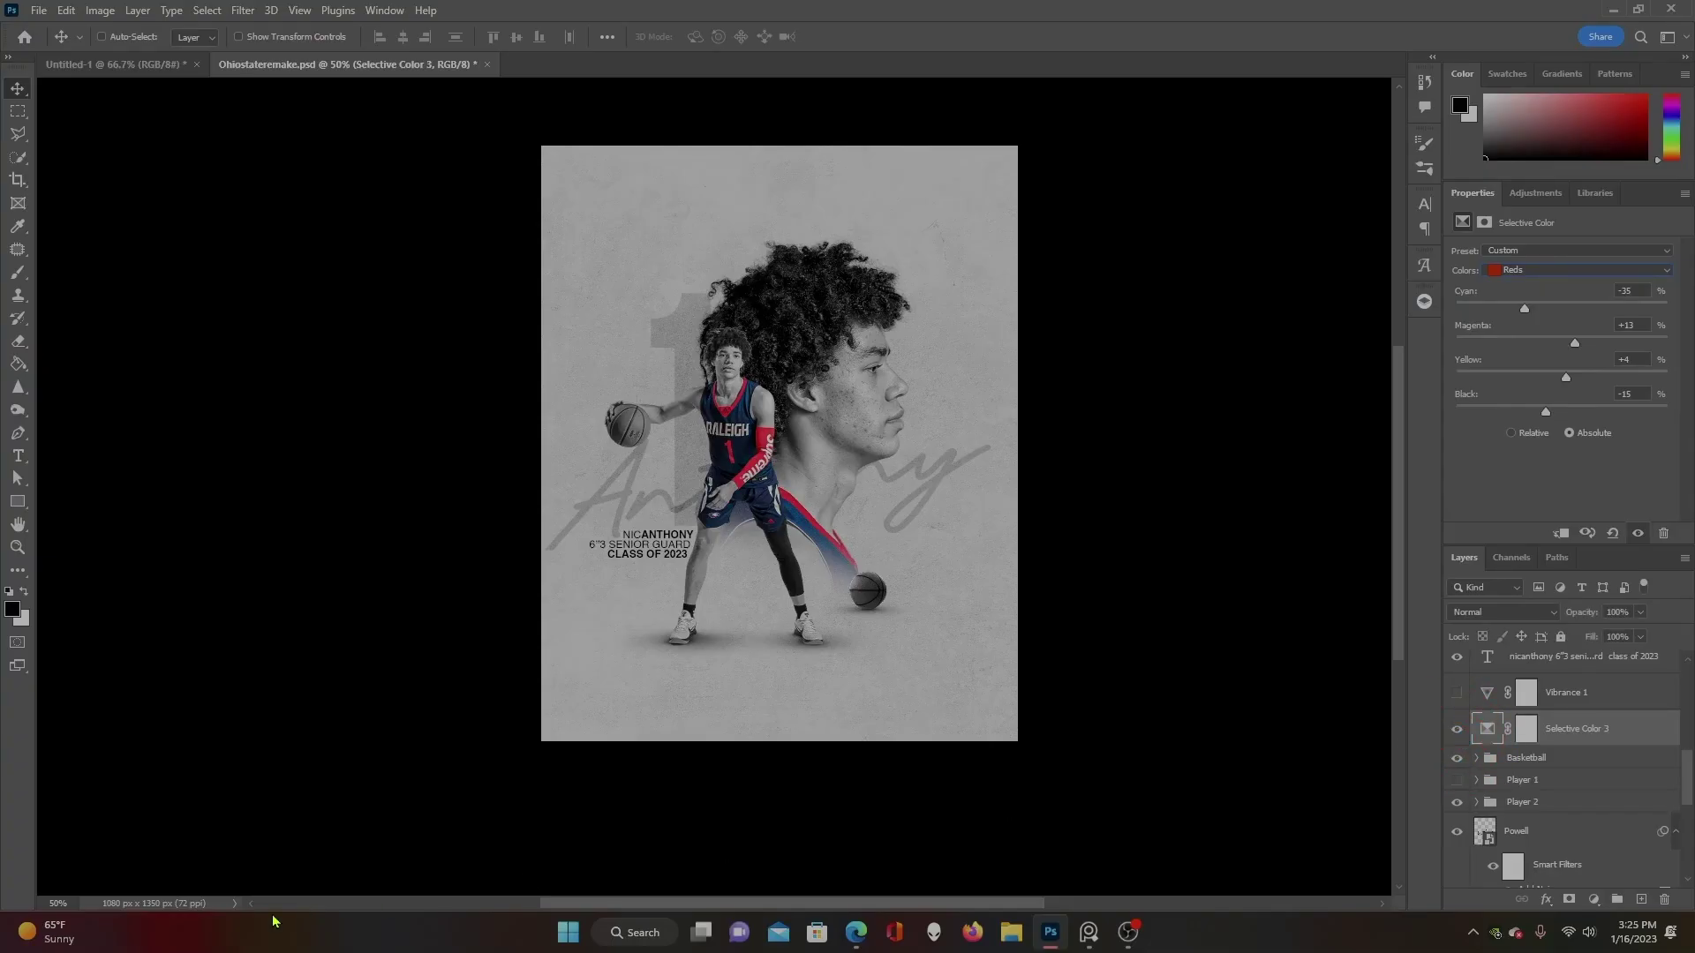
Fit the poster on screen and tune the Blues, reducing Black and setting Magenta to +5.
click(447, 794)
key(space+KP_0)
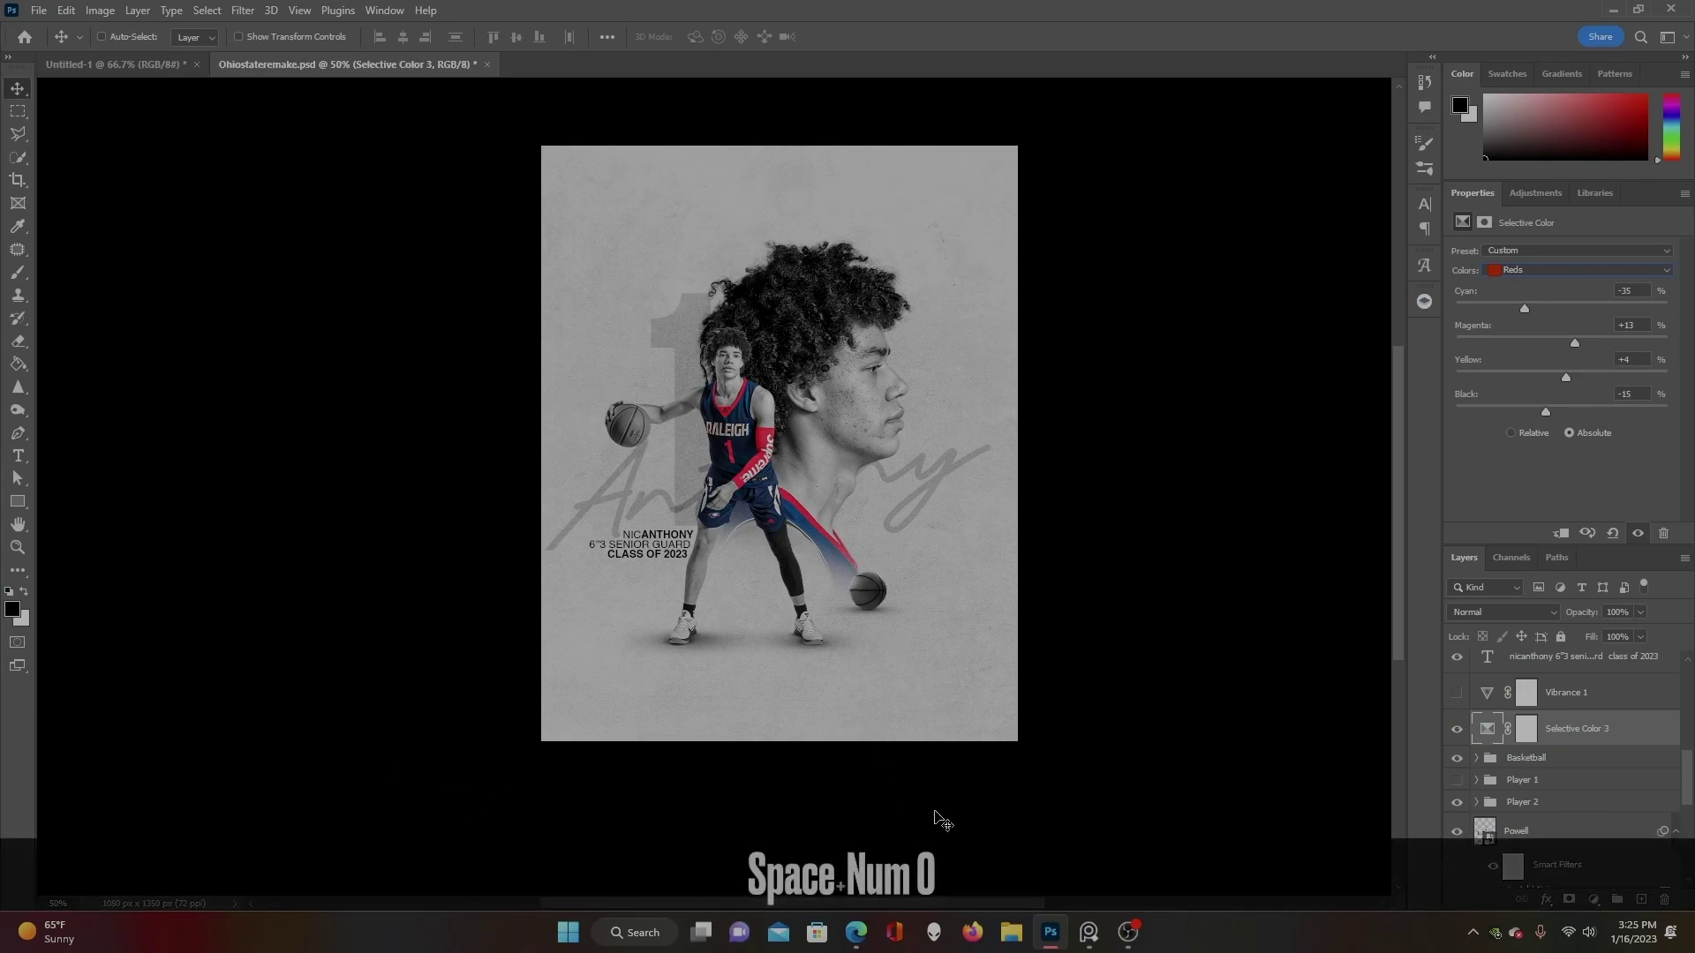
key(ctrl+KP_0)
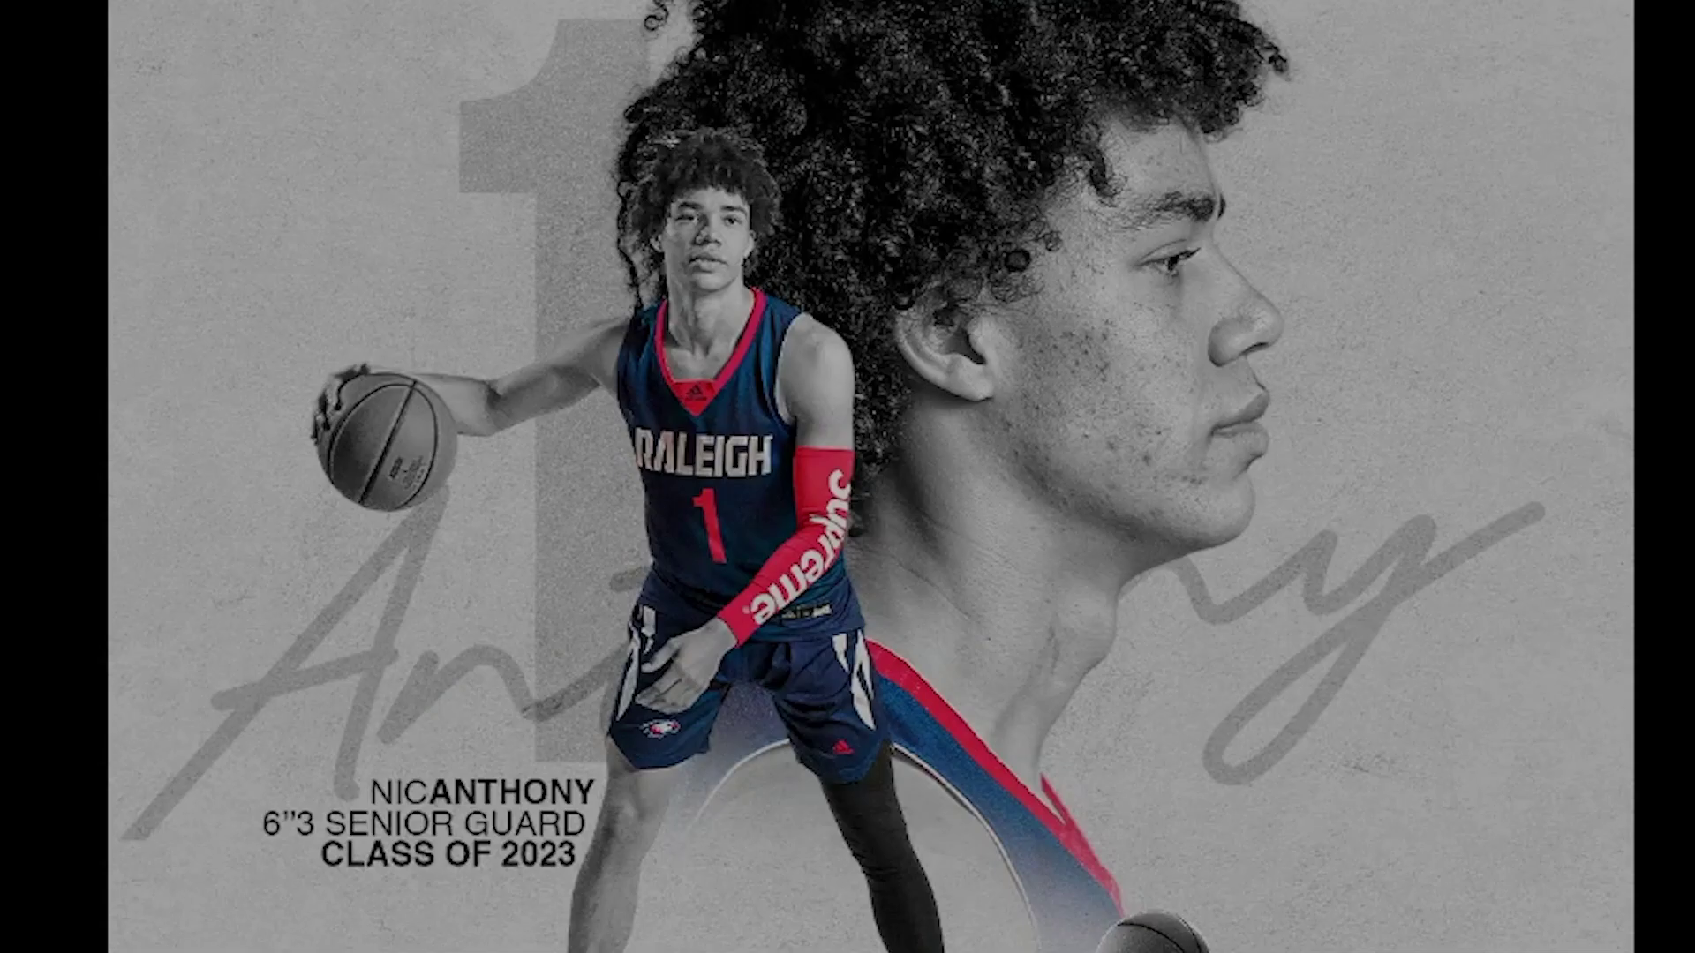
click(1456, 729)
click(1457, 730)
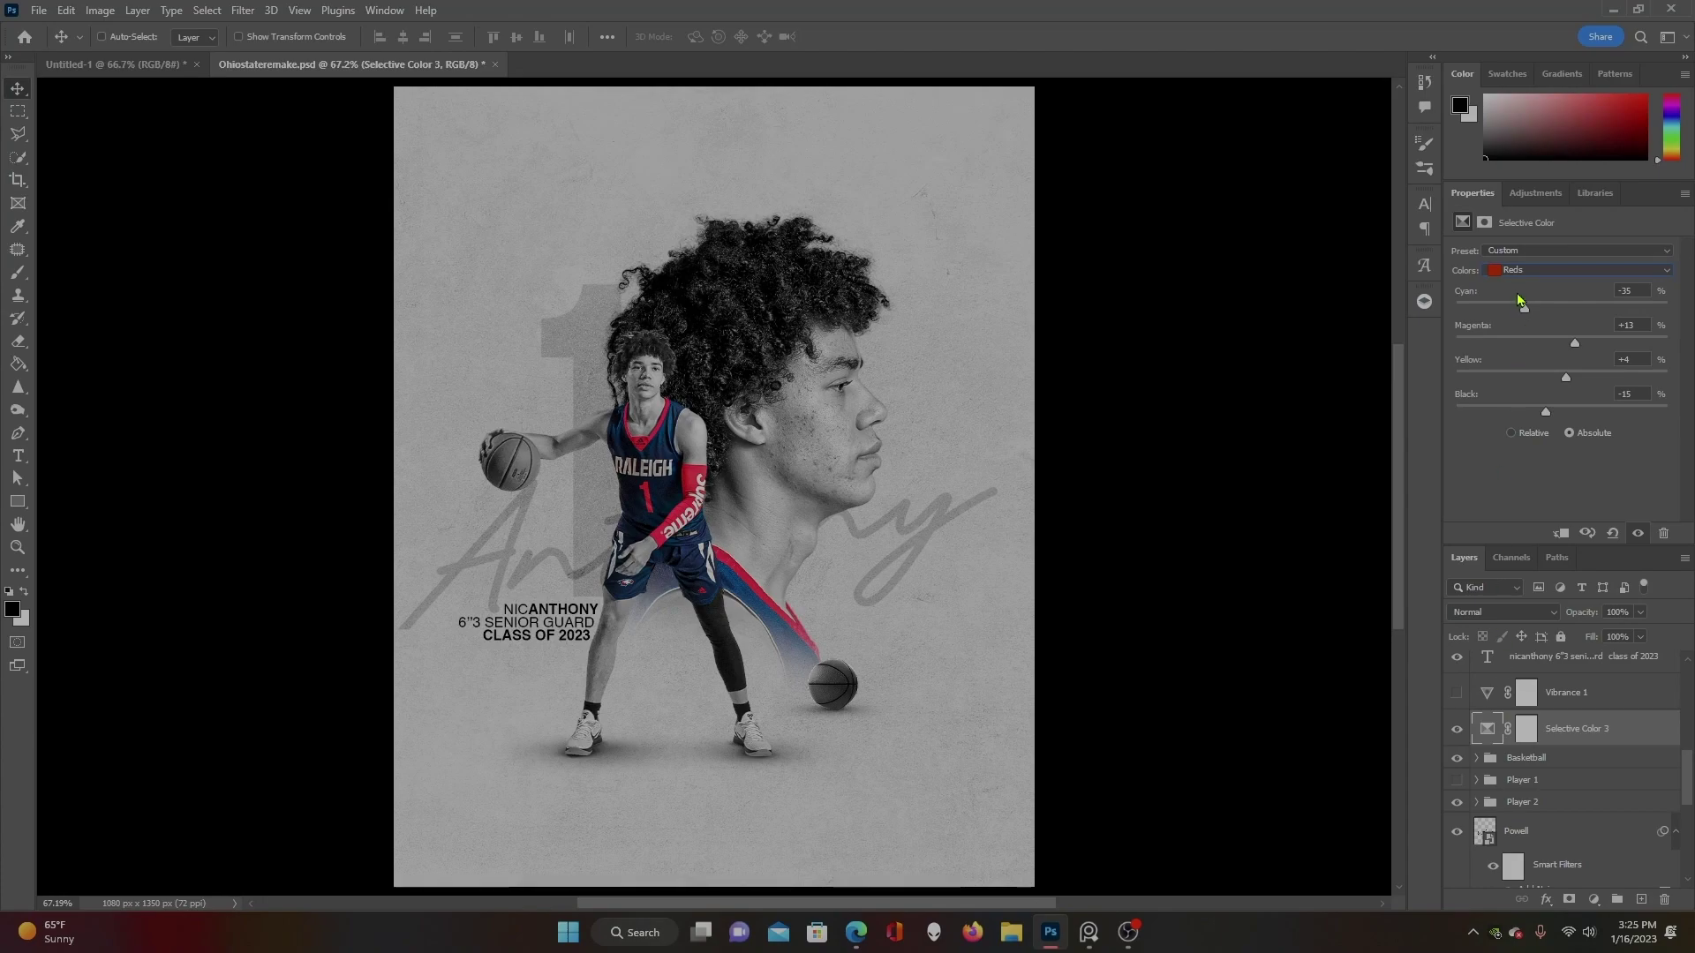
click(1523, 270)
click(1524, 345)
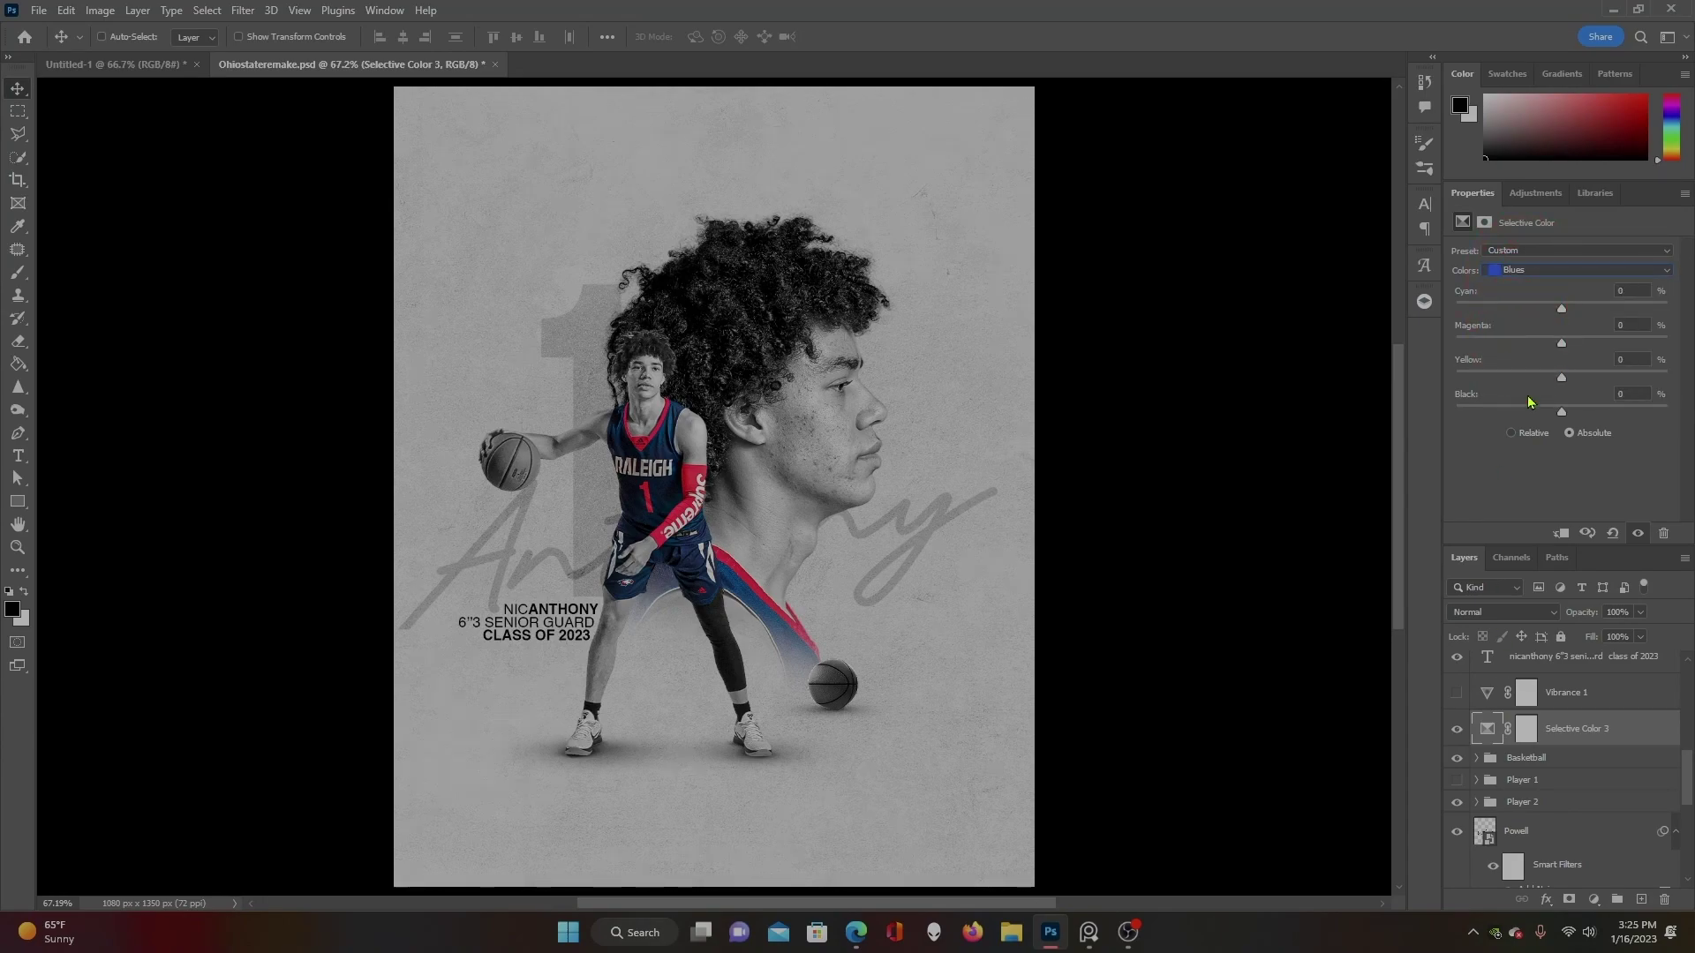
drag(1566, 415, 1543, 355)
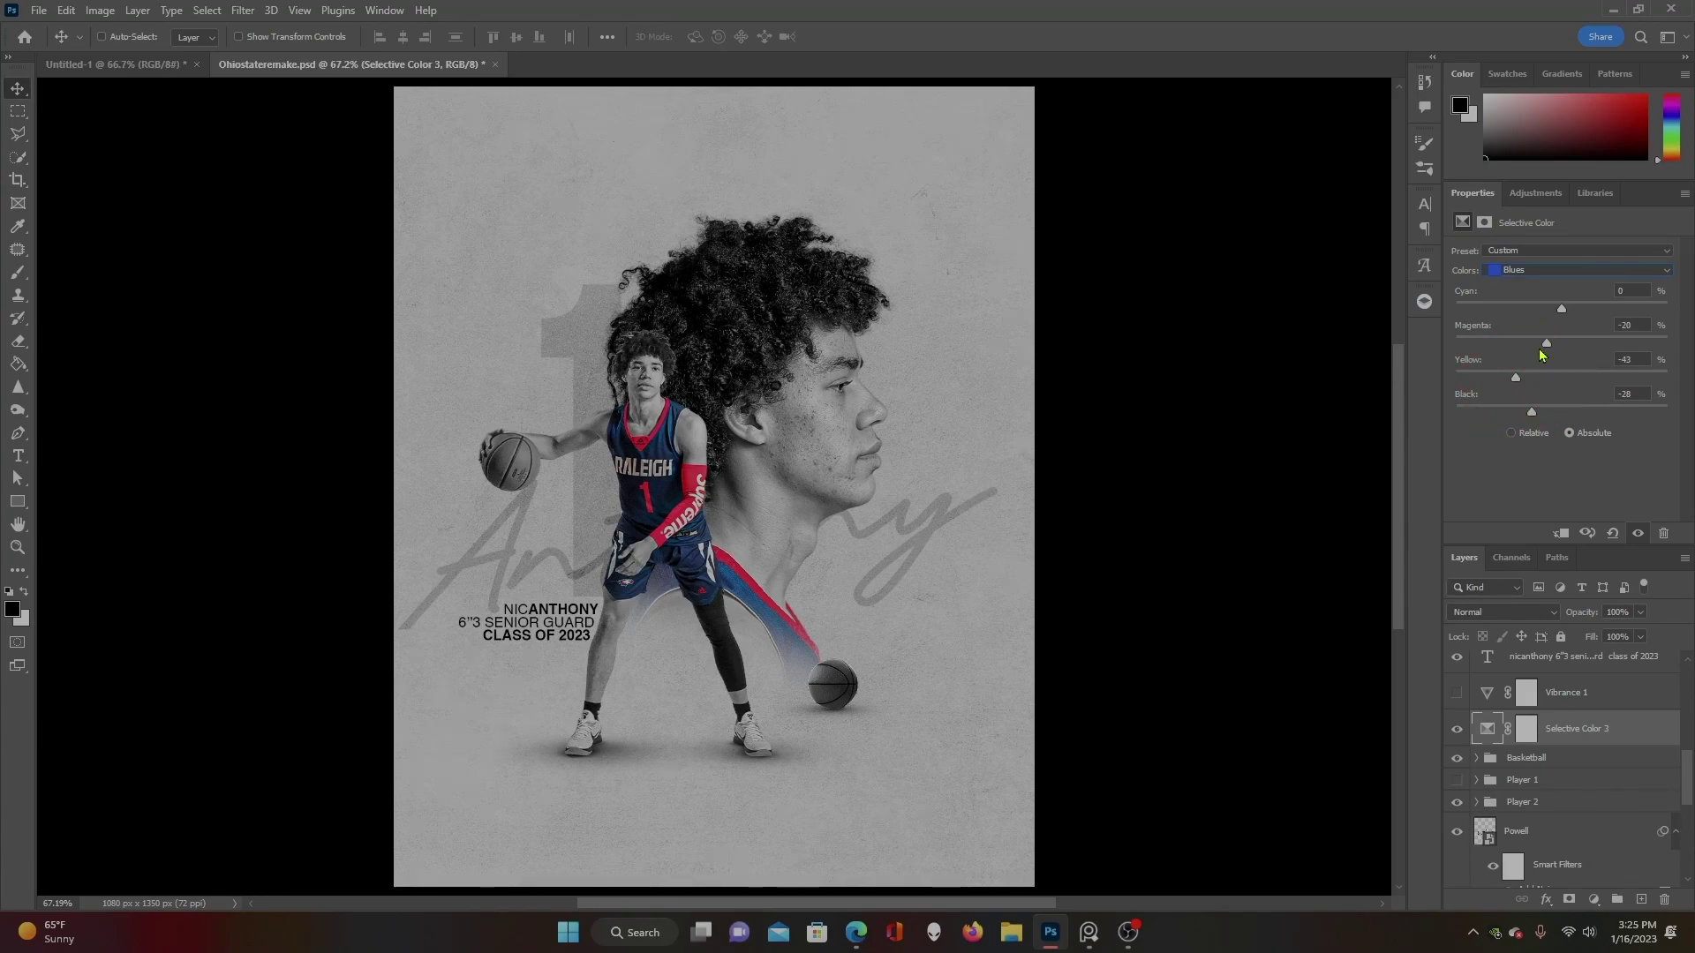
click(1568, 344)
click(1456, 729)
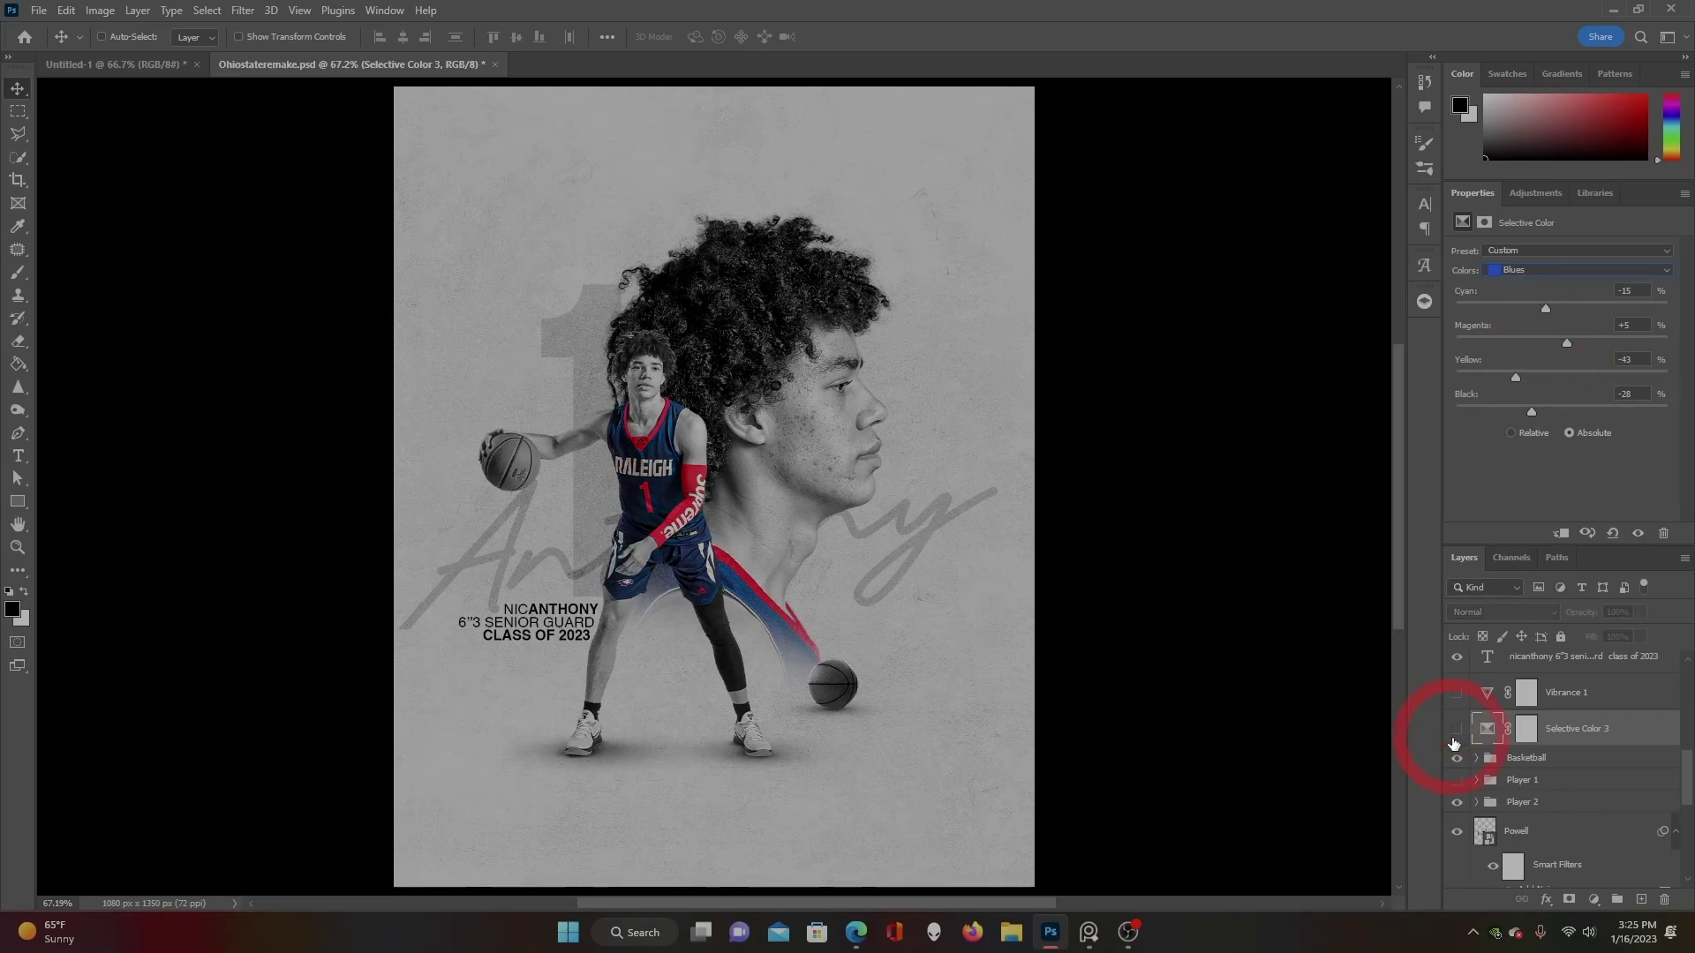
click(1457, 728)
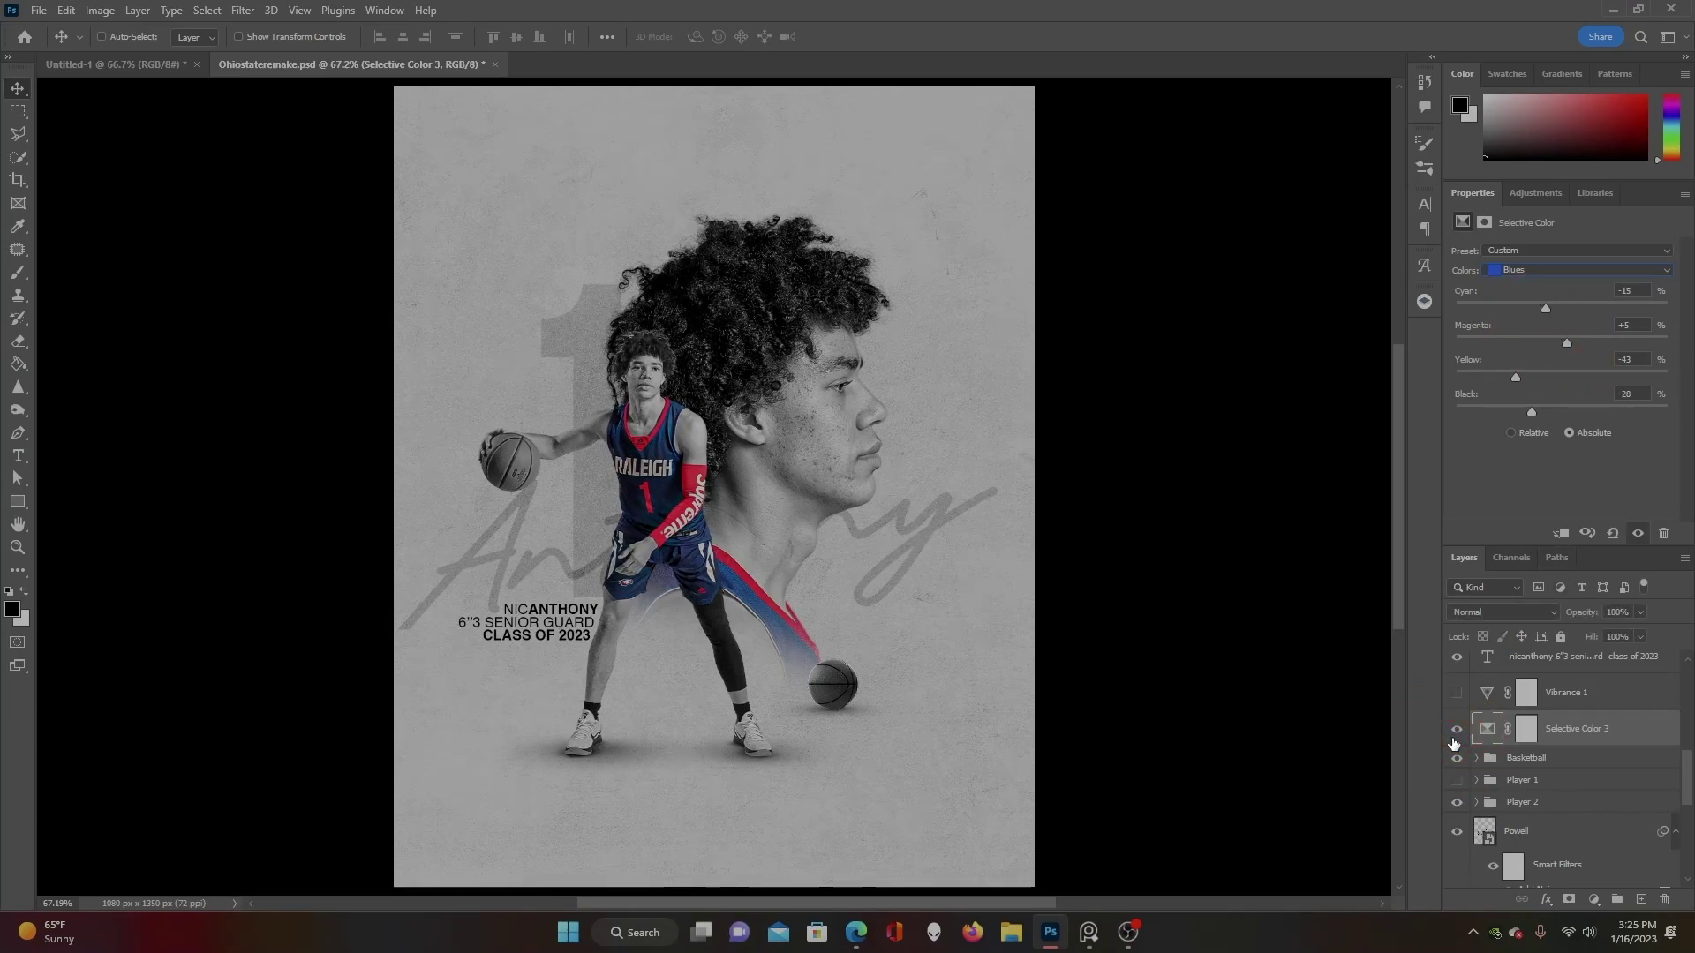
Set Black to +21 for Blacks, +6 for Neutrals and -11 for Whites, then compare.
click(1516, 273)
click(1532, 404)
drag(1562, 413, 1585, 412)
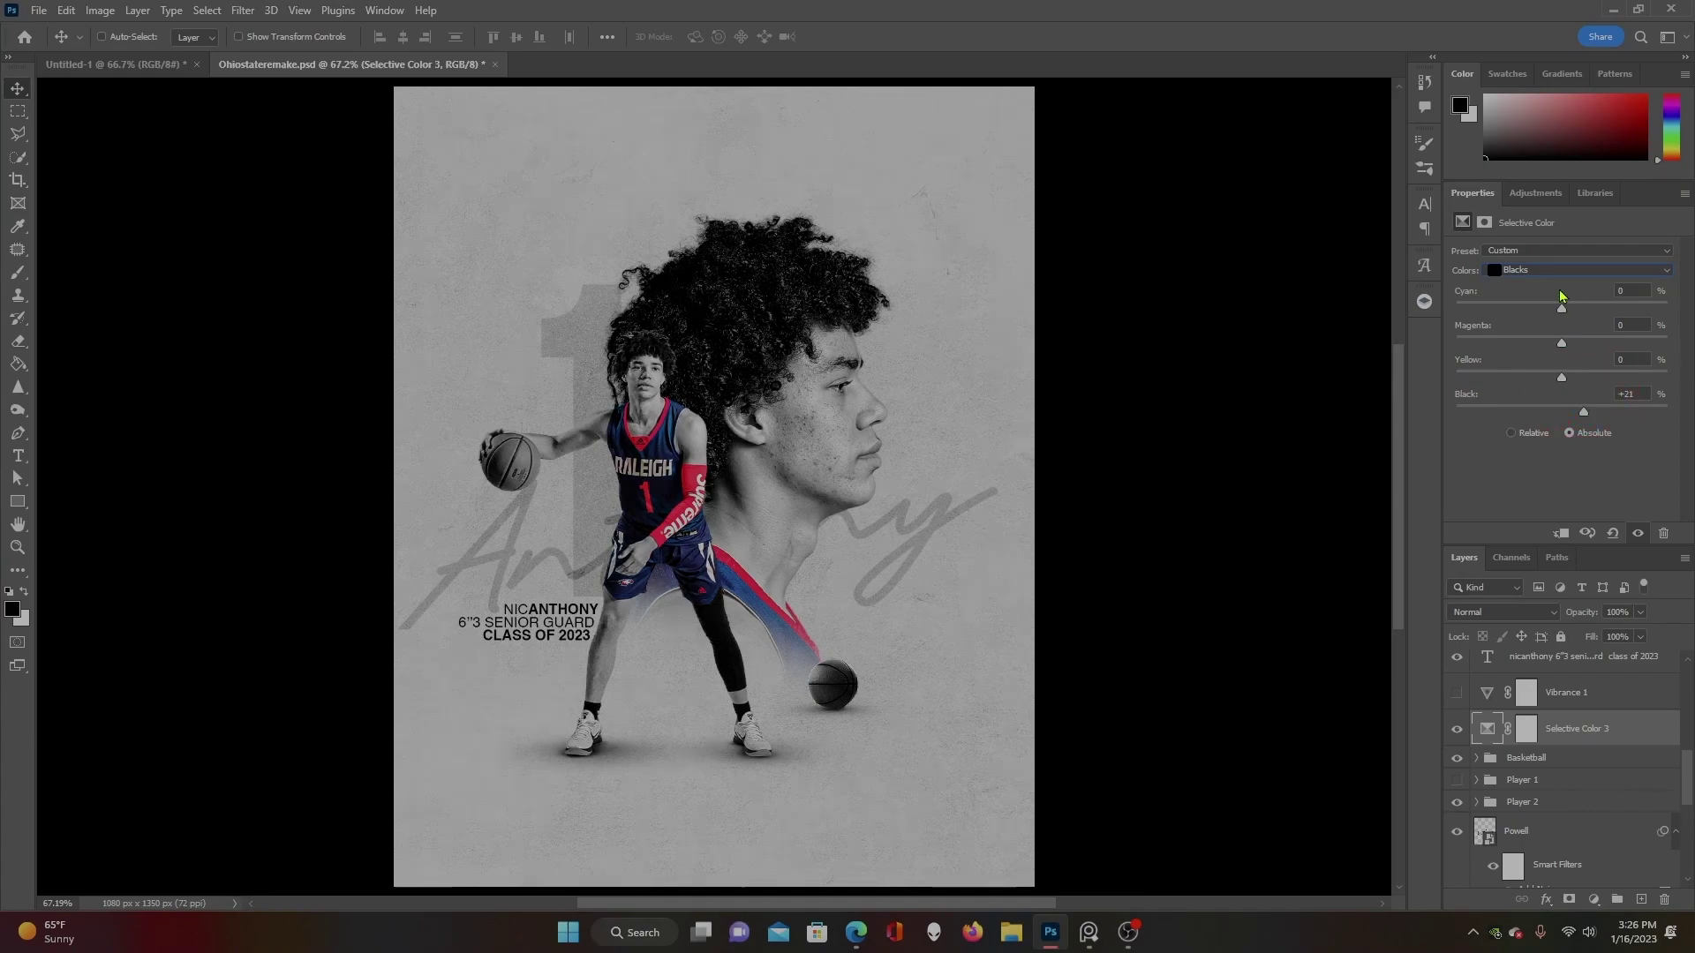
click(1532, 270)
click(1529, 383)
drag(1561, 414, 1568, 412)
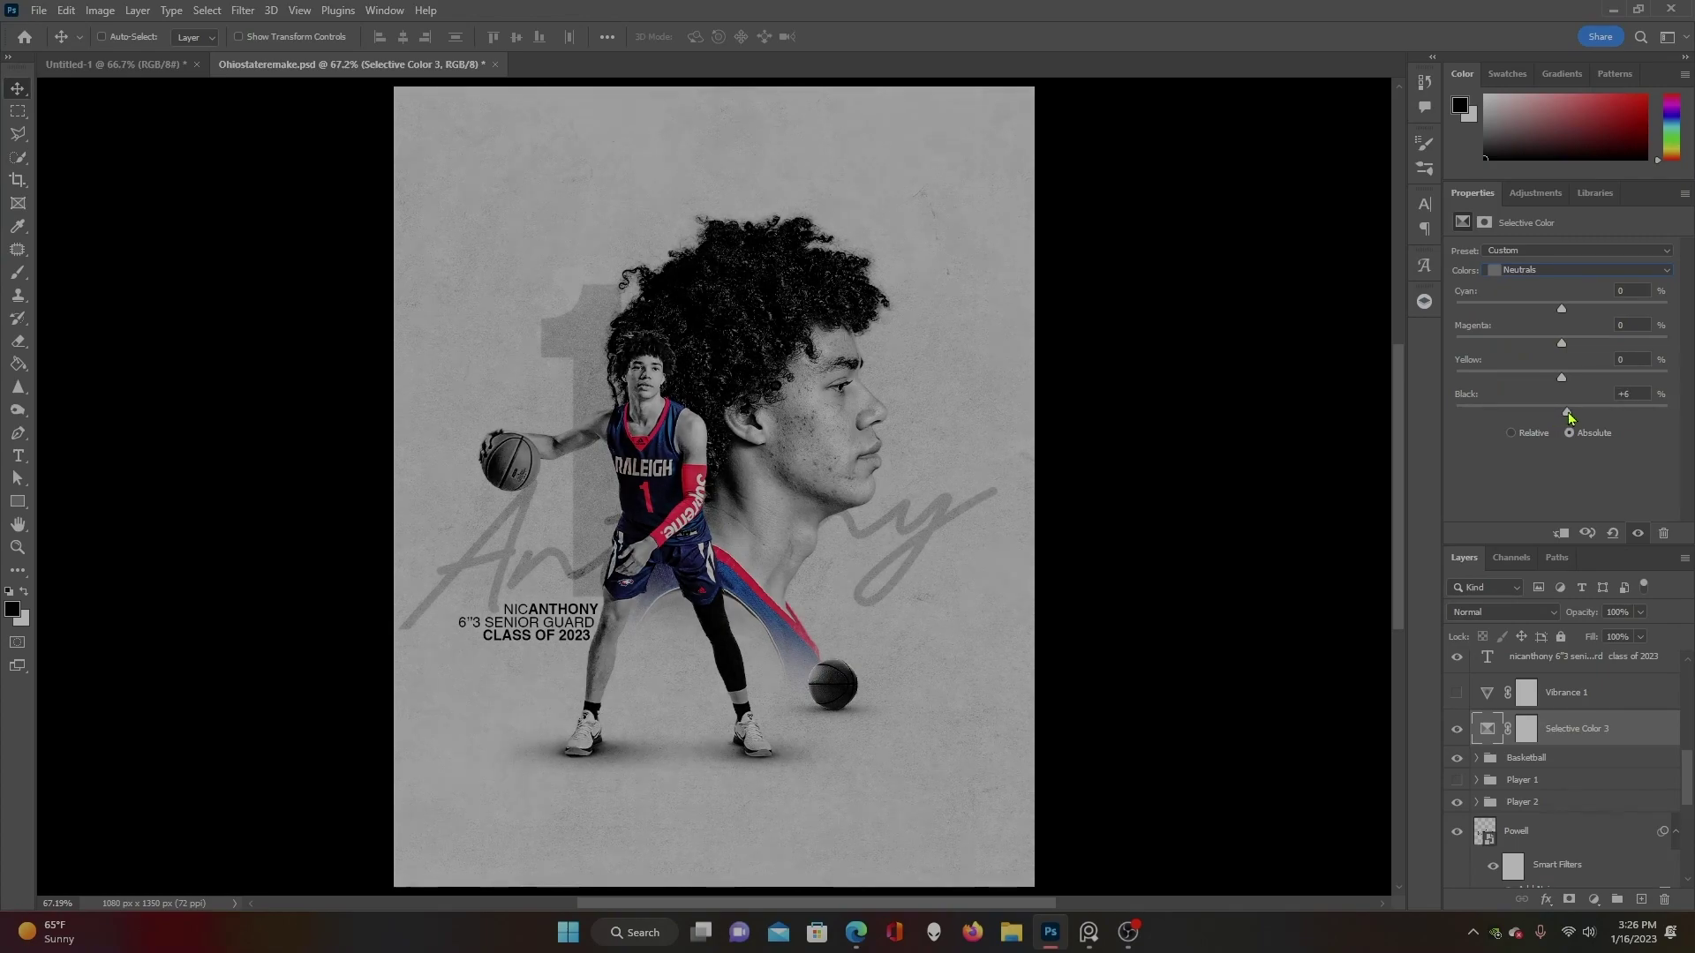
click(1556, 281)
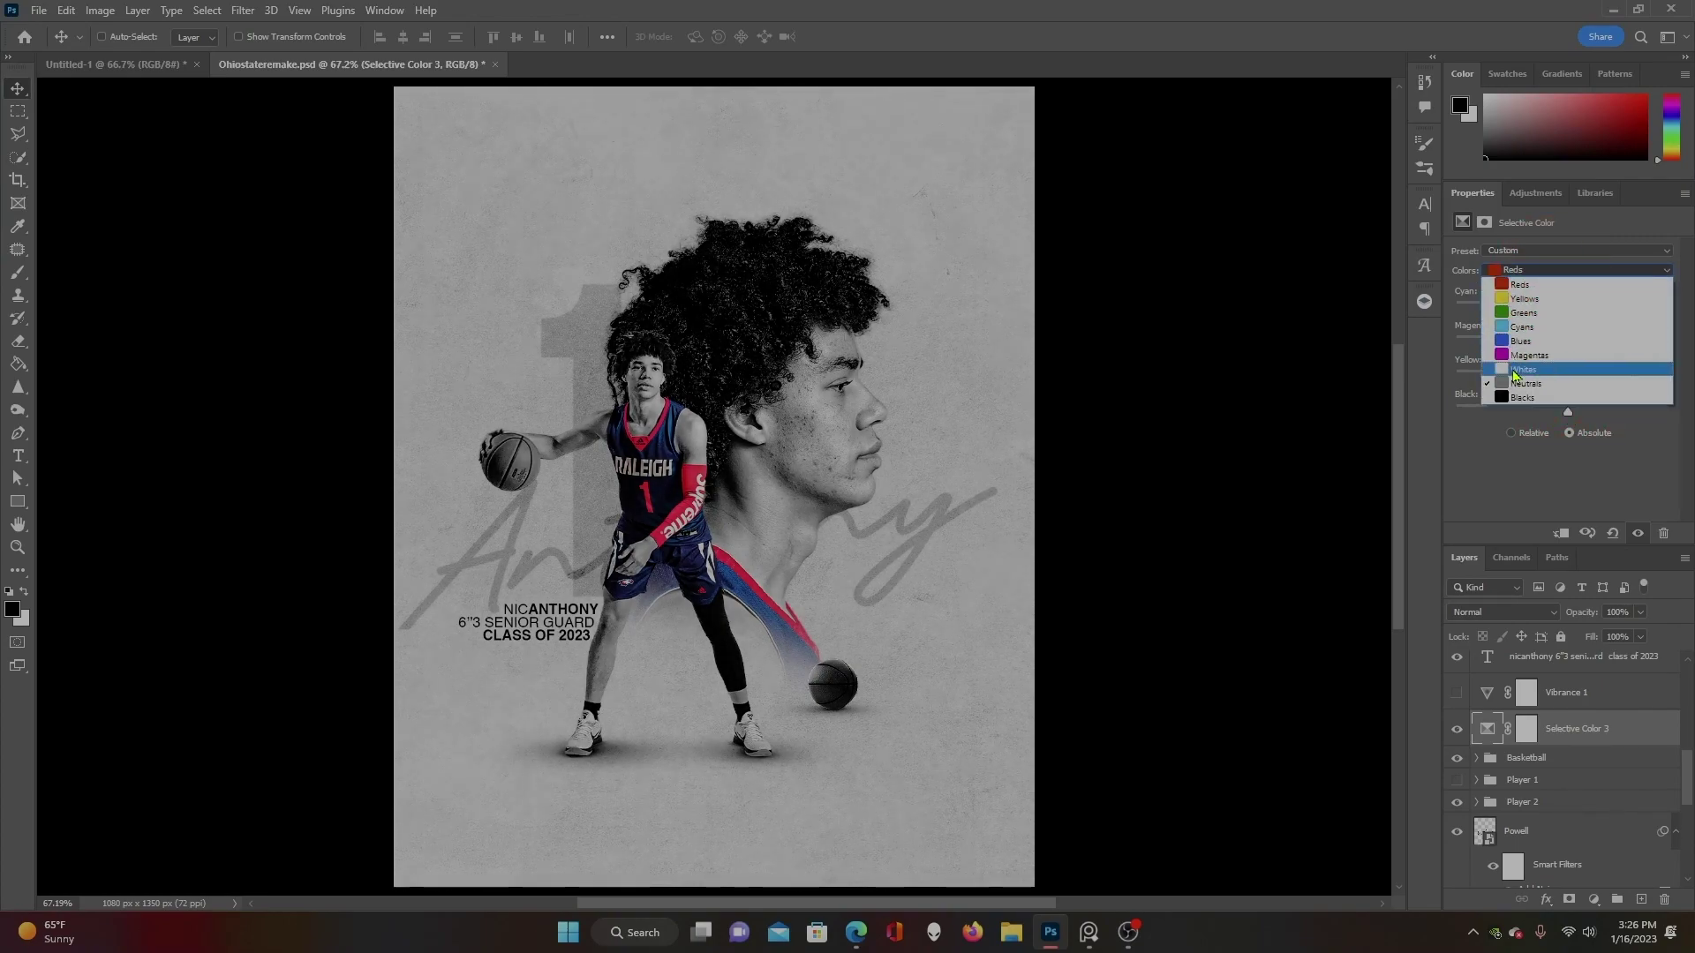
click(1534, 368)
click(1515, 267)
click(1521, 367)
drag(1562, 413, 1554, 413)
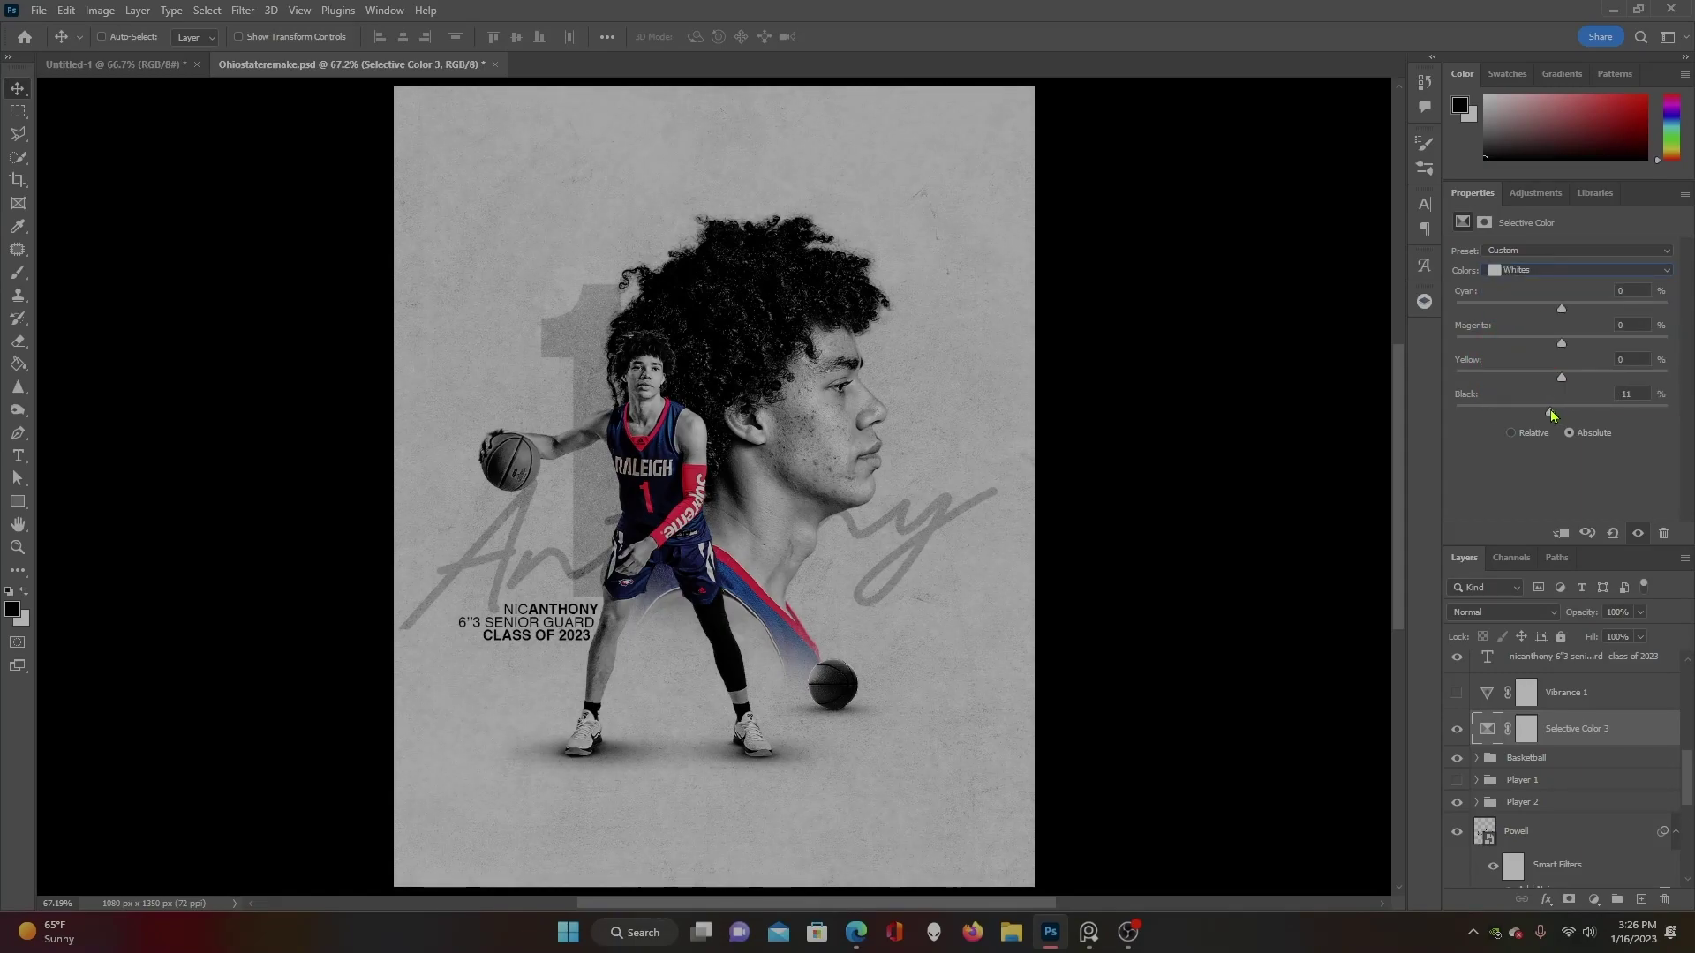
click(1458, 730)
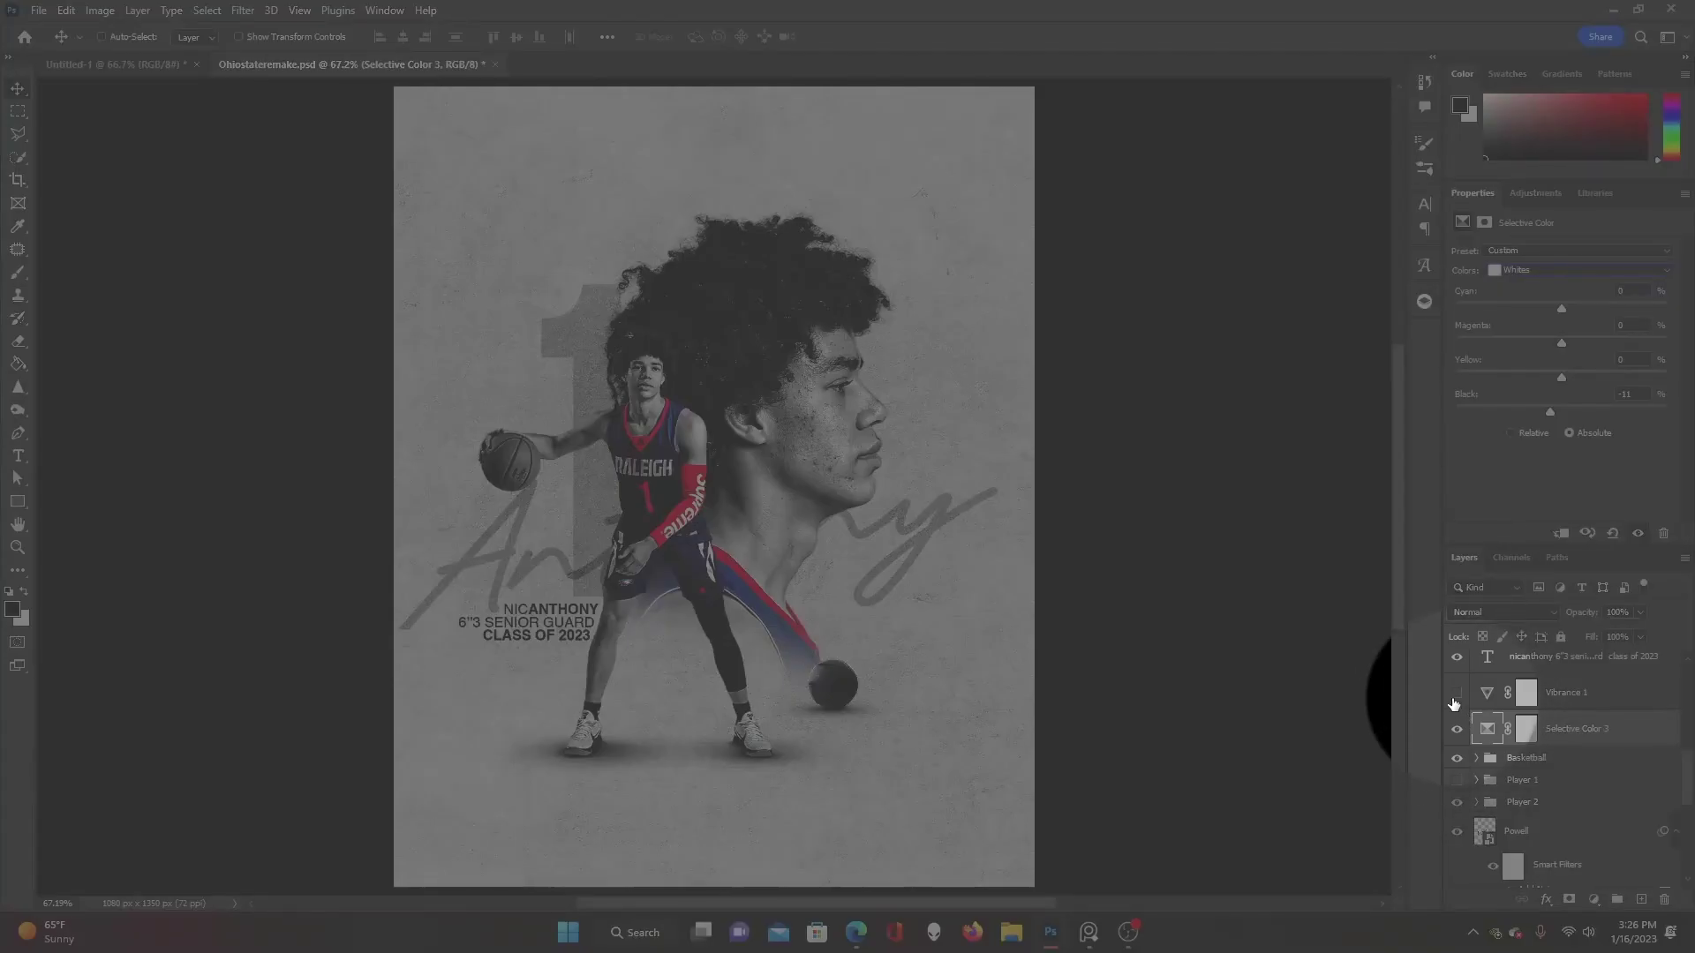
Turn on the Vibrance 1 adjustment and view its settings.
click(1456, 692)
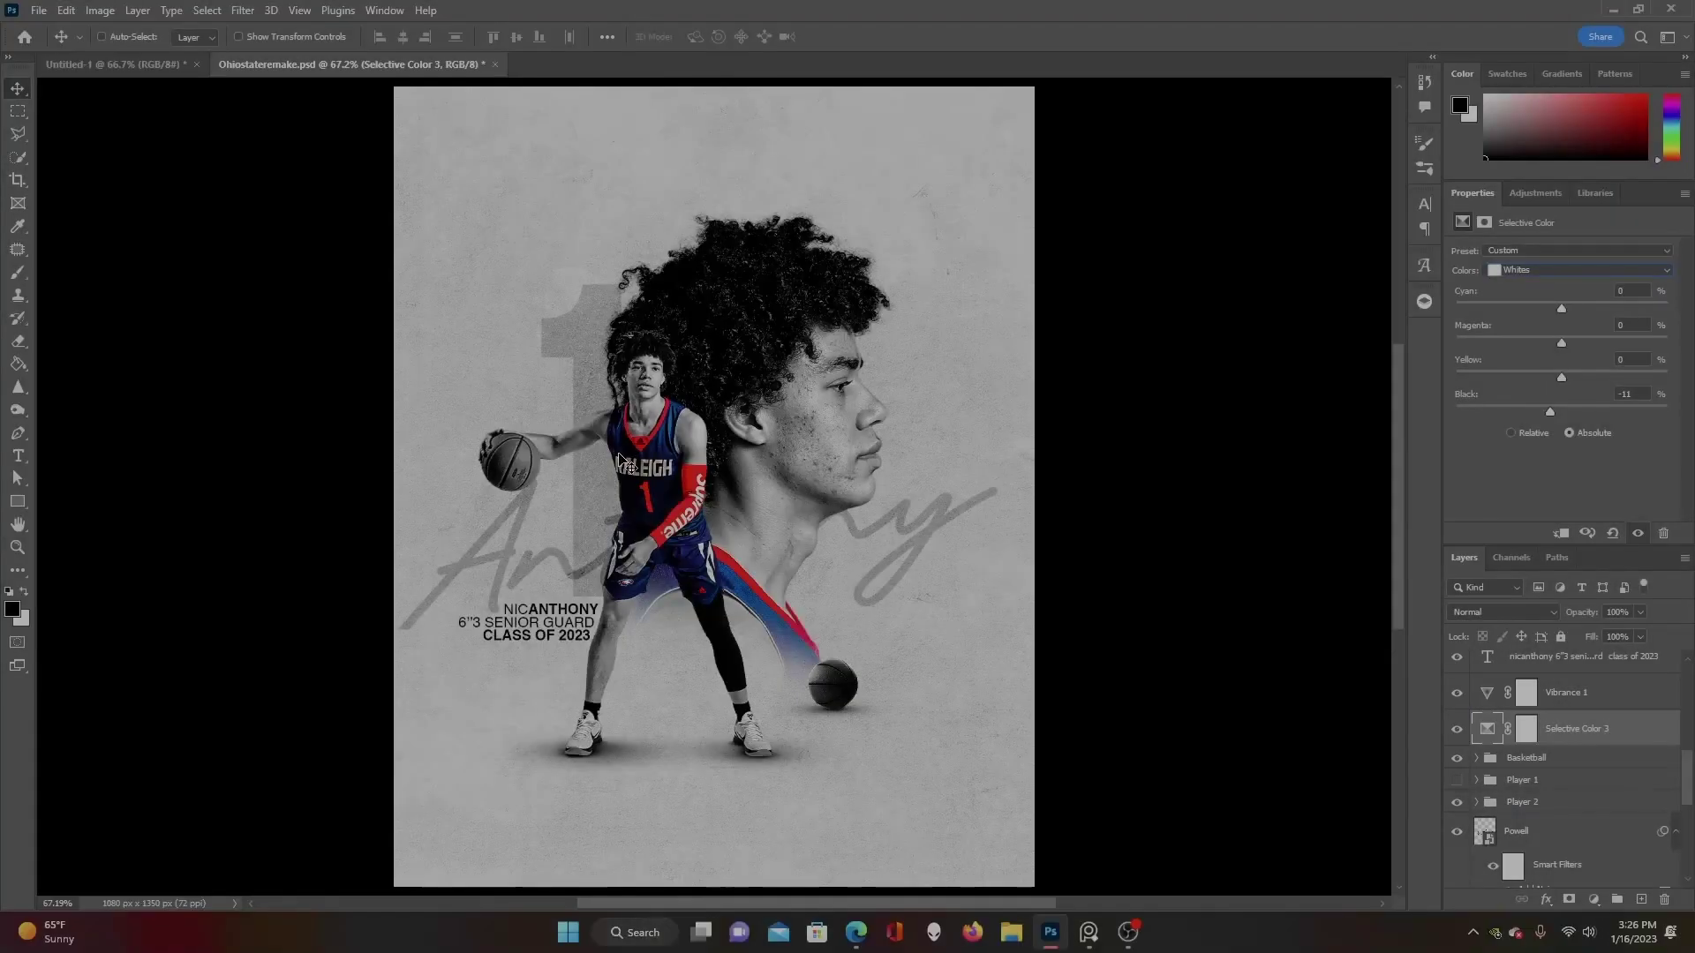
click(1555, 701)
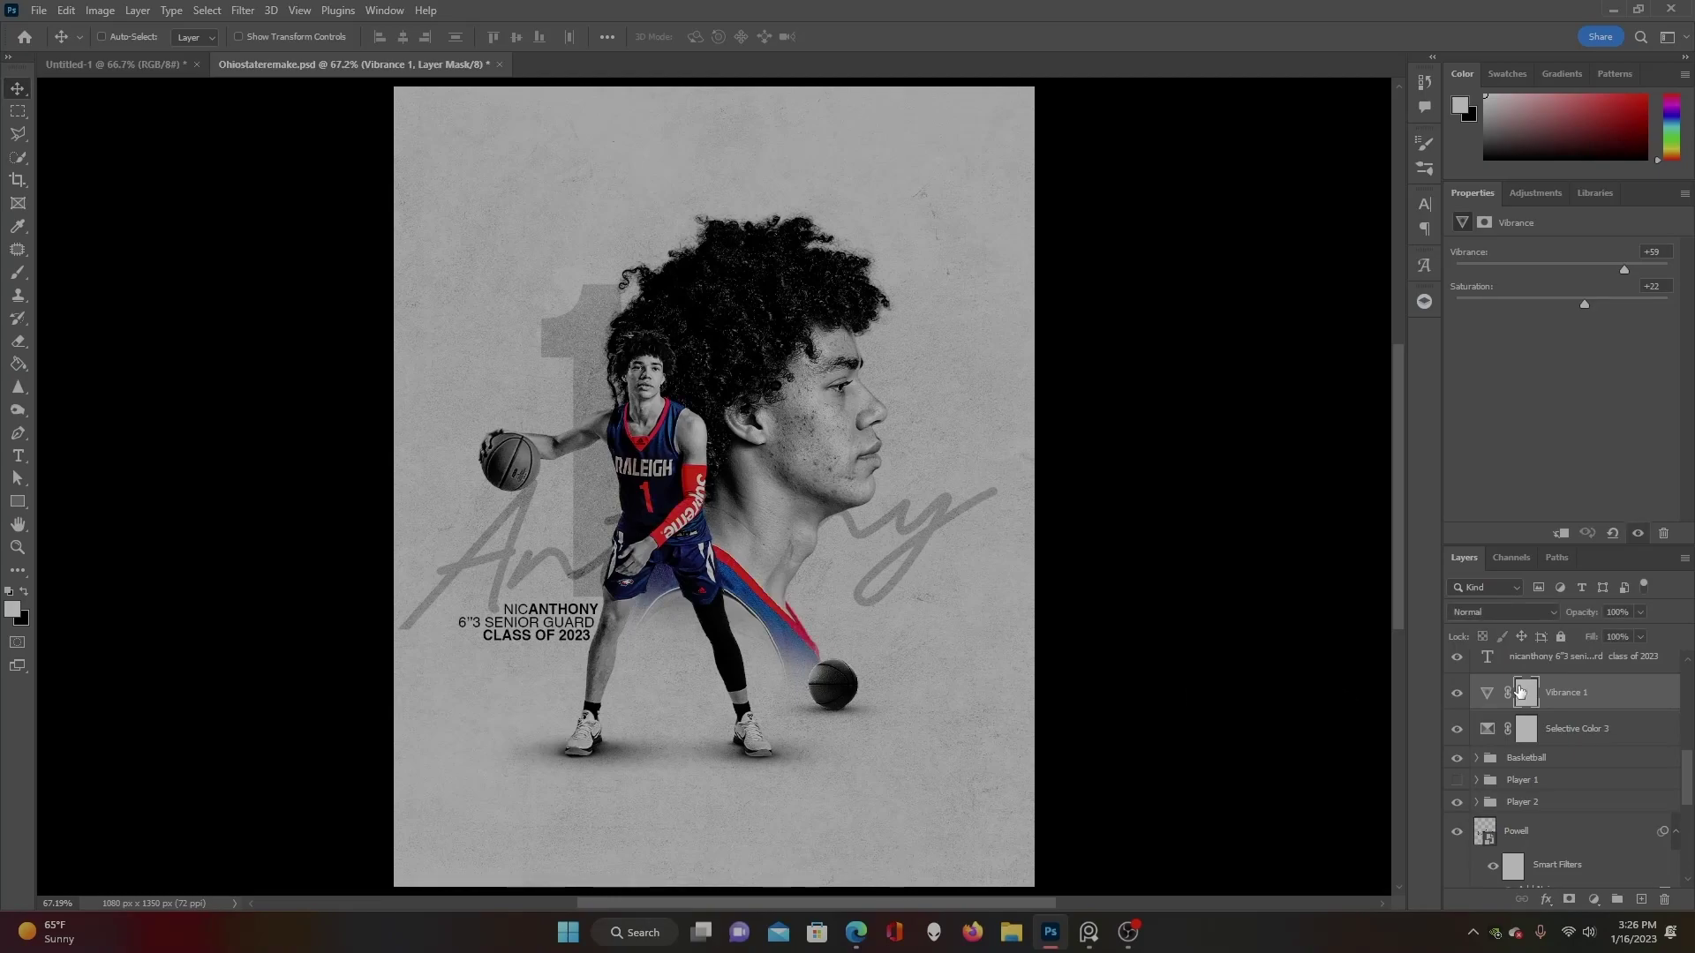
scroll(1526, 748, up, 2)
scroll(1526, 749, up, 2)
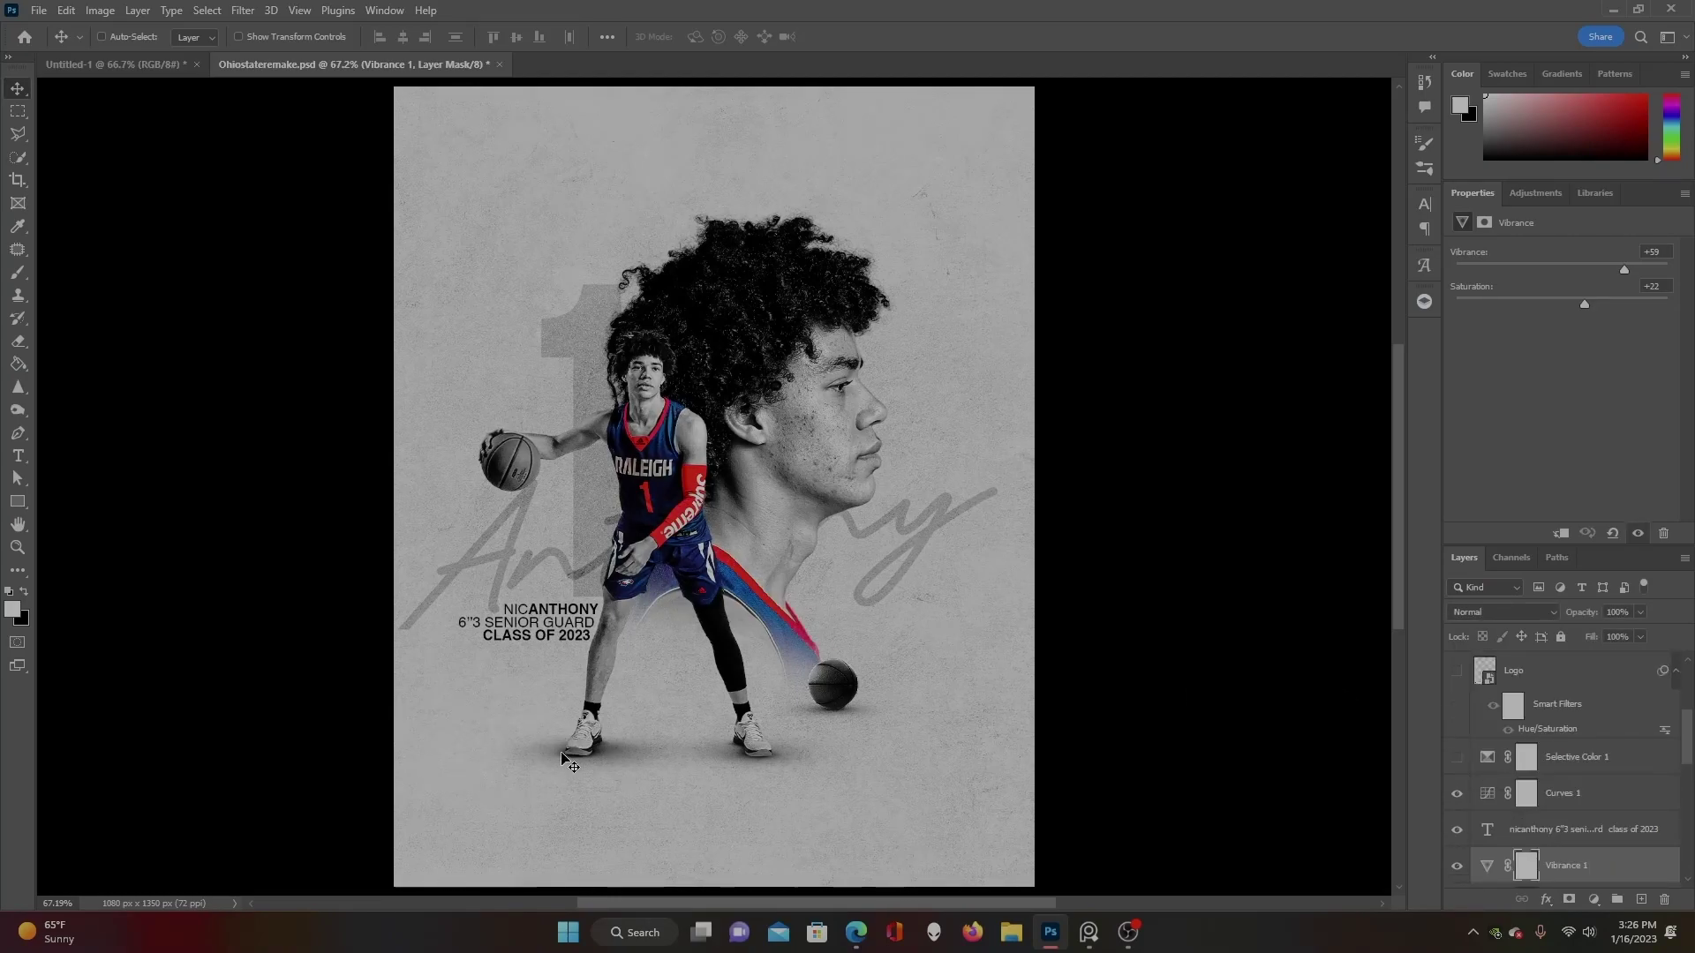
Select the Curves 1 adjustment layer, then Layer 6.
click(1583, 791)
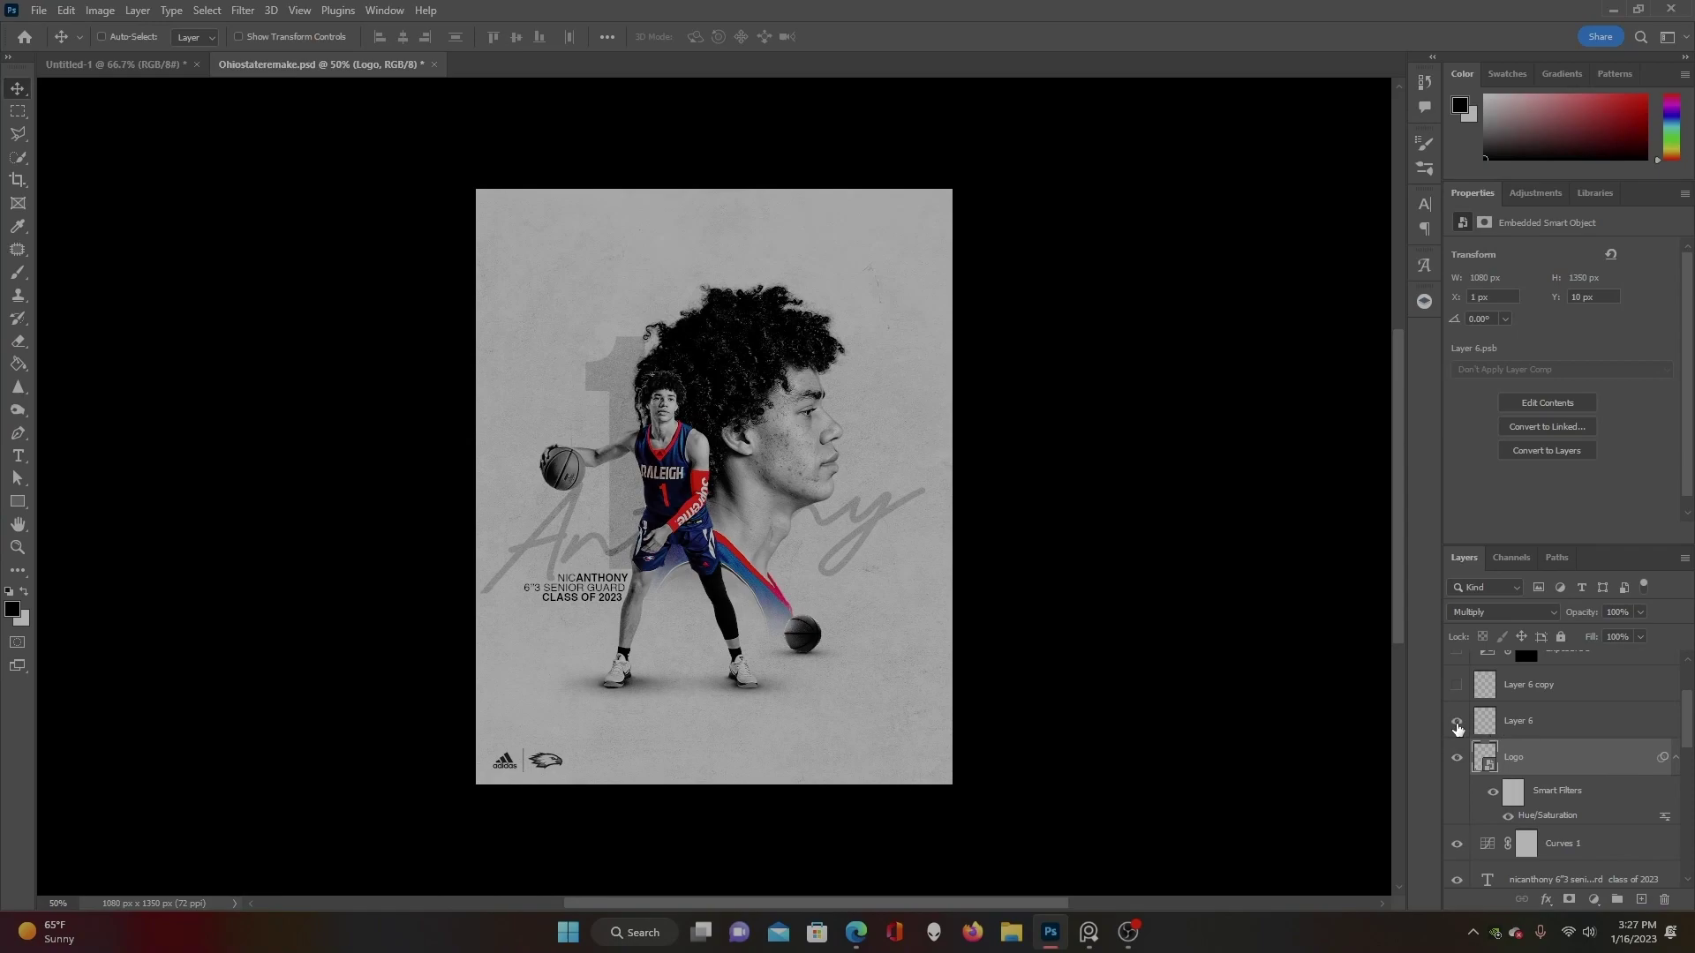
click(1501, 722)
scroll(1554, 763, down, 5)
Toggle Layer 7's logos on and off to compare, leaving them visible.
click(1457, 800)
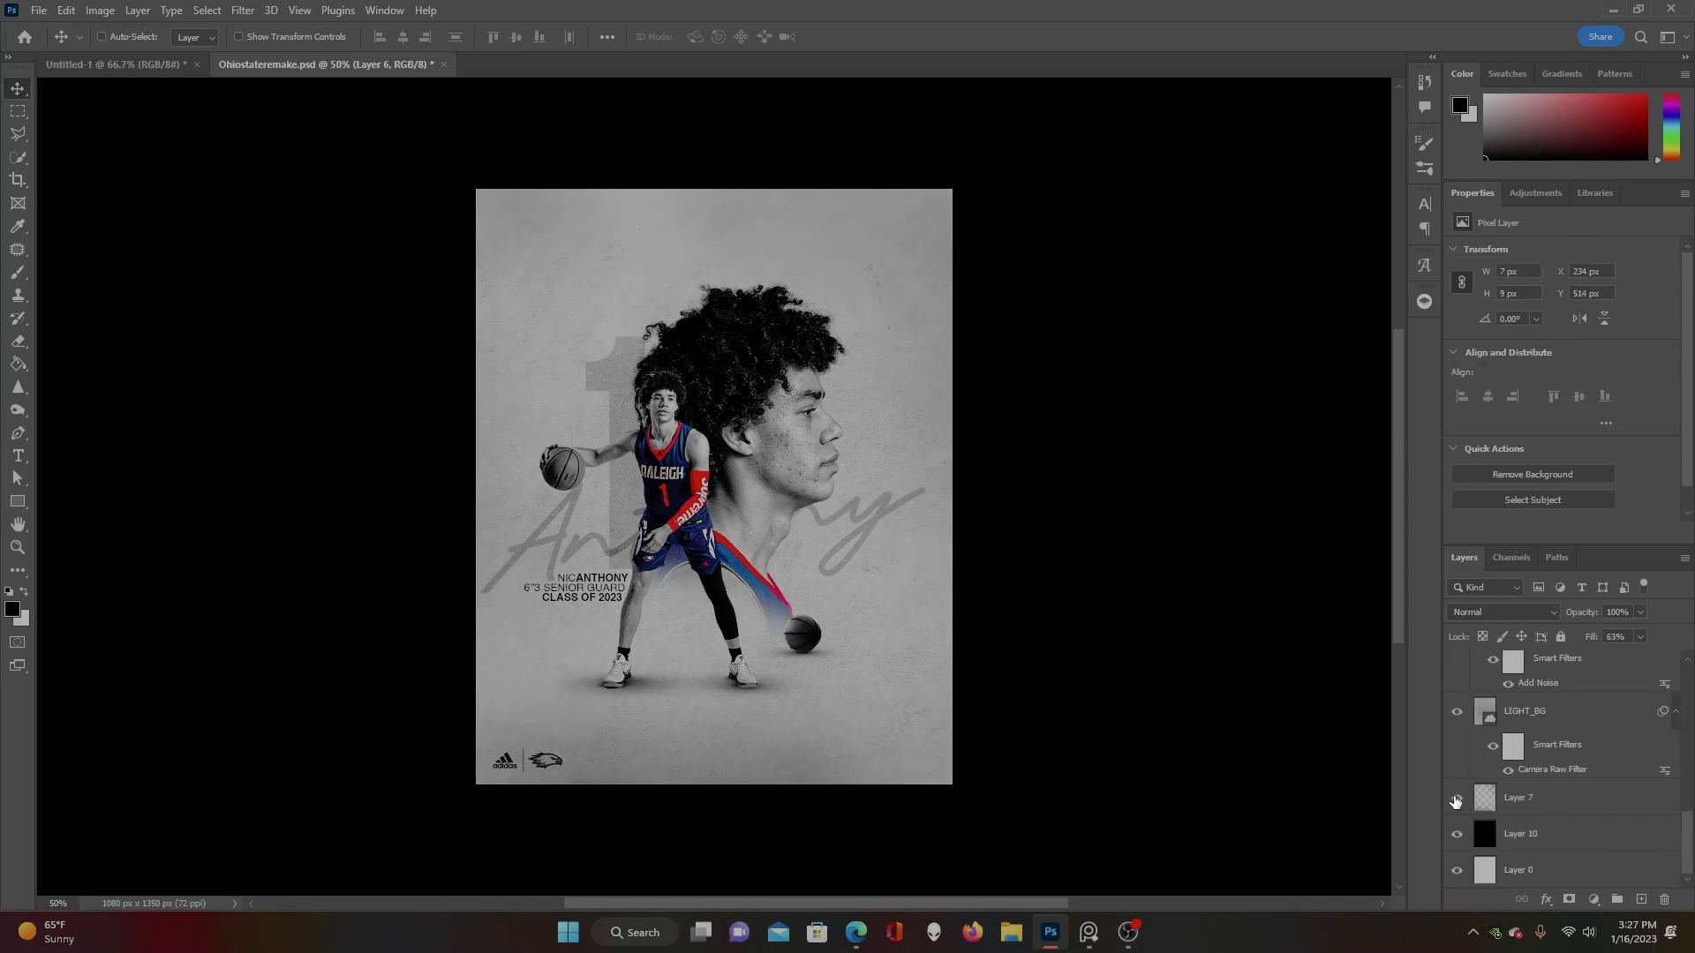
click(1546, 807)
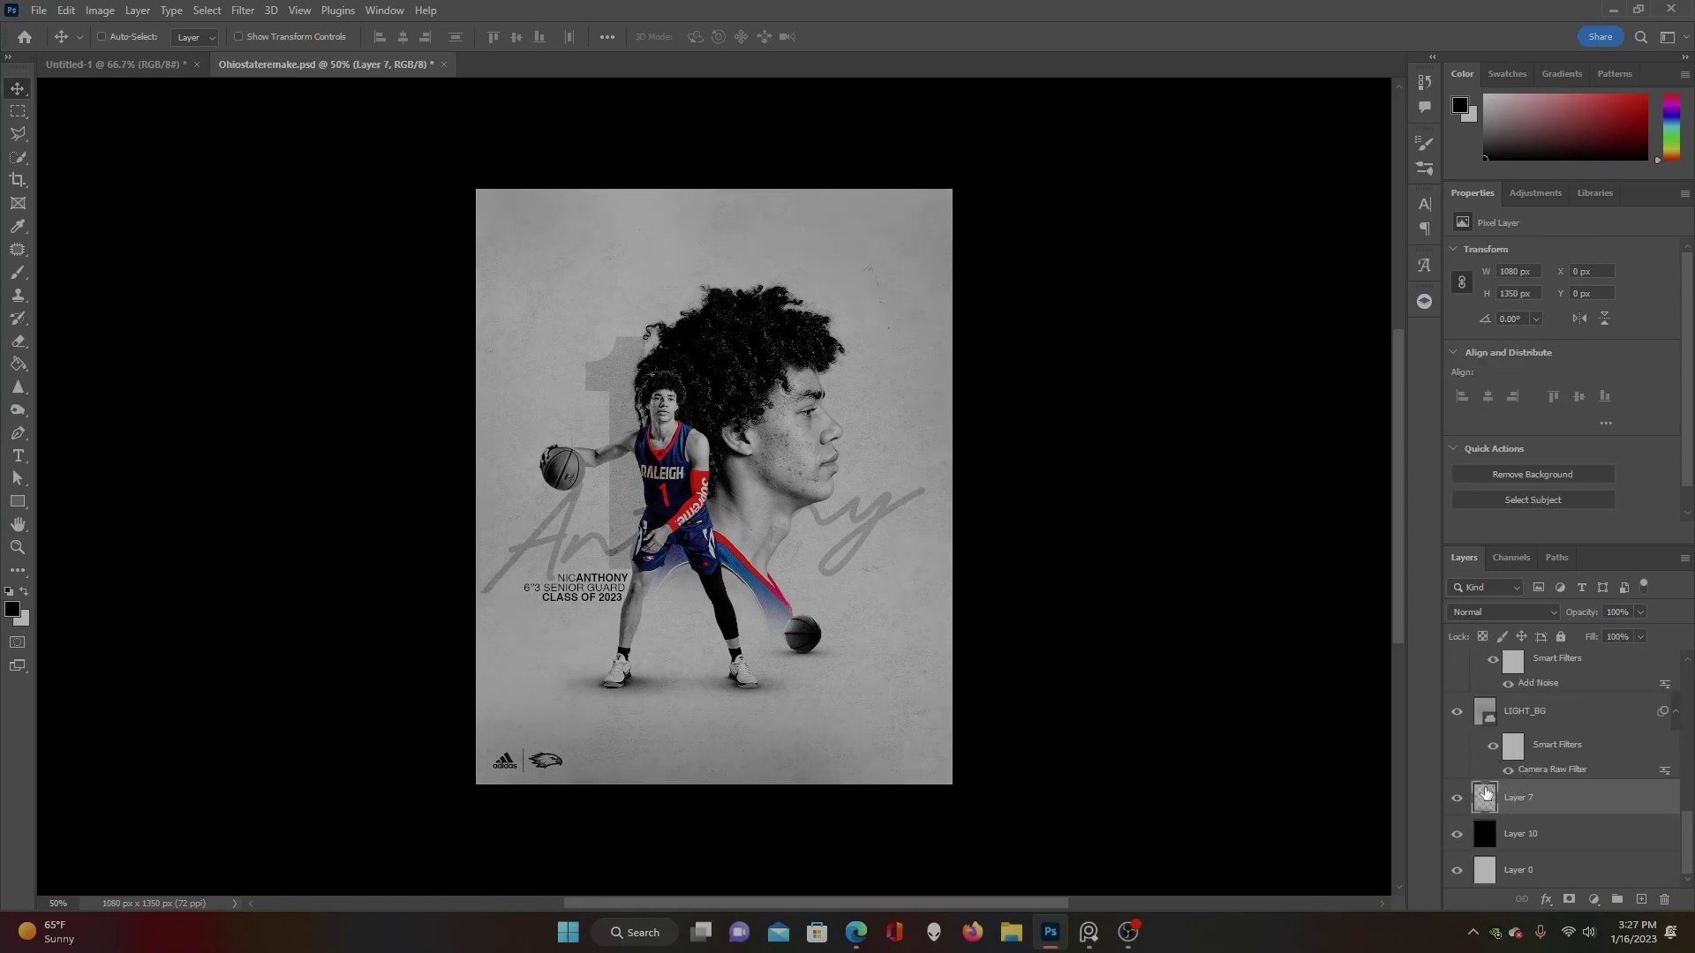
click(1457, 800)
click(1457, 799)
key(b)
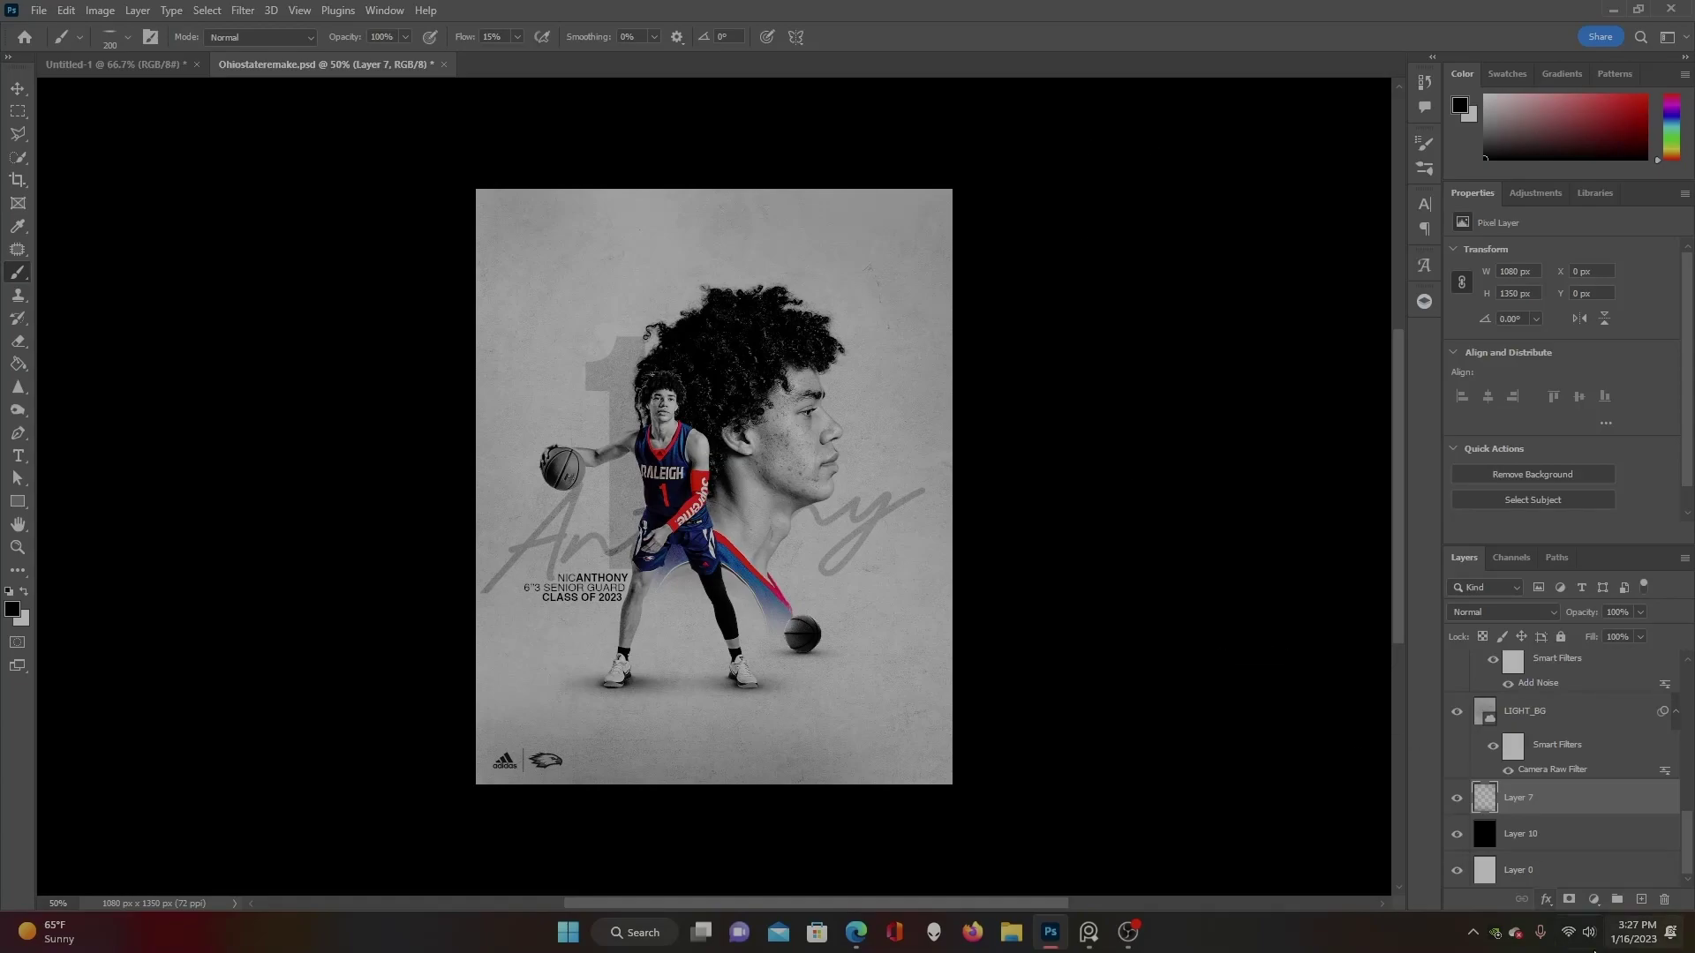
click(1458, 801)
click(1458, 801)
click(1458, 798)
click(1458, 798)
Switch to the Move tool and select Layer 6.
click(17, 89)
scroll(1554, 835, up, 5)
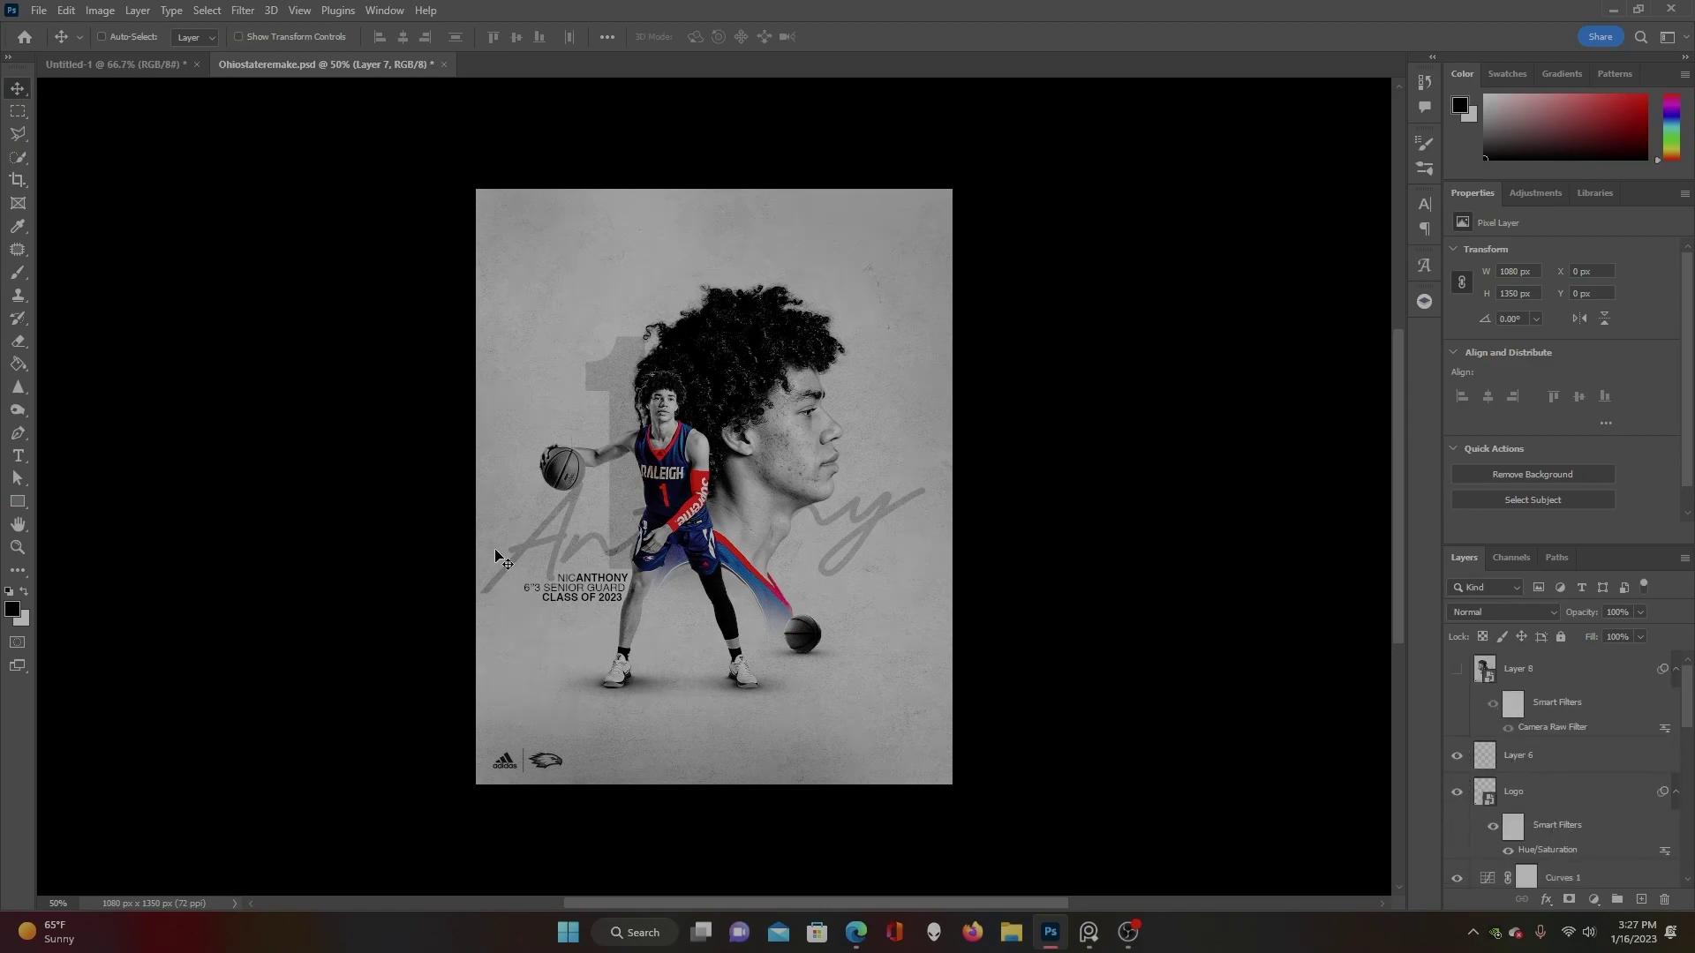
click(1539, 756)
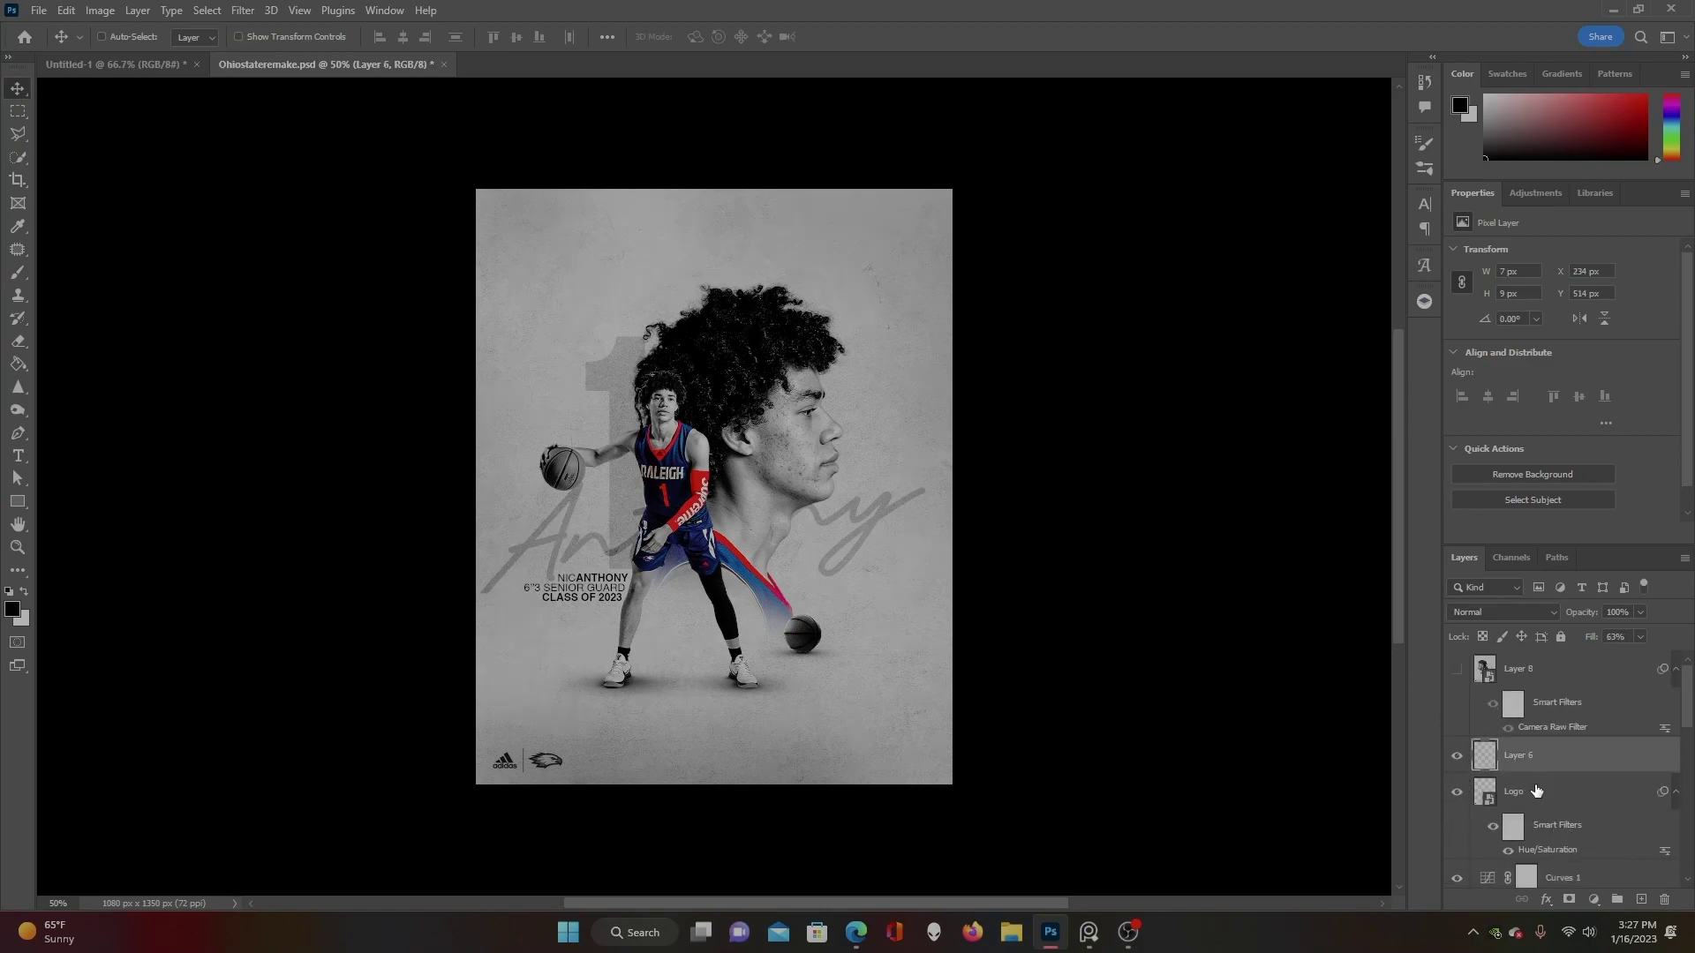
Add an Exposure adjustment layer at +0.78 and invert its mask to black.
click(1595, 900)
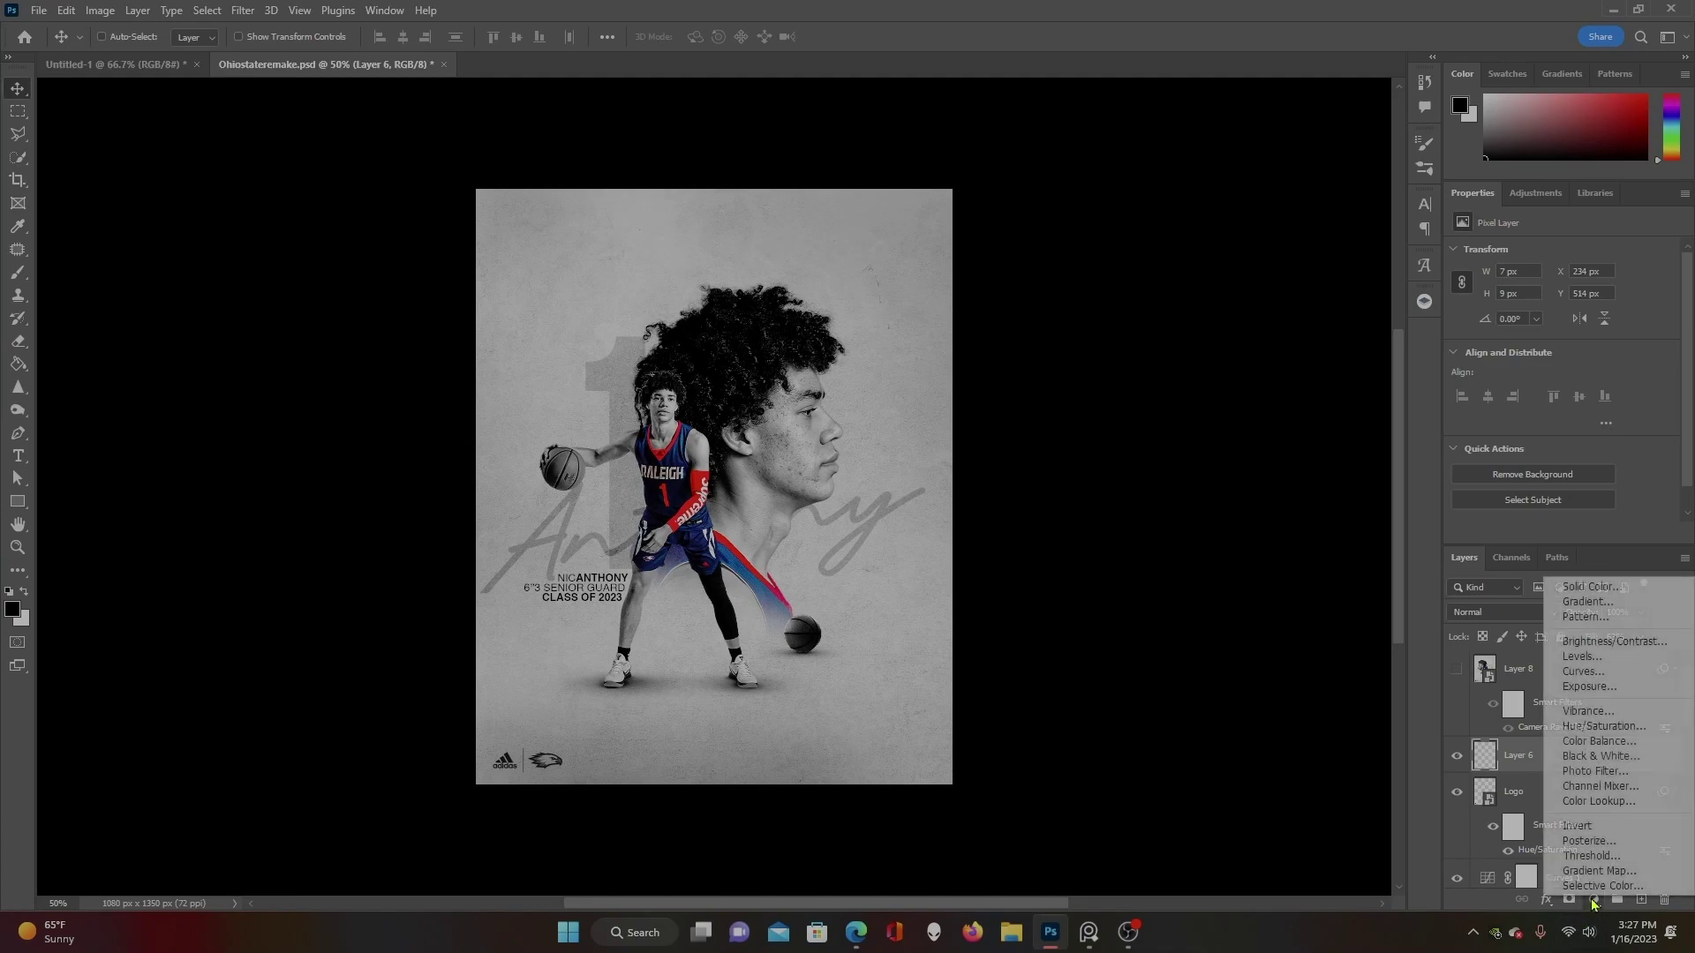
click(1582, 686)
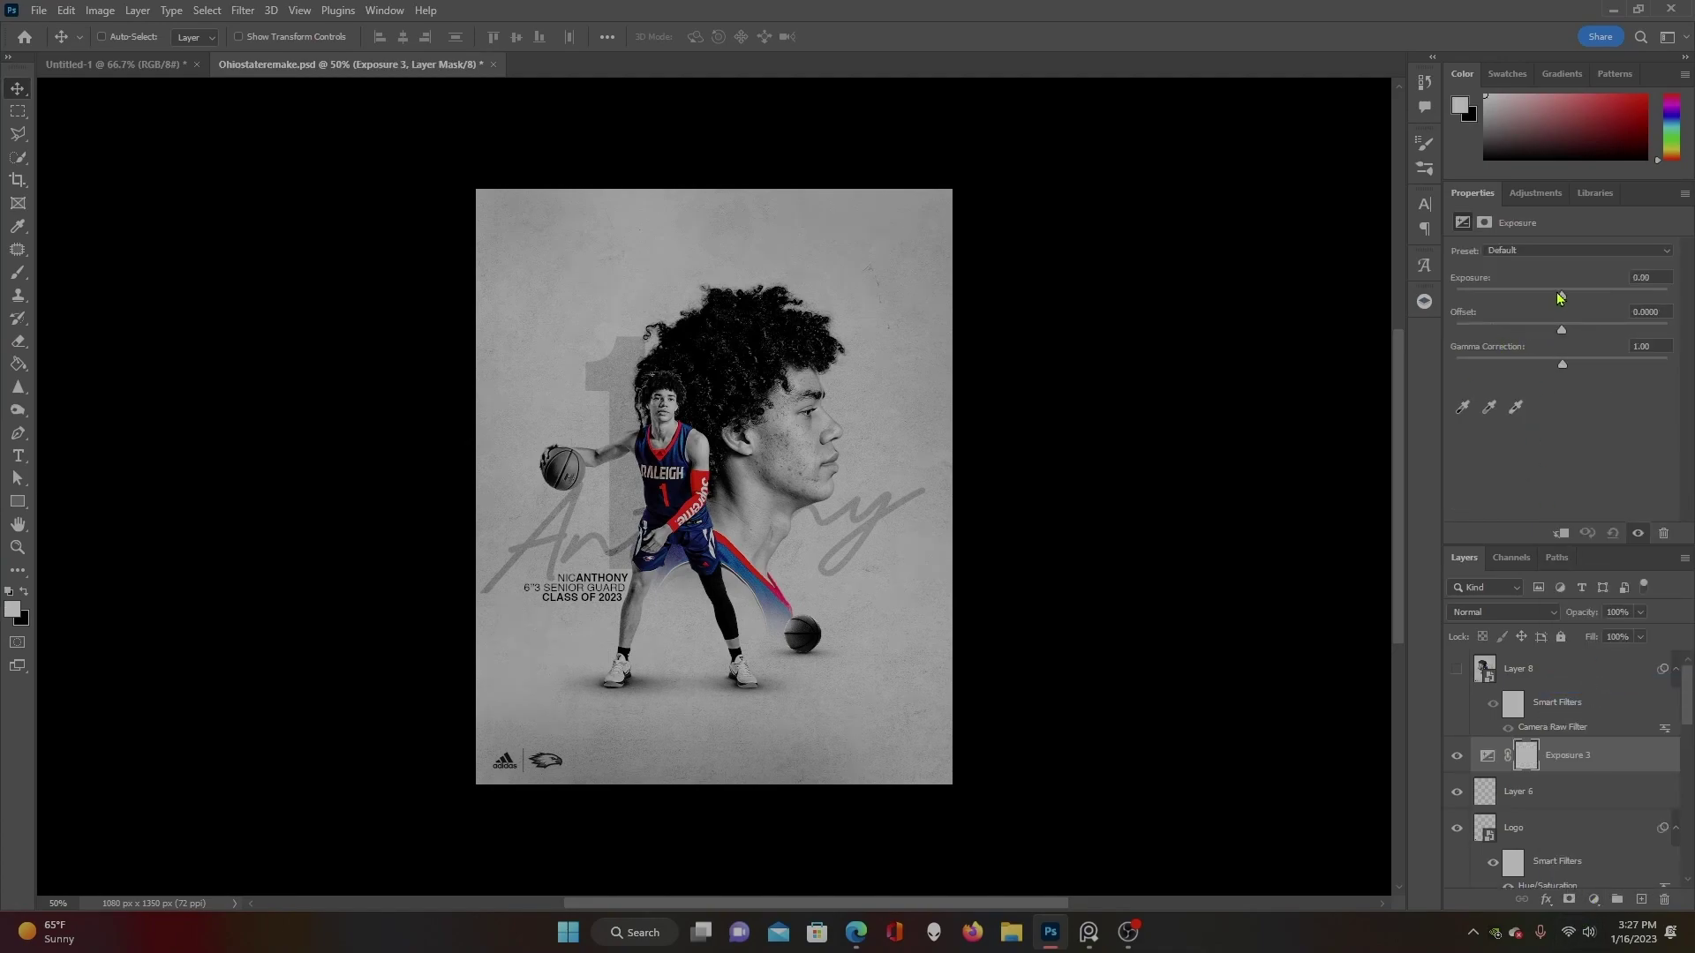
drag(1560, 299, 1575, 297)
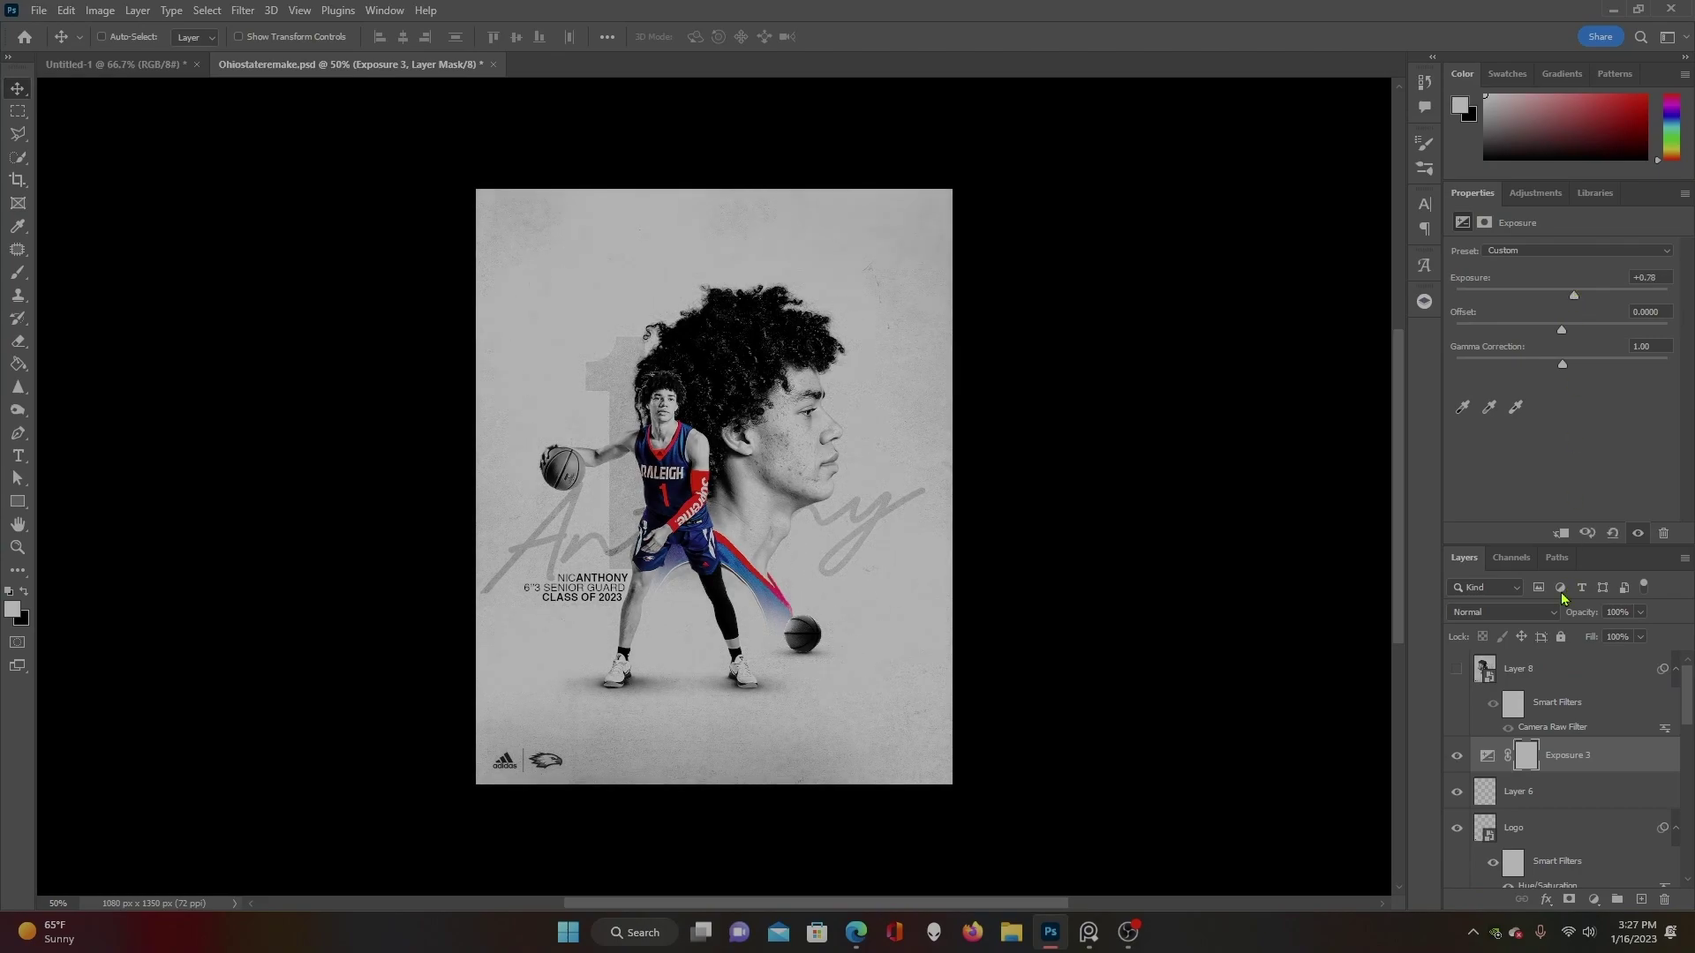
click(1522, 759)
key(ctrl+i)
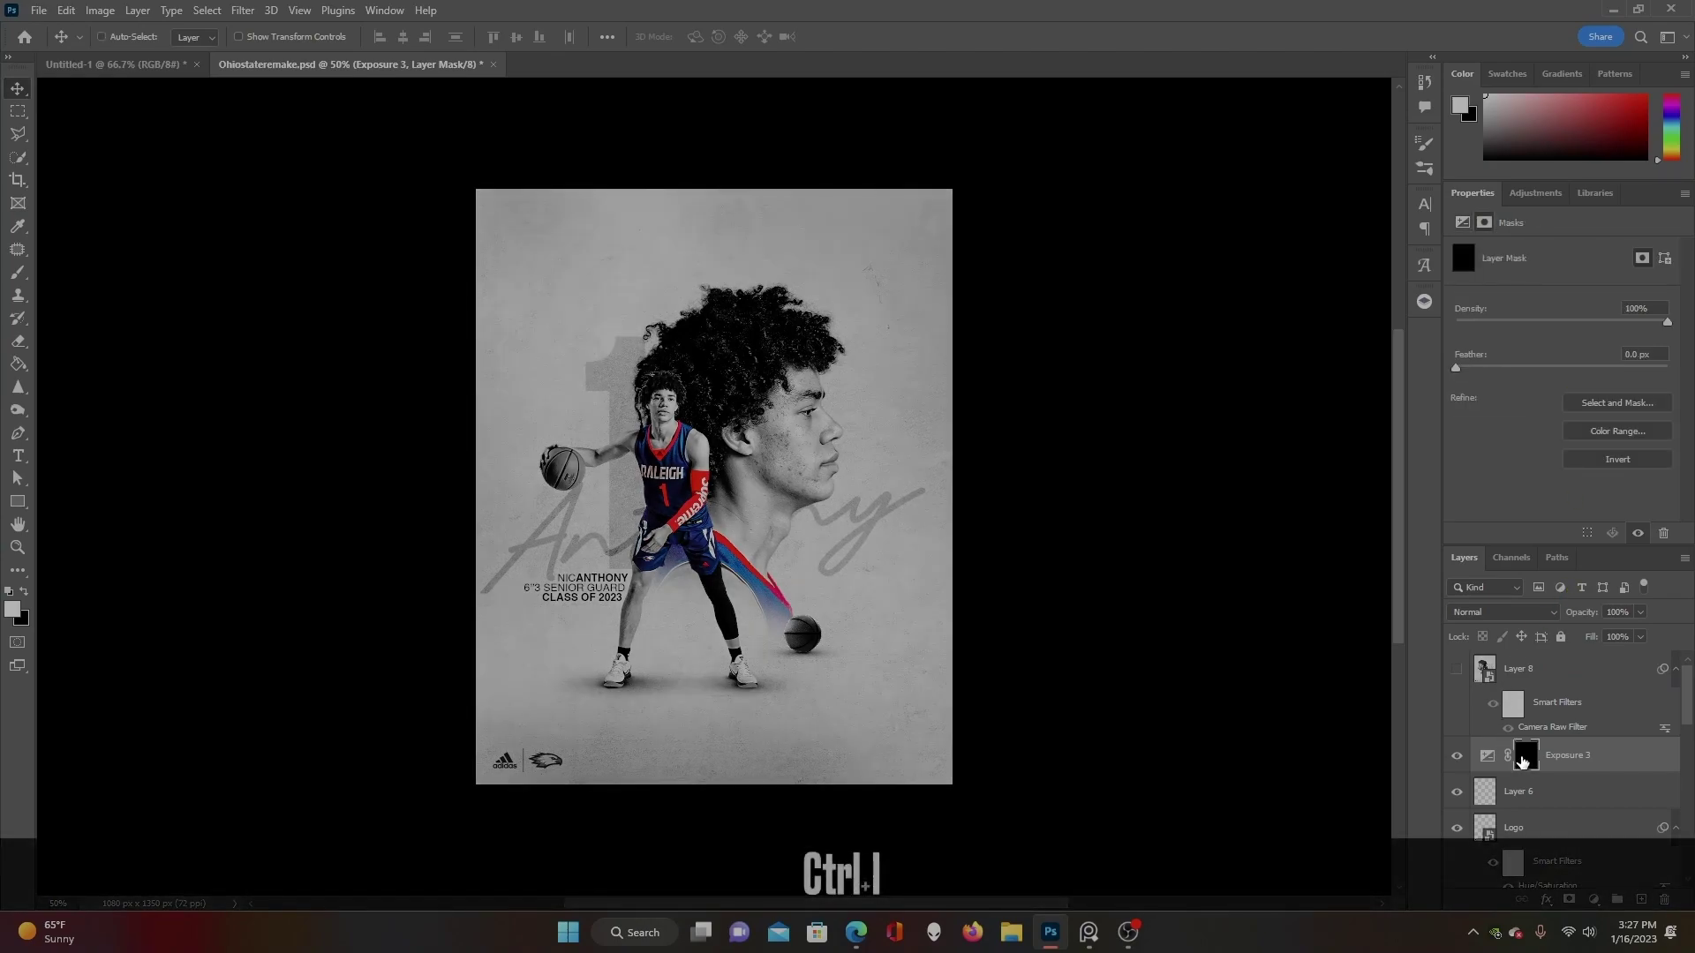
Zoom to 250% on the player and set up a 17 px brush at 100% flow.
double_click(56, 901)
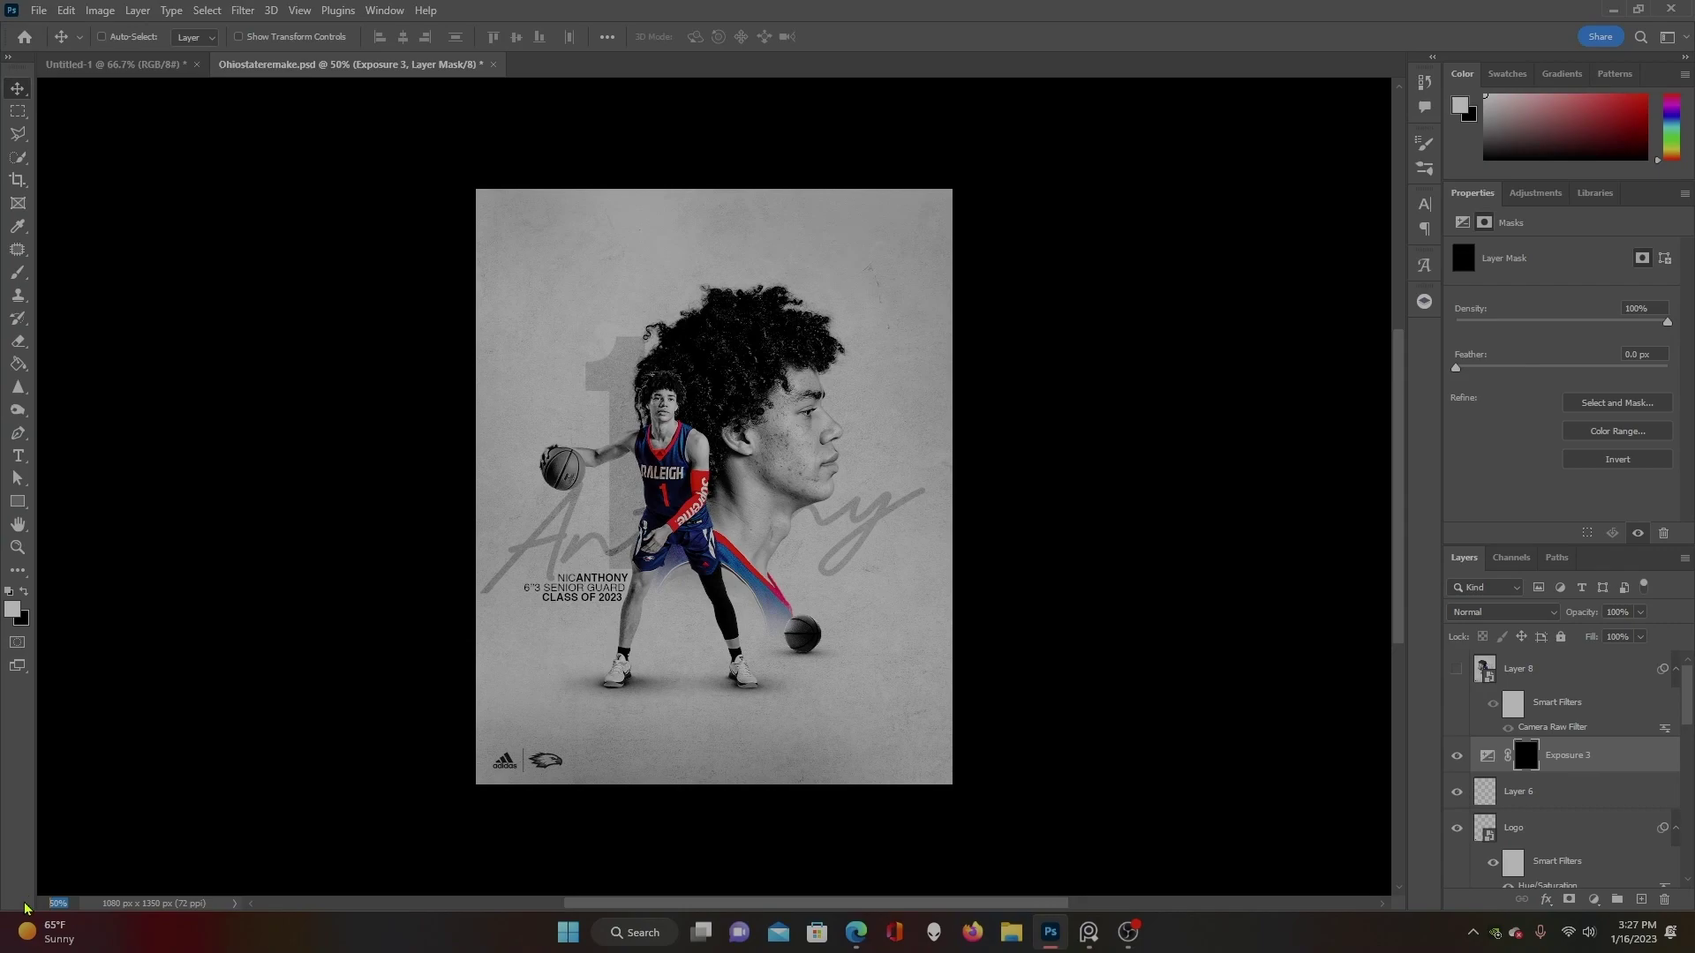
text(250)
key(Return)
key(space)
drag(421, 632, 474, 707)
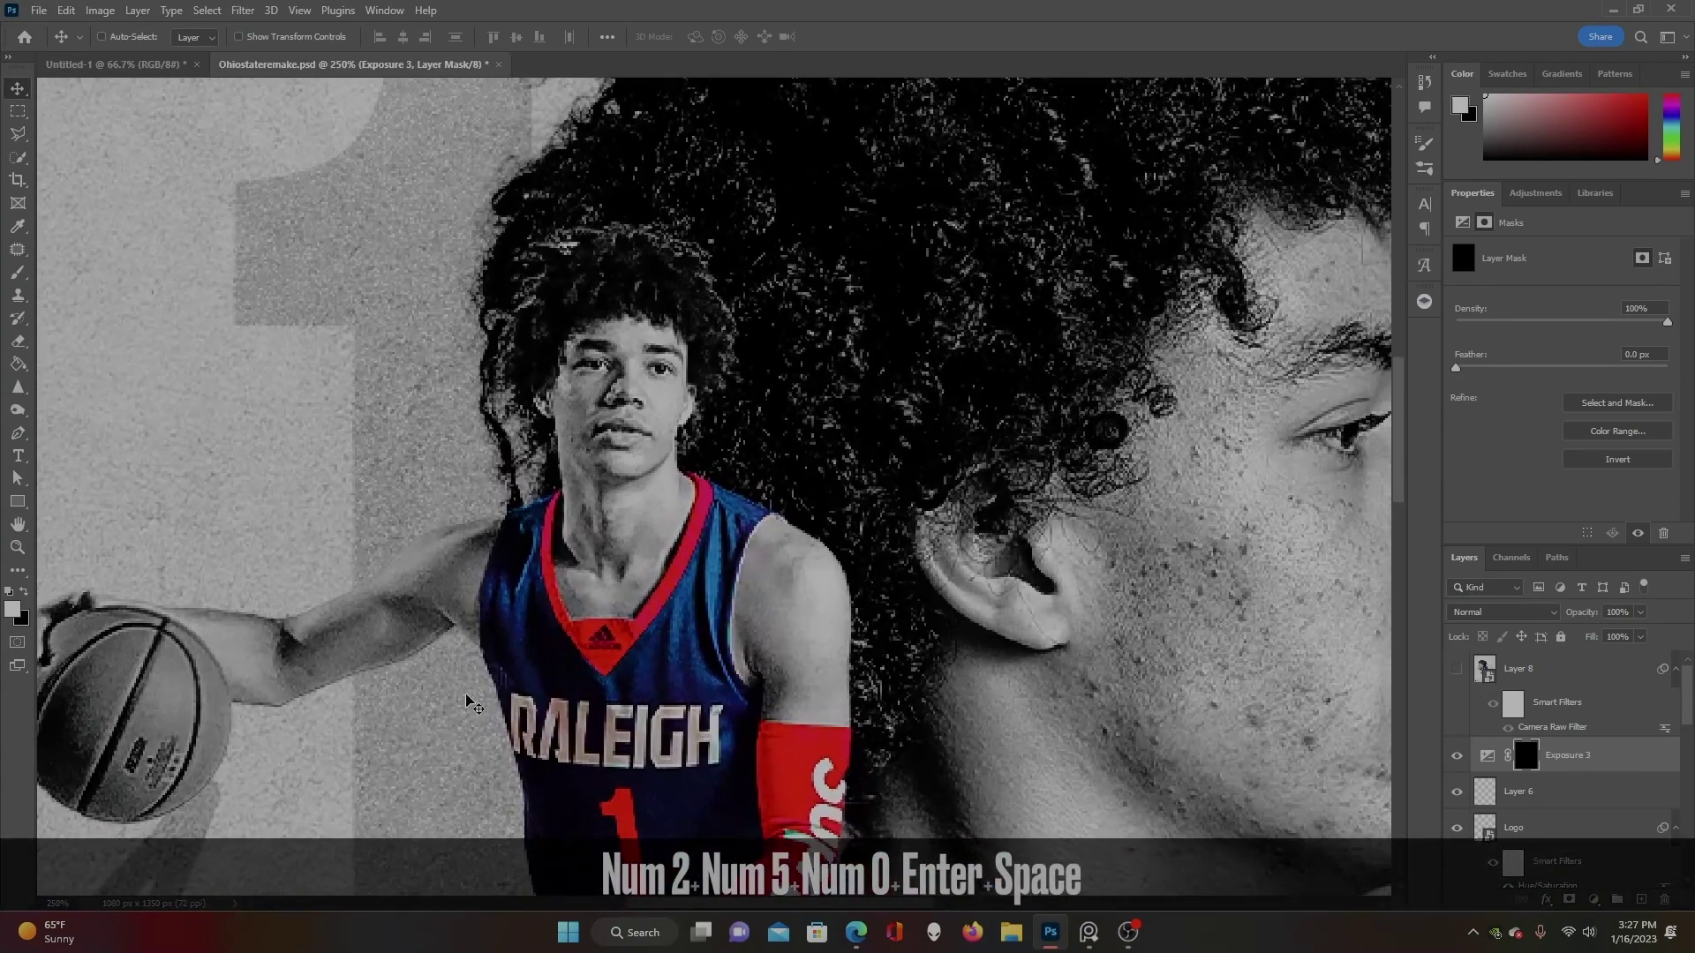
key(b)
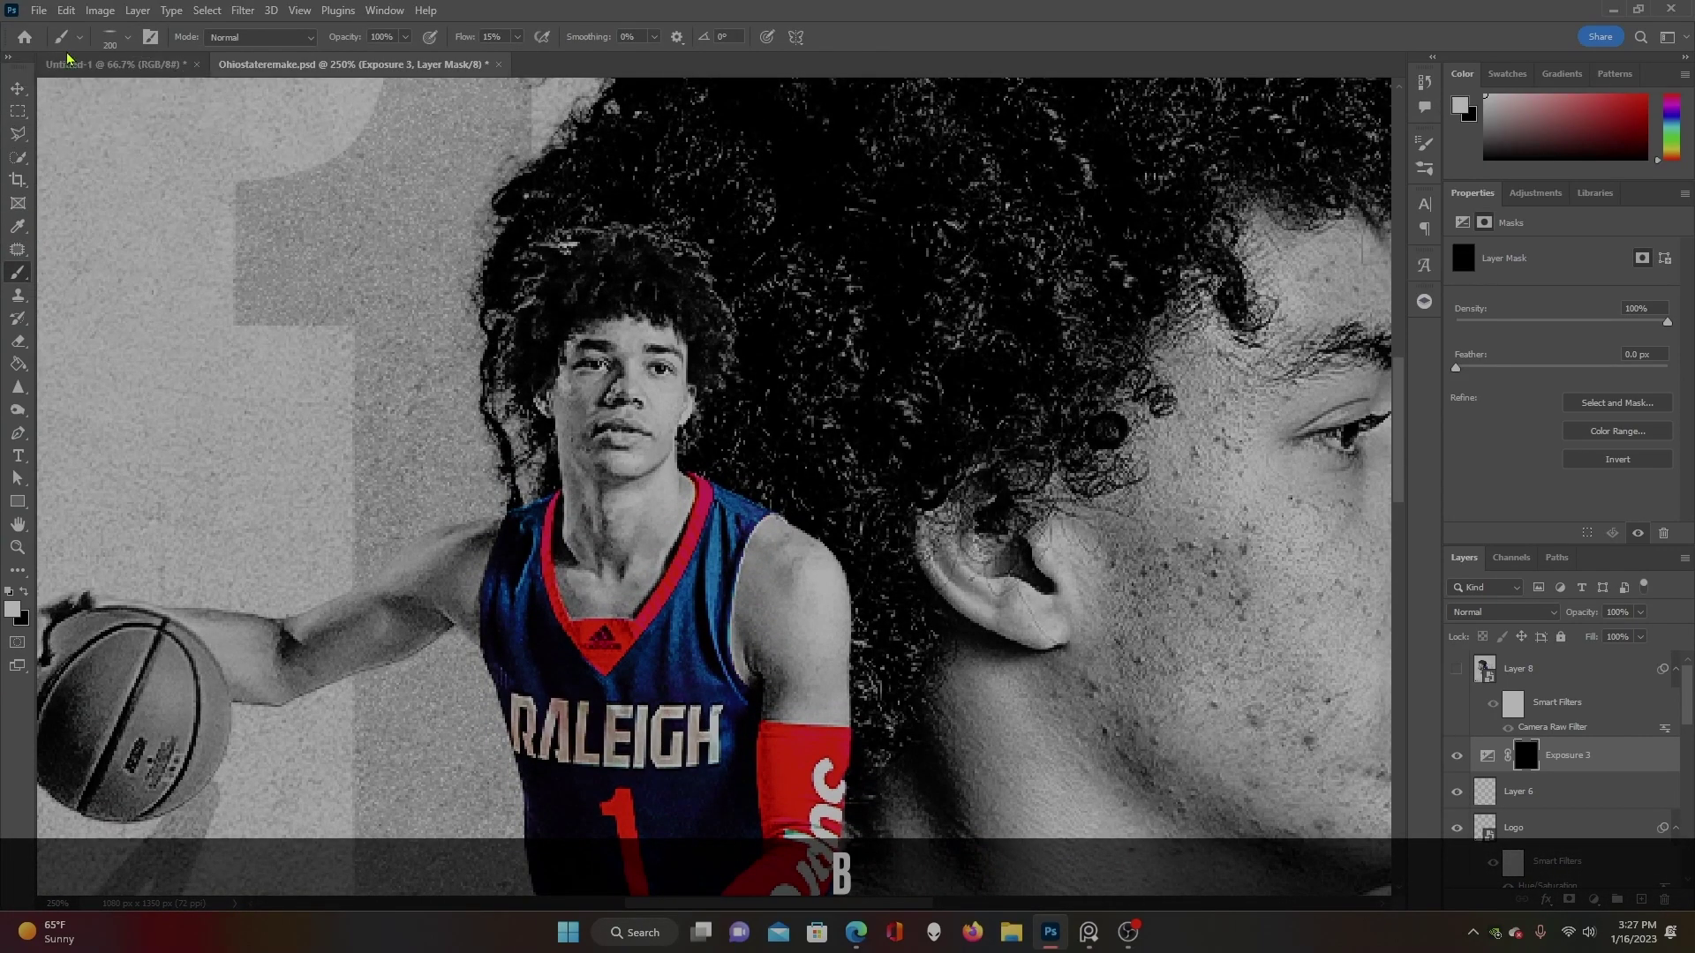
click(111, 37)
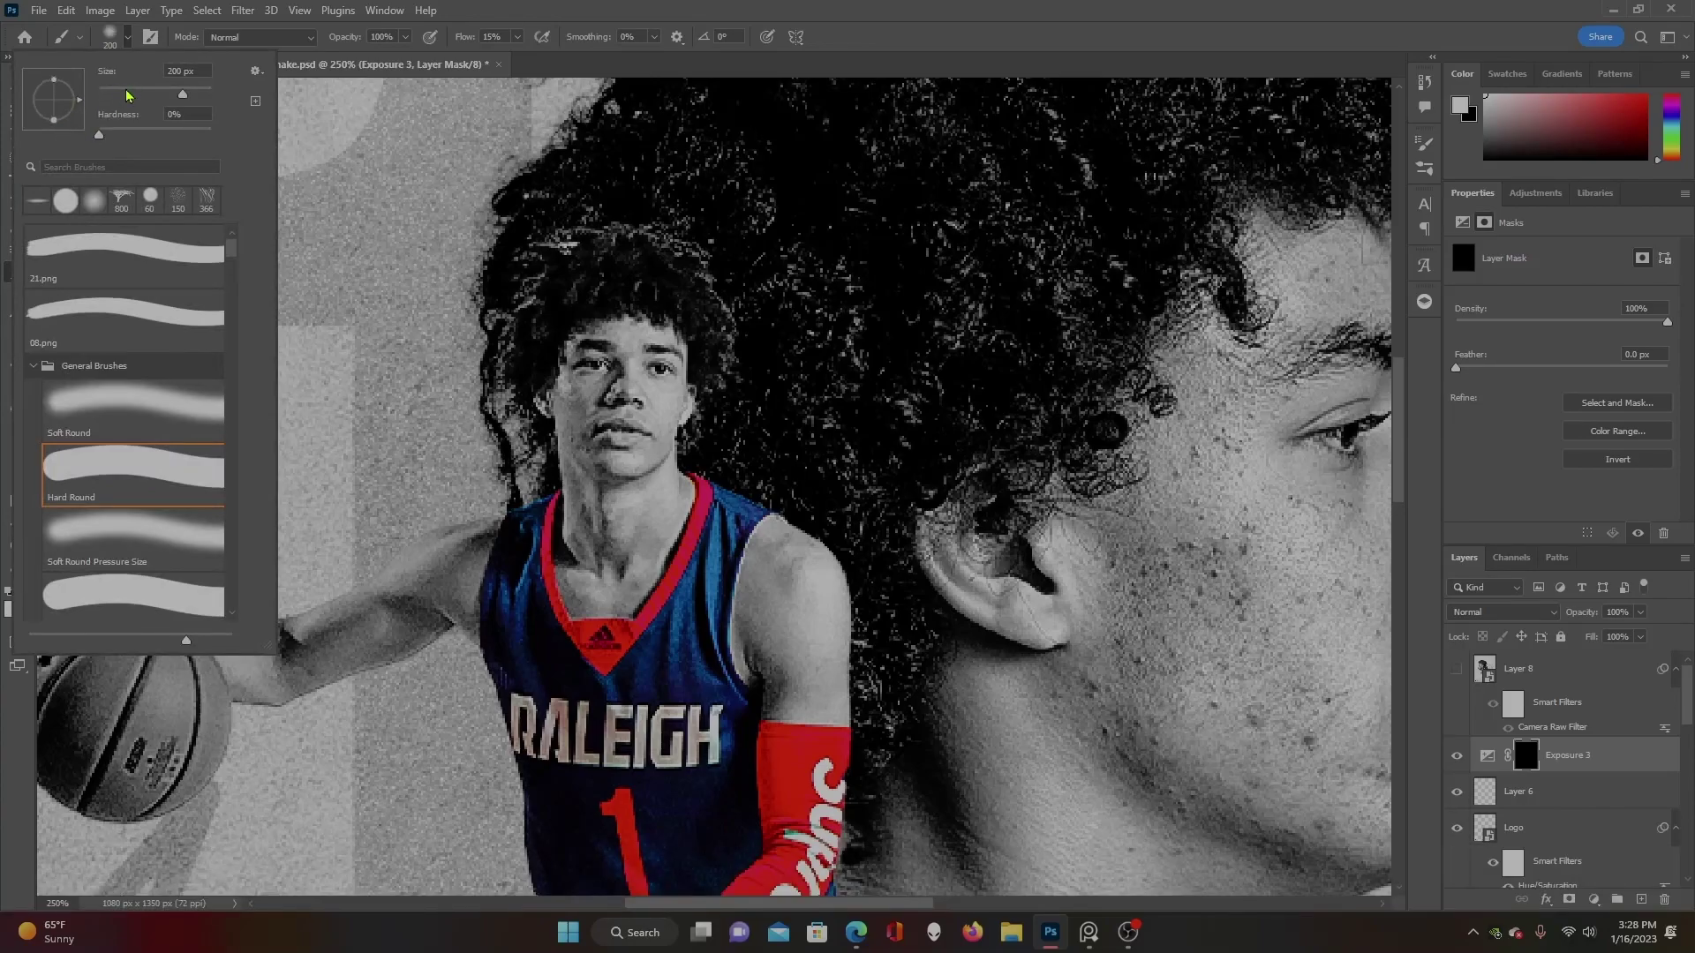
drag(126, 95, 106, 94)
click(503, 37)
click(492, 37)
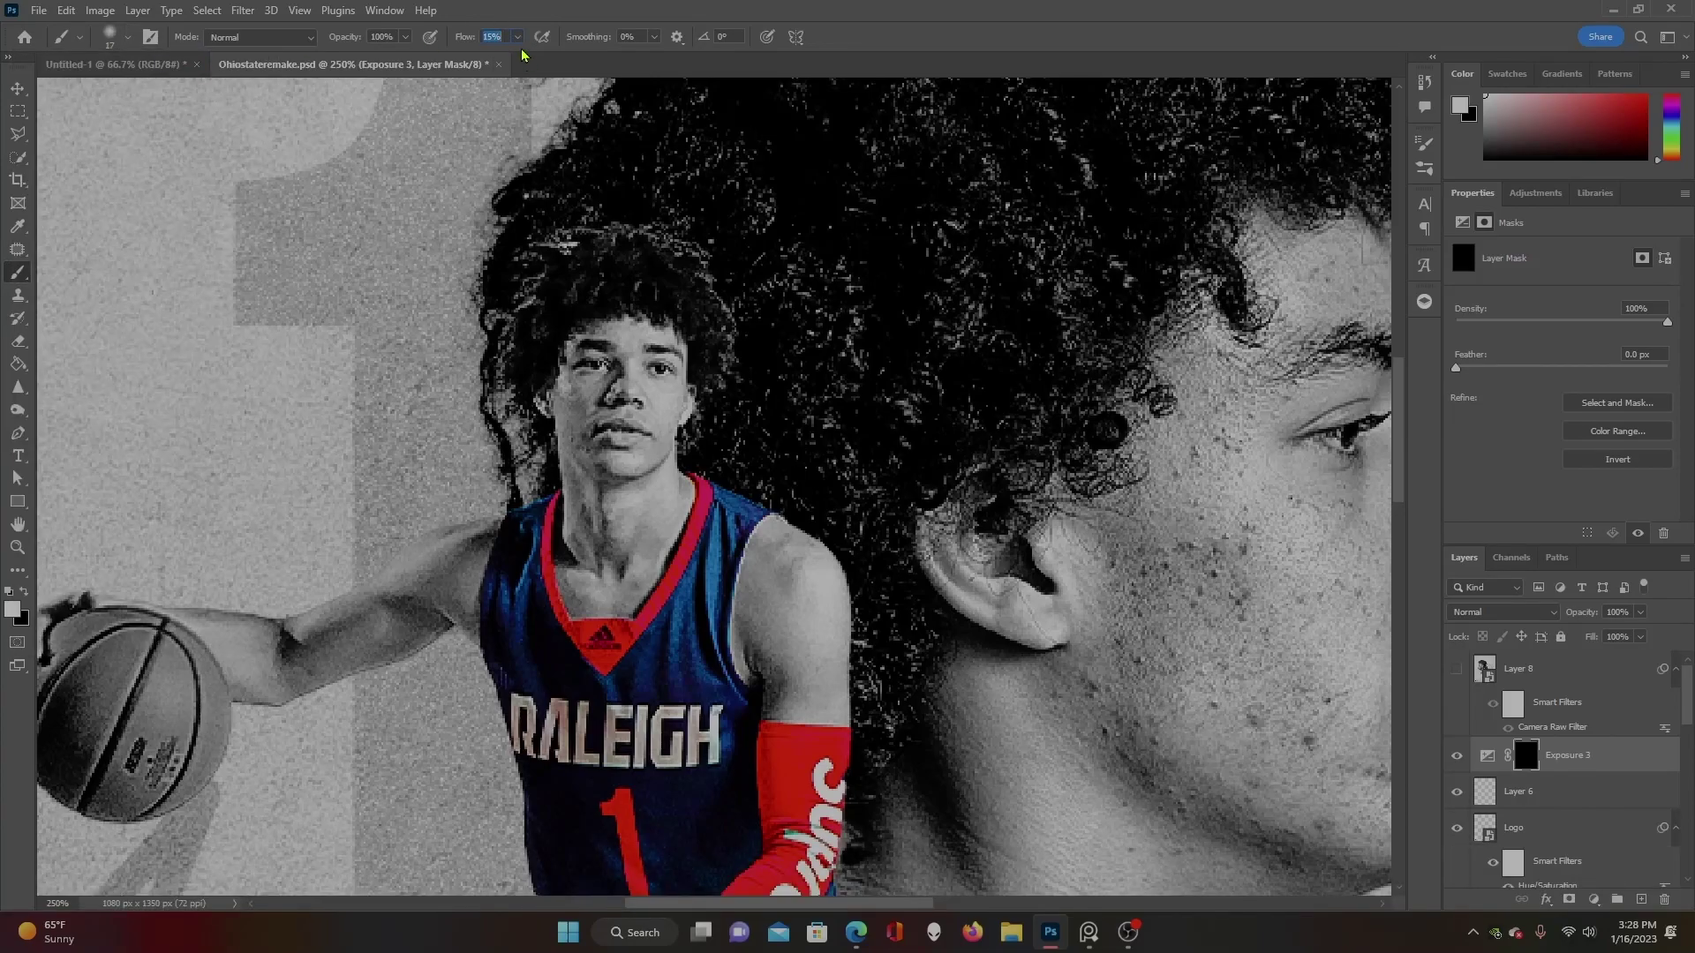
text(100)
key(Return)
Zoom to 500% on the action player and shrink the brush for fine detail.
scroll(597, 702, down, 5)
key(space)
mouse_move(629, 500)
mouse_down()
mouse_move(828, 728)
mouse_move(440, 695)
mouse_up()
key(bracketleft)
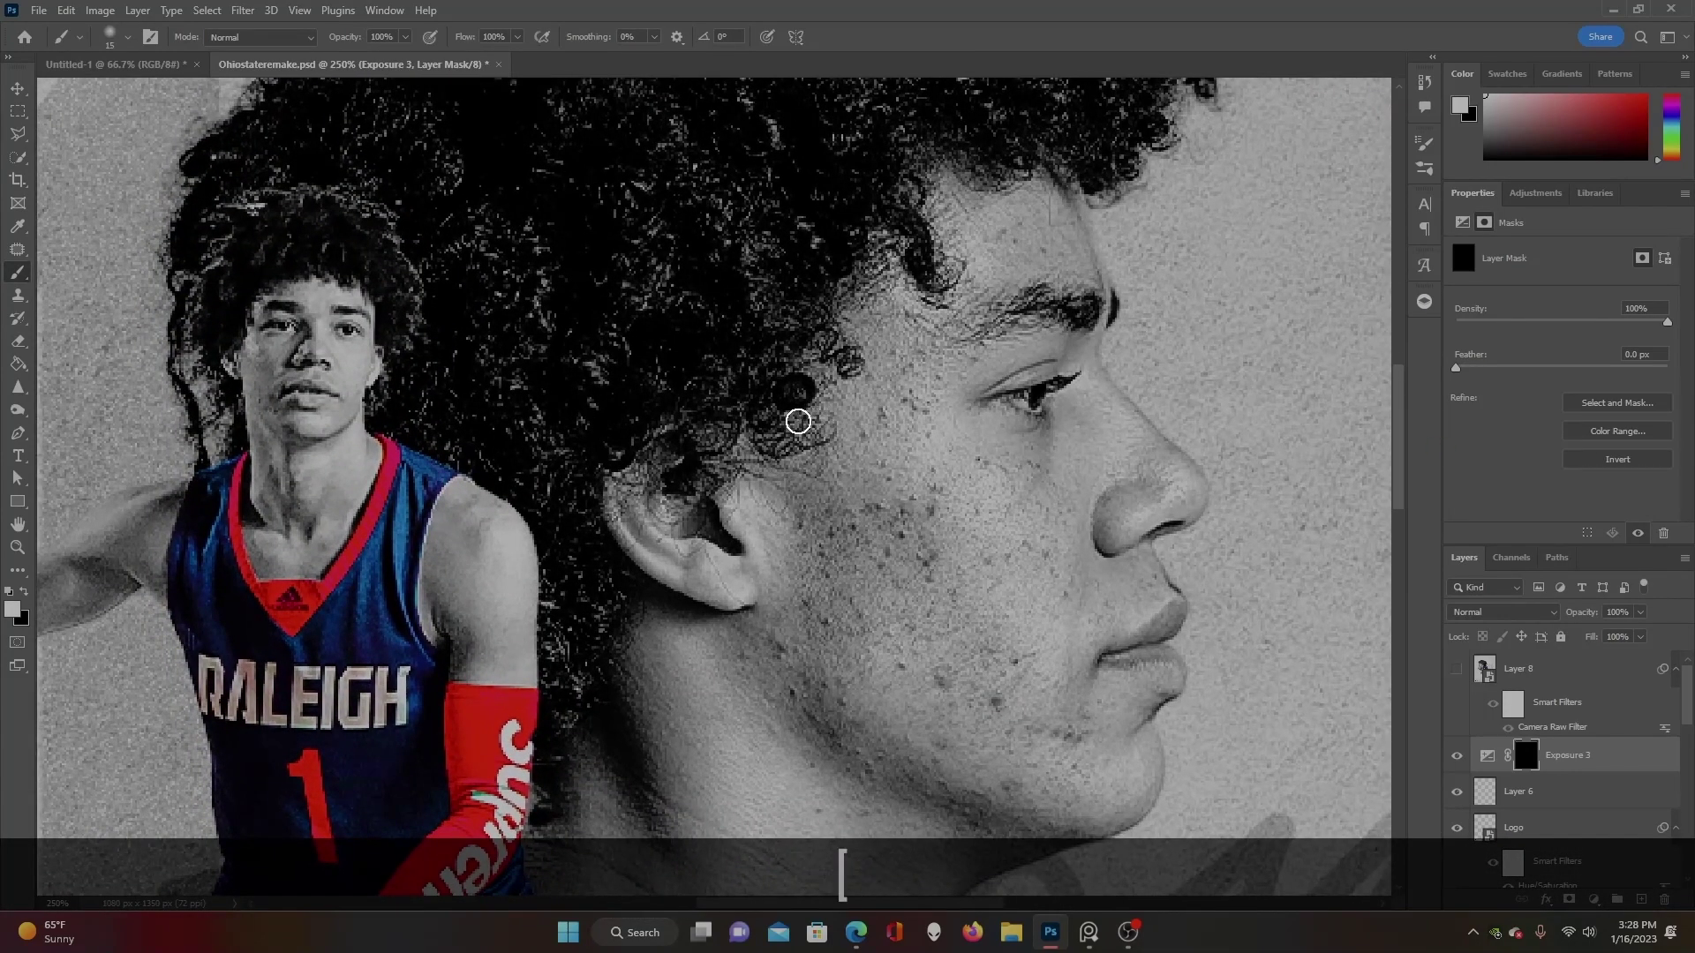
key(bracketleft)
key(bracketleft)
key(bracketleft)
key(bracketleft)
key(bracketleft)
key(bracketleft)
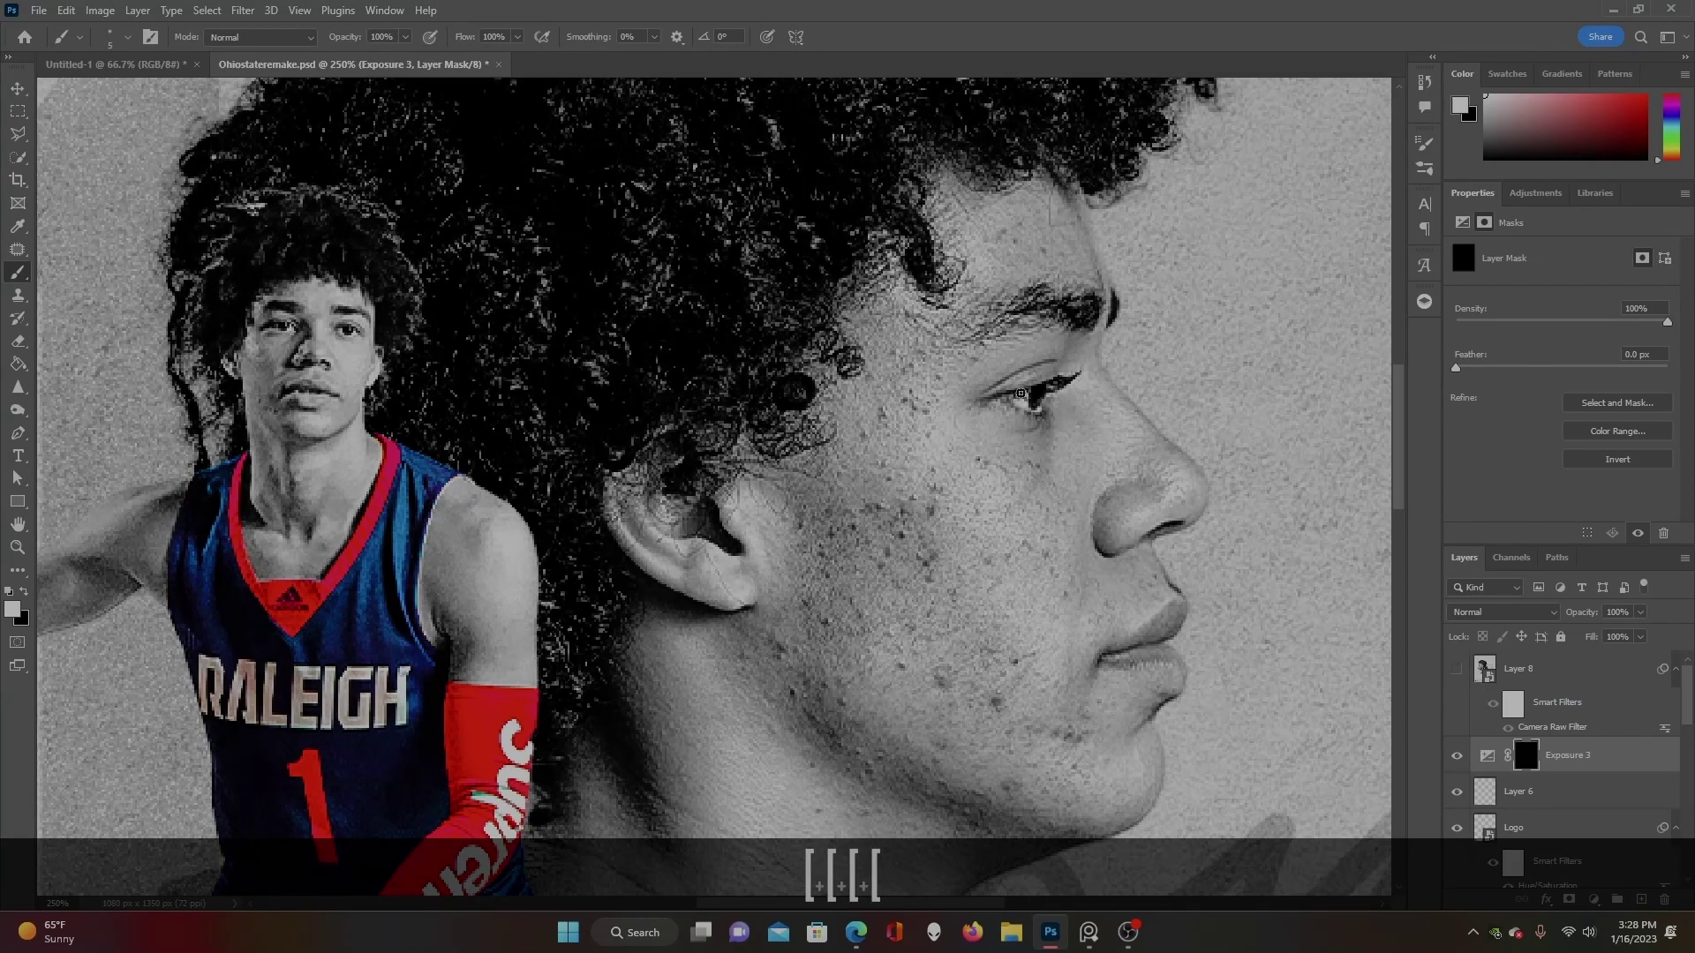
drag(764, 571, 1064, 521)
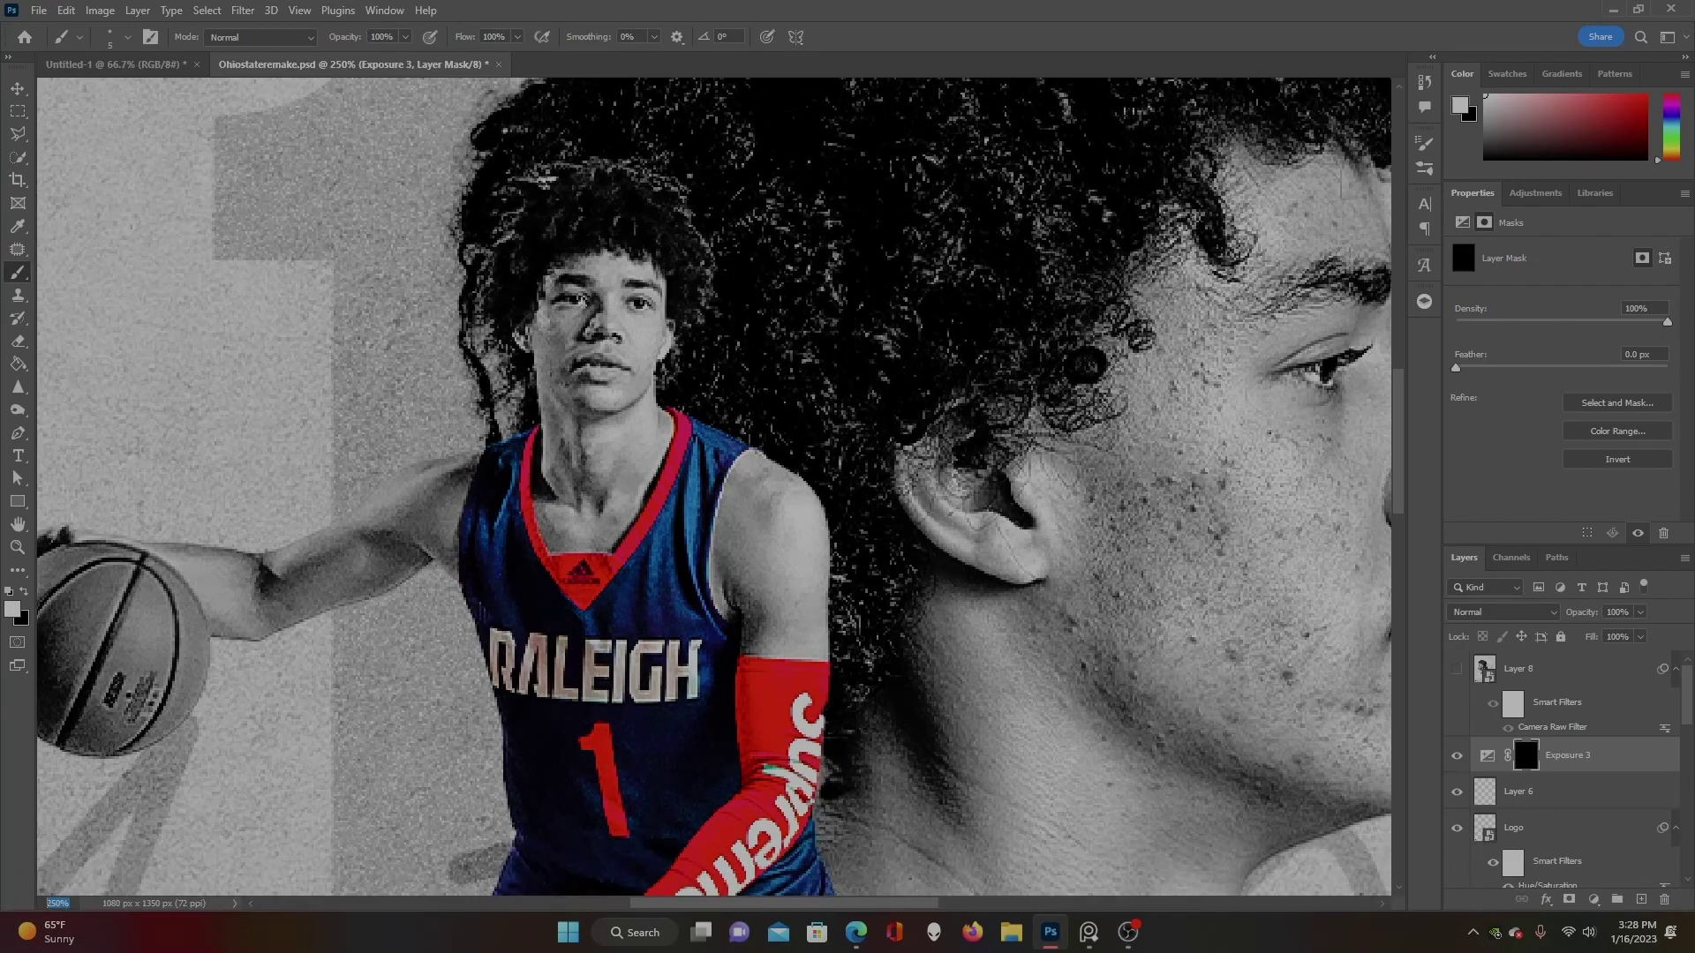
text(500)
key(Return)
scroll(435, 227, up, 3)
Paint white on the mask over the RALEIGH jersey letters, then fit the poster on screen.
key(bracketleft)
key(bracketleft)
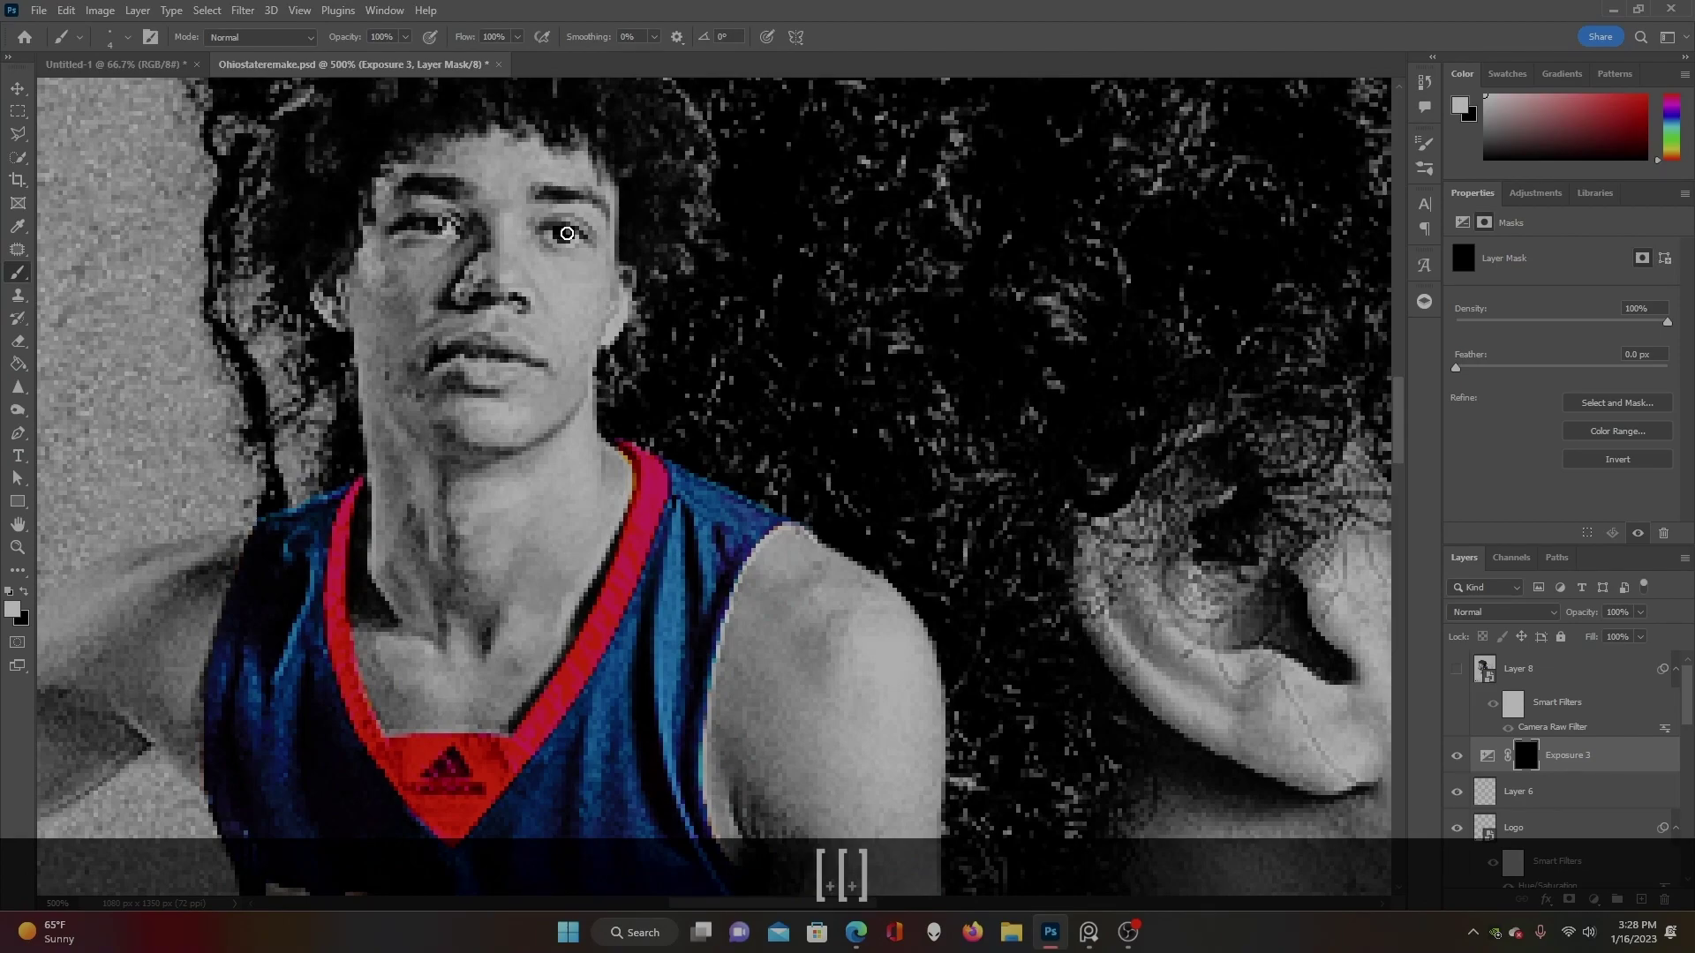
scroll(617, 485, down, 2)
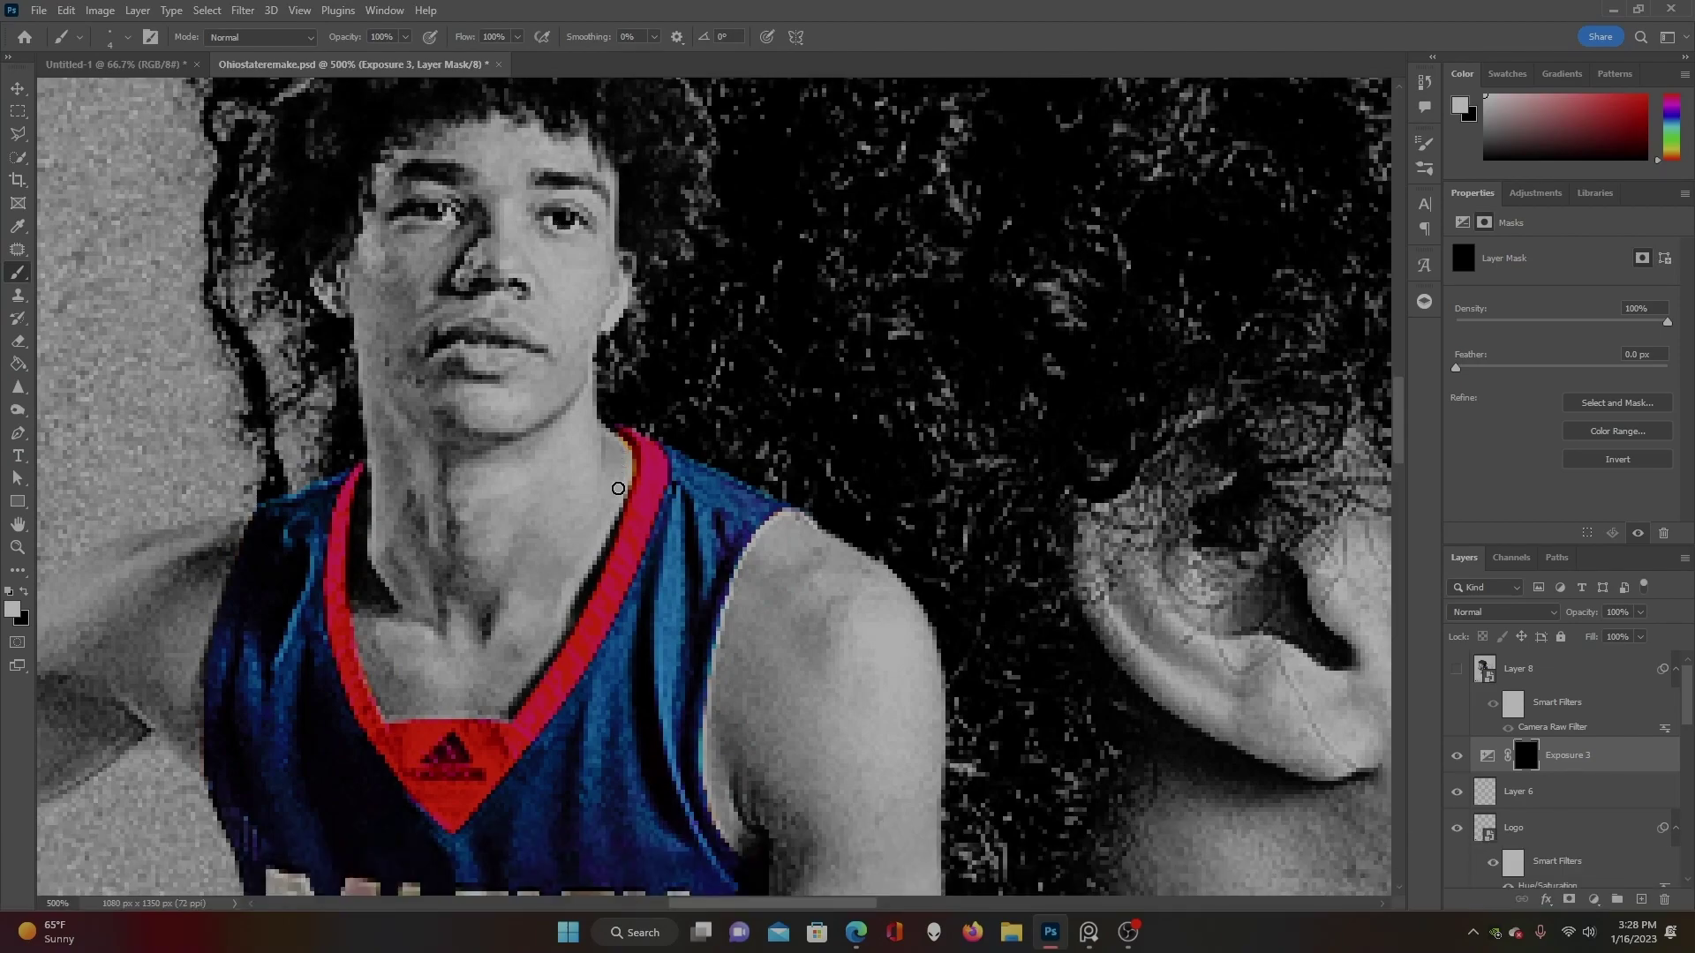
key(space)
drag(617, 758, 781, 210)
key(bracketright)
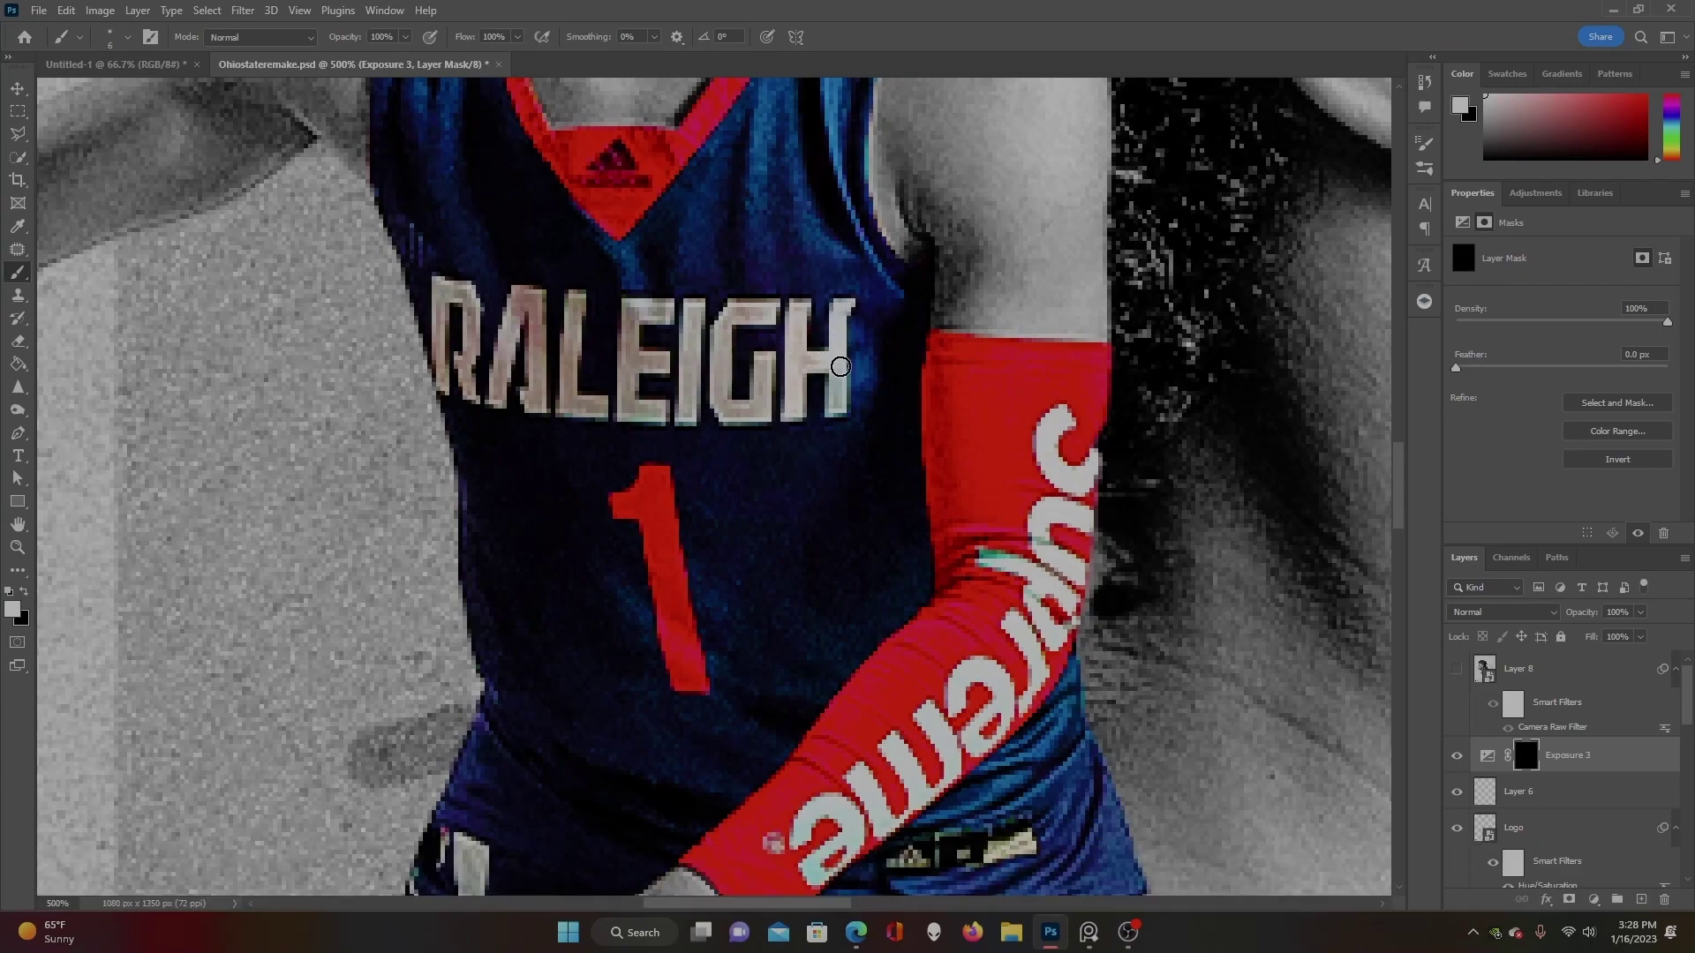
mouse_move(764, 367)
mouse_down()
mouse_move(747, 410)
mouse_move(718, 325)
mouse_move(691, 330)
mouse_move(657, 414)
mouse_move(634, 313)
mouse_move(638, 364)
mouse_move(572, 303)
mouse_move(599, 406)
mouse_move(532, 401)
mouse_move(521, 304)
mouse_move(468, 397)
mouse_move(474, 356)
mouse_move(437, 336)
mouse_up()
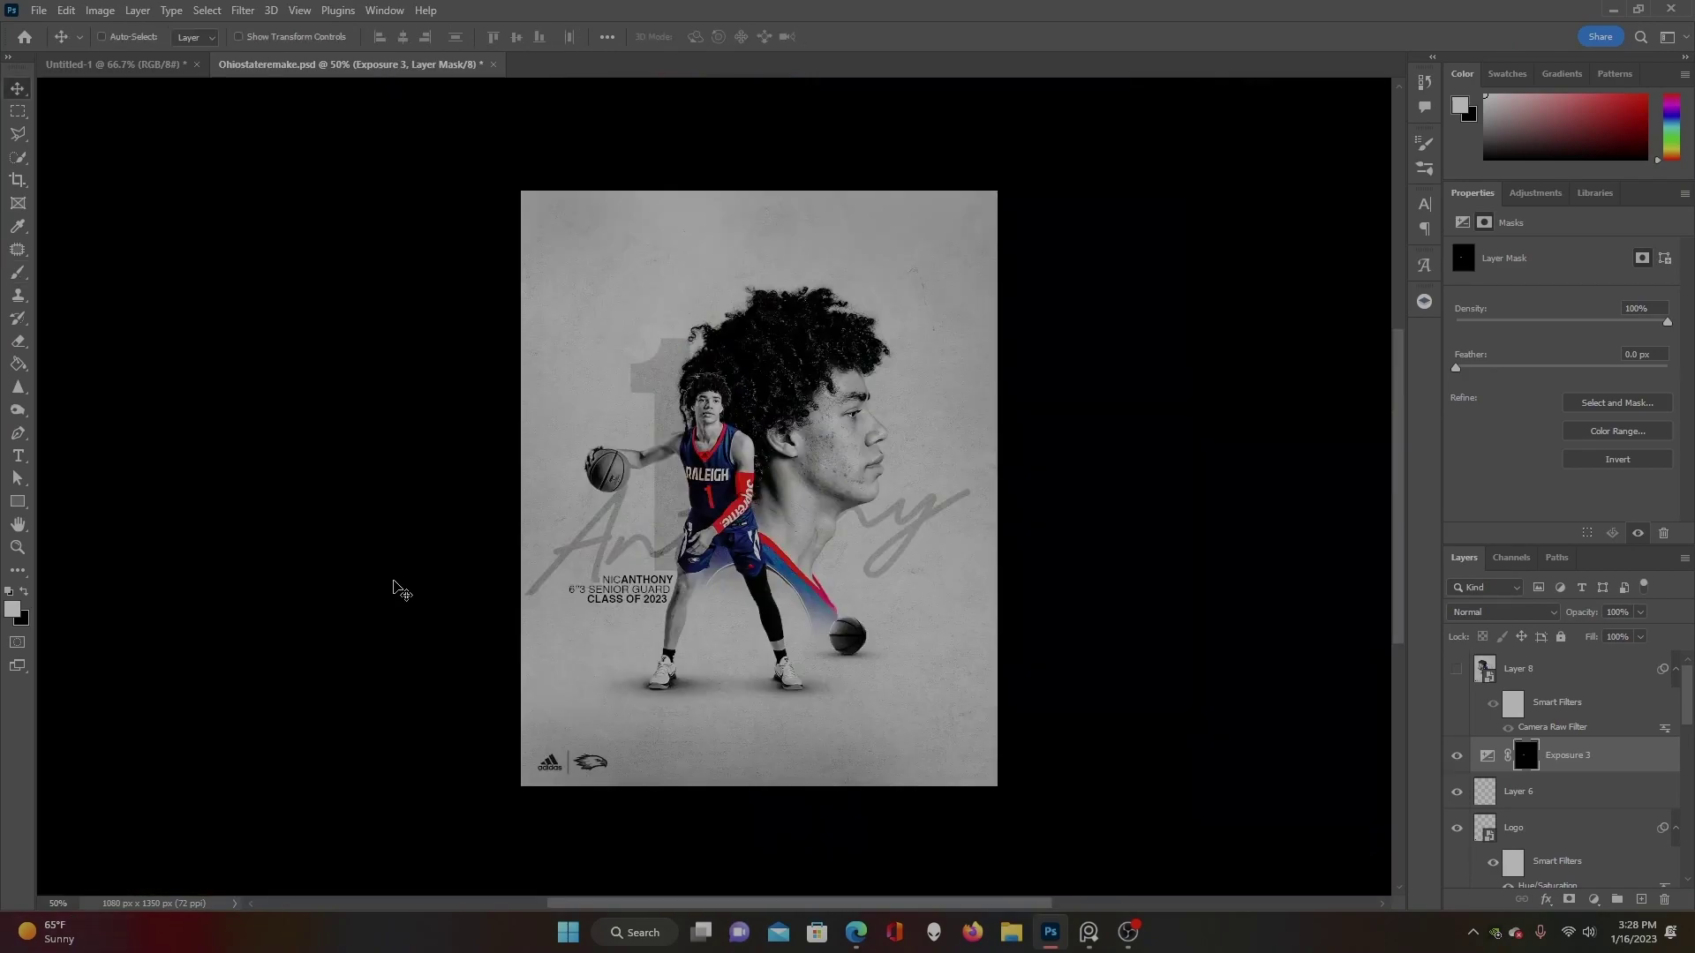
key(ctrl+KP_0)
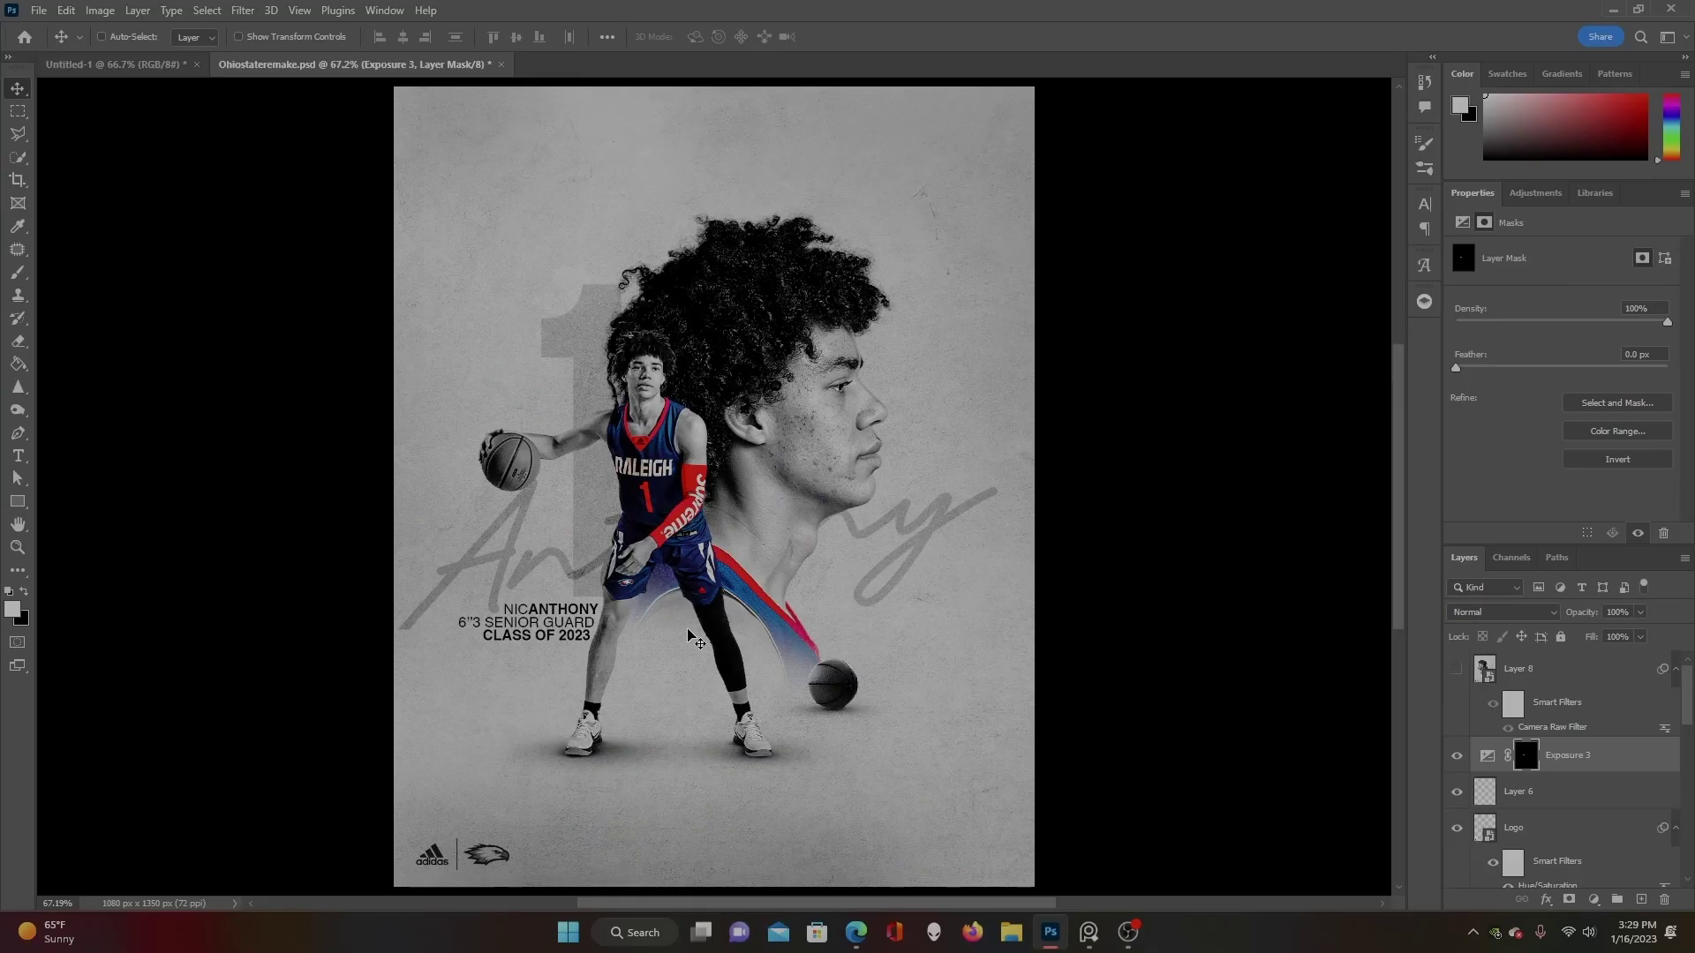
Add an empty Layer 14 above Exposure 3 and stamp the merged poster onto it with Apply Image.
scroll(638, 668, down, 1)
key(ctrl+minus)
click(1488, 755)
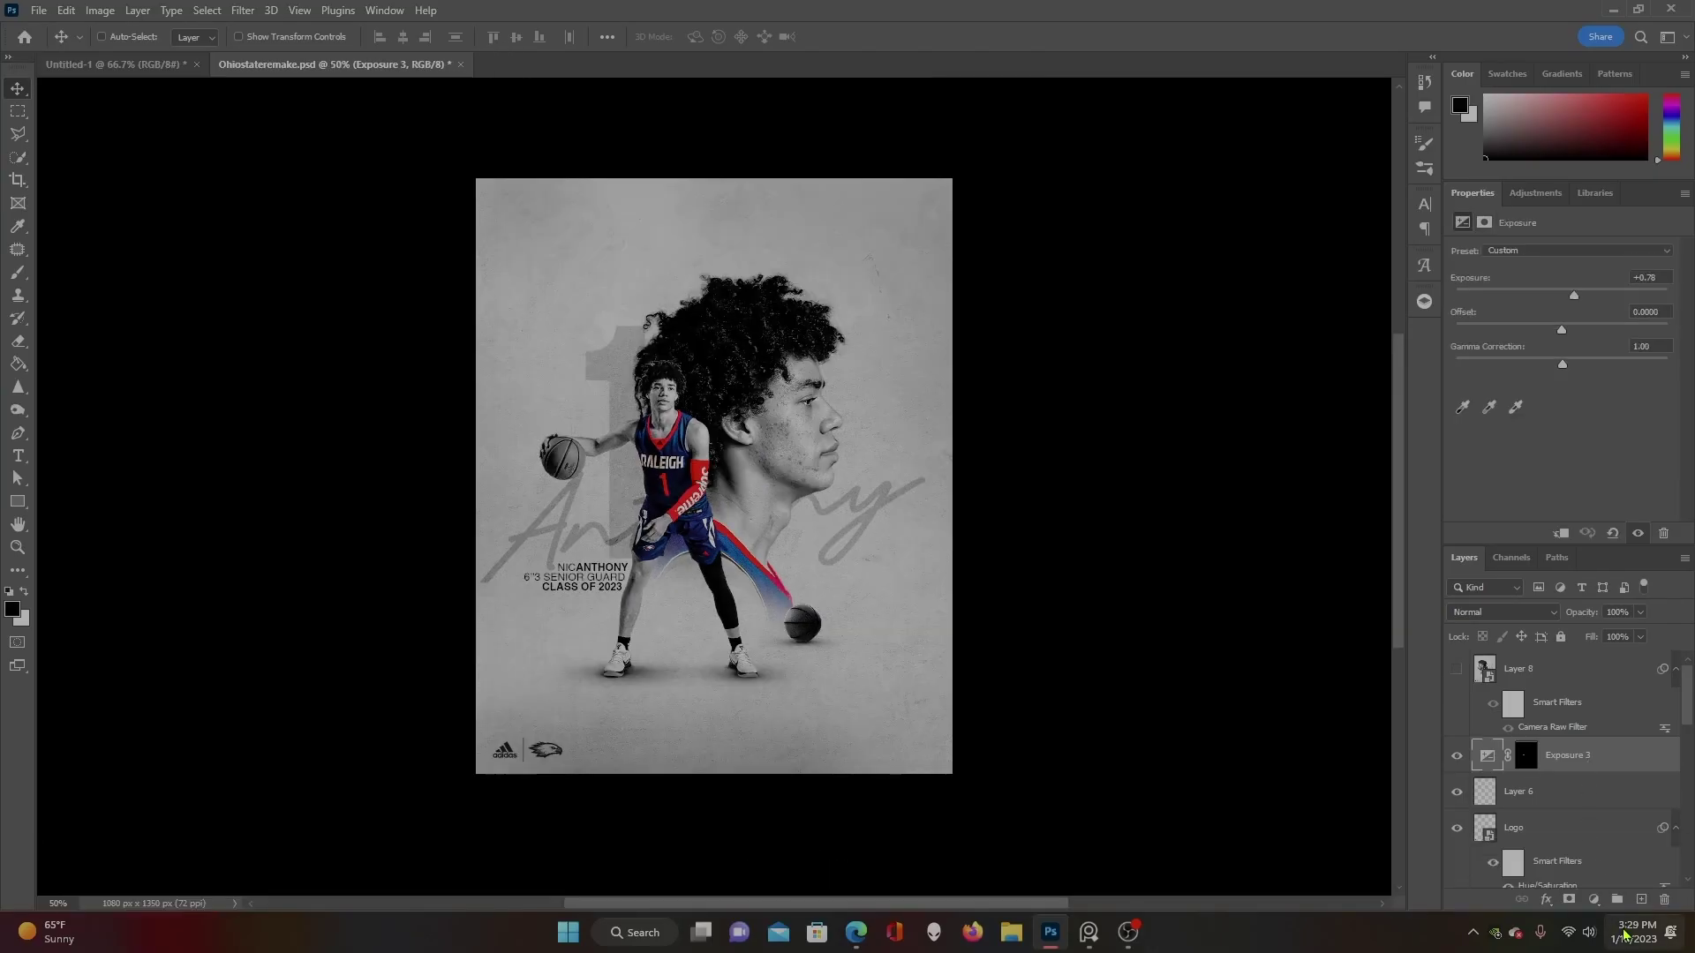
click(1640, 902)
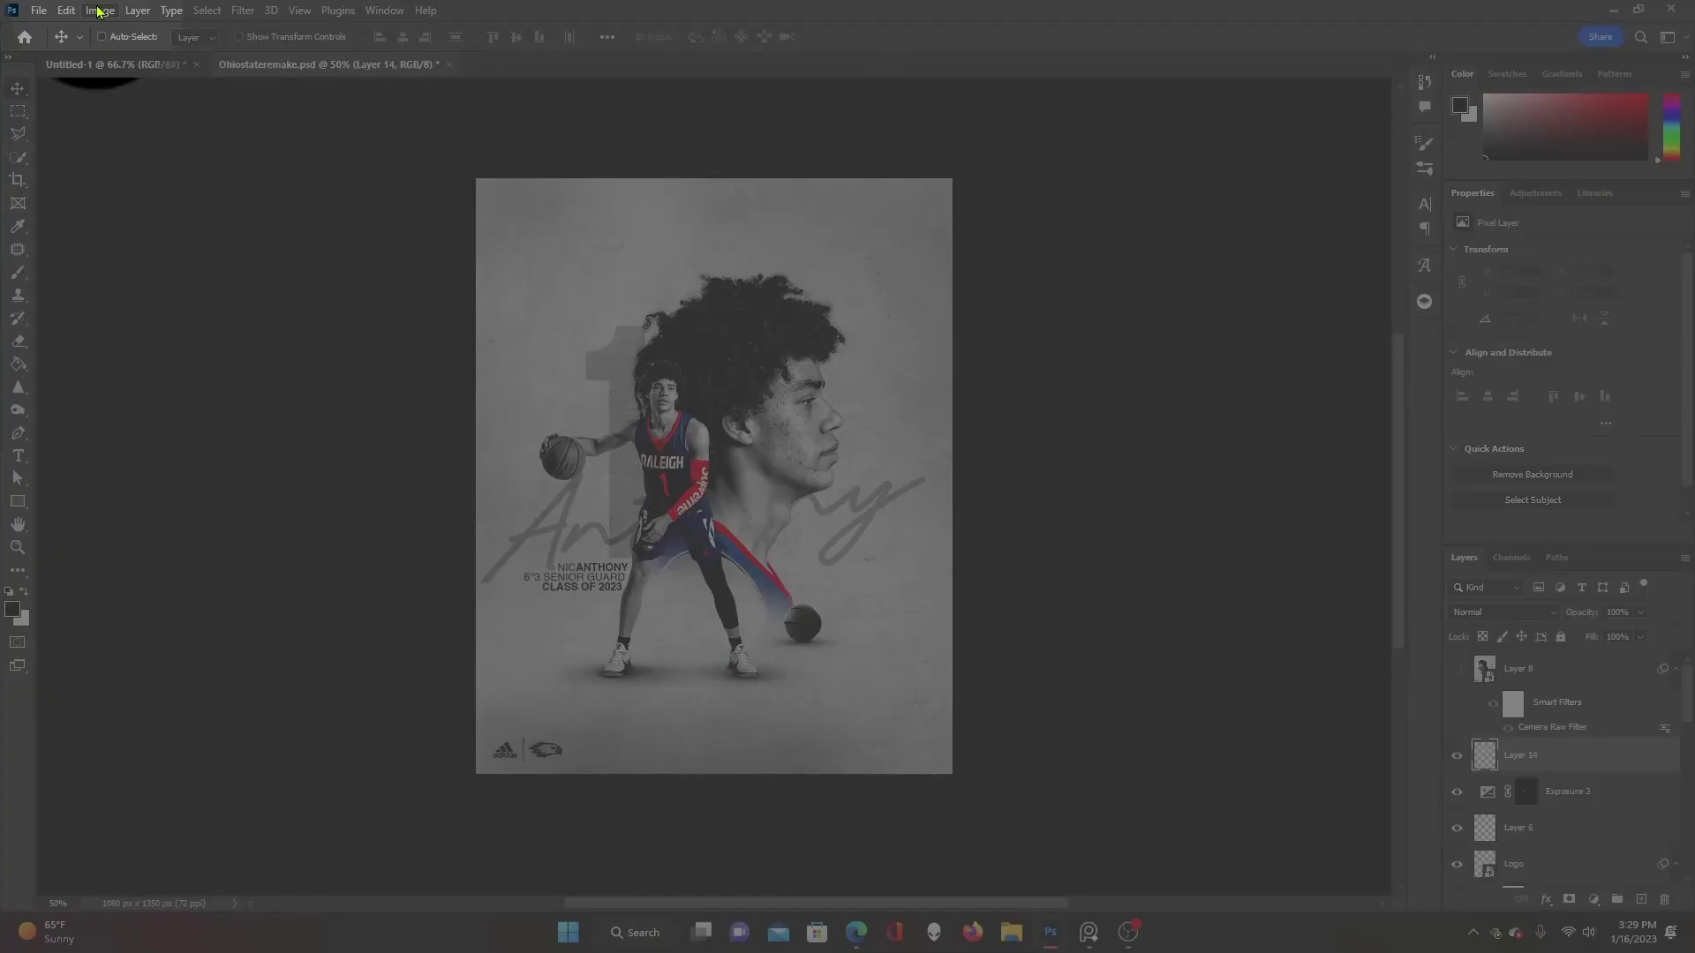
click(100, 10)
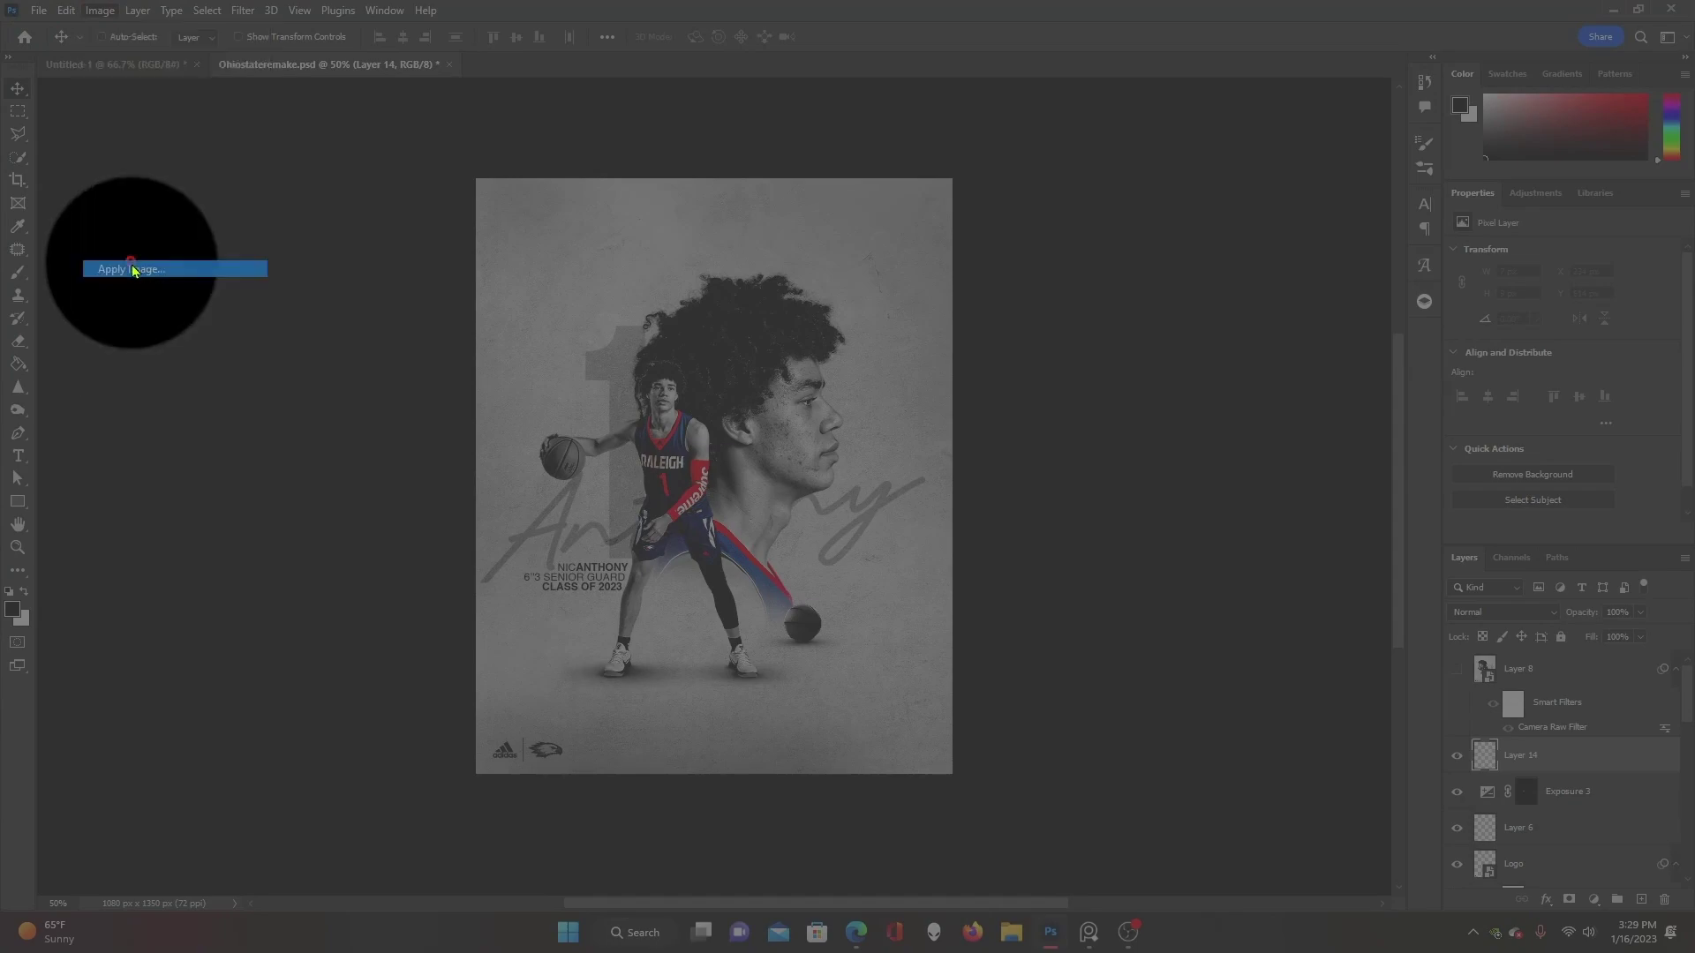
click(133, 265)
click(1257, 422)
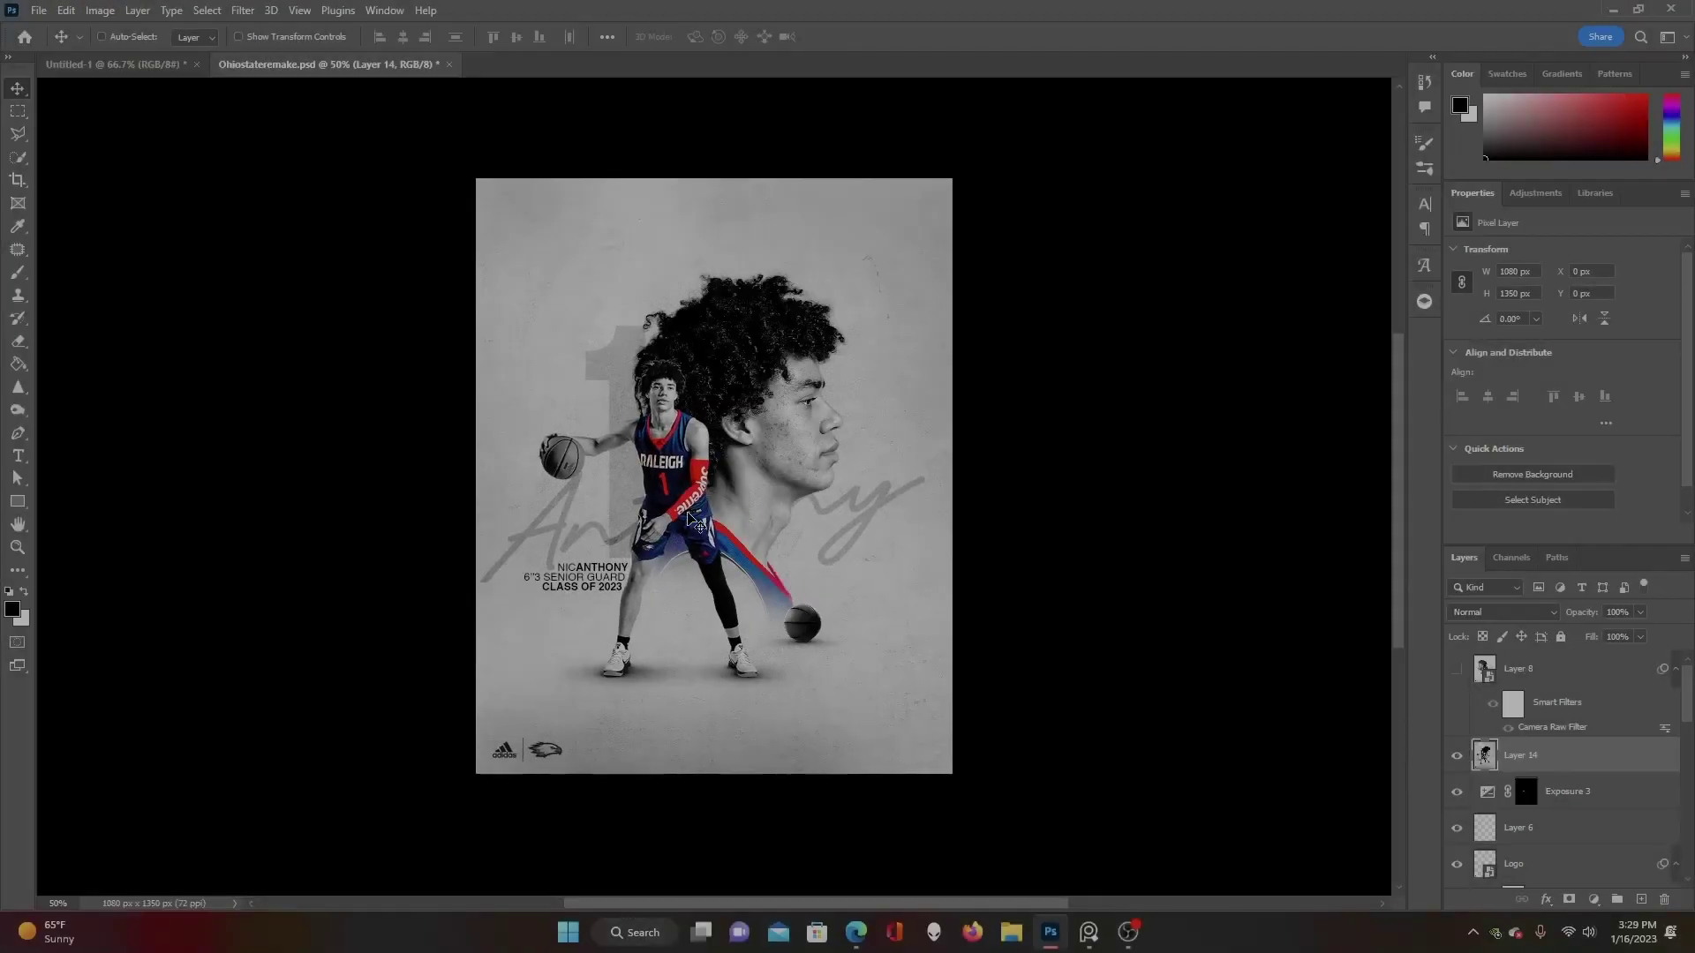
click(1457, 755)
Convert Layer 14 into a smart object.
right_click(1531, 763)
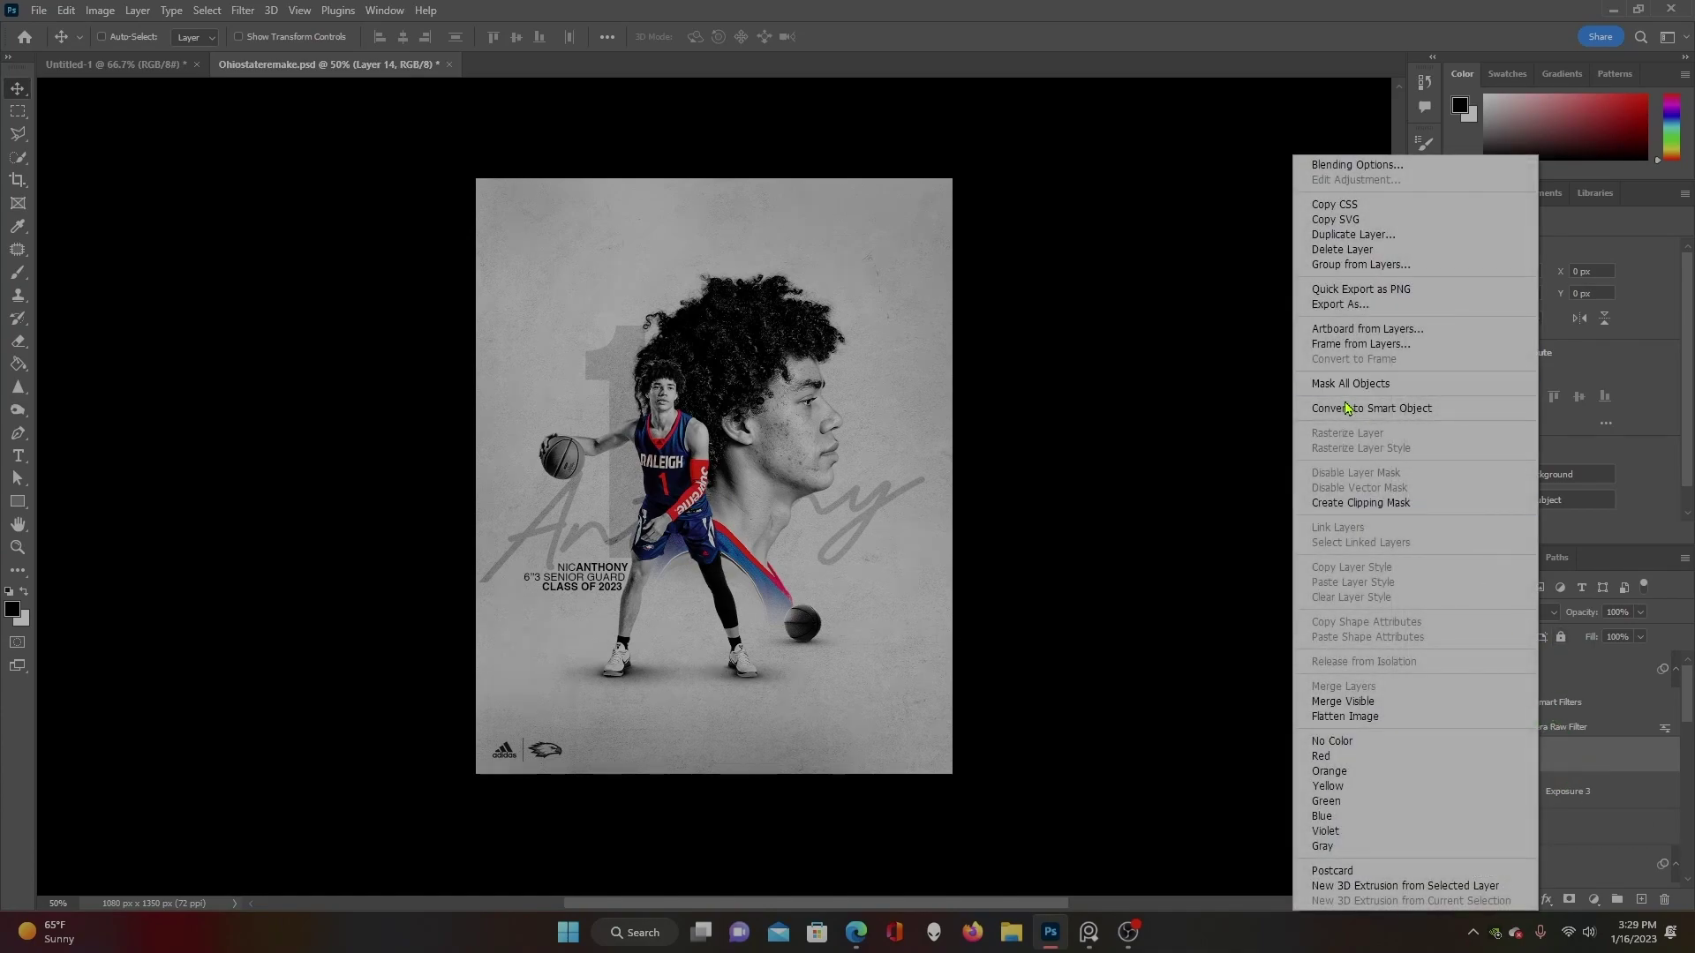
click(1347, 408)
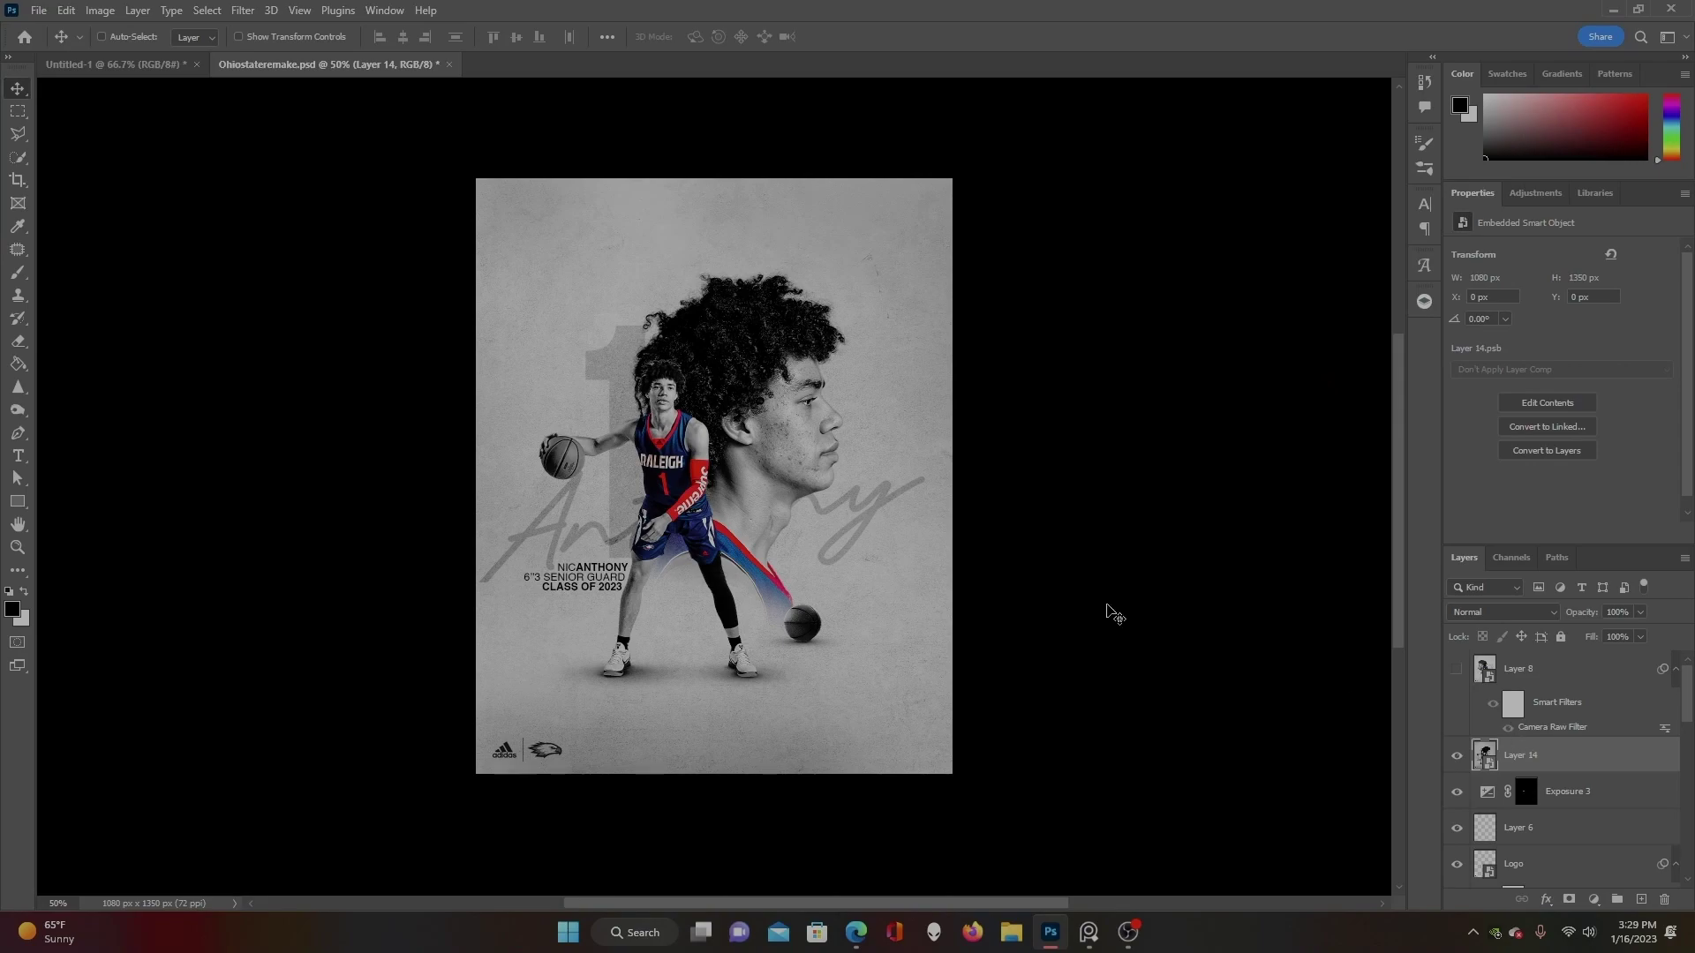
click(243, 10)
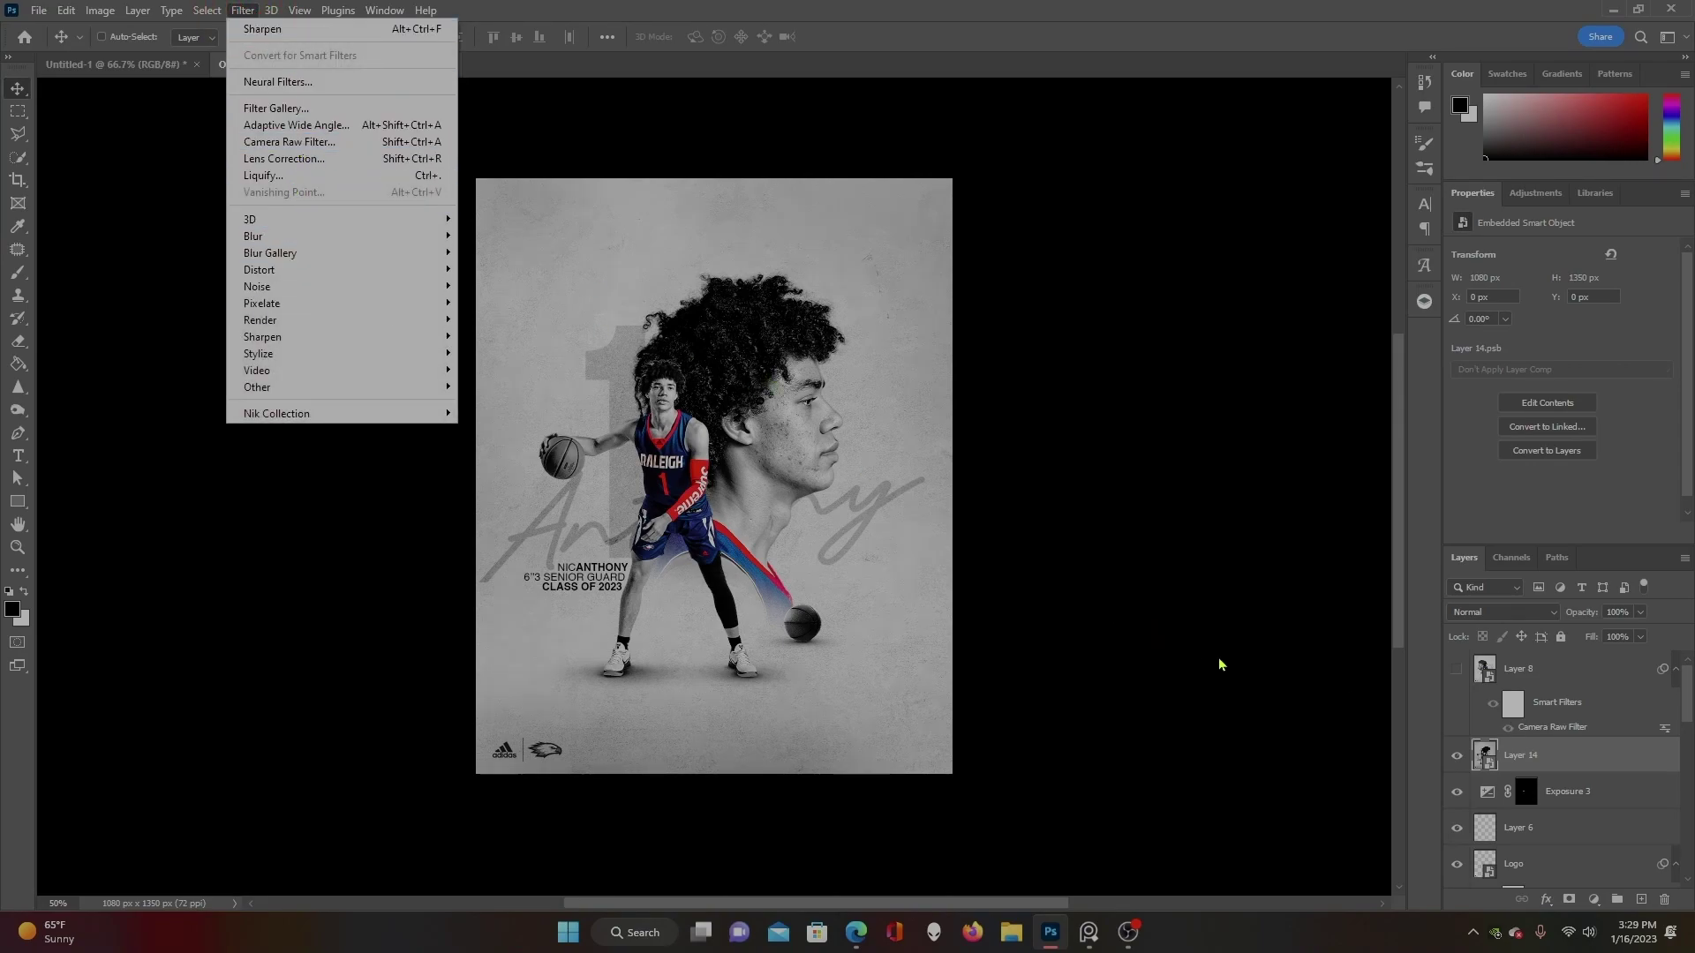
click(1677, 762)
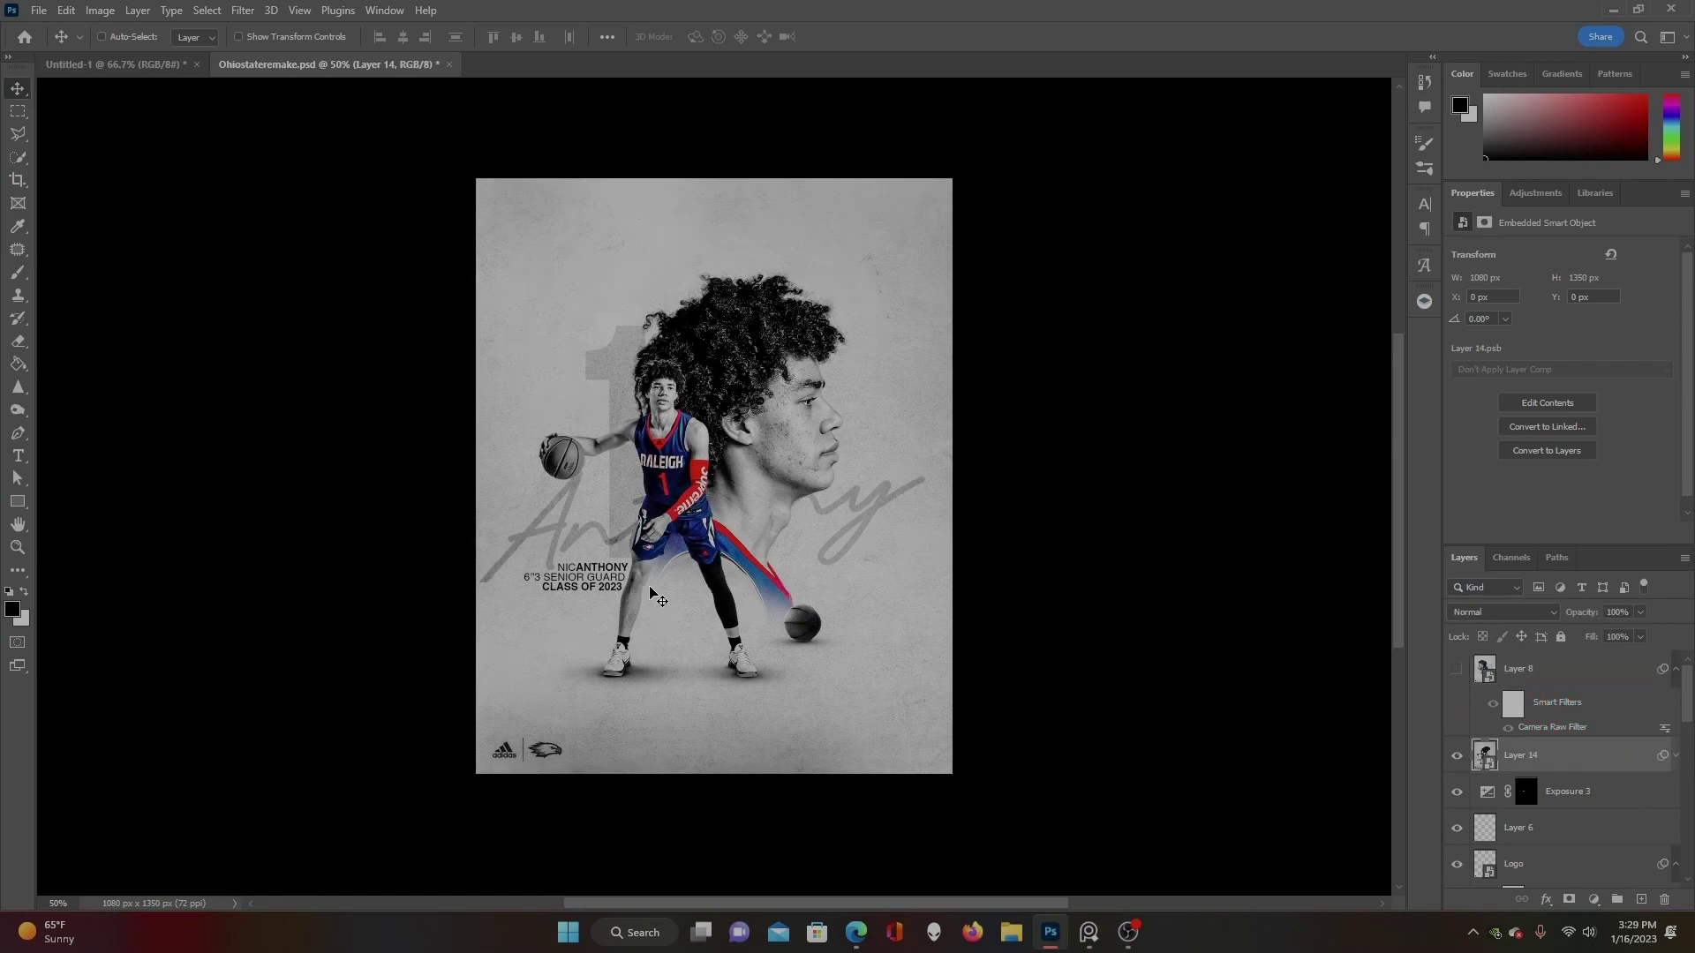
click(788, 609)
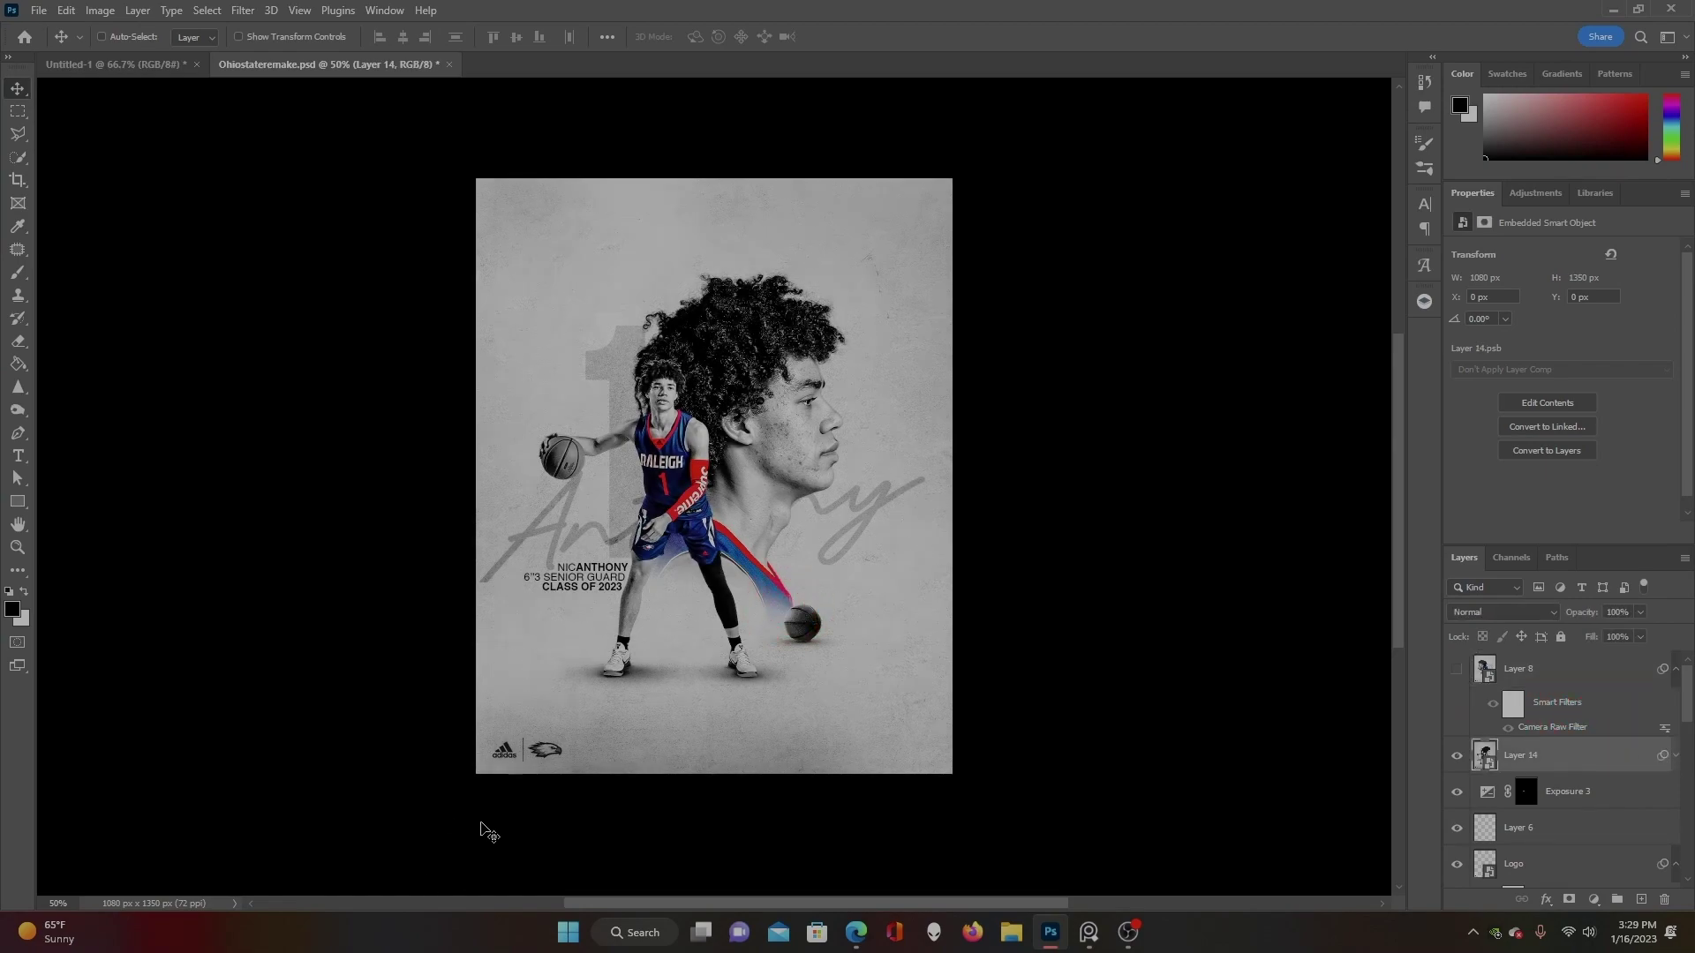